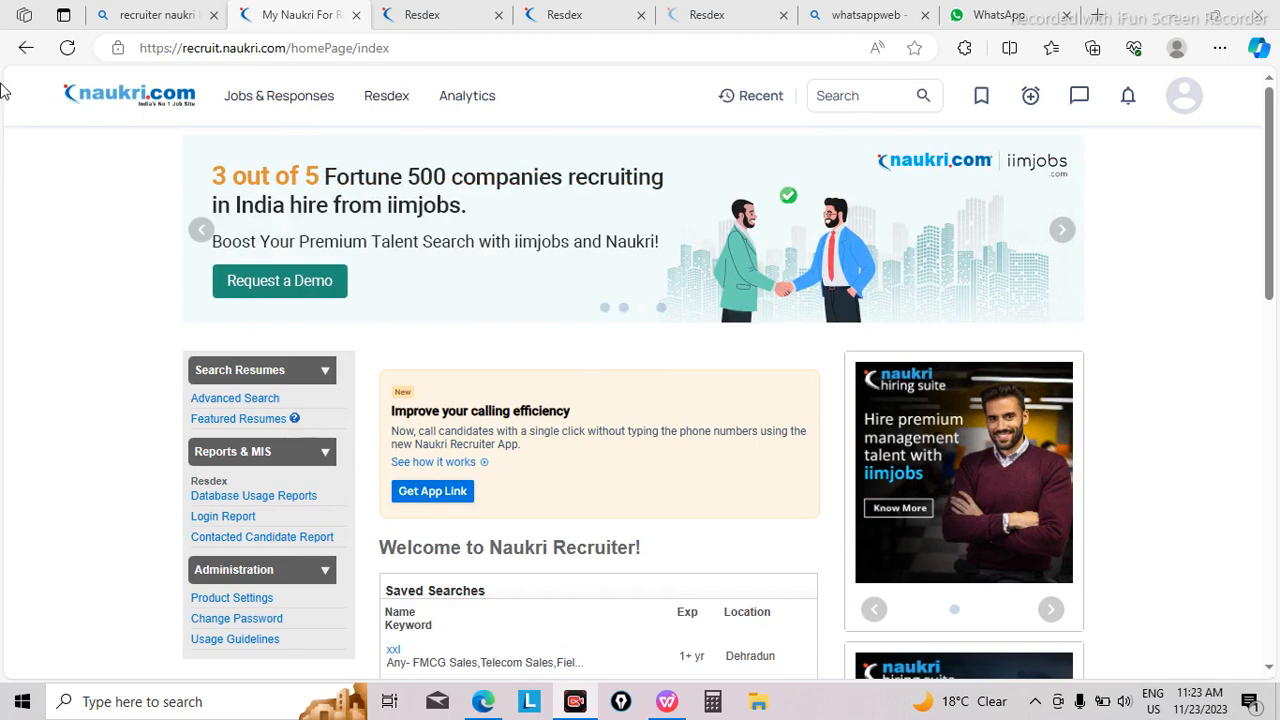
# Step: Search the web for "recruiter nukari login" in a new browser tab and open the Employer's Login result
pyautogui.click(1096, 17)
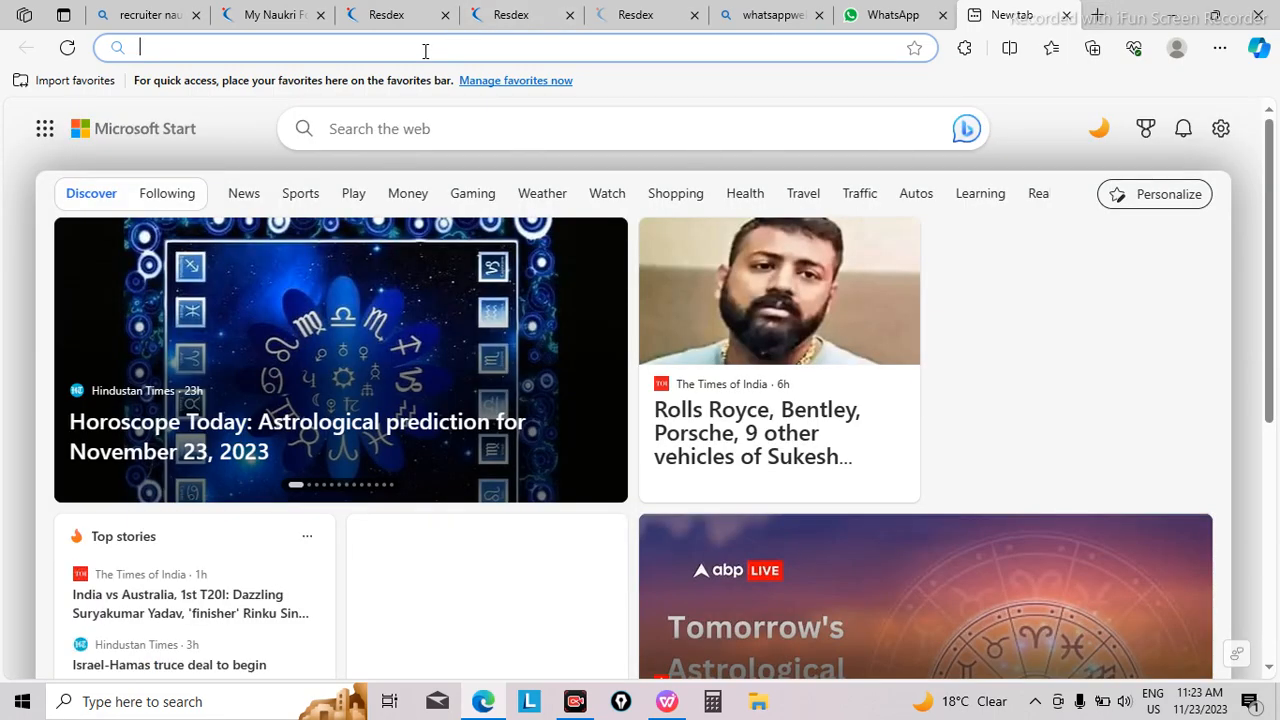
pyautogui.click(425, 50)
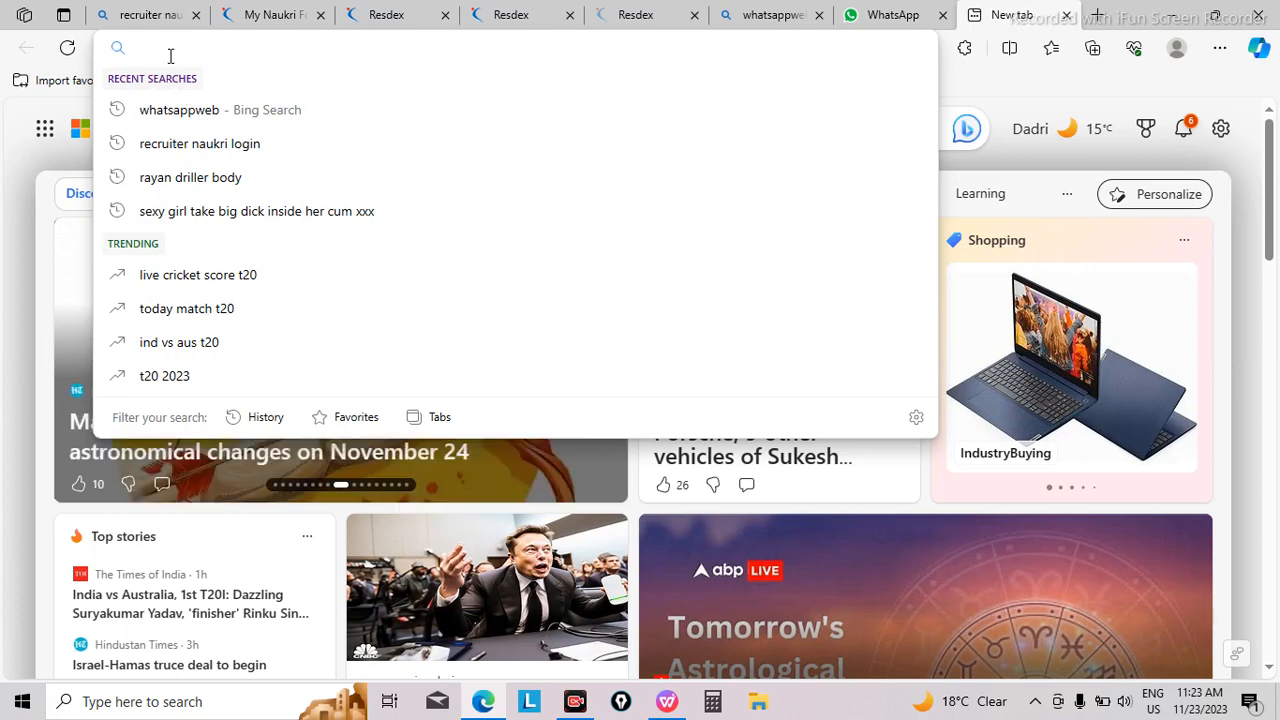
pyautogui.write('re')
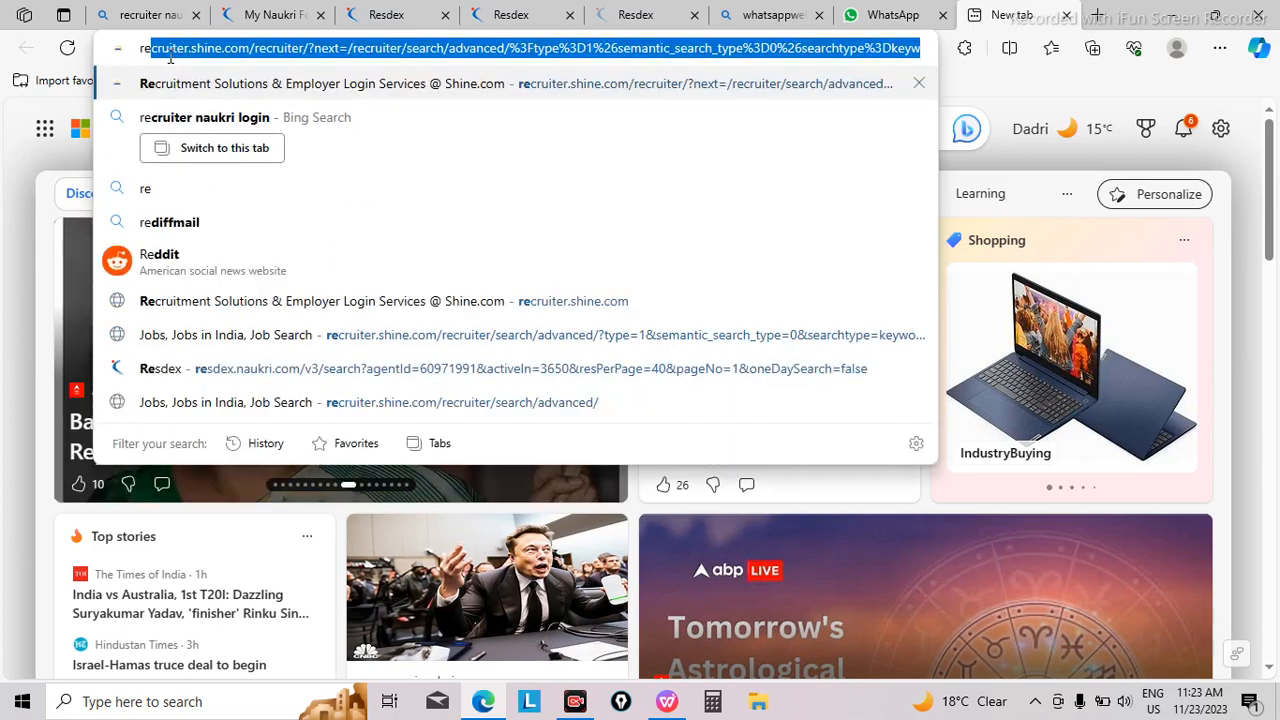
pyautogui.write('cruite')
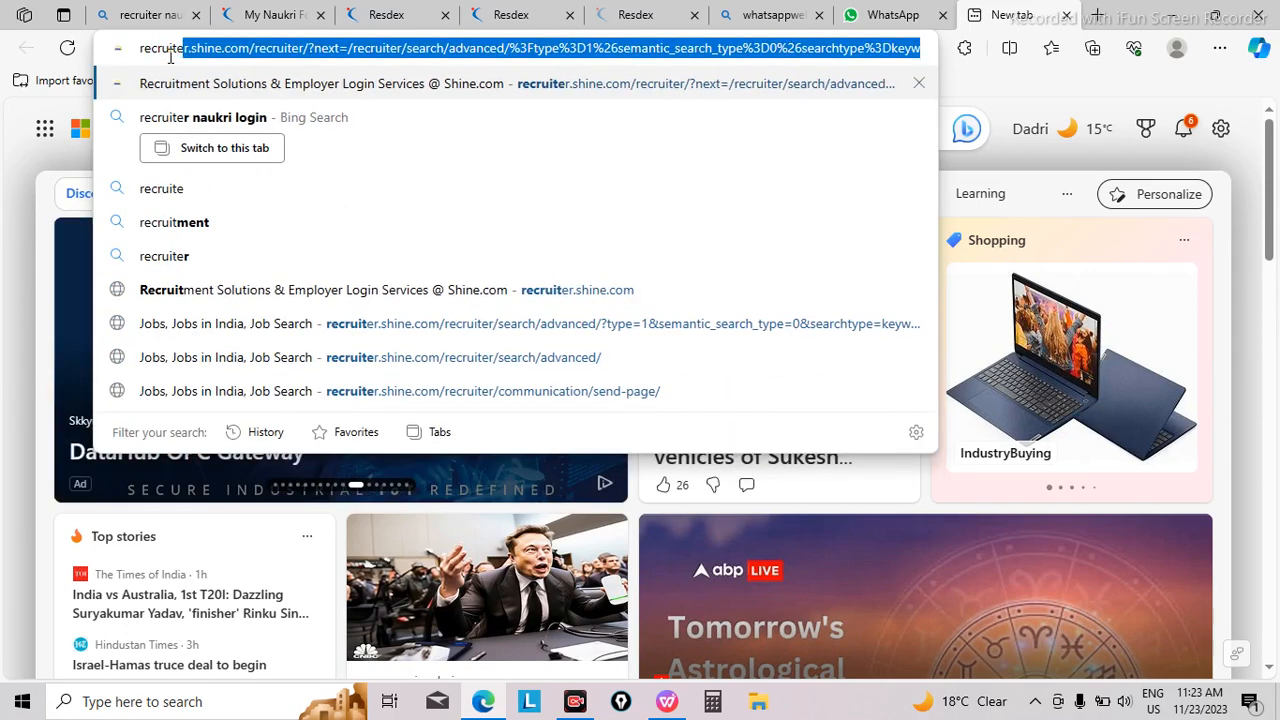
pyautogui.write('r nukari')
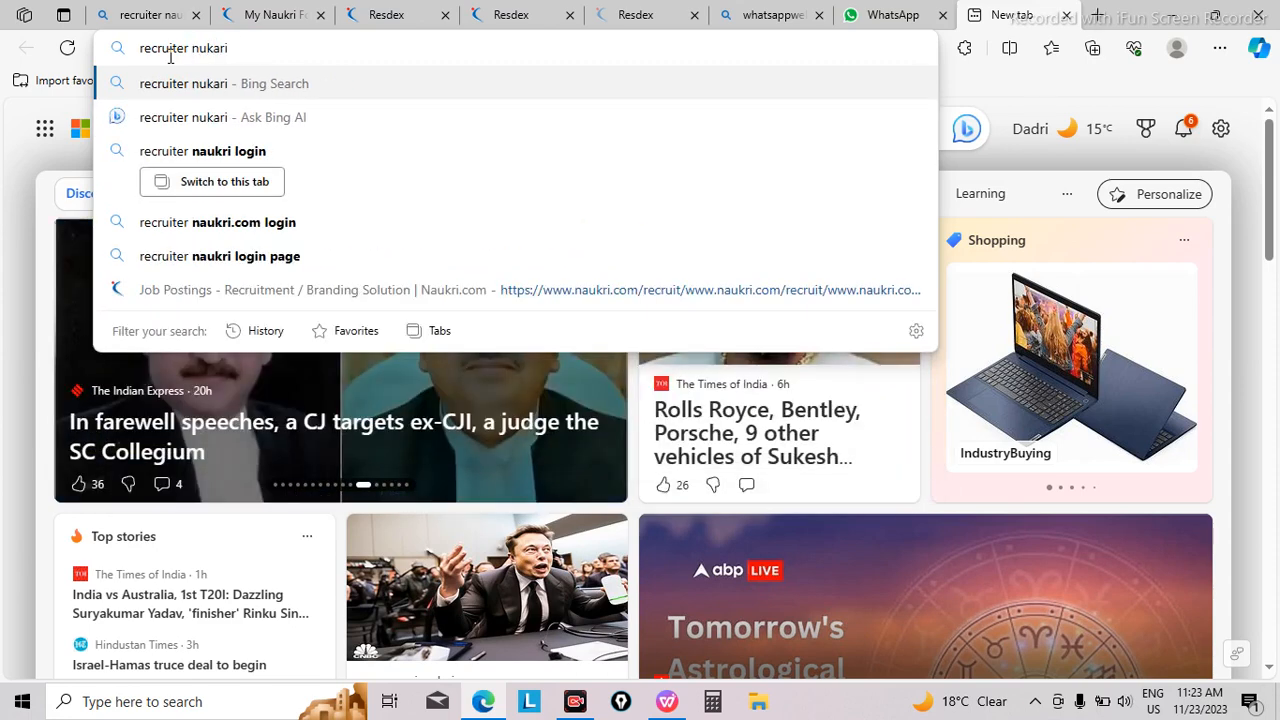
pyautogui.write(' login')
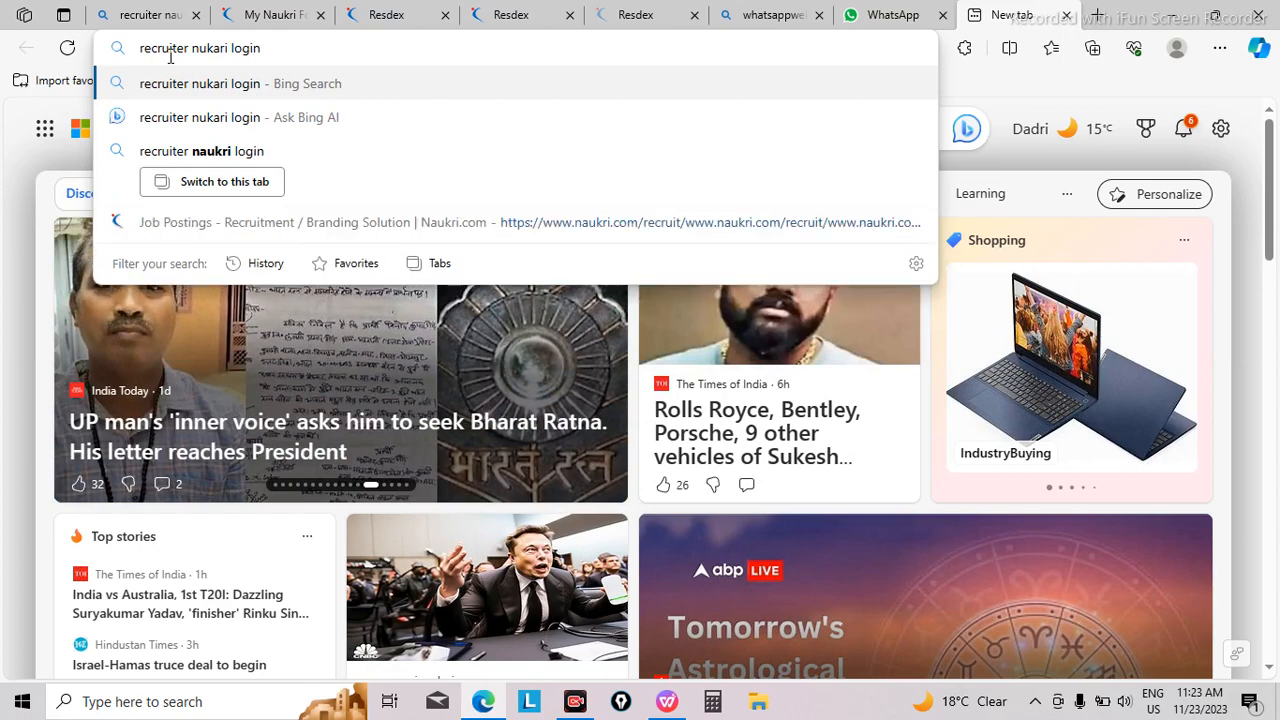
pyautogui.press('Return')
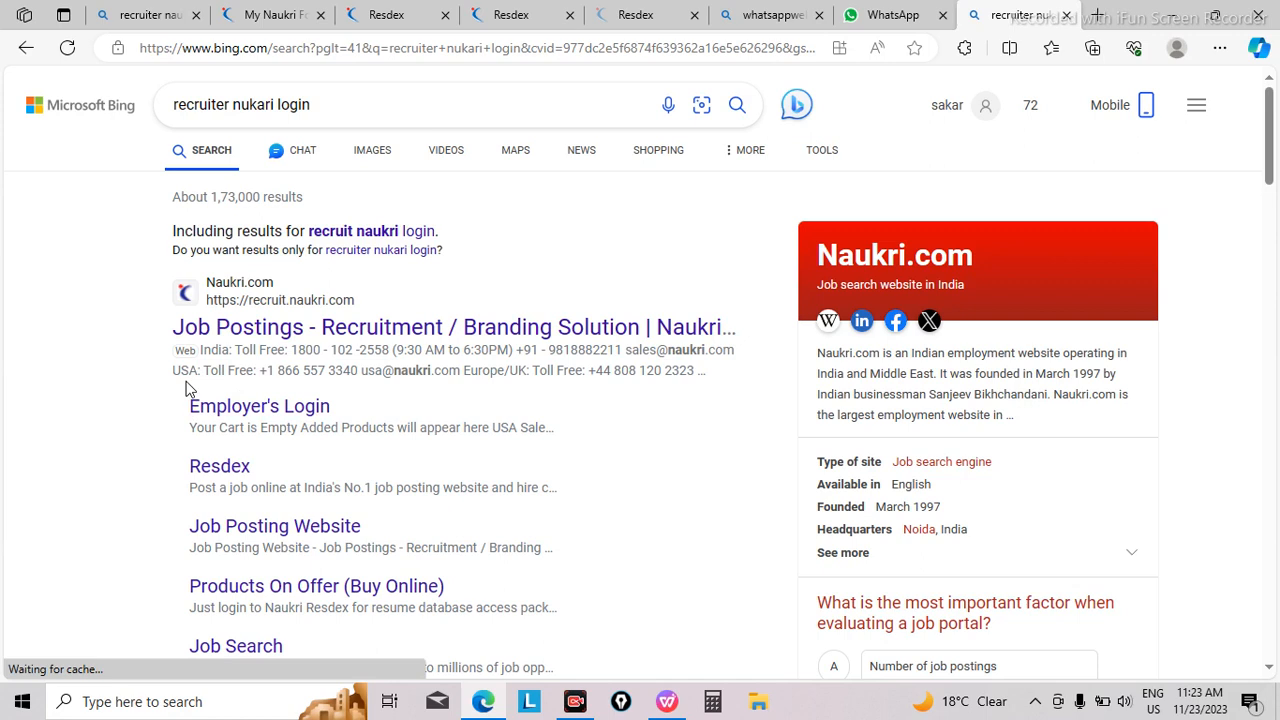
pyautogui.click(195, 405)
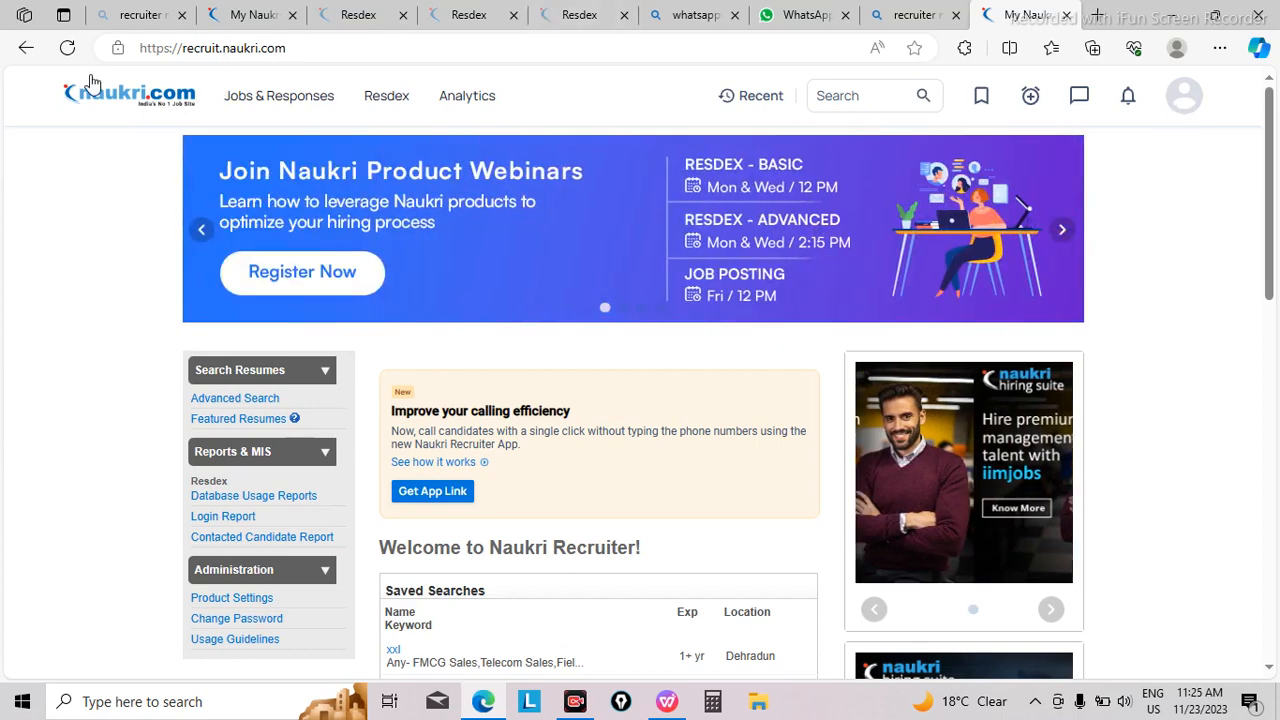
# Step: Examine the options under Jobs & Responses, Resdex and Analytics on the Naukri recruiter home page
pyautogui.moveTo(706, 12)
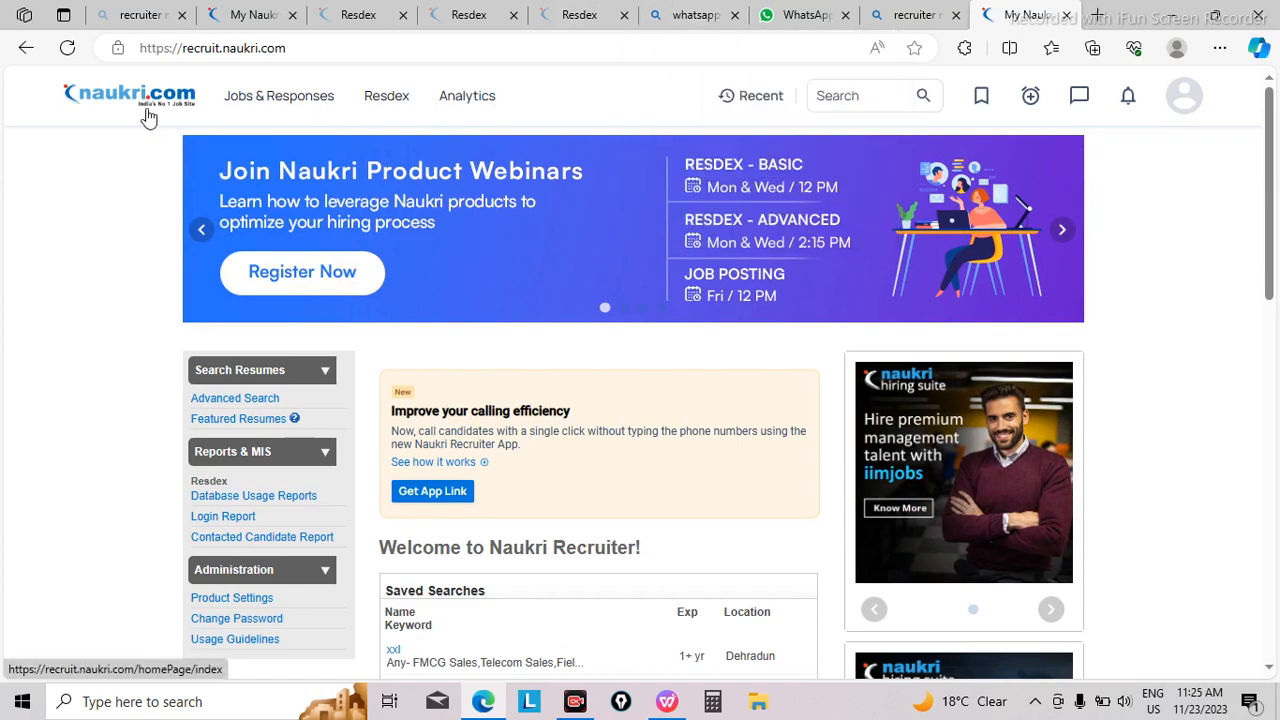
pyautogui.moveTo(226, 84)
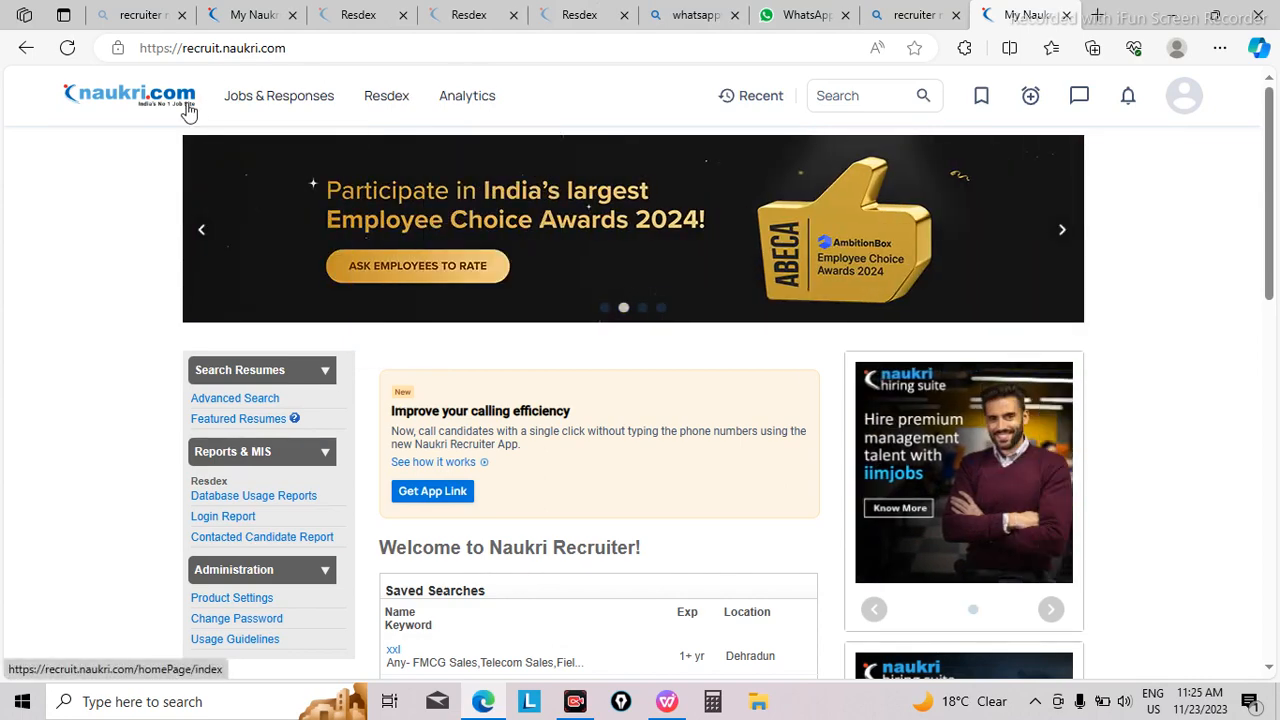
pyautogui.moveTo(290, 90)
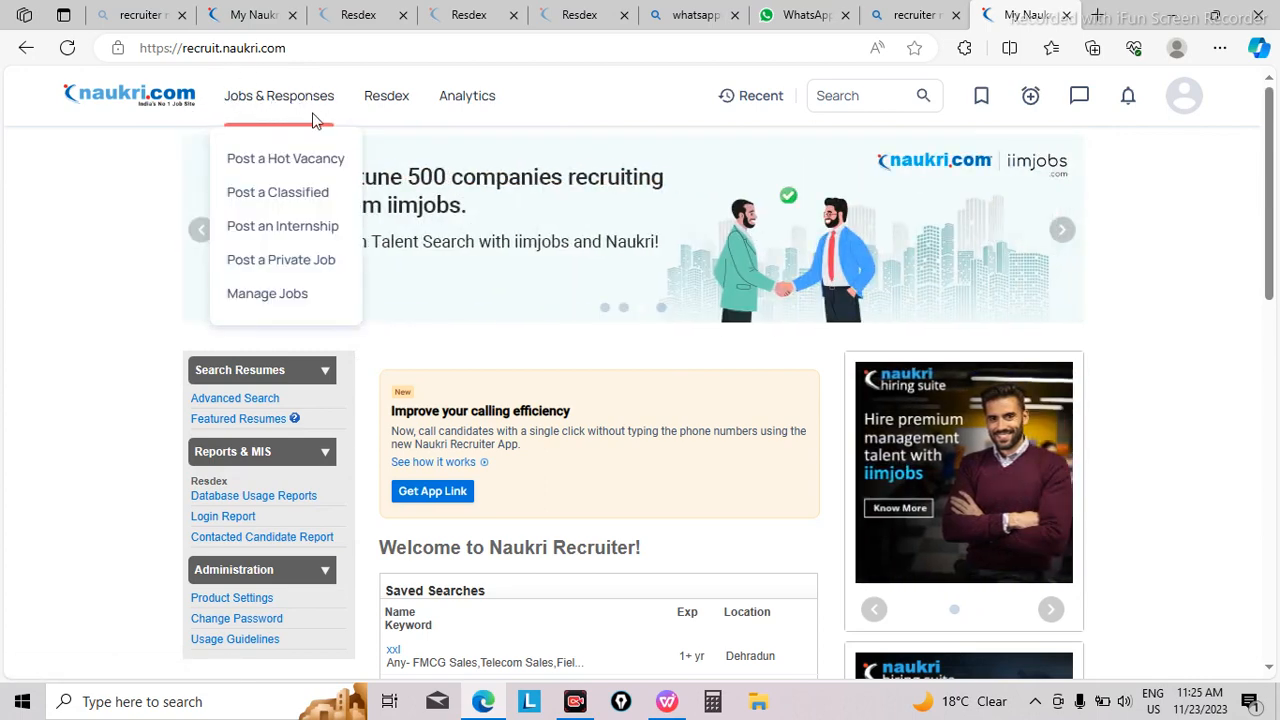
pyautogui.moveTo(440, 88)
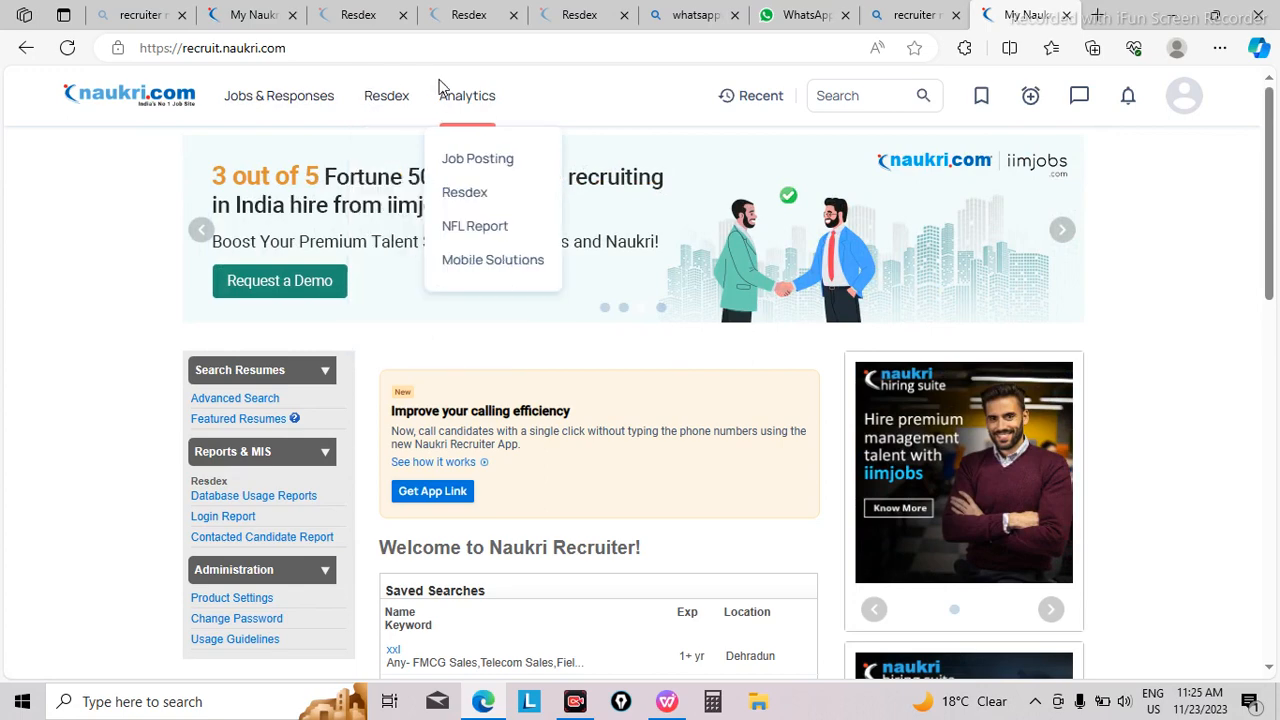
pyautogui.moveTo(366, 109)
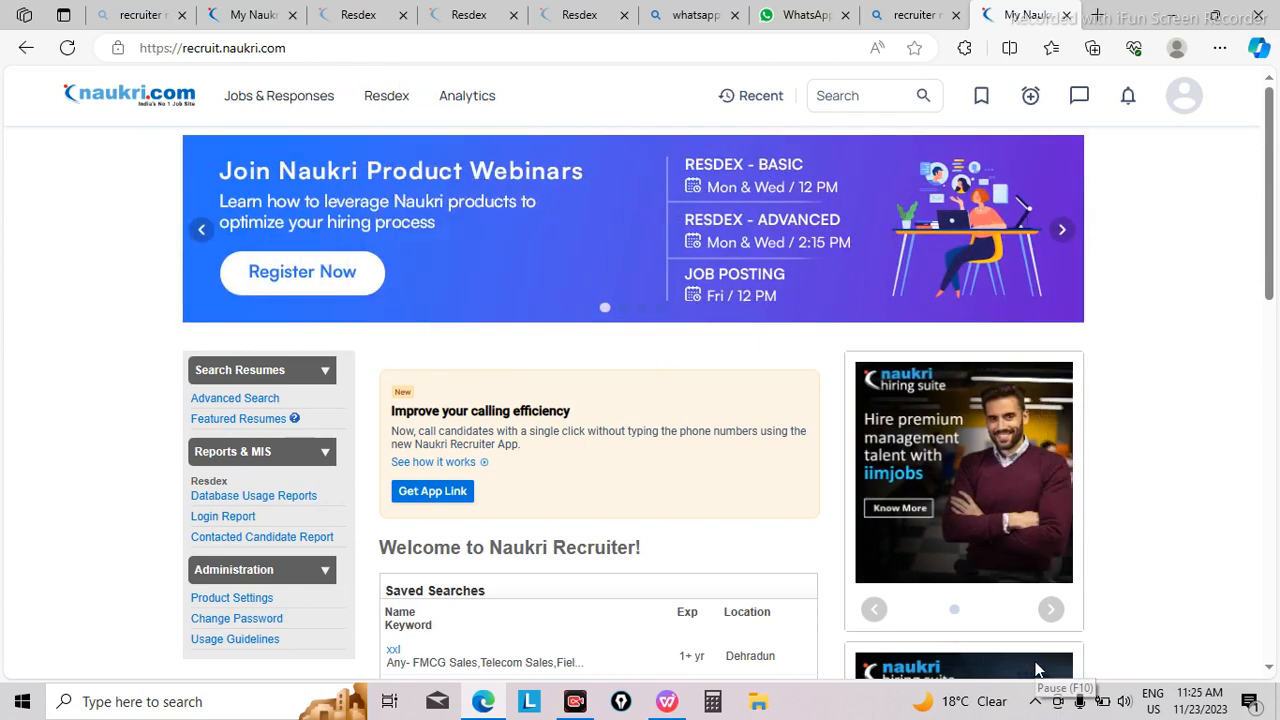
pyautogui.moveTo(278, 84)
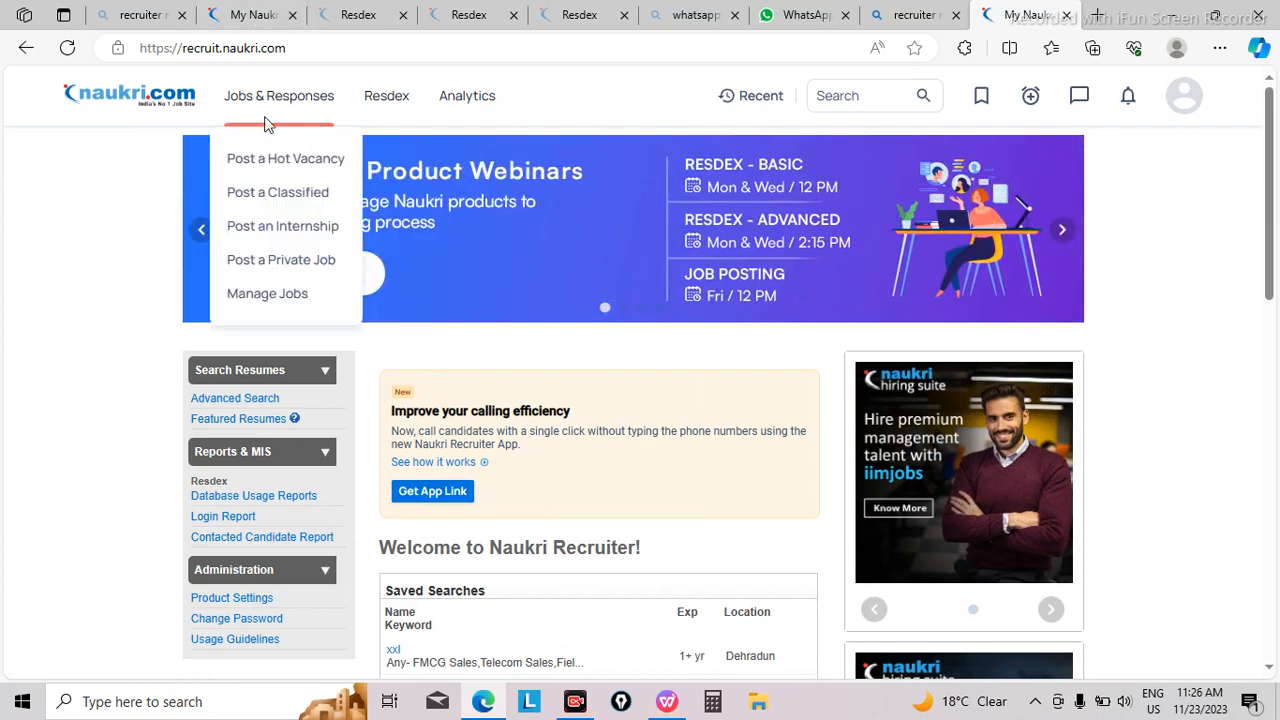
pyautogui.moveTo(370, 100)
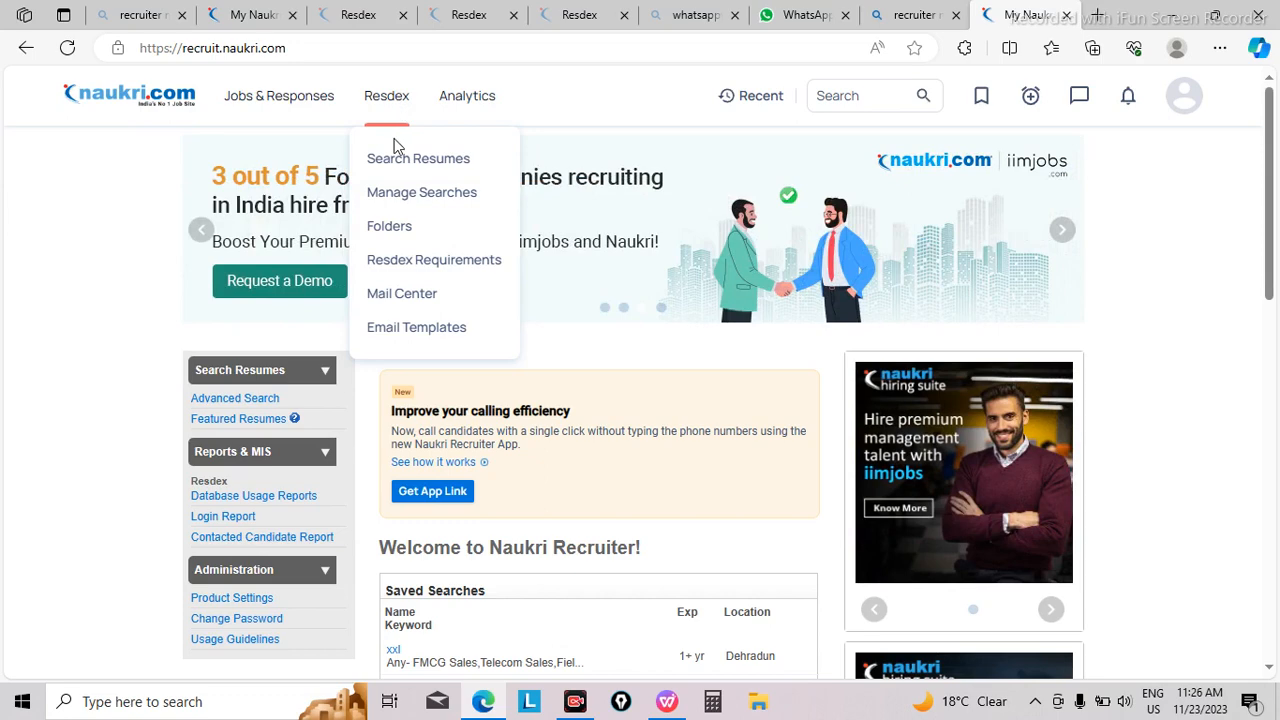
pyautogui.hotkey('ctrl', '+')
pyautogui.hotkey('ctrl', '+')
pyautogui.hotkey('ctrl', '+')
pyautogui.hotkey('ctrl', '+')
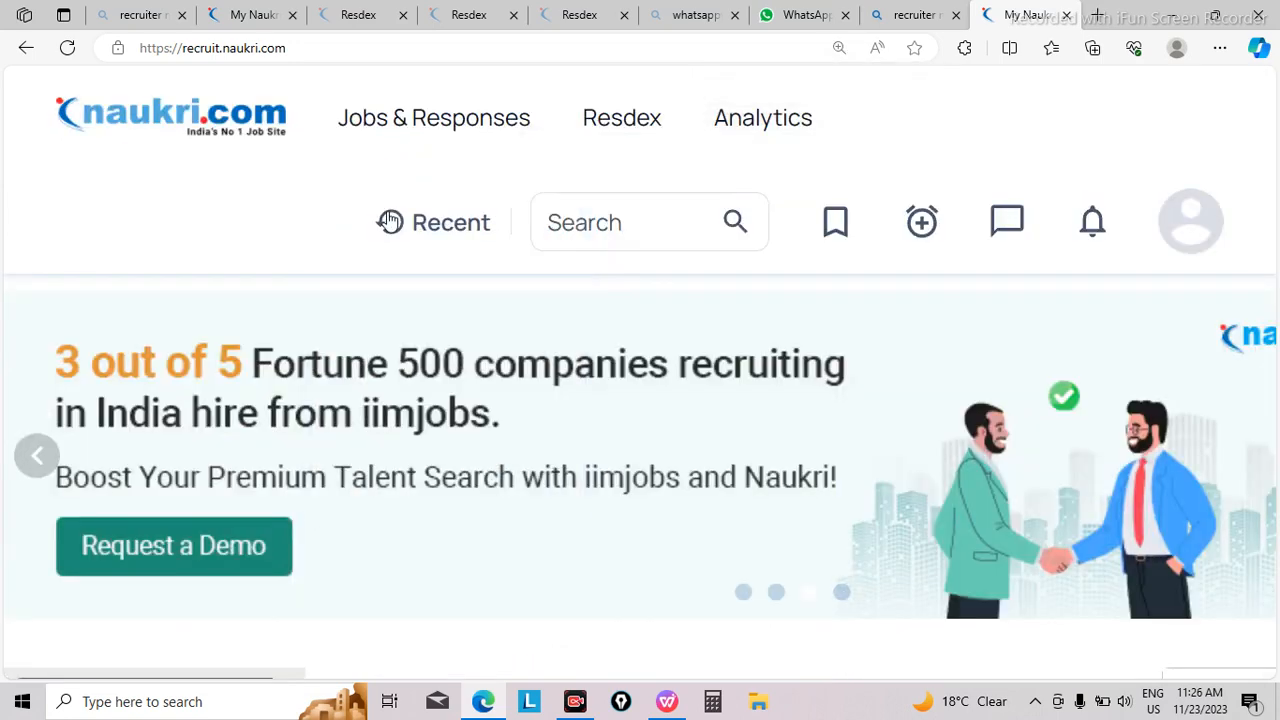
pyautogui.moveTo(589, 131)
pyautogui.moveTo(627, 140)
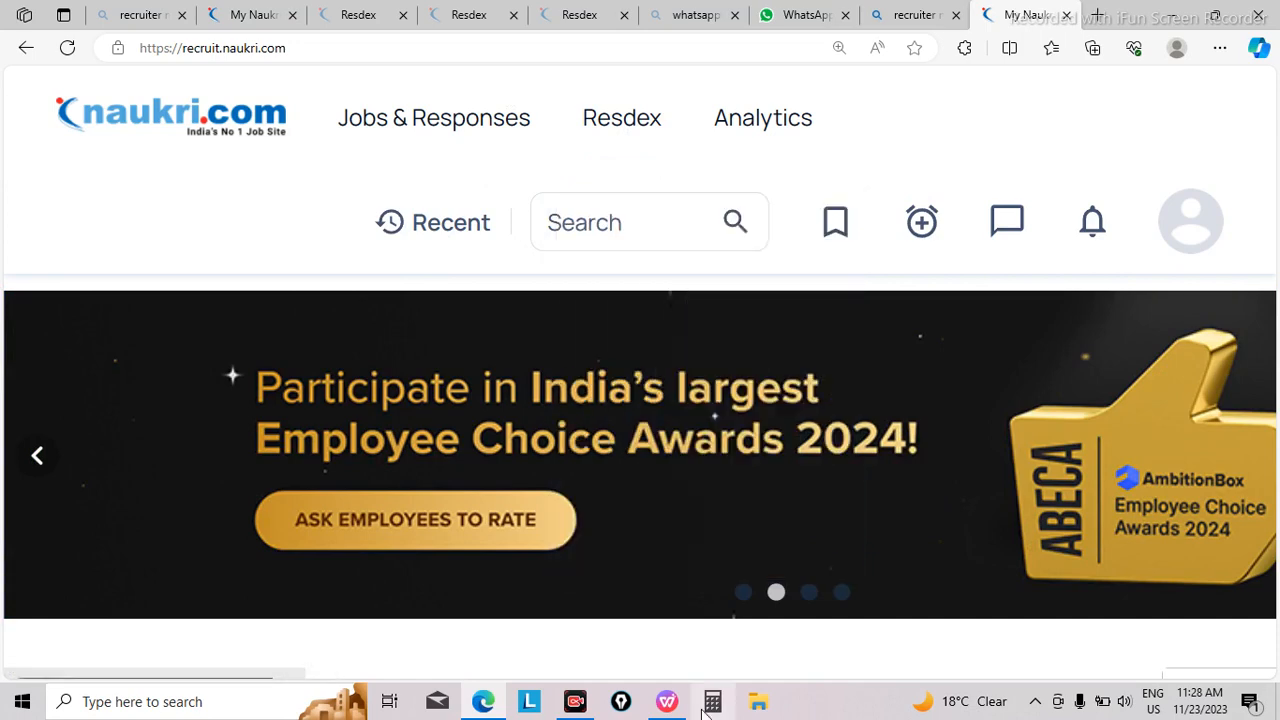
# Step: Switch to the WPS document and read through the Reinsurance Accounting job description, from position and experience to key words and contact details
pyautogui.click(666, 705)
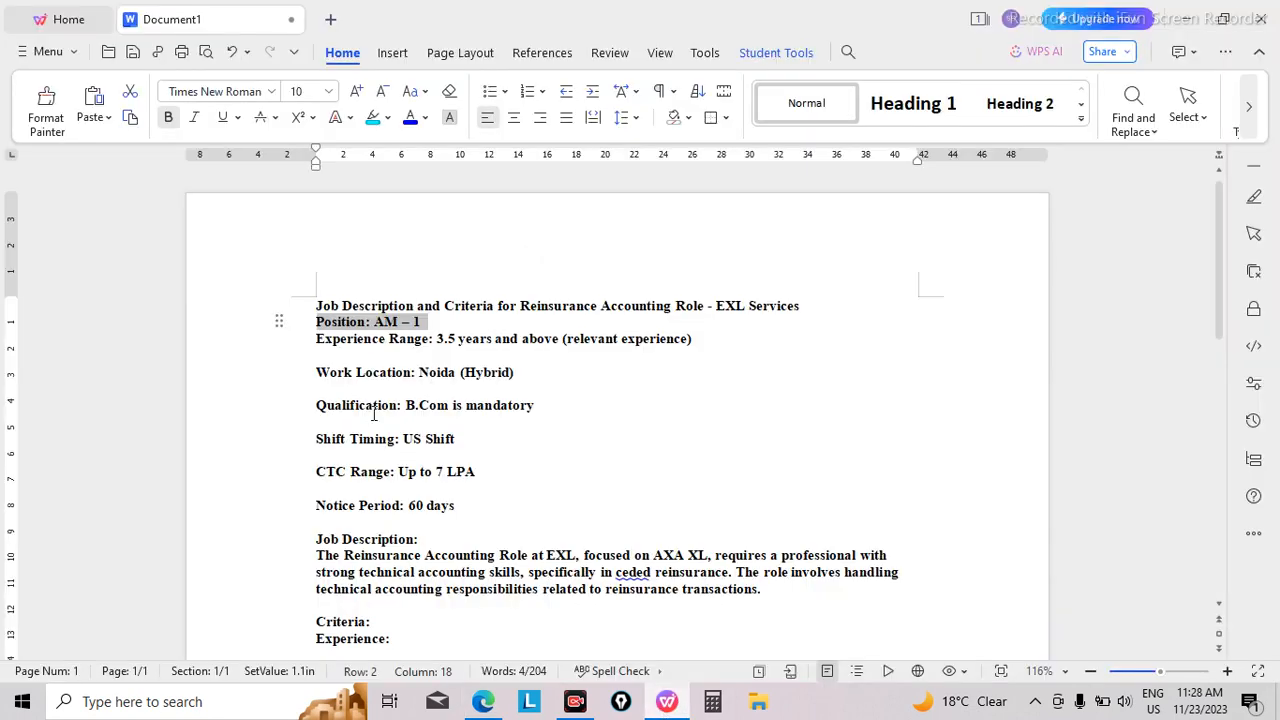
pyautogui.click(465, 339)
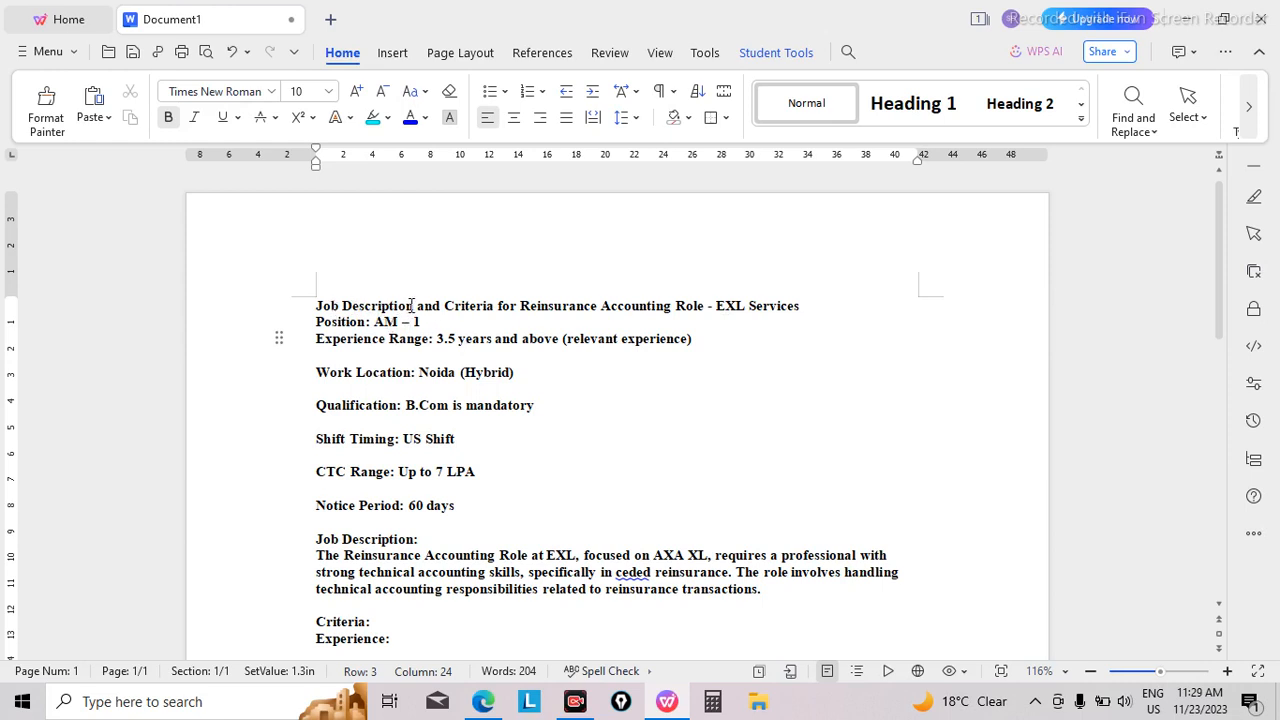
pyautogui.scroll(1, 445, 311)
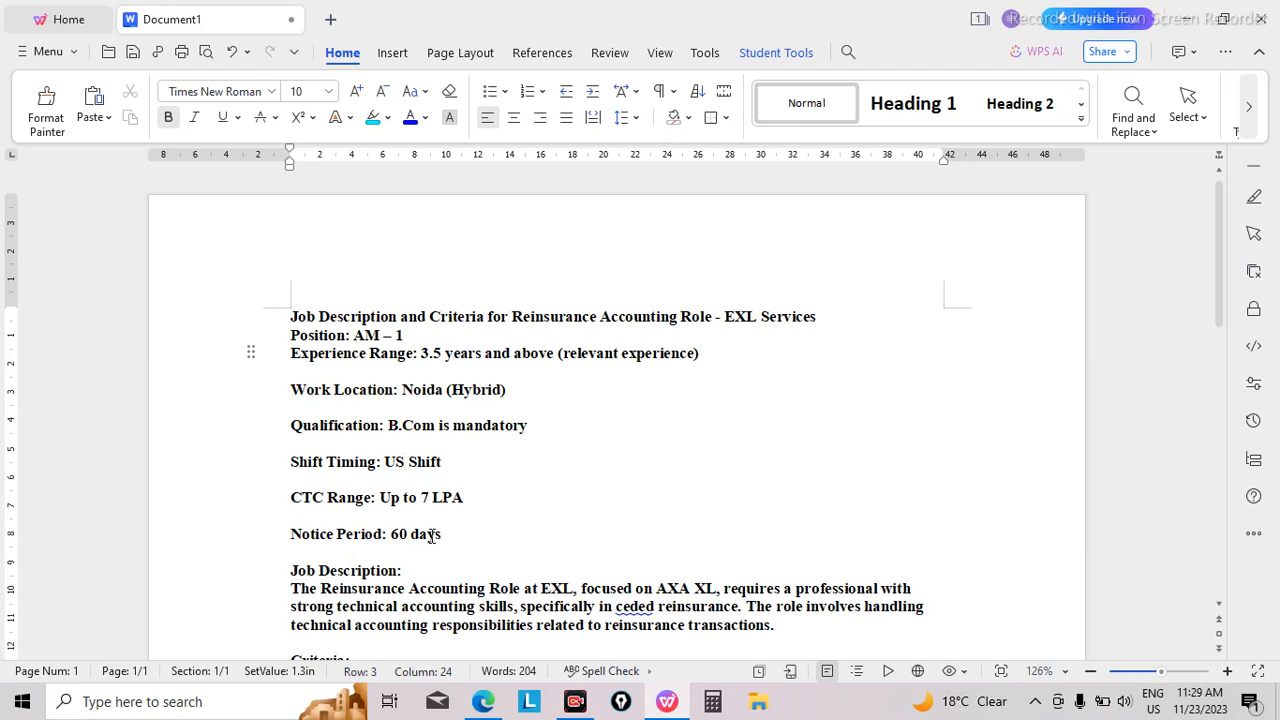
pyautogui.press('Down')
pyautogui.press('Down')
pyautogui.press('Down')
pyautogui.press('Down')
pyautogui.press('Down')
pyautogui.press('Down')
pyautogui.press('Down')
pyautogui.press('Down')
pyautogui.press('Down')
pyautogui.press('Down')
pyautogui.press('Down')
pyautogui.press('Down')
pyautogui.press('Down')
pyautogui.press('Down')
pyautogui.press('Down')
pyautogui.press('Down')
pyautogui.press('Down')
pyautogui.press('Down')
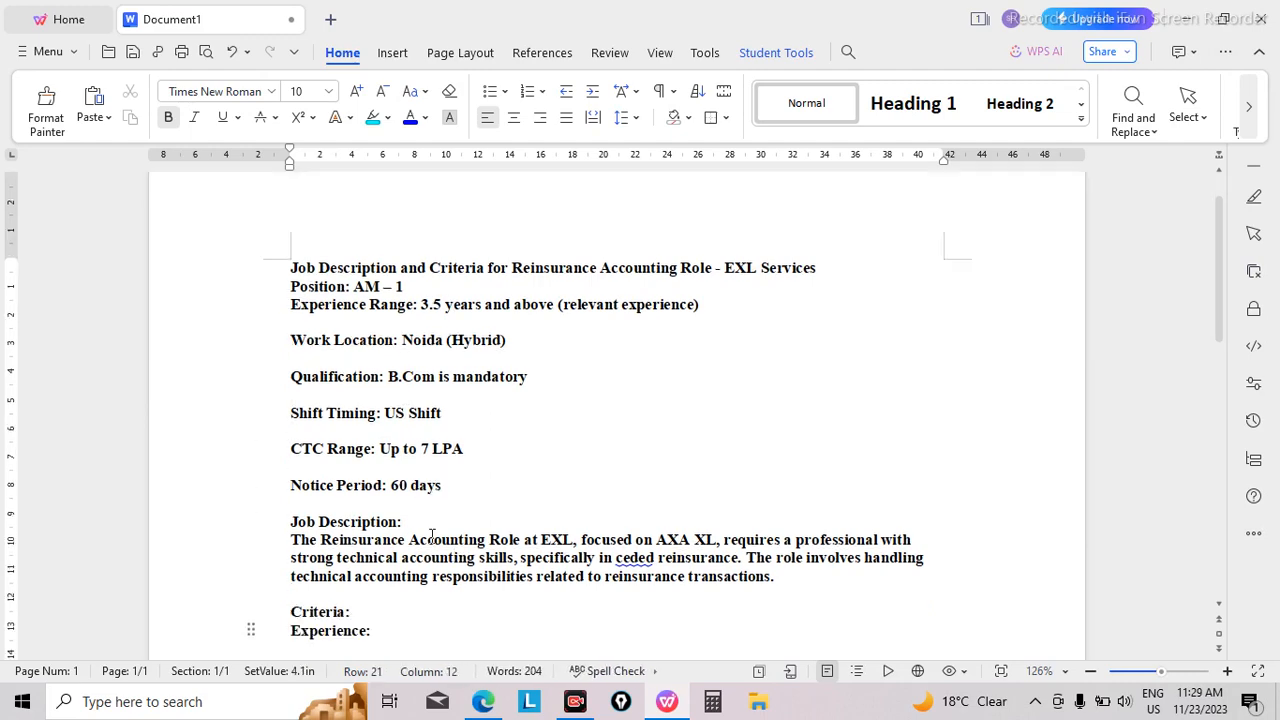
pyautogui.press('Down')
pyautogui.press('Down')
pyautogui.press('Down')
pyautogui.press('Down')
pyautogui.press('Down')
pyautogui.press('Down')
pyautogui.press('Down')
pyautogui.press('Down')
pyautogui.press('Down')
pyautogui.press('Down')
pyautogui.press('Down')
pyautogui.press('Down')
pyautogui.press('Down')
pyautogui.press('Down')
pyautogui.press('Down')
pyautogui.press('Down')
pyautogui.press('Down')
pyautogui.press('Down')
pyautogui.press('Down')
pyautogui.press('Down')
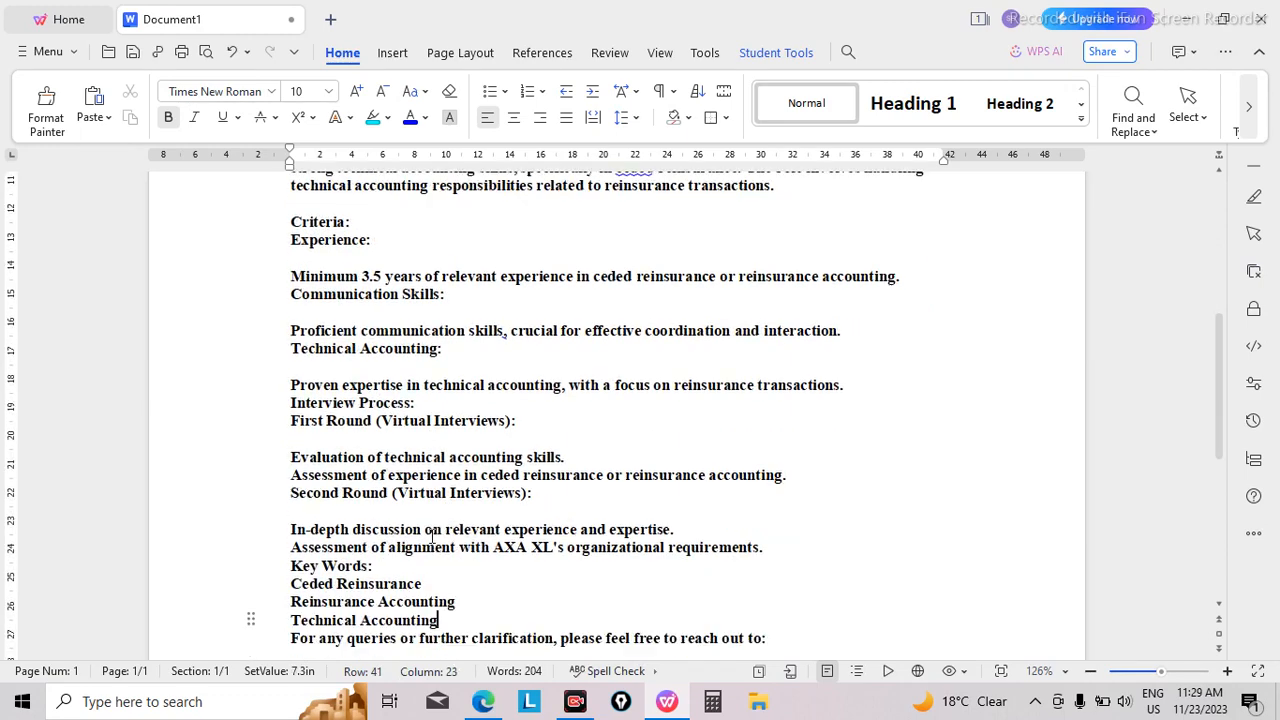
pyautogui.press('Down')
pyautogui.press('Down')
pyautogui.press('Down')
pyautogui.press('Down')
pyautogui.press('Down')
pyautogui.press('Down')
pyautogui.press('Down')
pyautogui.press('Down')
pyautogui.press('Down')
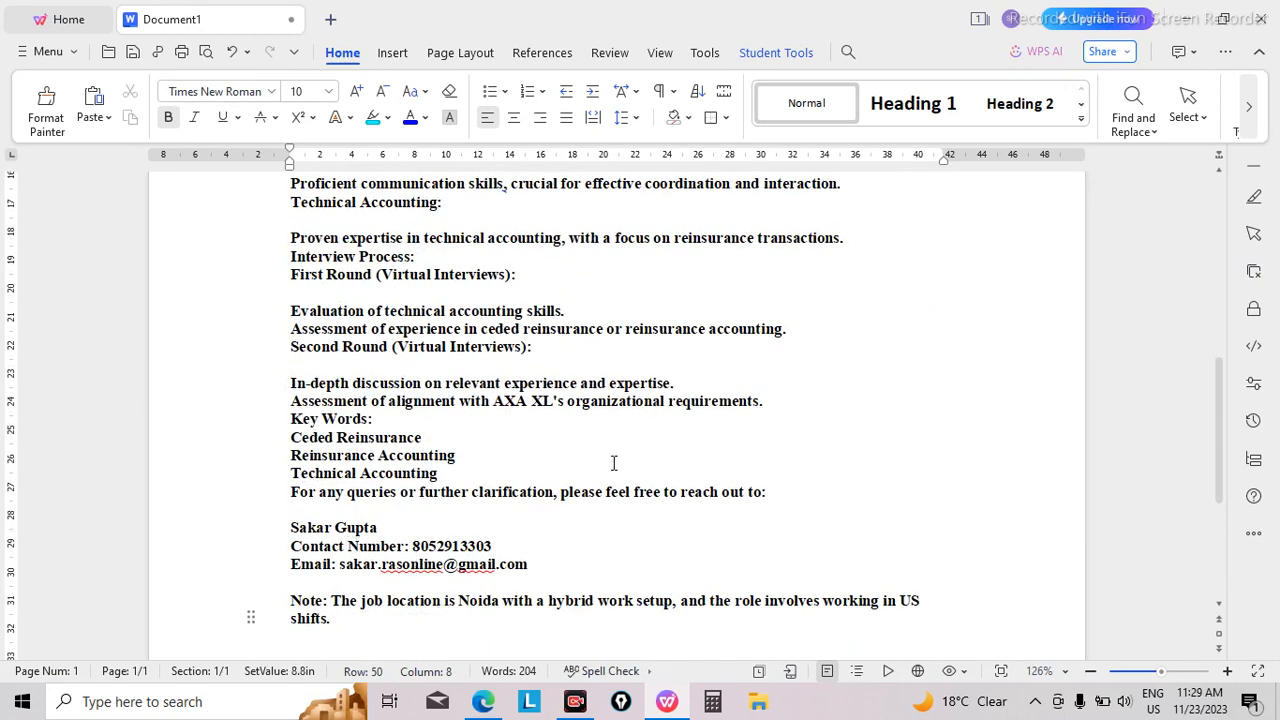
pyautogui.press('Up')
pyautogui.press('Up')
pyautogui.press('Up')
pyautogui.press('Up')
pyautogui.press('Up')
pyautogui.press('Up')
pyautogui.press('Up')
pyautogui.press('Up')
pyautogui.press('Up')
pyautogui.press('Up')
pyautogui.press('Up')
pyautogui.press('Up')
pyautogui.press('Up')
pyautogui.press('Up')
pyautogui.press('Up')
pyautogui.press('Up')
pyautogui.press('Up')
pyautogui.press('Up')
pyautogui.press('Up')
pyautogui.press('Up')
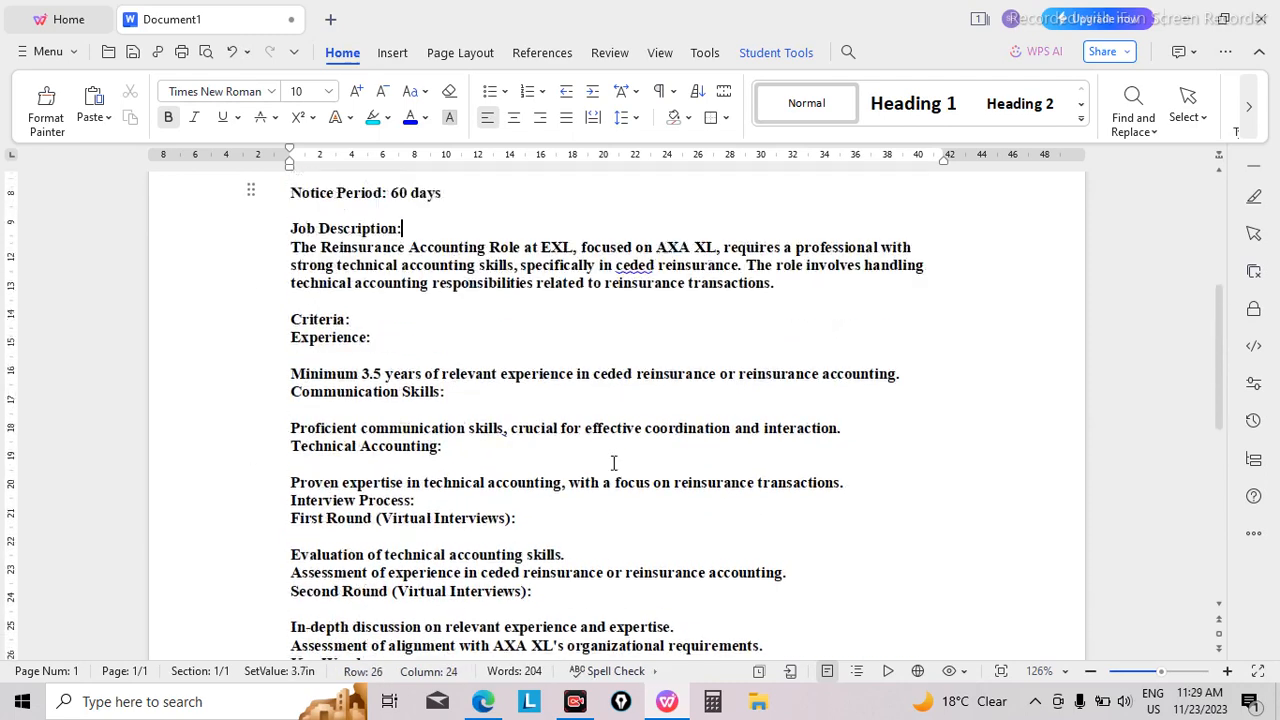
pyautogui.press('Up')
pyautogui.press('Up')
pyautogui.press('Down')
pyautogui.press('Down')
pyautogui.press('Down')
pyautogui.press('Down')
pyautogui.press('Down')
pyautogui.press('Down')
pyautogui.press('Down')
pyautogui.press('Down')
pyautogui.press('Down')
pyautogui.press('Down')
pyautogui.press('Down')
pyautogui.press('Down')
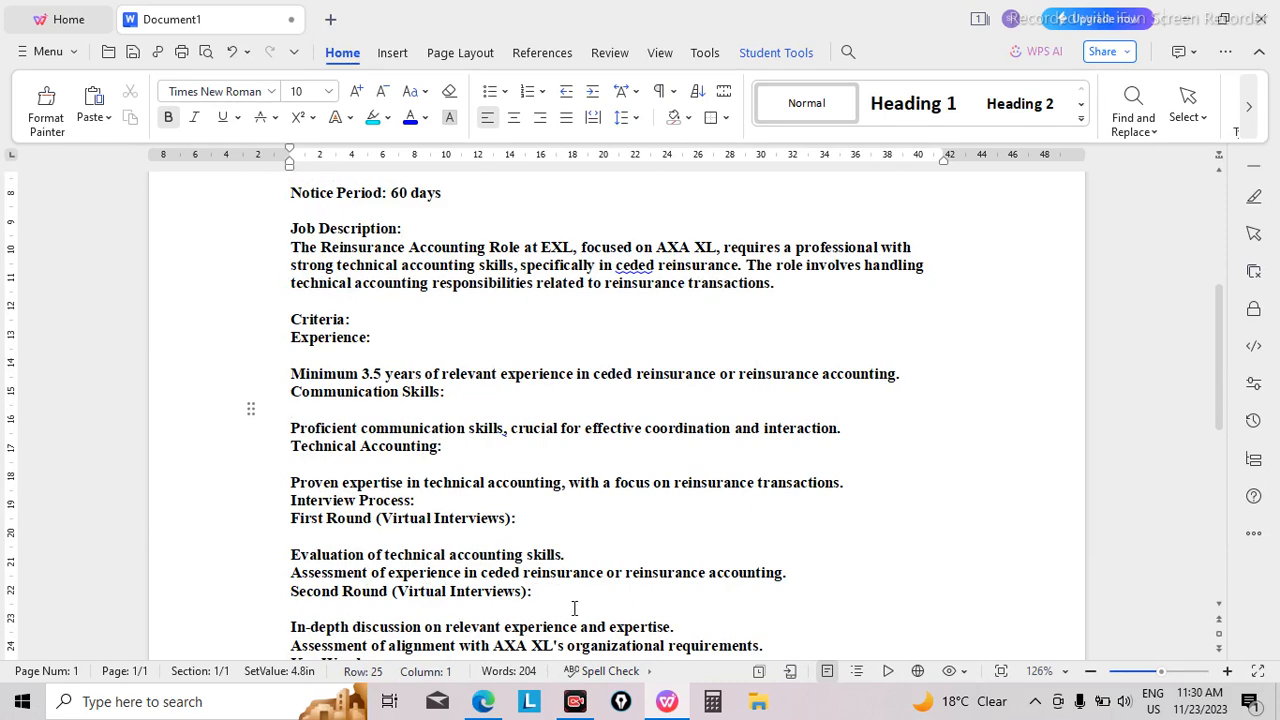
pyautogui.press('Up')
pyautogui.press('Up')
pyautogui.press('Up')
pyautogui.press('Up')
pyautogui.press('Up')
pyautogui.press('Up')
pyautogui.press('Up')
pyautogui.press('Up')
pyautogui.press('Up')
pyautogui.press('Up')
pyautogui.press('Up')
pyautogui.press('Up')
pyautogui.press('Up')
pyautogui.press('Up')
pyautogui.press('Up')
pyautogui.press('Up')
pyautogui.press('Up')
pyautogui.press('Up')
pyautogui.press('Up')
pyautogui.press('Up')
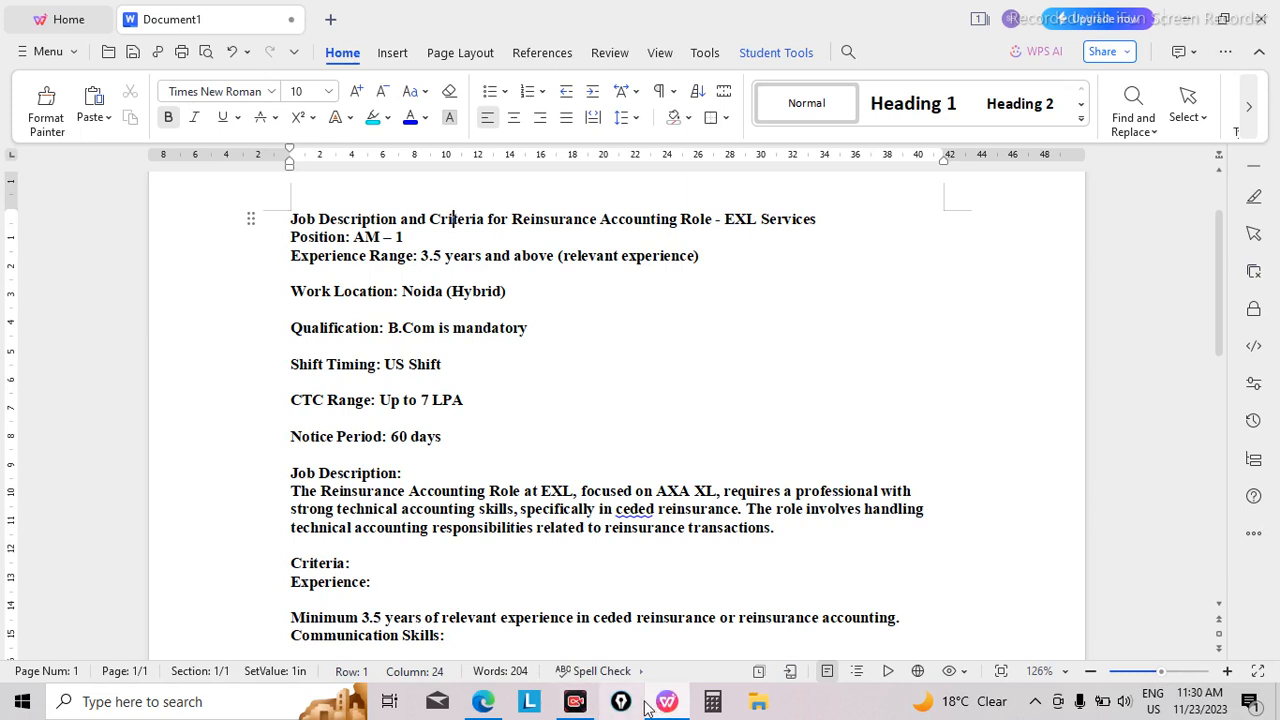
# Step: Switch back to the browser, open the Resdex resume search form and activate its Keywords field
pyautogui.click(488, 701)
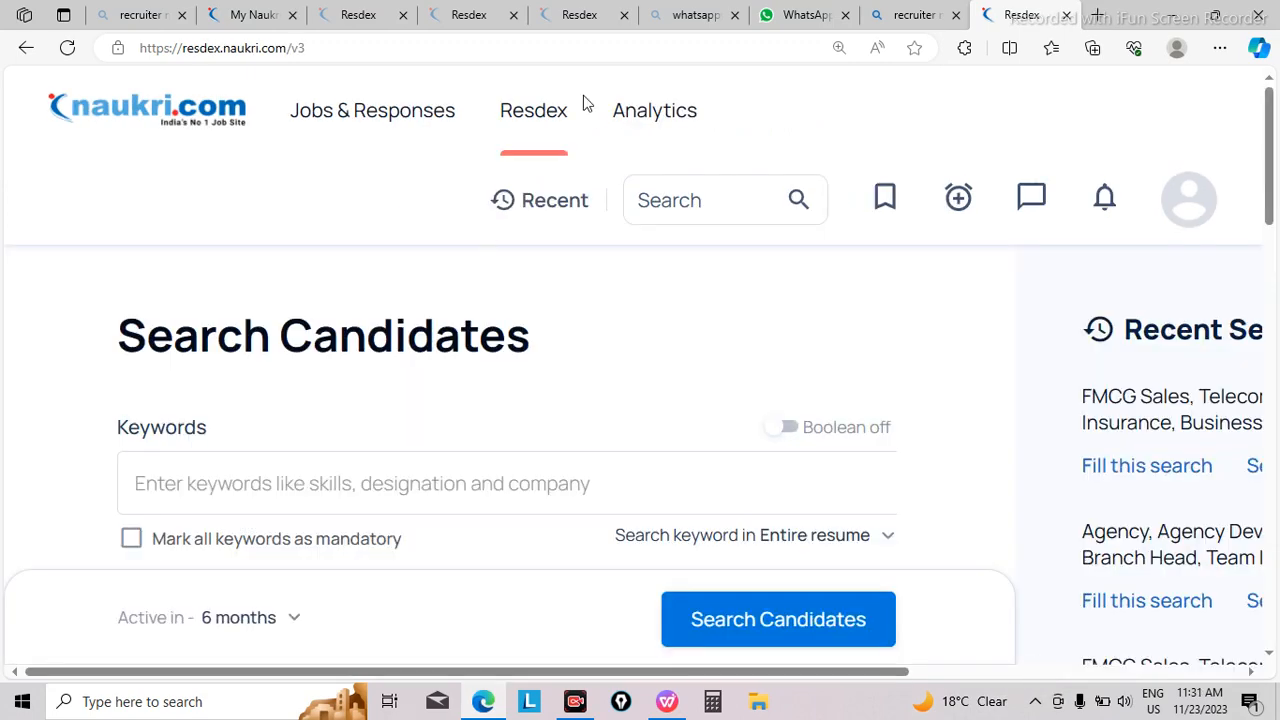
pyautogui.moveTo(560, 108)
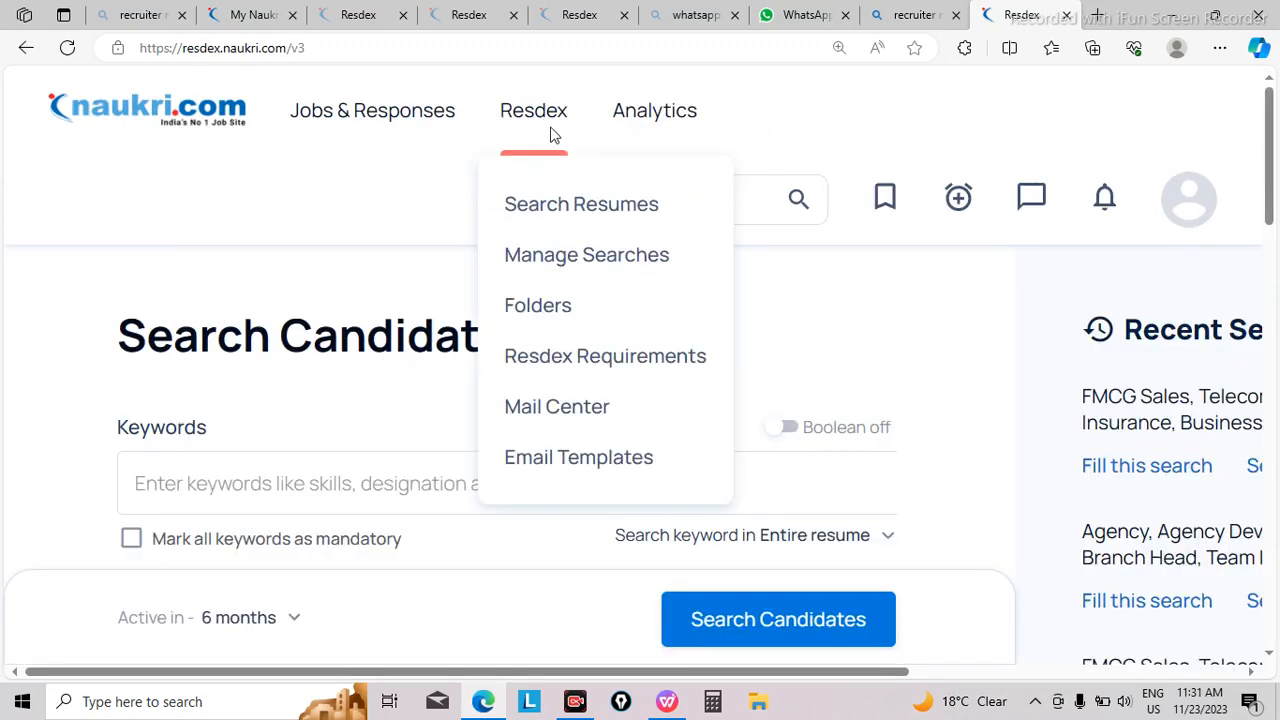
pyautogui.click(624, 212)
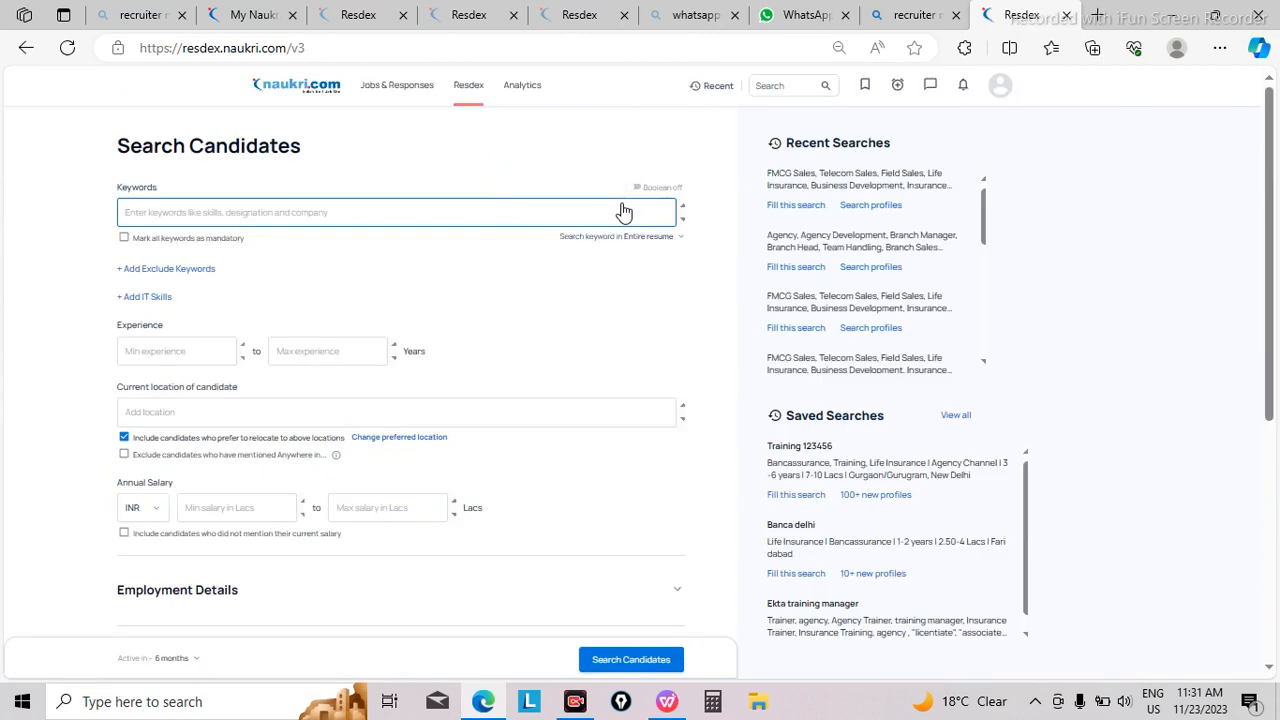
pyautogui.hotkey('ctrl', '+')
pyautogui.hotkey('ctrl', '+')
pyautogui.hotkey('ctrl', '+')
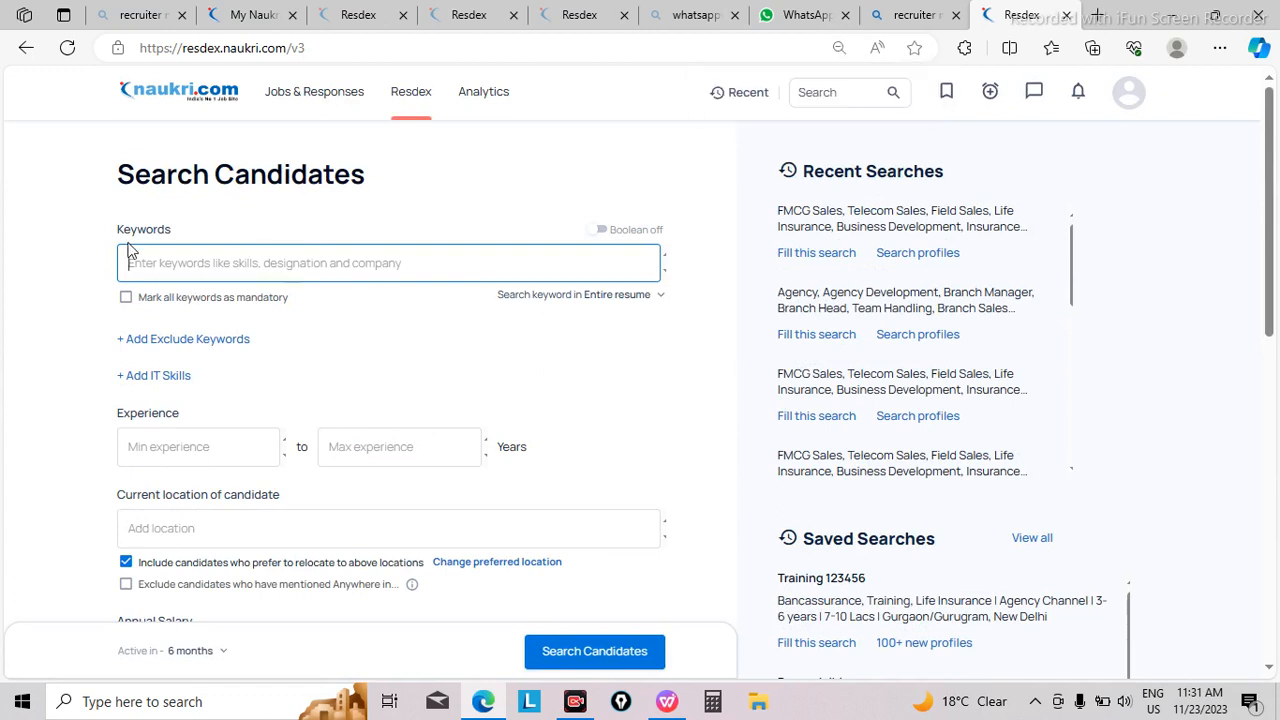
pyautogui.hotkey('ctrl', '+')
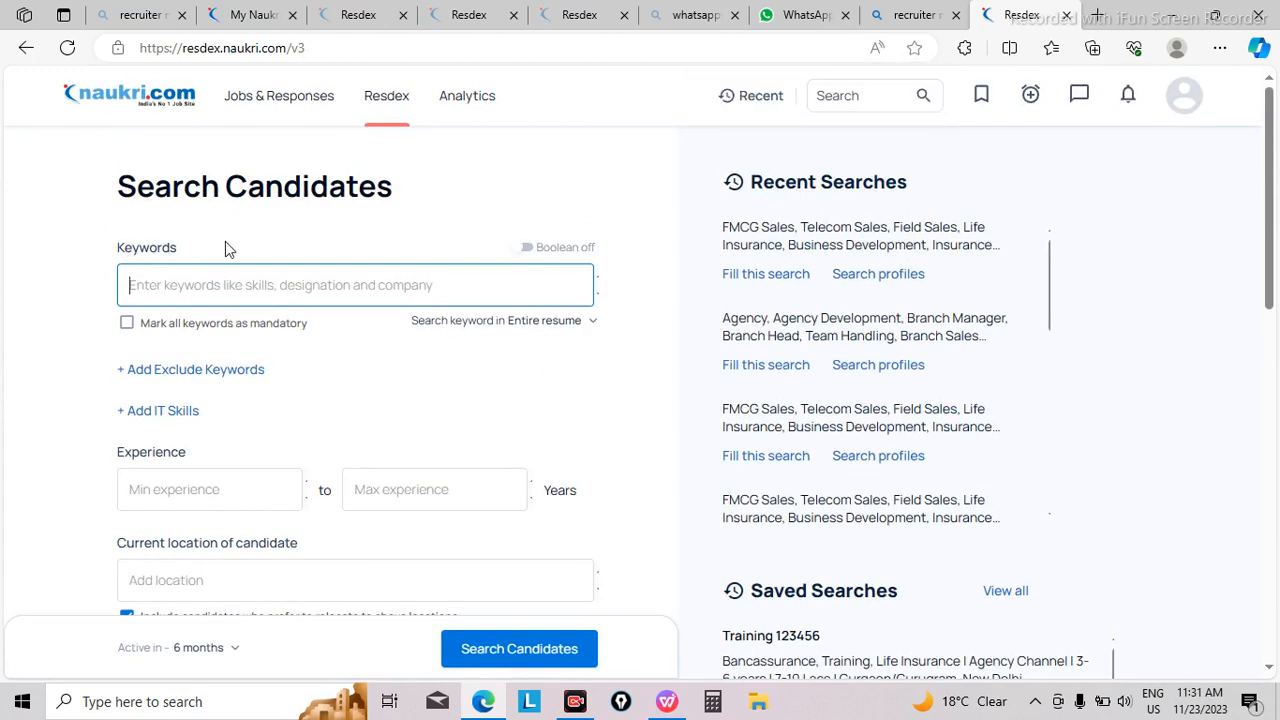
pyautogui.click(166, 286)
pyautogui.hotkey('ctrl', '+')
pyautogui.hotkey('ctrl', '+')
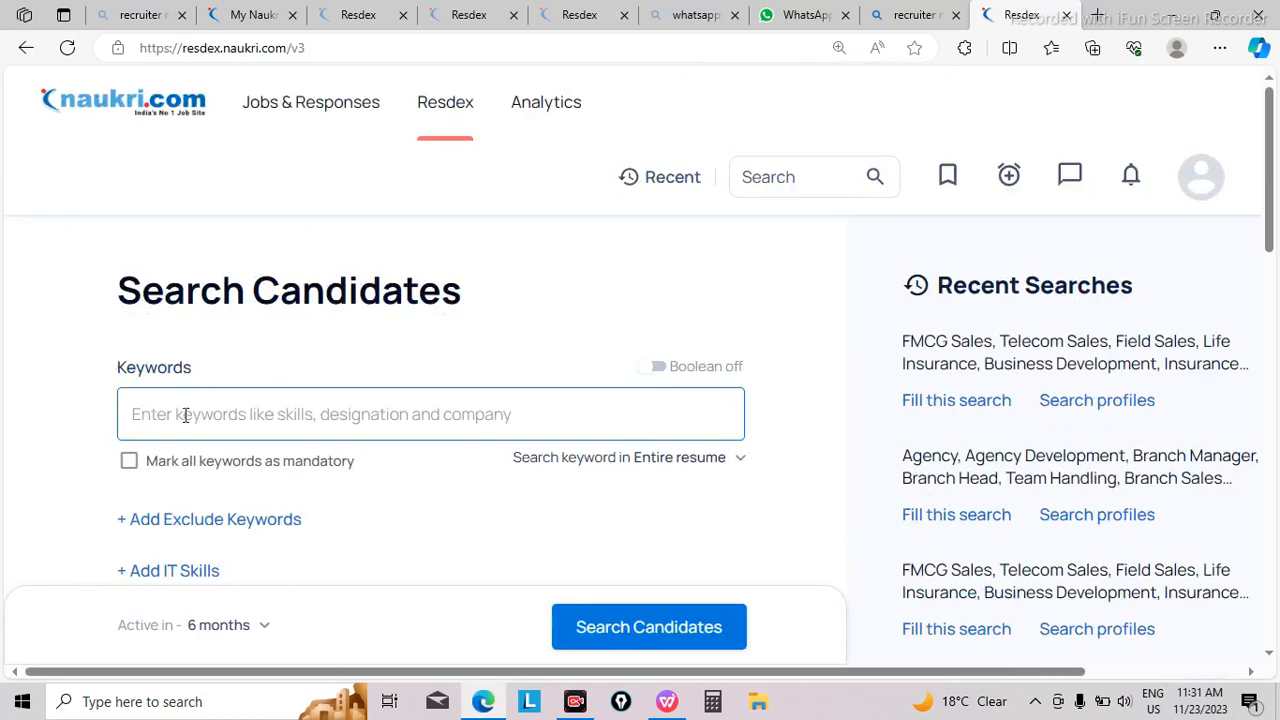
# Step: Switch to the WPS document and review the Reinsurance Accounting job description from its criteria through the interview process to the key words
pyautogui.click(664, 711)
pyautogui.click(538, 478)
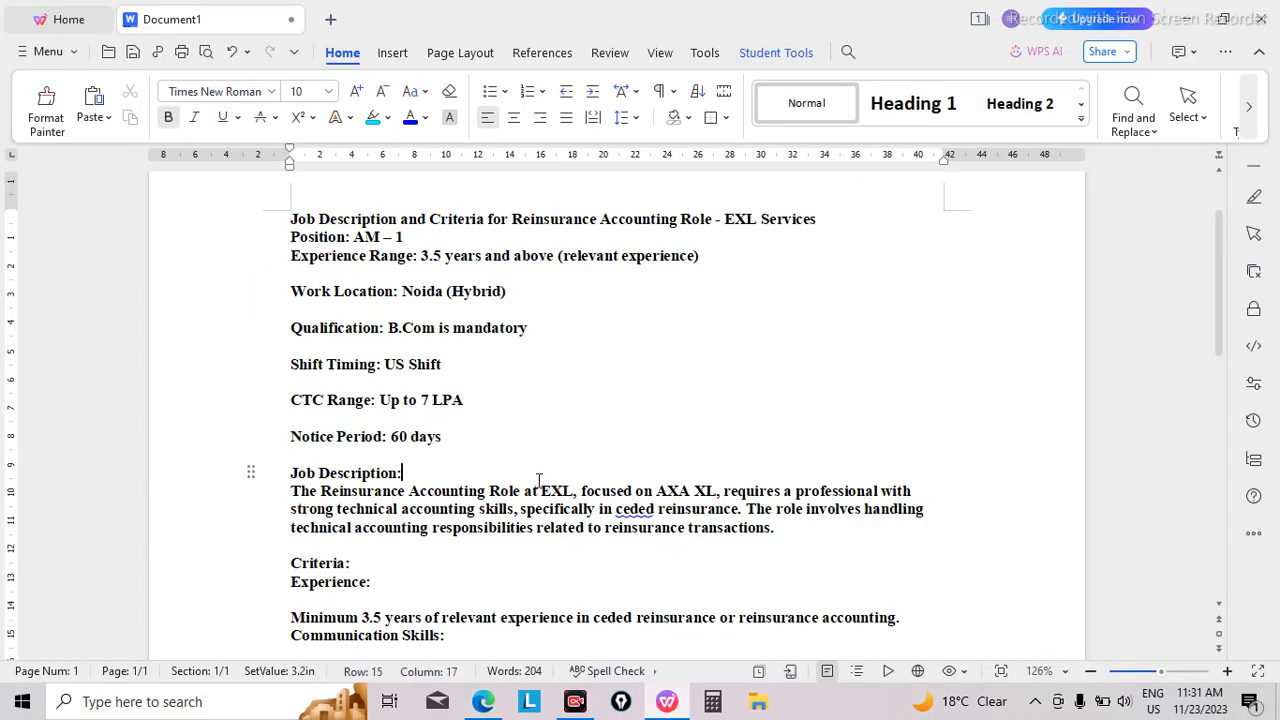
pyautogui.press('Down')
pyautogui.press('Down')
pyautogui.press('Down')
pyautogui.press('Down')
pyautogui.press('Down')
pyautogui.press('Down')
pyautogui.press('Down')
pyautogui.press('Down')
pyautogui.press('Down')
pyautogui.press('Down')
pyautogui.press('Down')
pyautogui.press('Down')
pyautogui.press('Down')
pyautogui.press('Down')
pyautogui.press('Down')
pyautogui.press('Down')
pyautogui.press('Down')
pyautogui.press('Down')
pyautogui.press('Down')
pyautogui.press('Down')
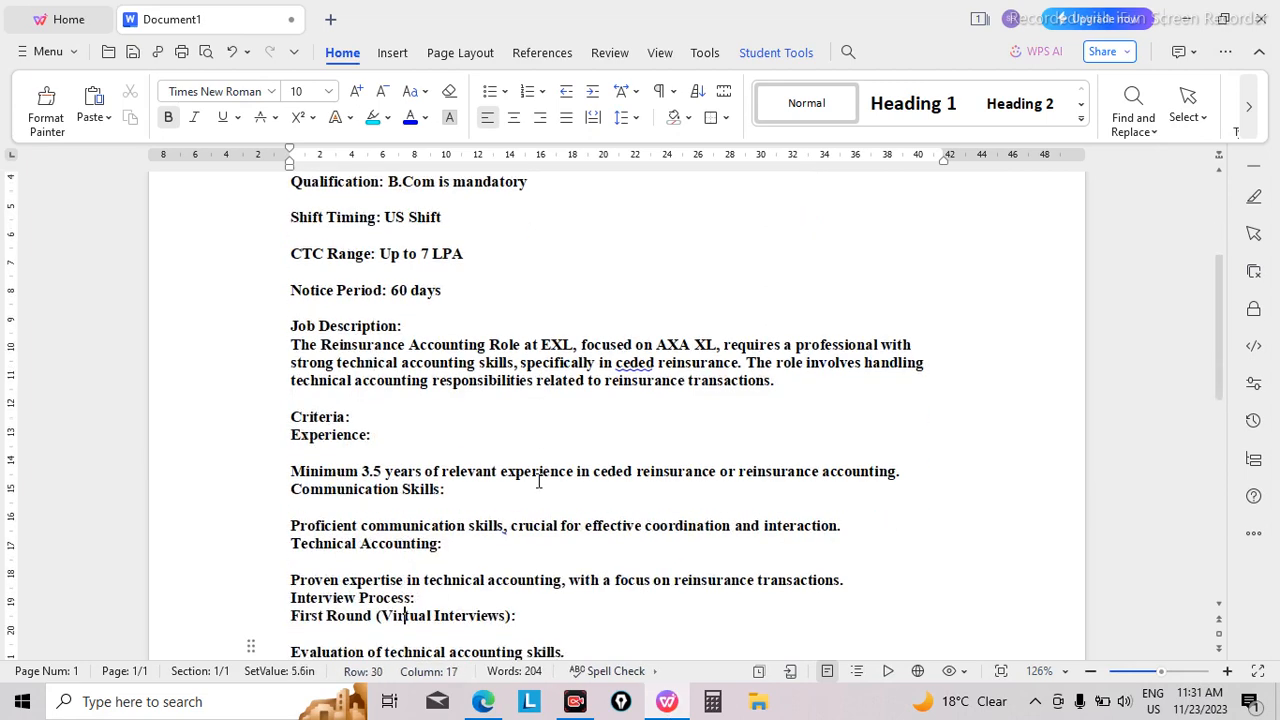
pyautogui.press('Down')
pyautogui.press('Down')
pyautogui.press('Down')
pyautogui.press('Down')
pyautogui.press('Down')
pyautogui.press('Down')
pyautogui.press('Down')
pyautogui.press('Down')
pyautogui.press('Down')
pyautogui.press('Down')
pyautogui.press('Down')
pyautogui.press('Down')
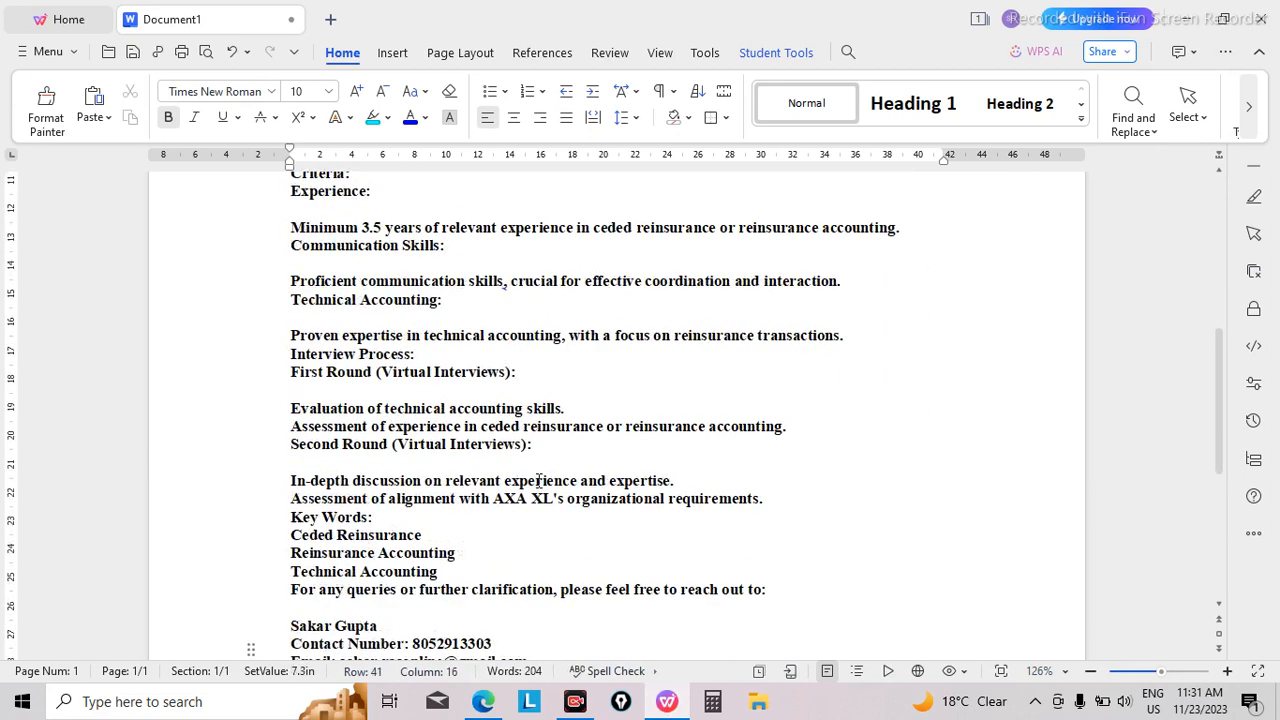
pyautogui.press('Down')
pyautogui.press('Down')
pyautogui.press('Down')
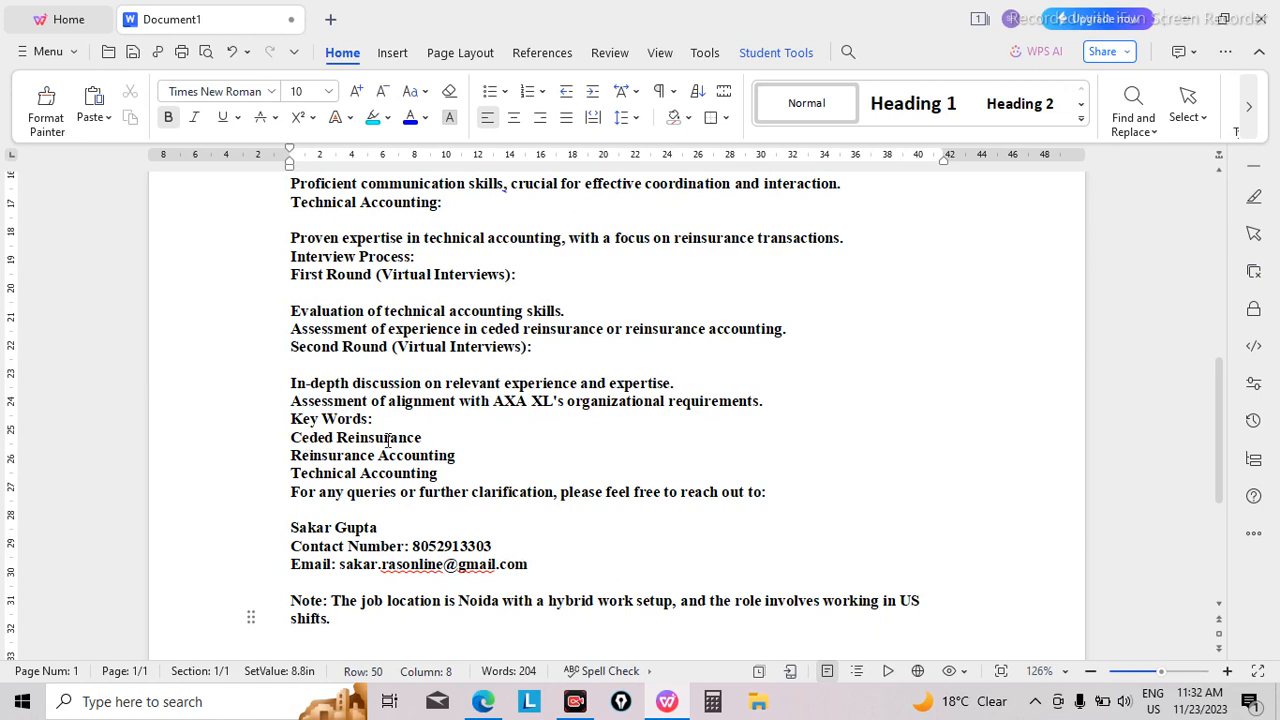
pyautogui.scroll(1, 388, 440)
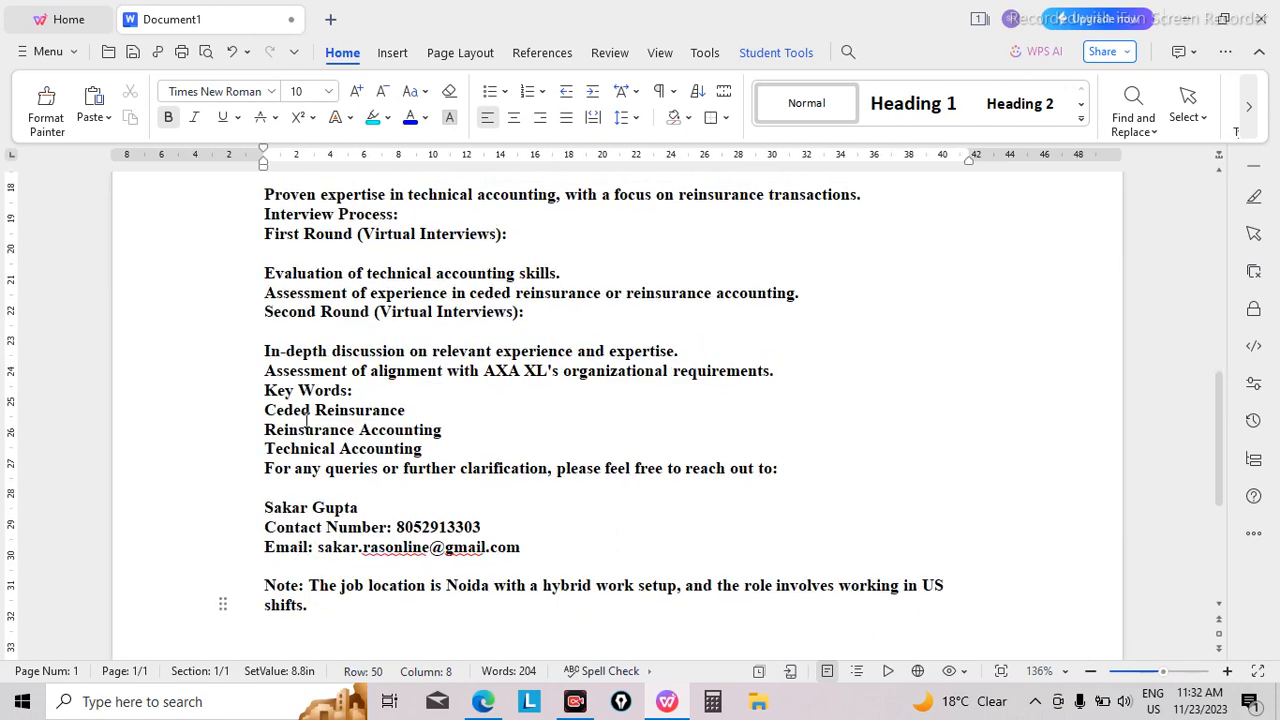
pyautogui.scroll(10, 307, 420)
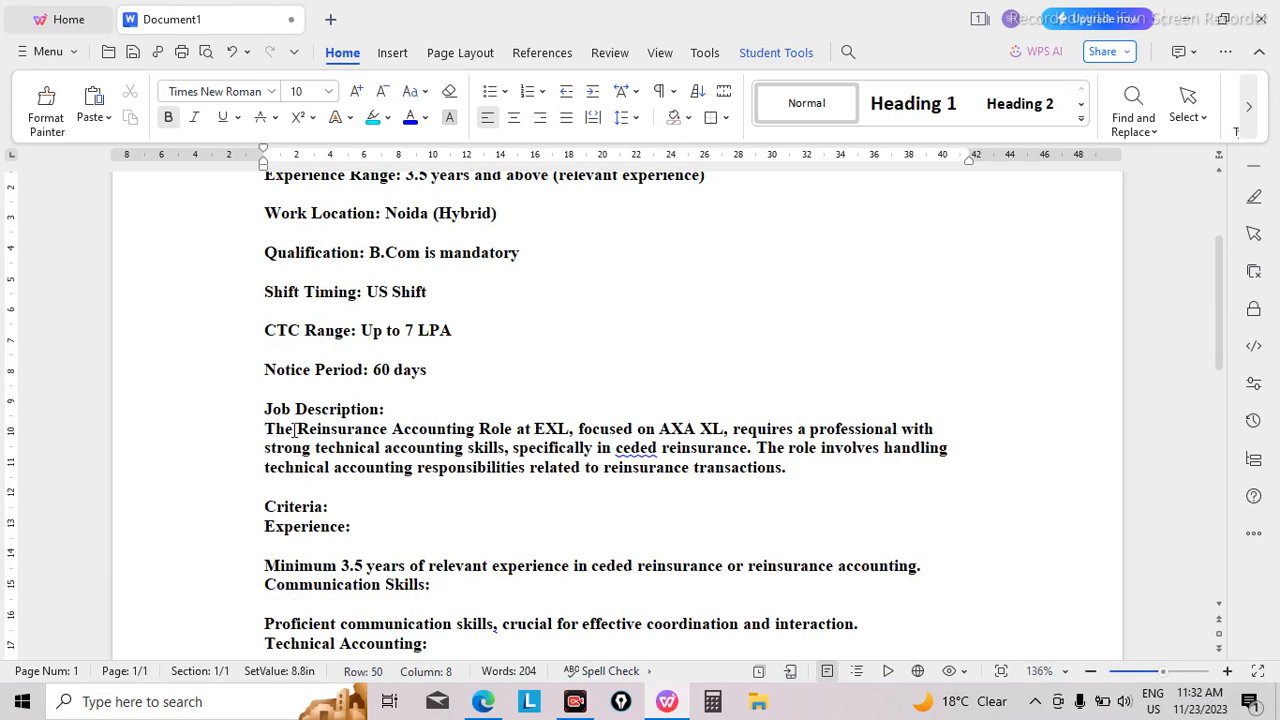
pyautogui.scroll(-10, 294, 428)
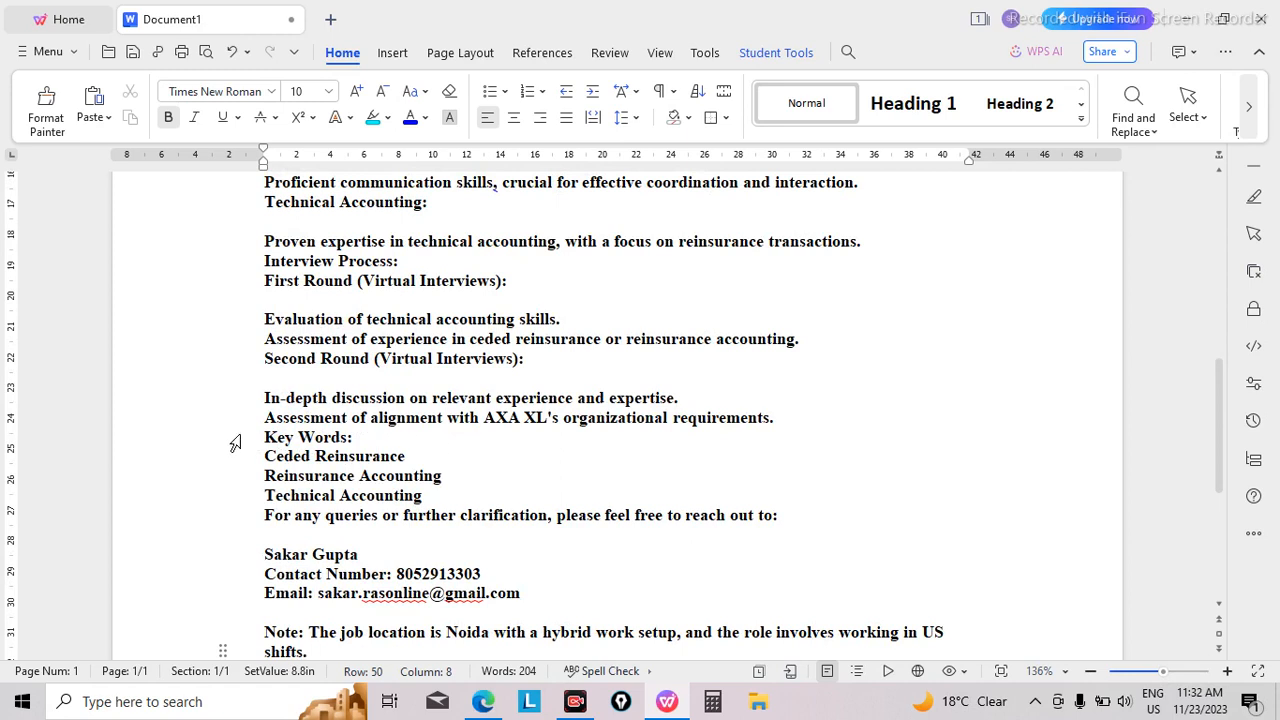
# Step: Copy the key words Ceded Reinsurance, Reinsurance Accounting and Technical Accounting one by one from the job description
pyautogui.moveTo(265, 437); pyautogui.dragTo(437, 498)
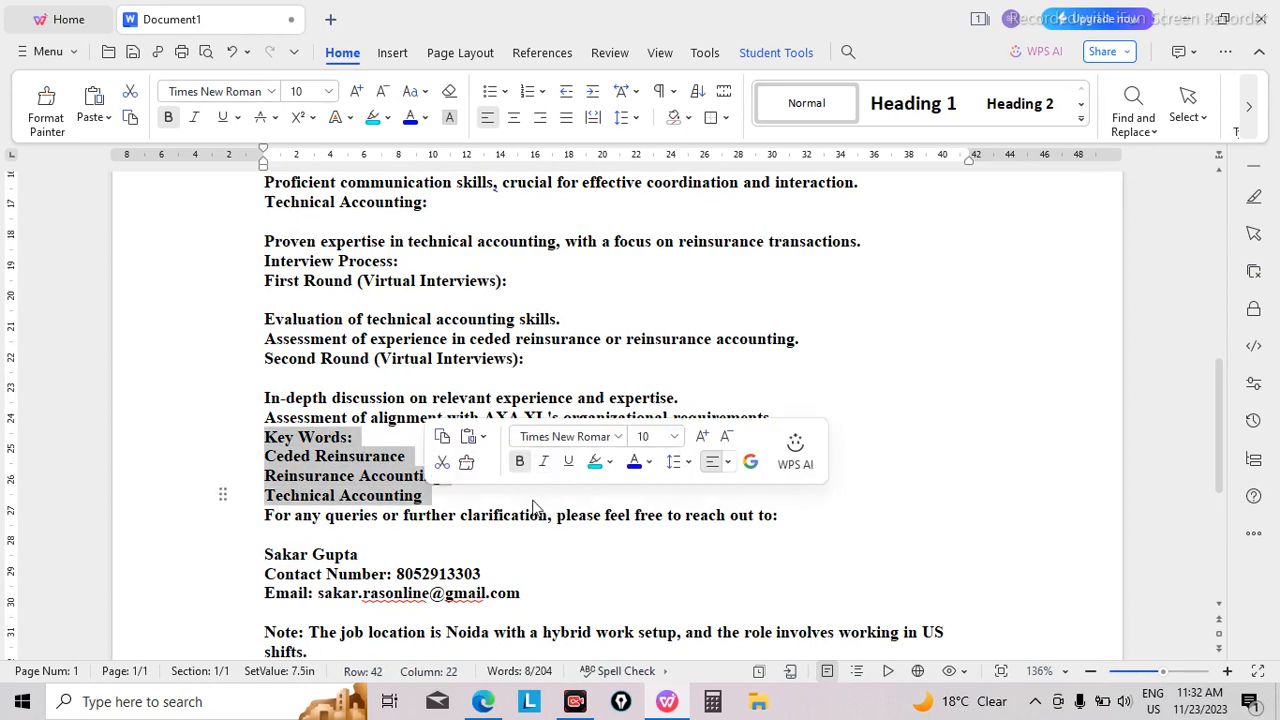
pyautogui.click(467, 495)
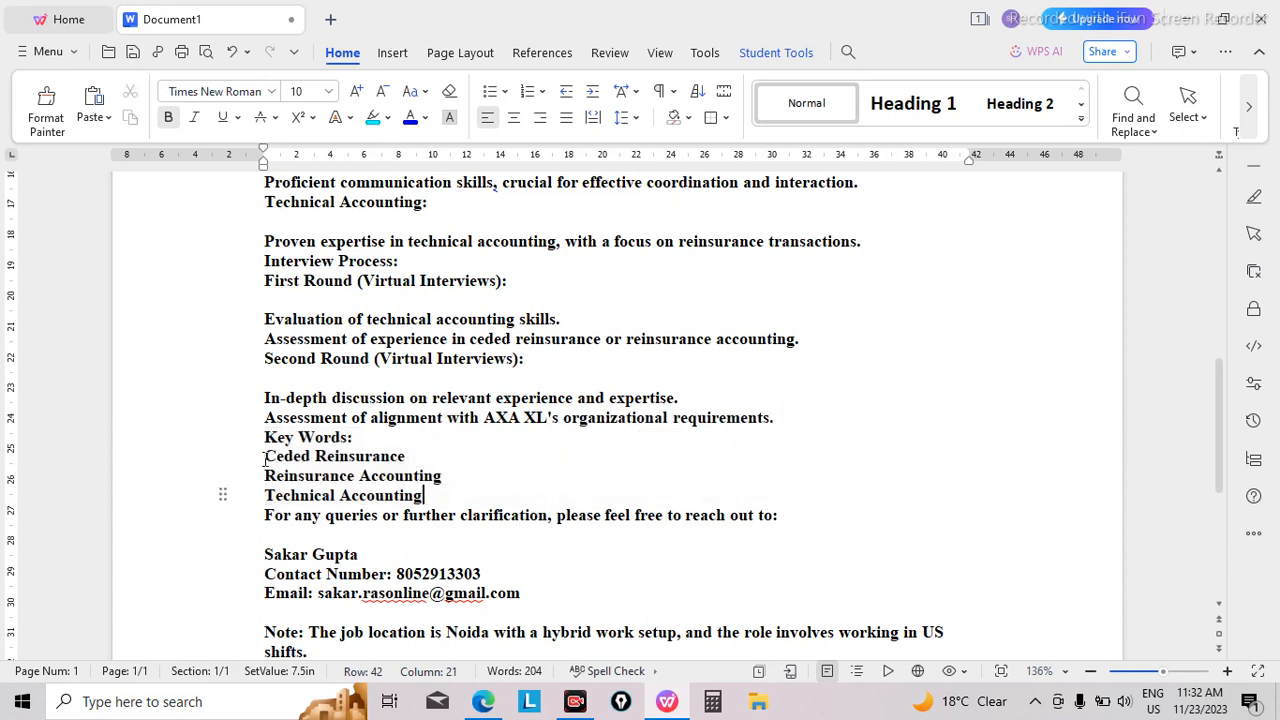
pyautogui.moveTo(265, 456); pyautogui.dragTo(410, 457)
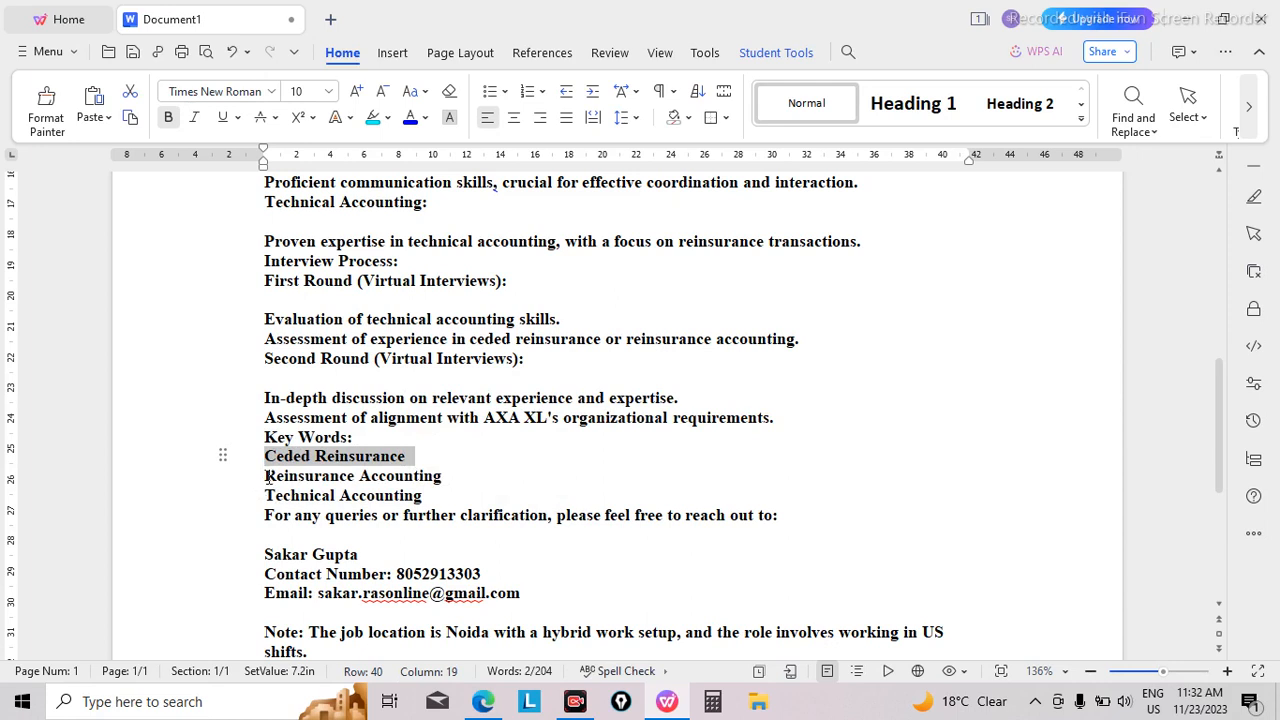
pyautogui.moveTo(266, 477); pyautogui.dragTo(447, 484)
pyautogui.press('super+c')
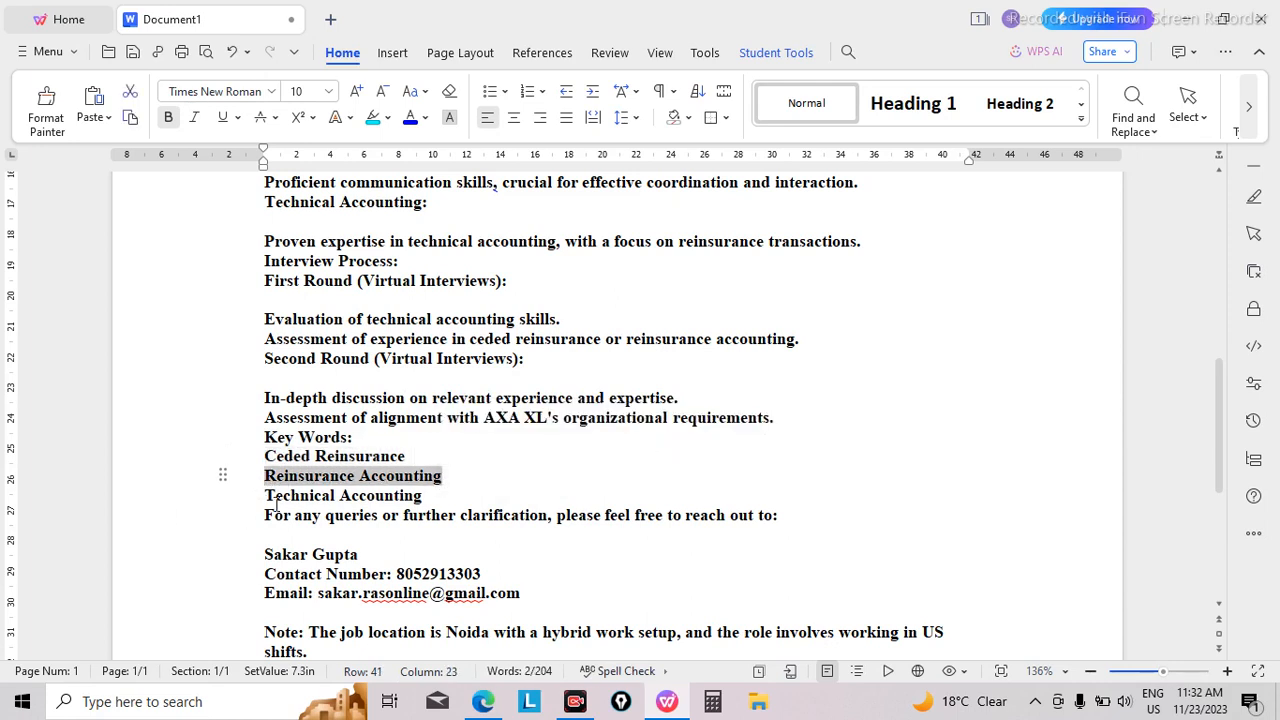
pyautogui.moveTo(265, 496); pyautogui.dragTo(451, 494)
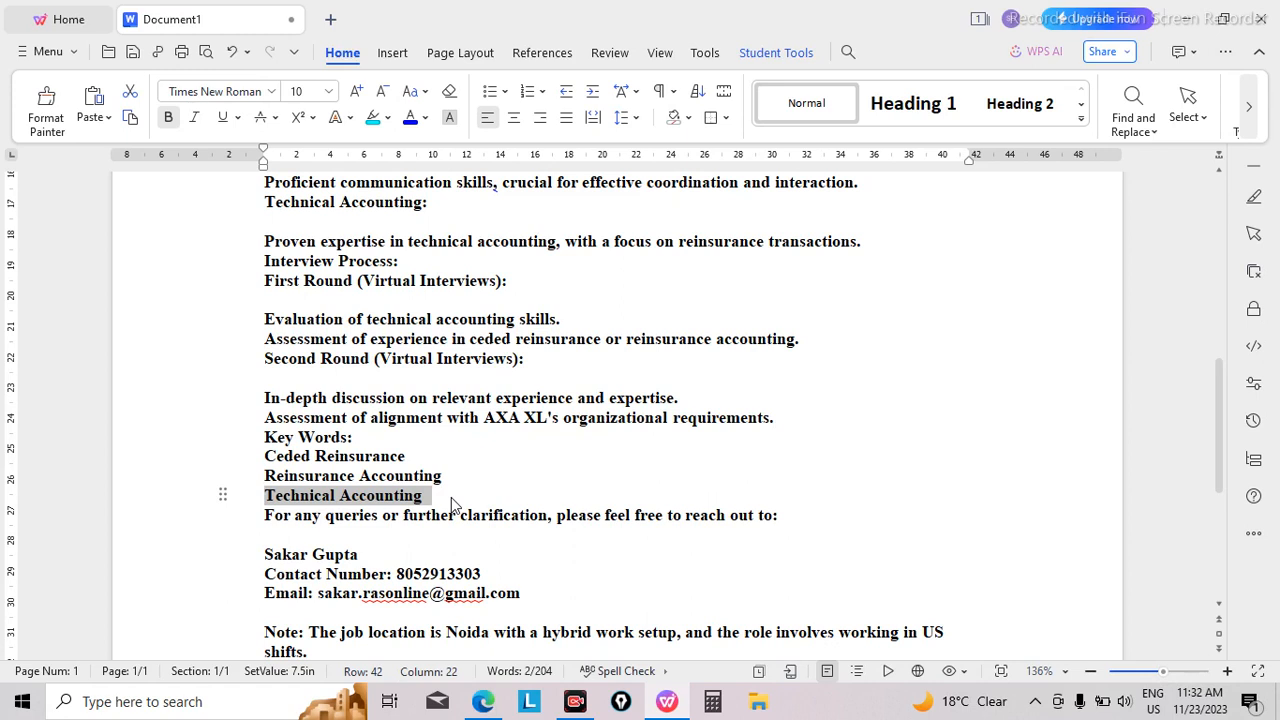
# Step: Copy the qualification "B.Com" and the shift timing "US Shift" separately from the upper part of the job description
pyautogui.click(449, 362)
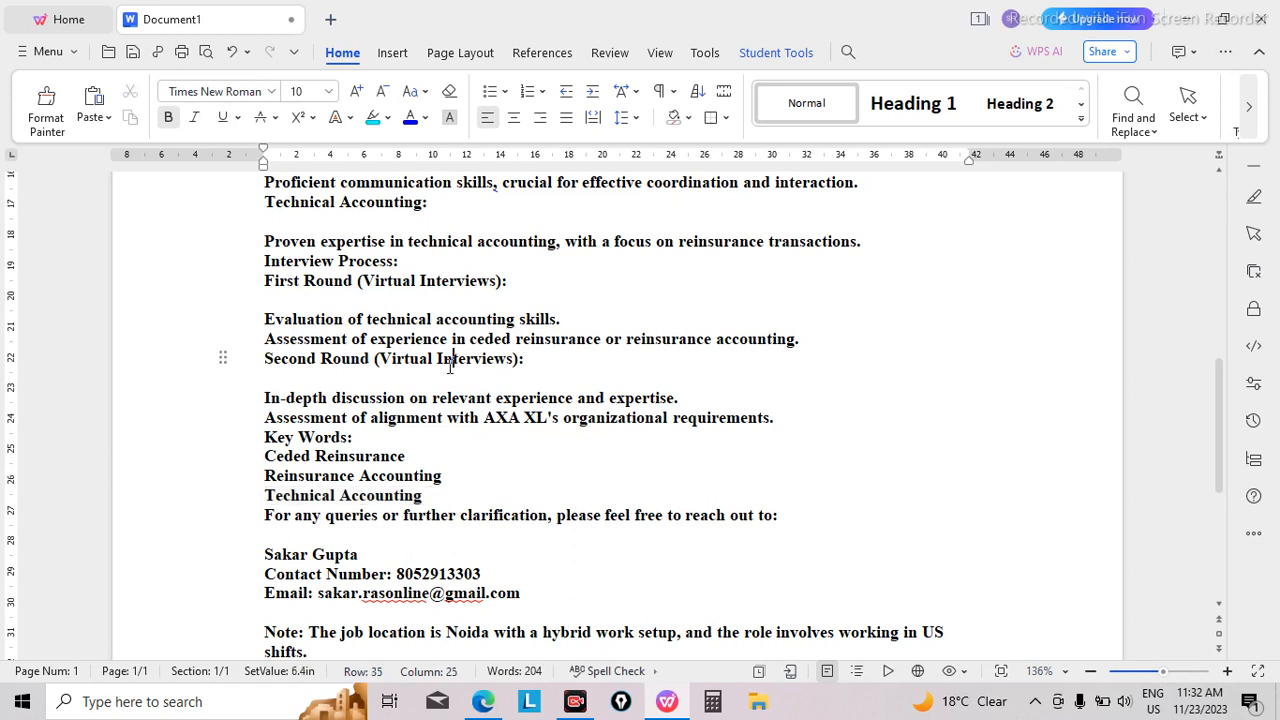
pyautogui.press('Up')
pyautogui.press('Up')
pyautogui.press('Up')
pyautogui.press('Up')
pyautogui.press('Up')
pyautogui.press('Up')
pyautogui.press('Up')
pyautogui.press('Up')
pyautogui.press('Up')
pyautogui.press('Up')
pyautogui.press('Up')
pyautogui.press('Up')
pyautogui.press('Up')
pyautogui.press('Up')
pyautogui.press('Up')
pyautogui.press('Up')
pyautogui.press('Up')
pyautogui.press('Up')
pyautogui.press('Up')
pyautogui.press('Up')
pyautogui.press('Up')
pyautogui.press('Up')
pyautogui.press('Up')
pyautogui.press('Up')
pyautogui.press('Up')
pyautogui.press('Up')
pyautogui.press('Up')
pyautogui.press('Up')
pyautogui.press('Up')
pyautogui.press('Up')
pyautogui.press('Up')
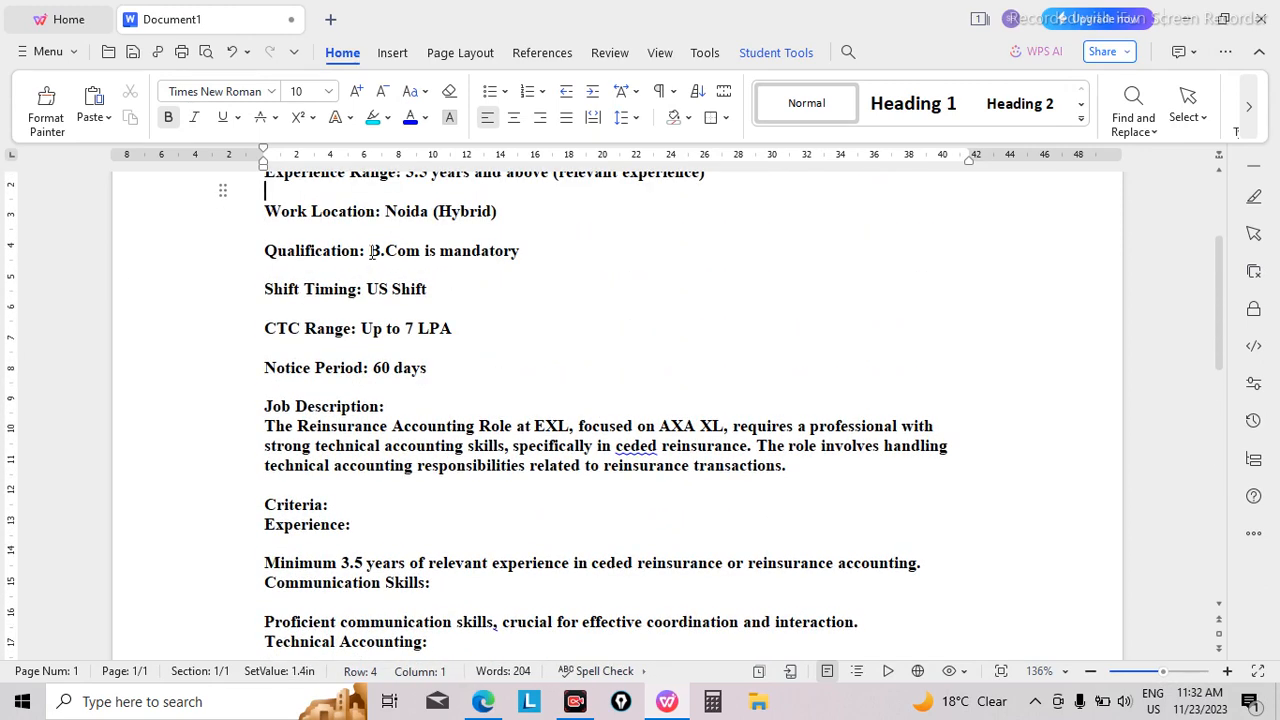
pyautogui.moveTo(371, 251); pyautogui.dragTo(420, 250)
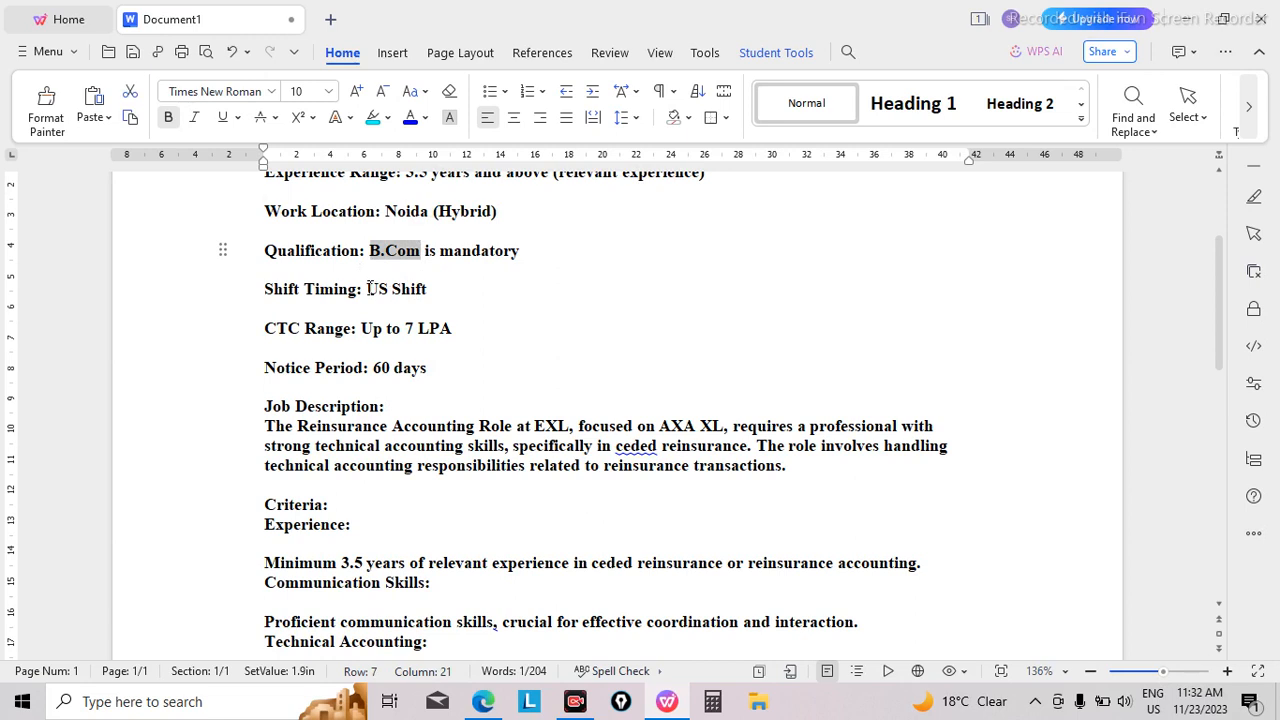
pyautogui.moveTo(369, 288); pyautogui.dragTo(431, 288)
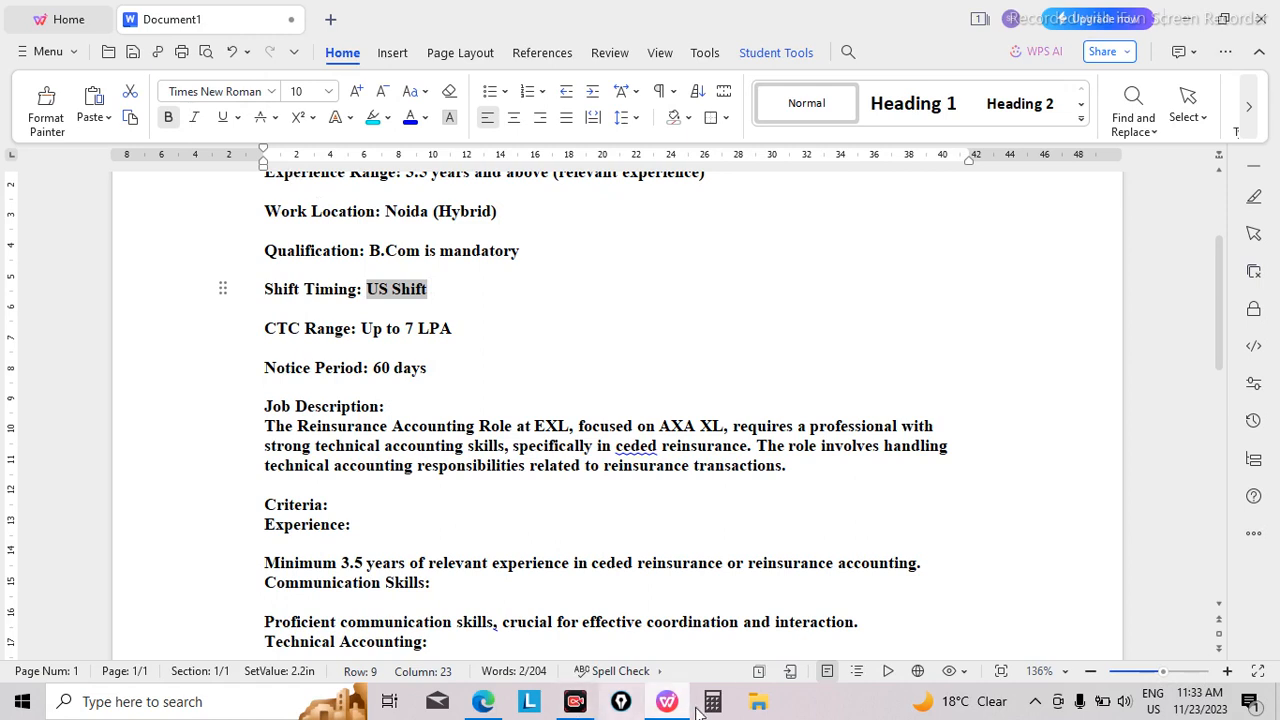
# Step: Switch back to the browser and activate the Keywords field of the Resdex candidate search
pyautogui.click(483, 701)
pyautogui.click(307, 411)
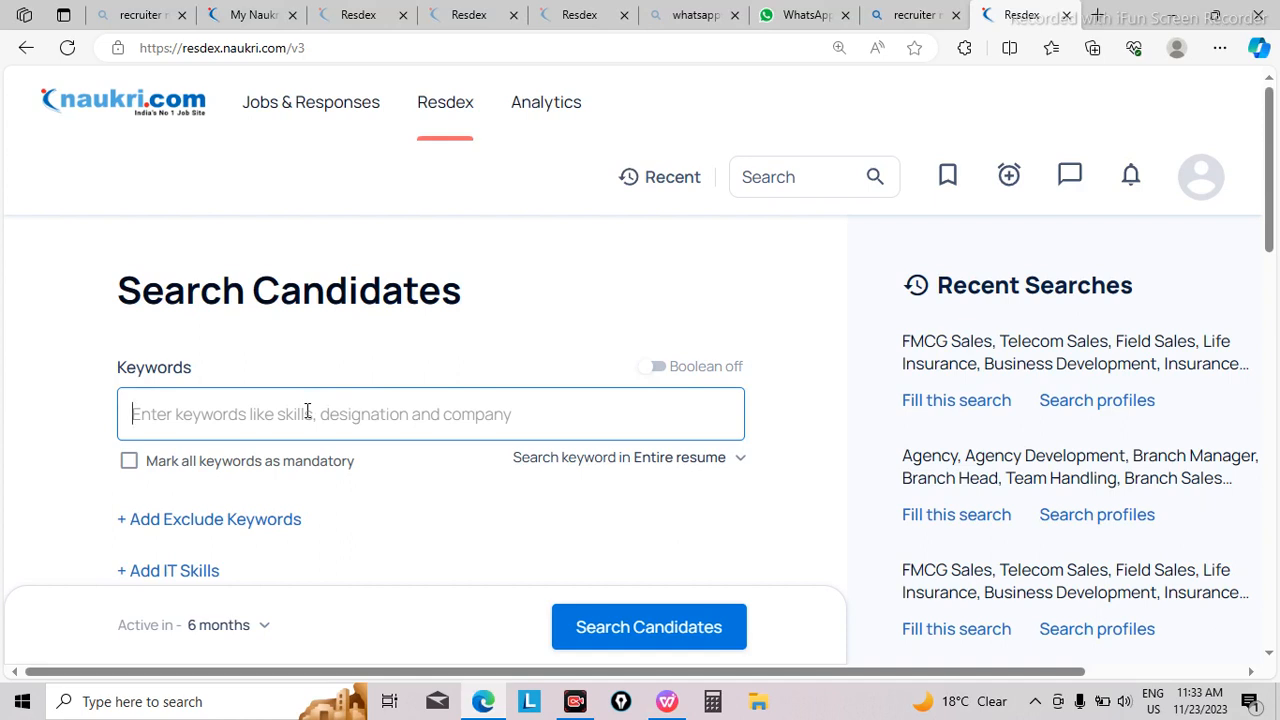
pyautogui.press('super+v')
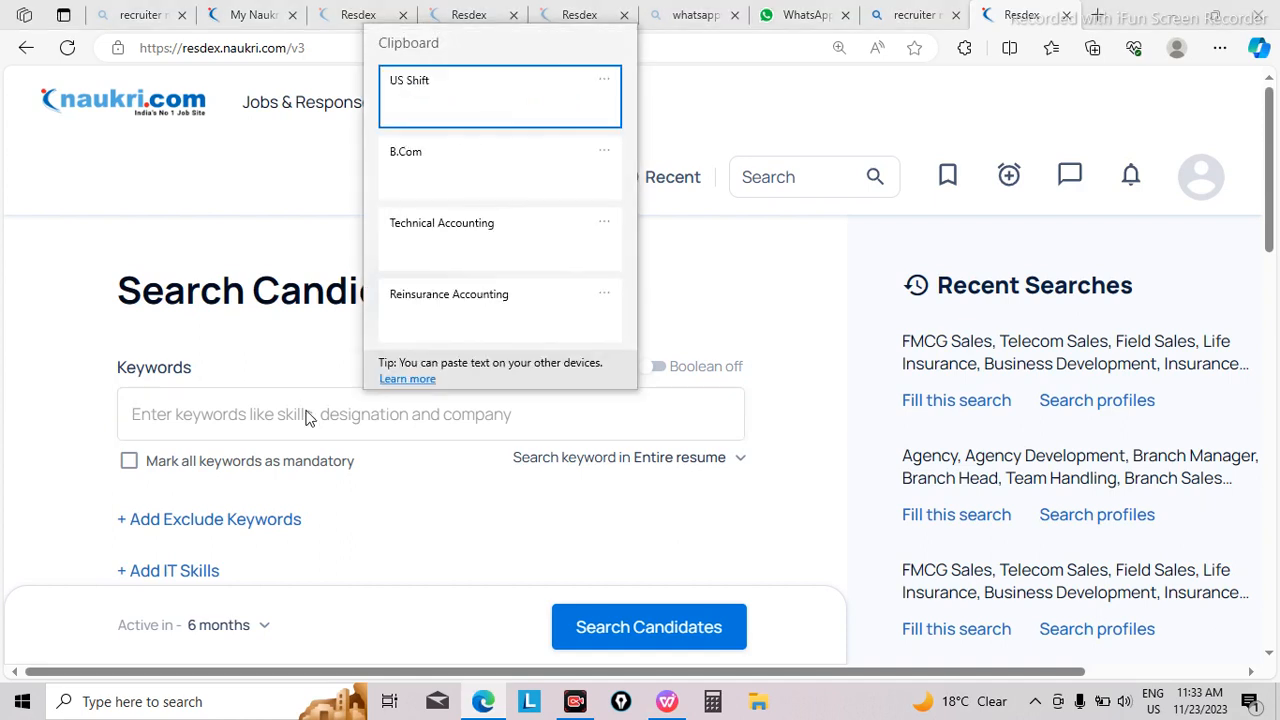
pyautogui.click(494, 148)
pyautogui.press('super')
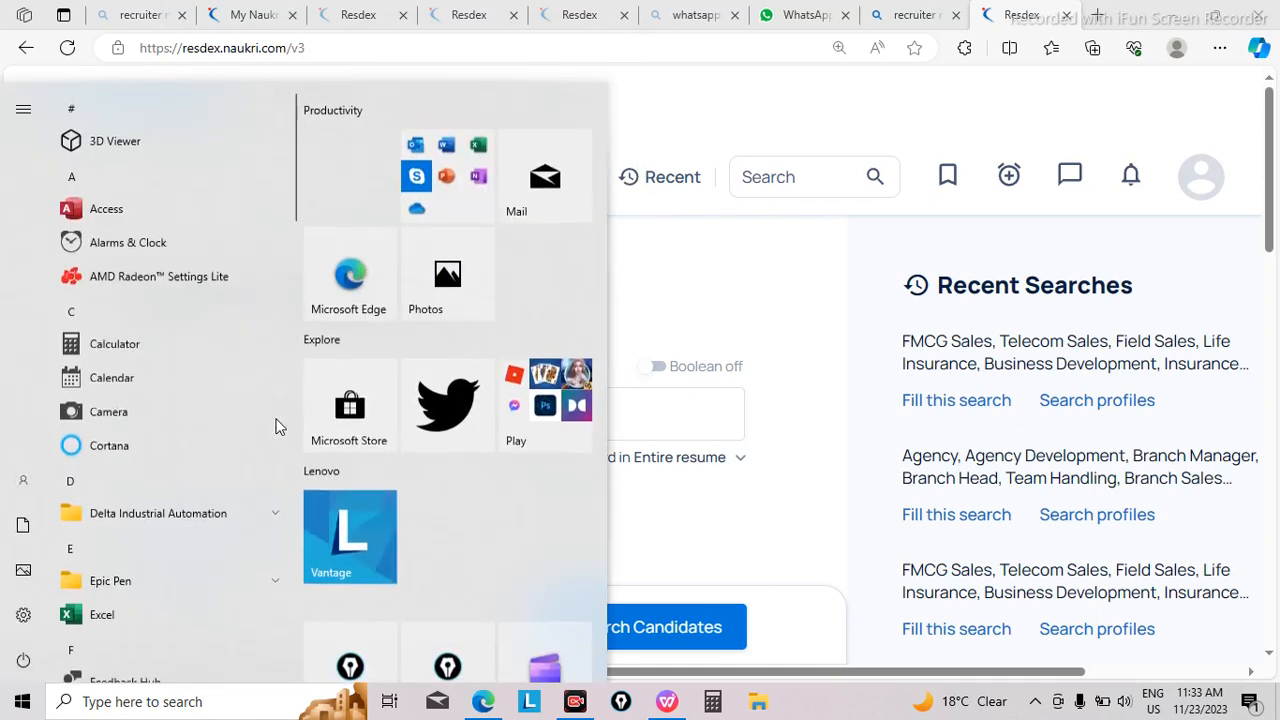
pyautogui.press('Escape')
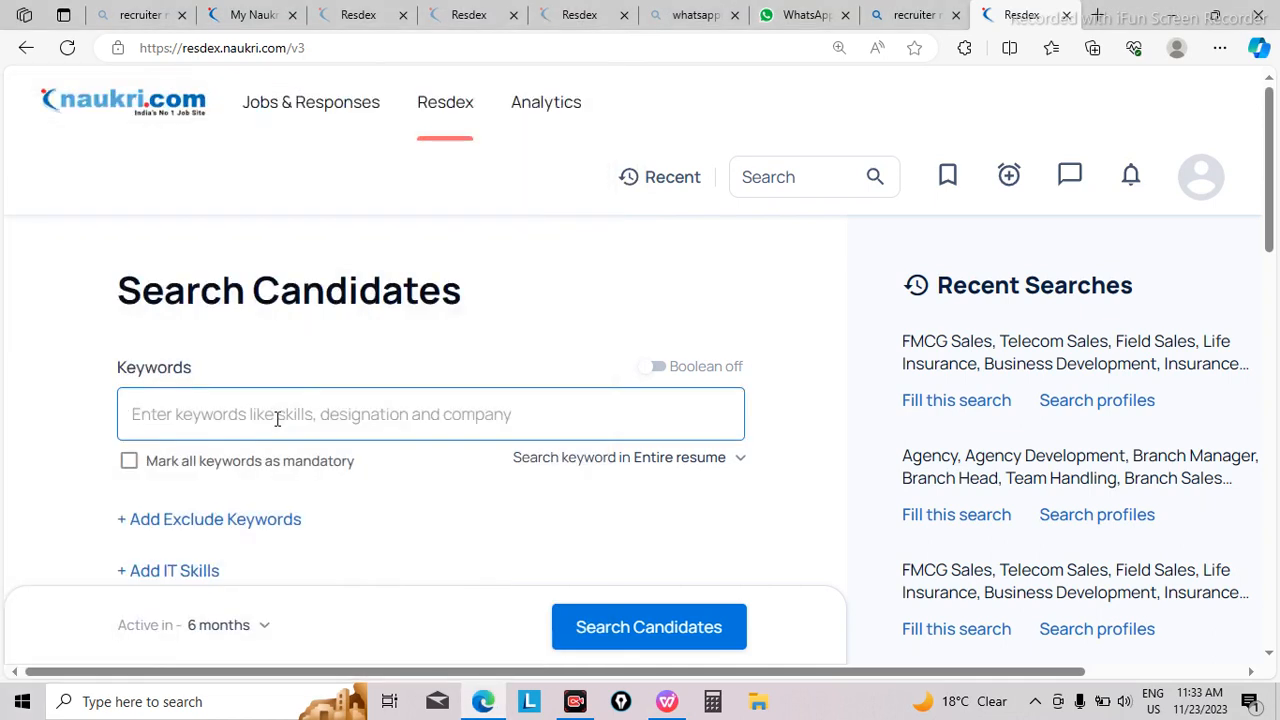
# Step: Add the copied "Reinsurance Accounting" from the clipboard history as a search keyword and remove its mandatory mark
pyautogui.press('super+v')
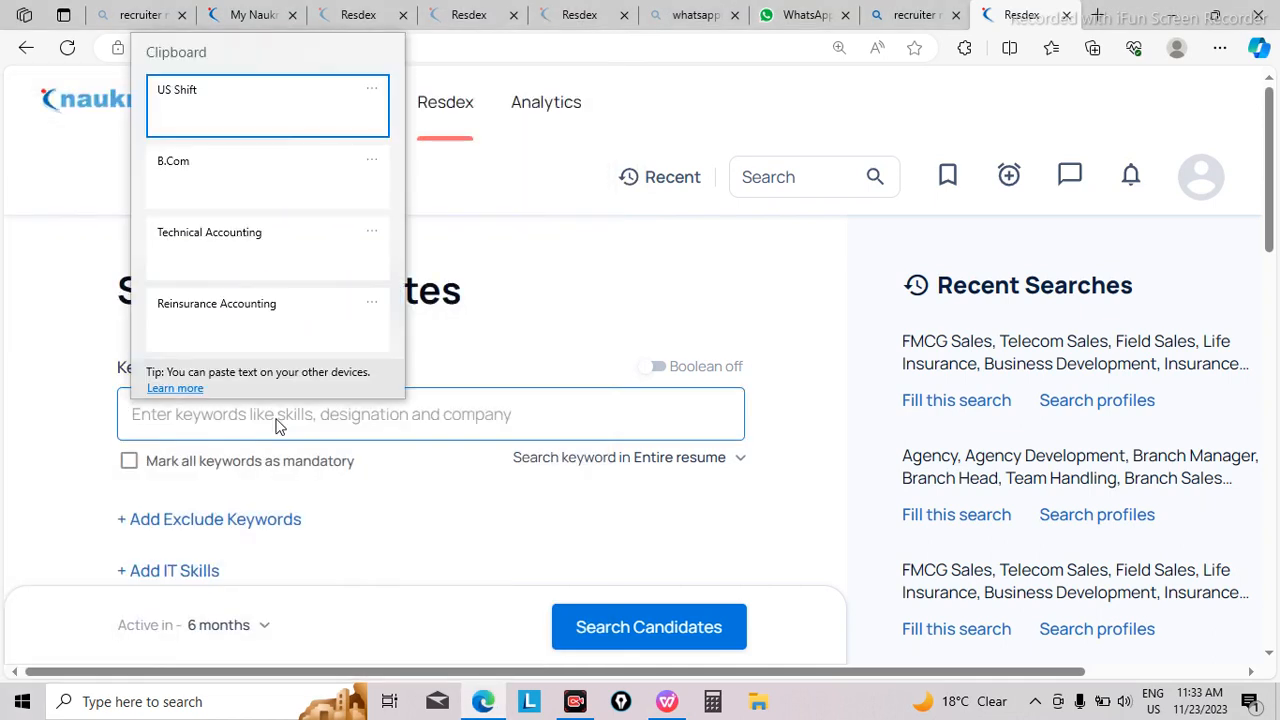
pyautogui.click(253, 328)
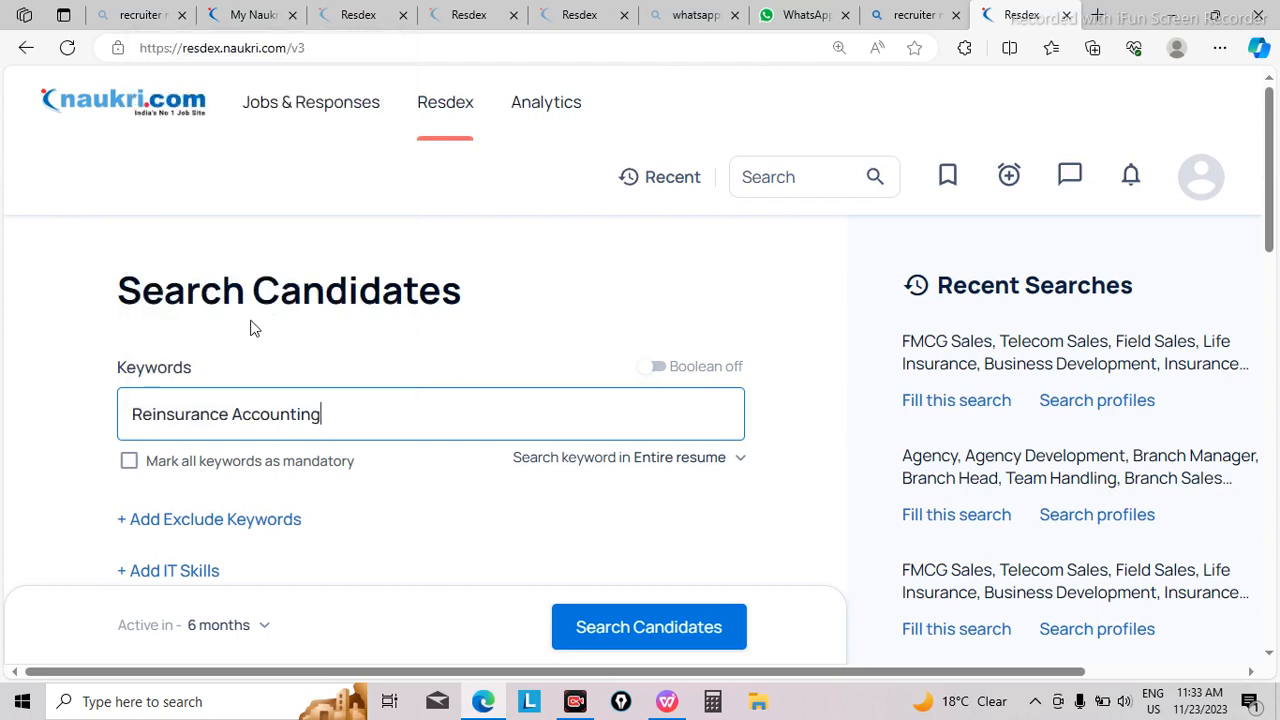
pyautogui.press('Return')
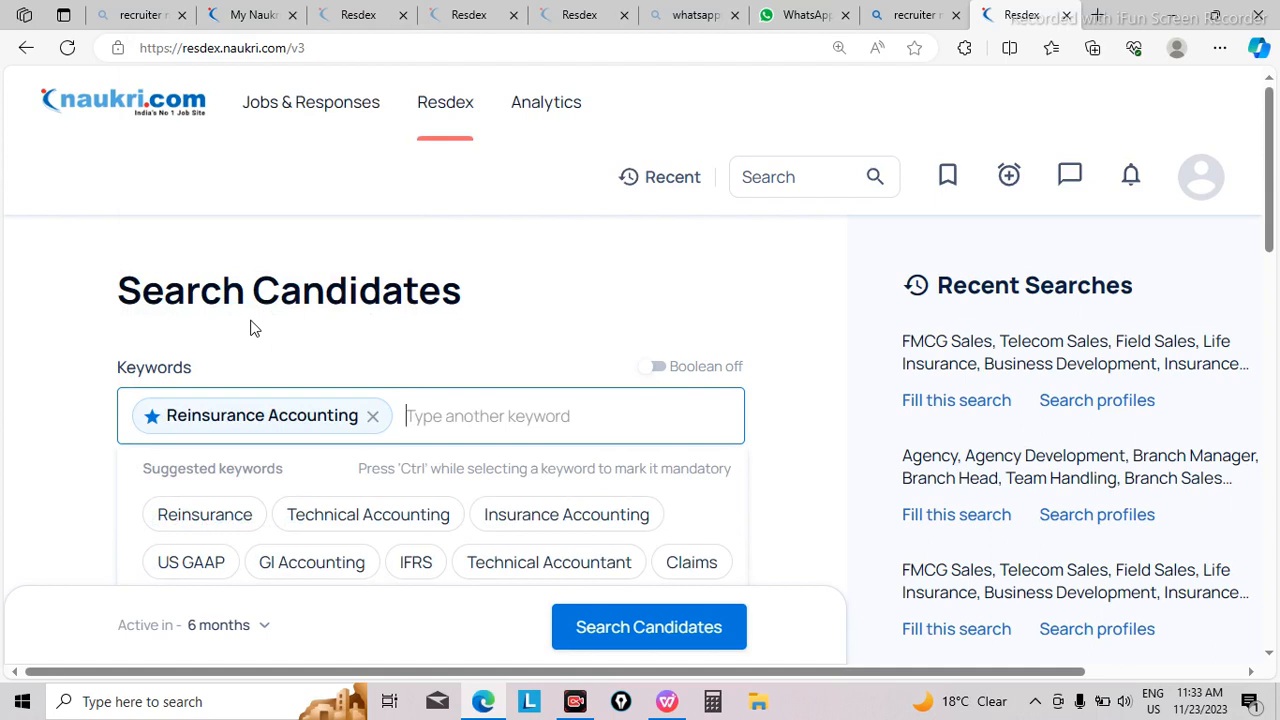
pyautogui.click(155, 420)
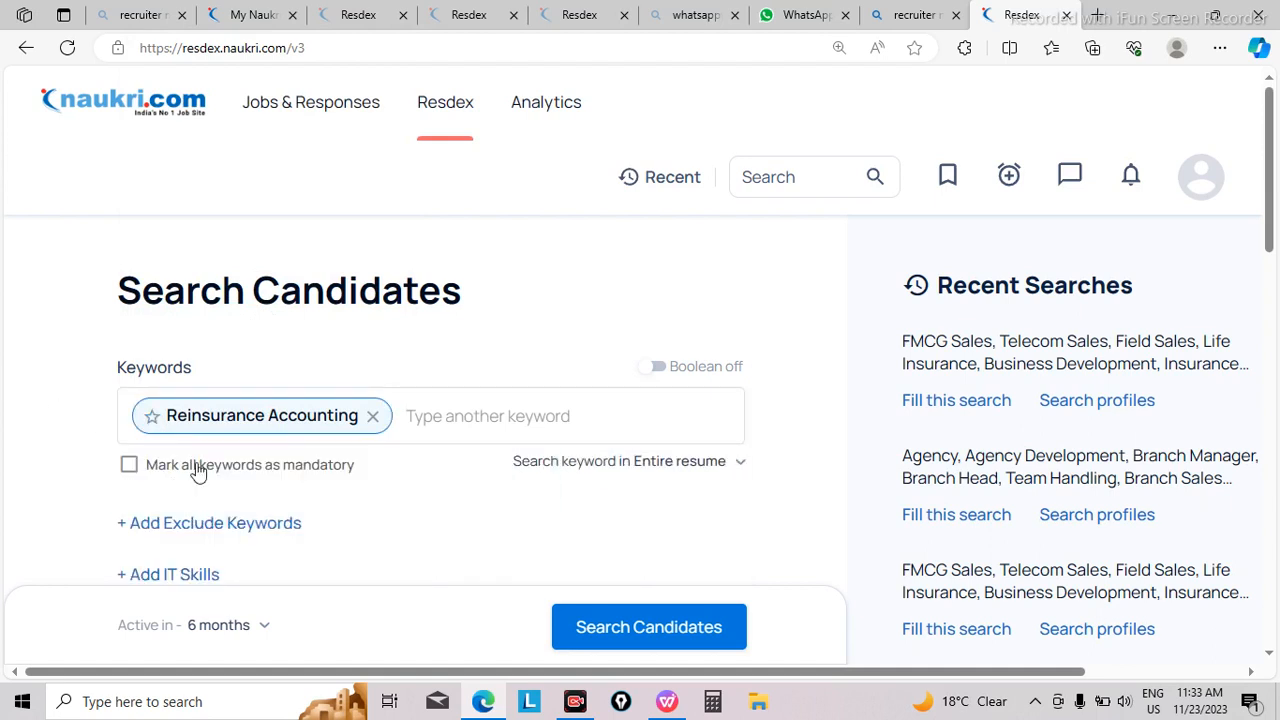
# Step: Add the suggested keywords Technical Accounting and Reinsurance to the candidate search, leaving out Insurance Accounting
pyautogui.click(432, 420)
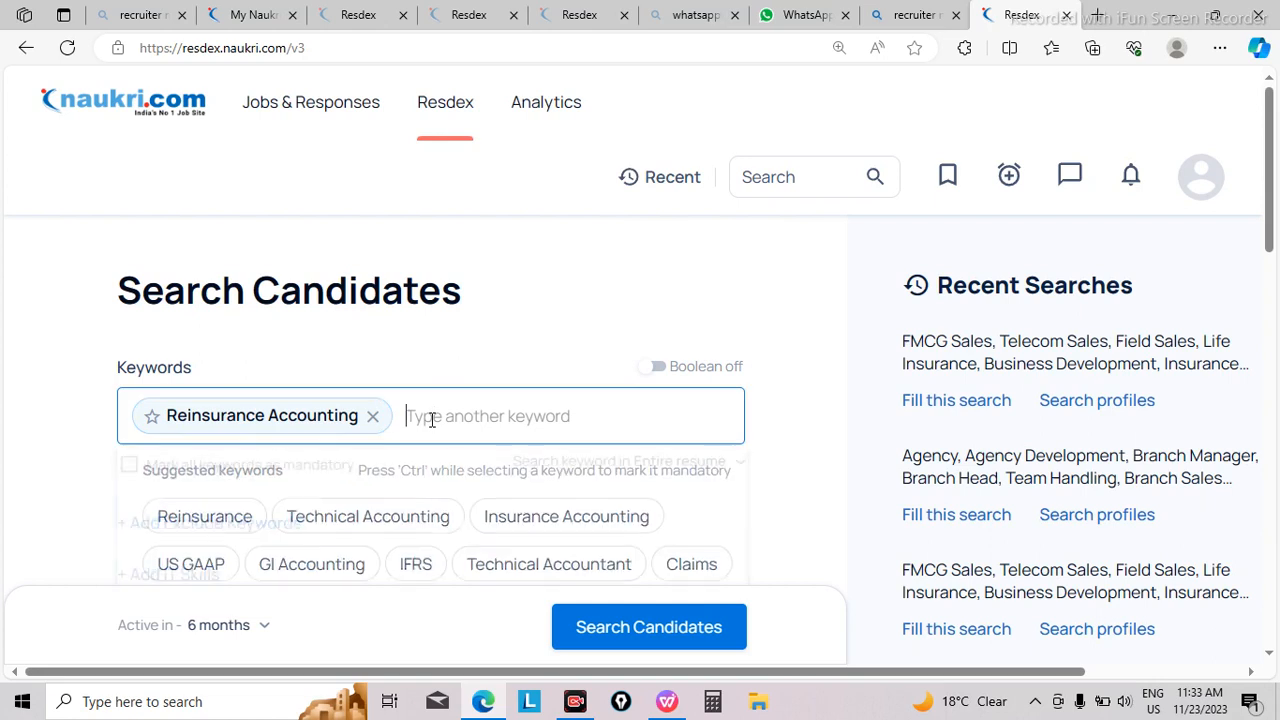
pyautogui.click(375, 515)
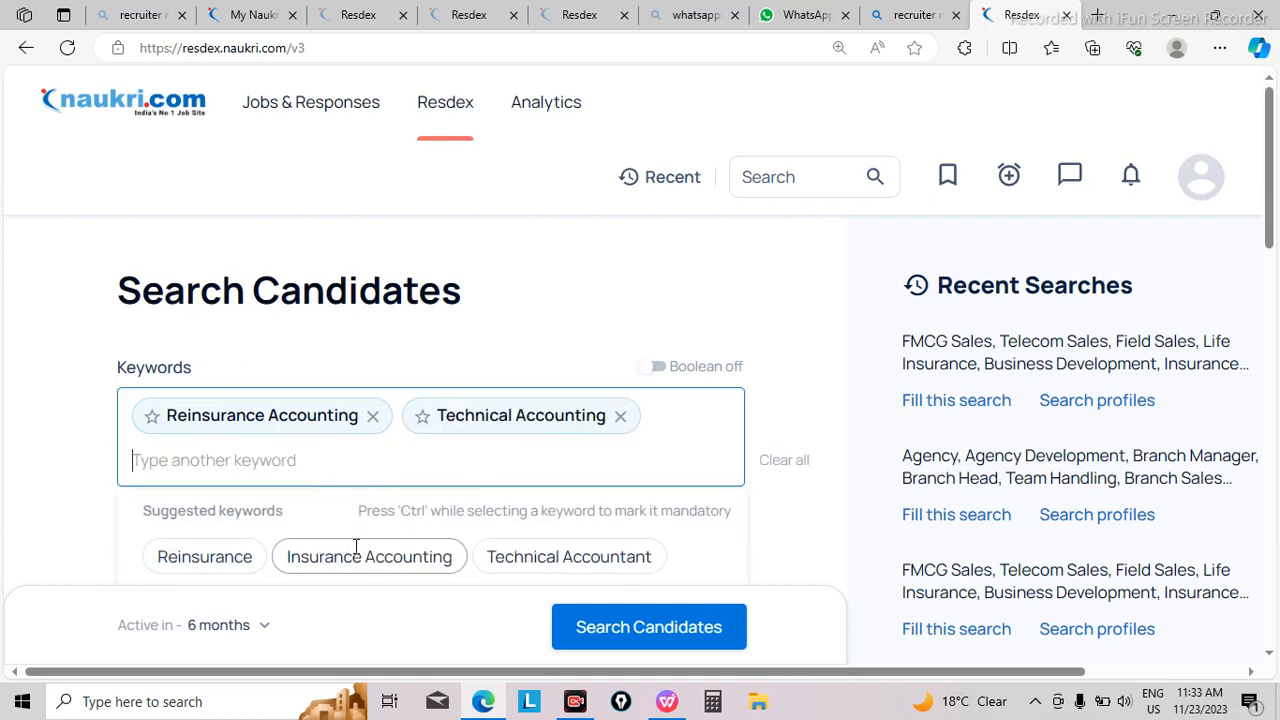
pyautogui.click(363, 550)
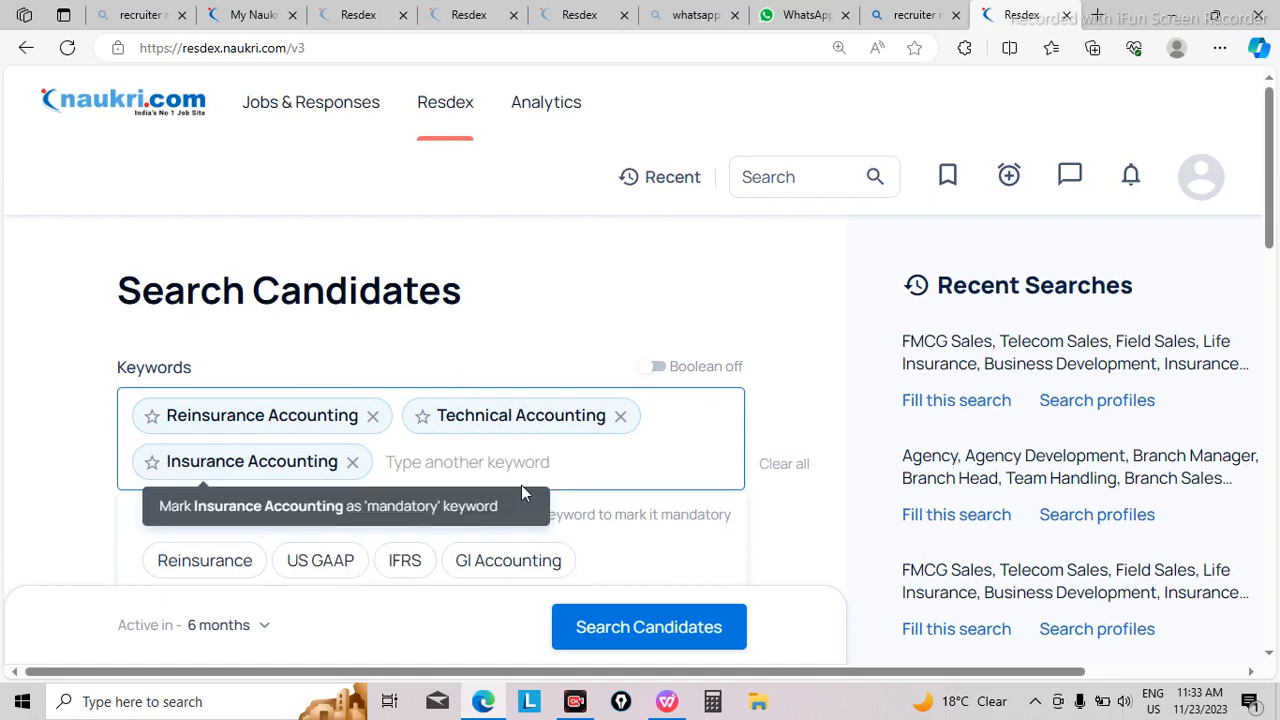
pyautogui.click(355, 463)
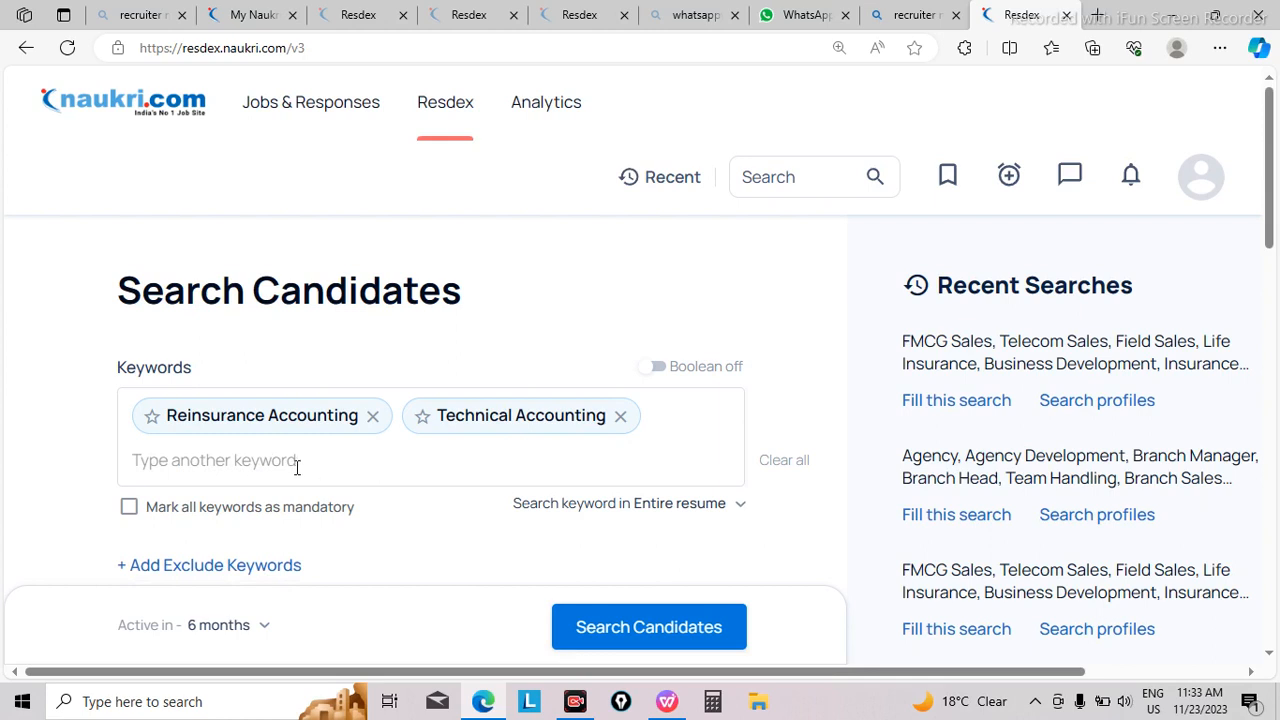
pyautogui.click(295, 462)
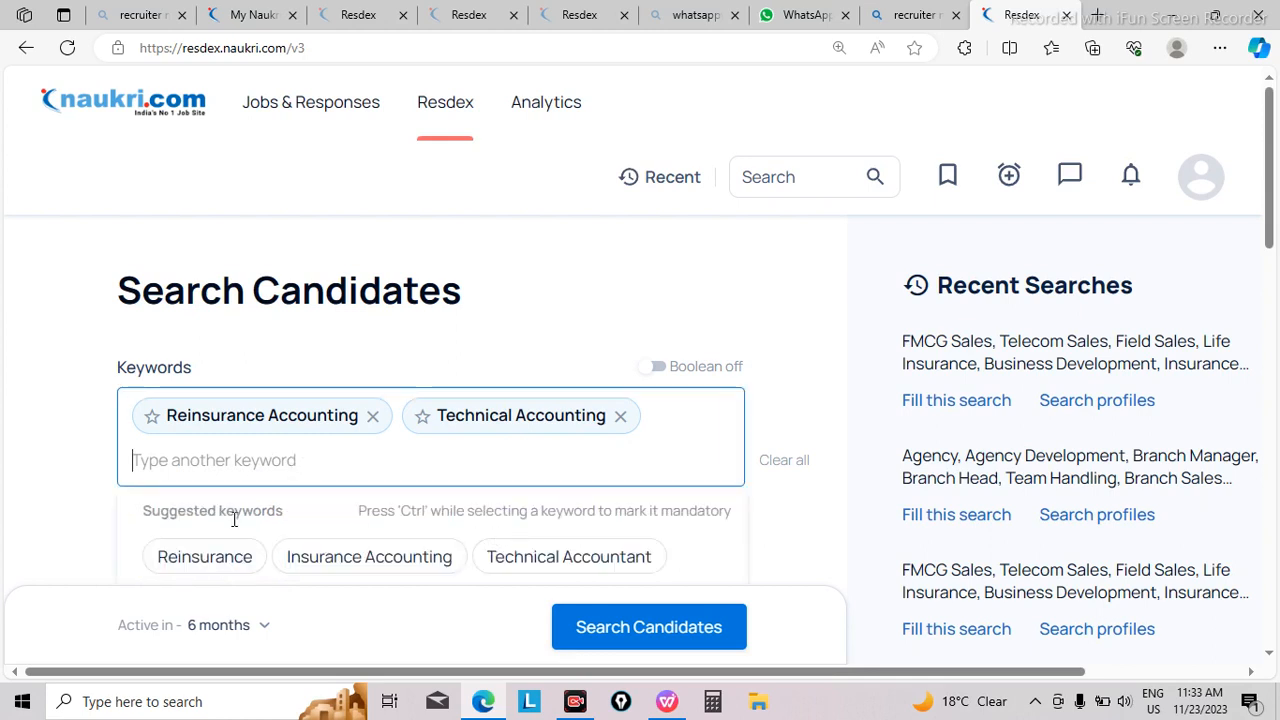
pyautogui.click(236, 552)
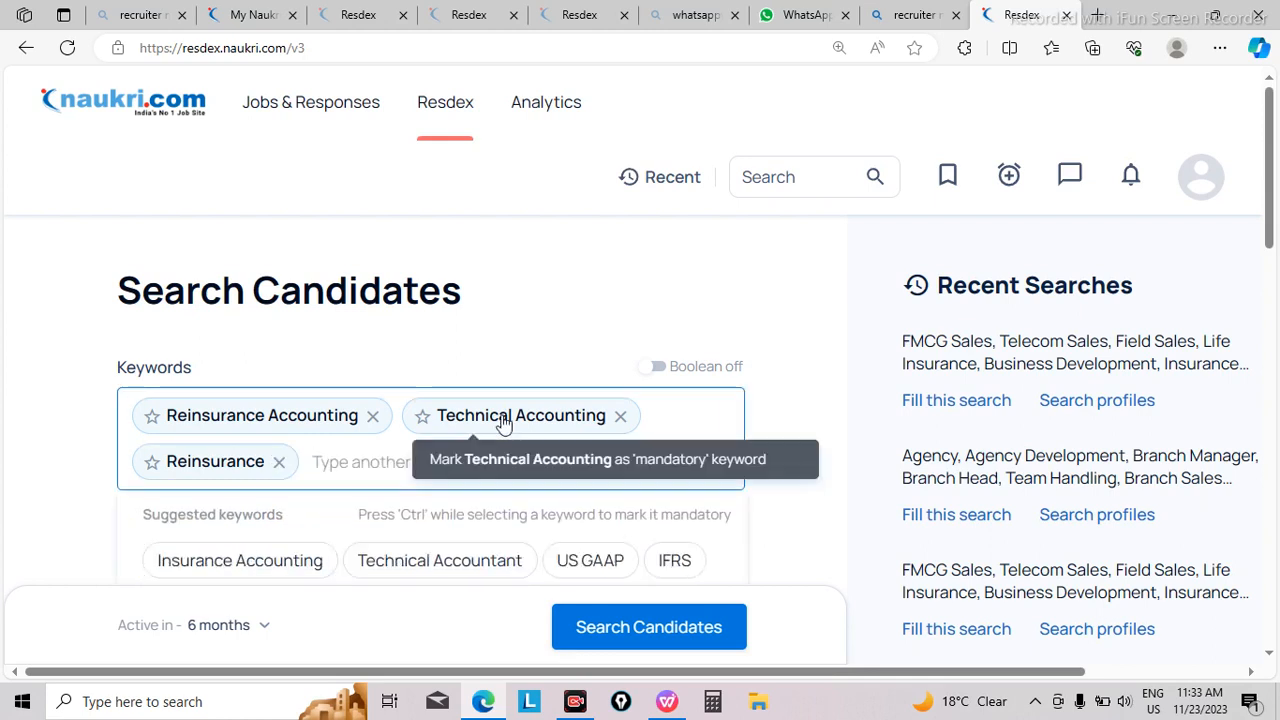
pyautogui.press('super+v')
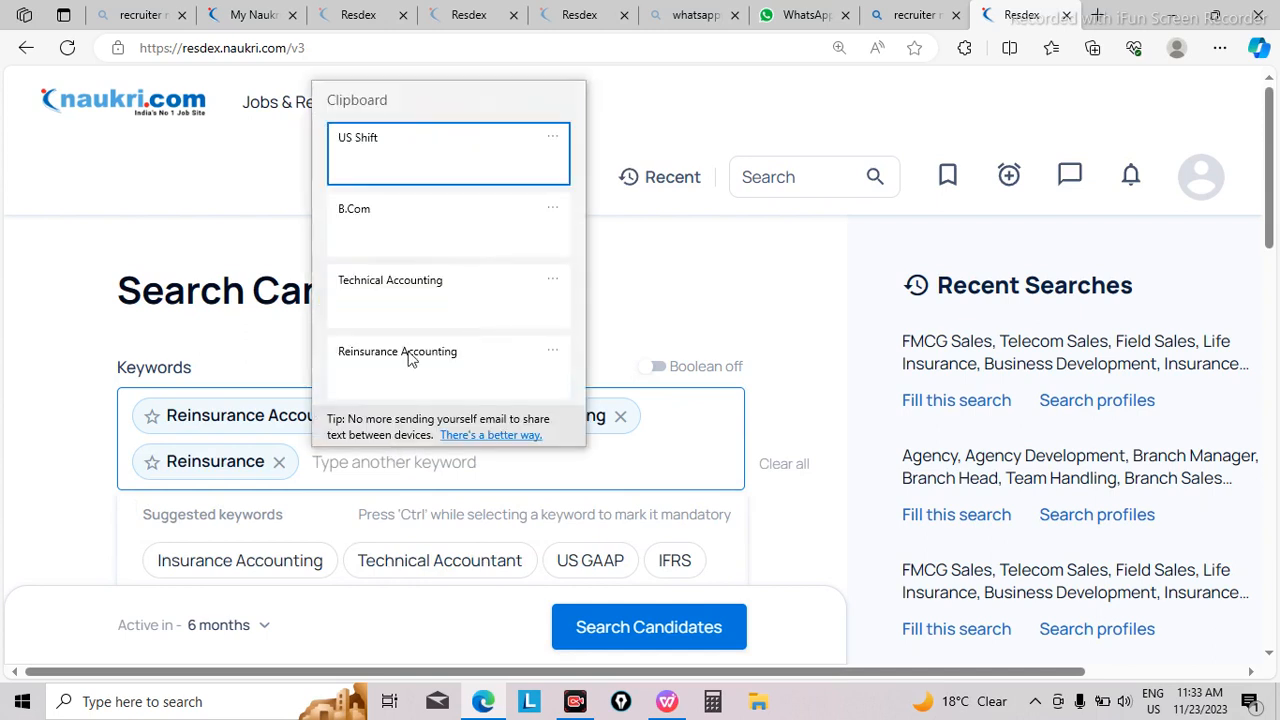
pyautogui.click(405, 240)
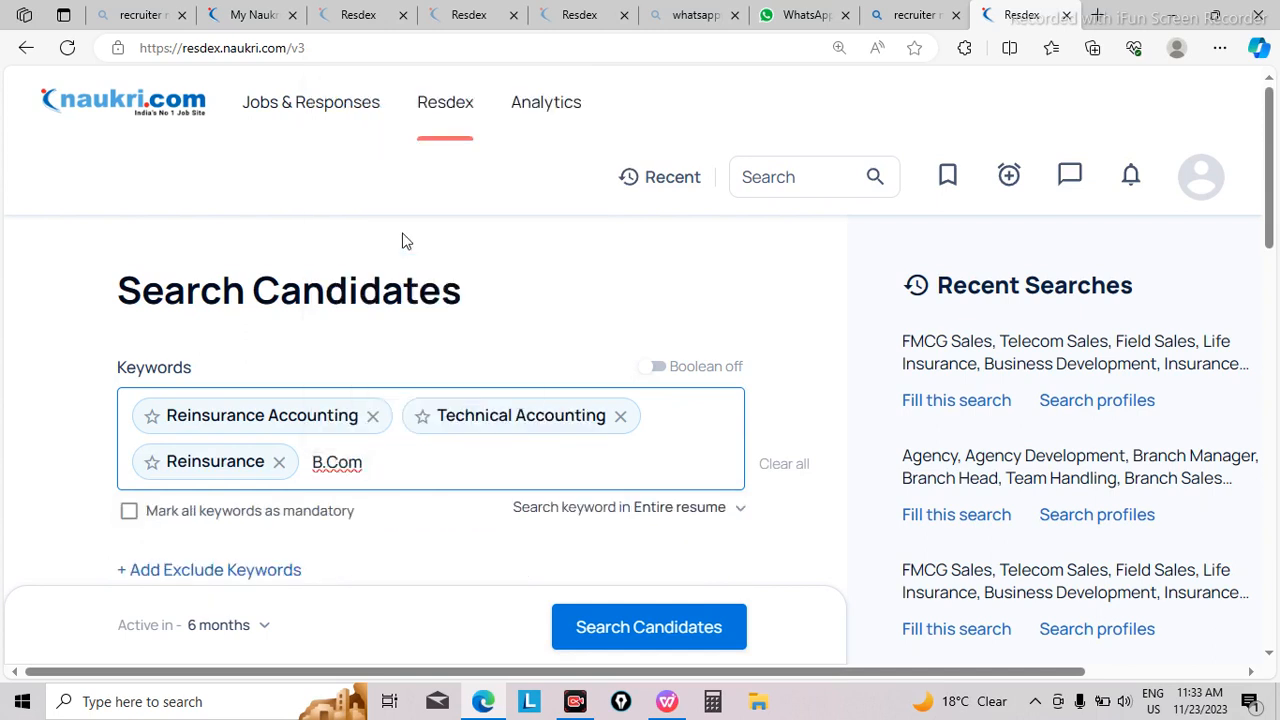
pyautogui.press('super+v')
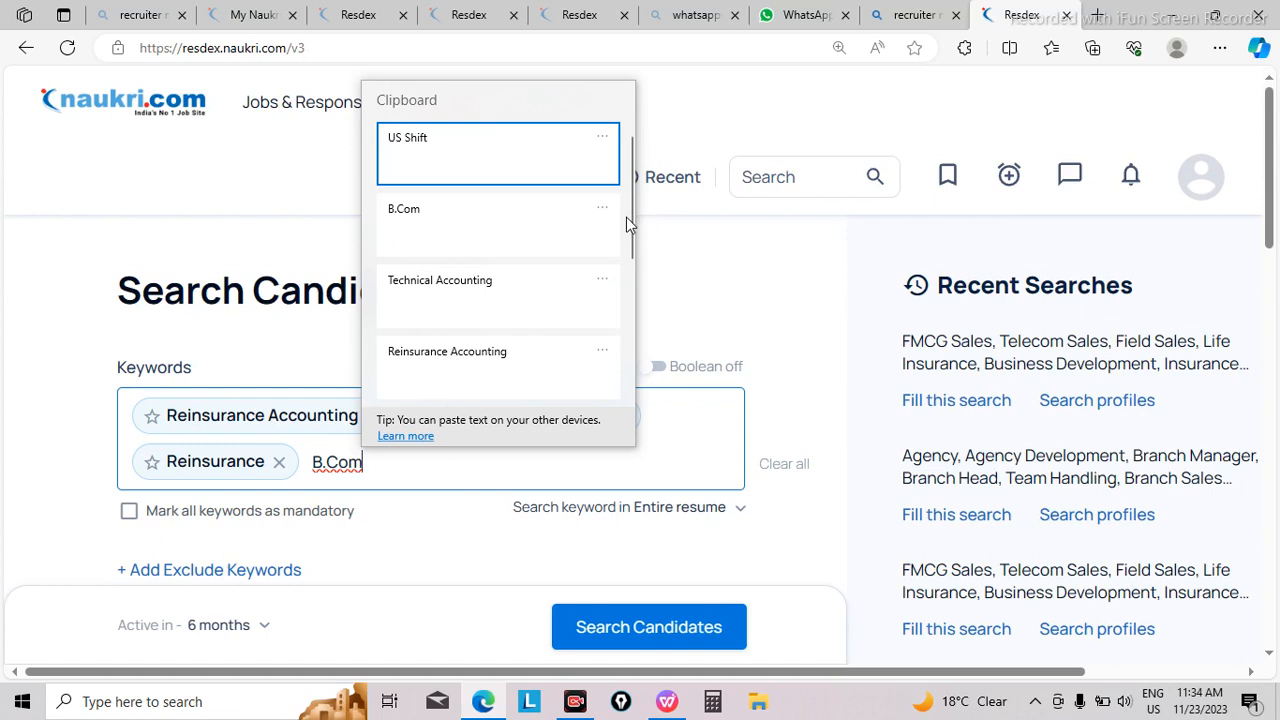
pyautogui.moveTo(630, 217); pyautogui.dragTo(637, 259)
pyautogui.click(388, 380)
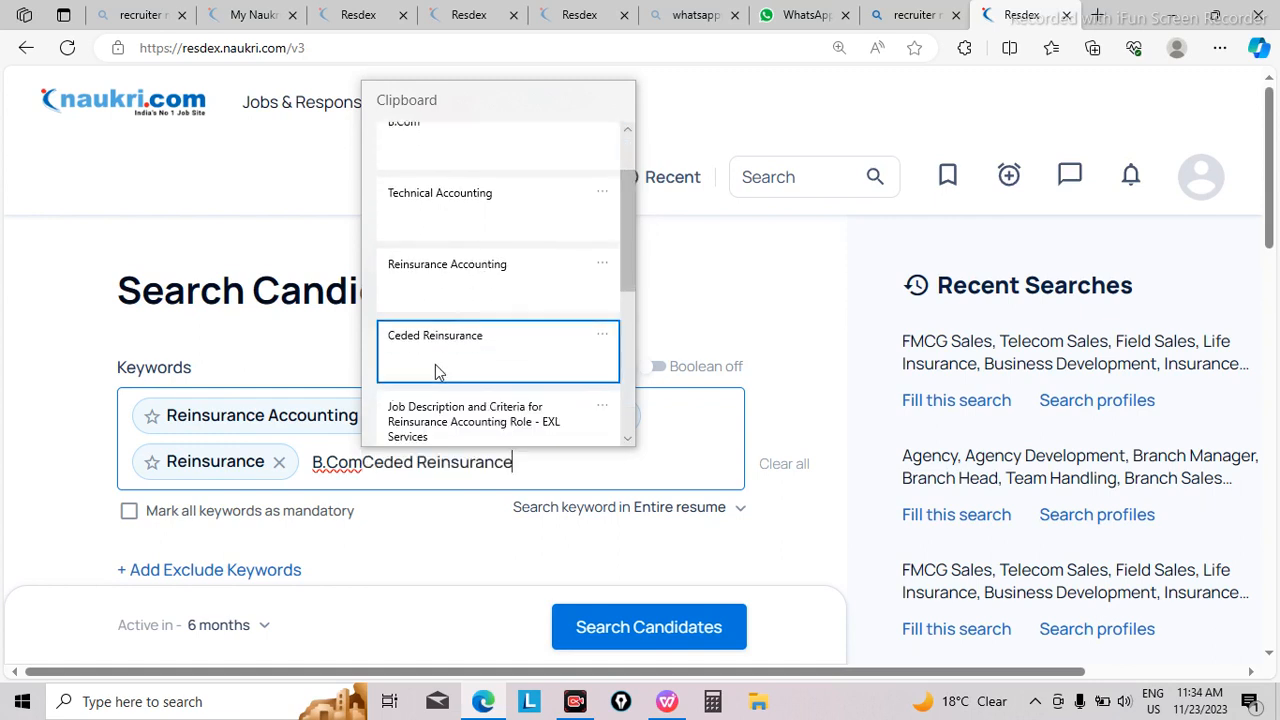
pyautogui.click(363, 462)
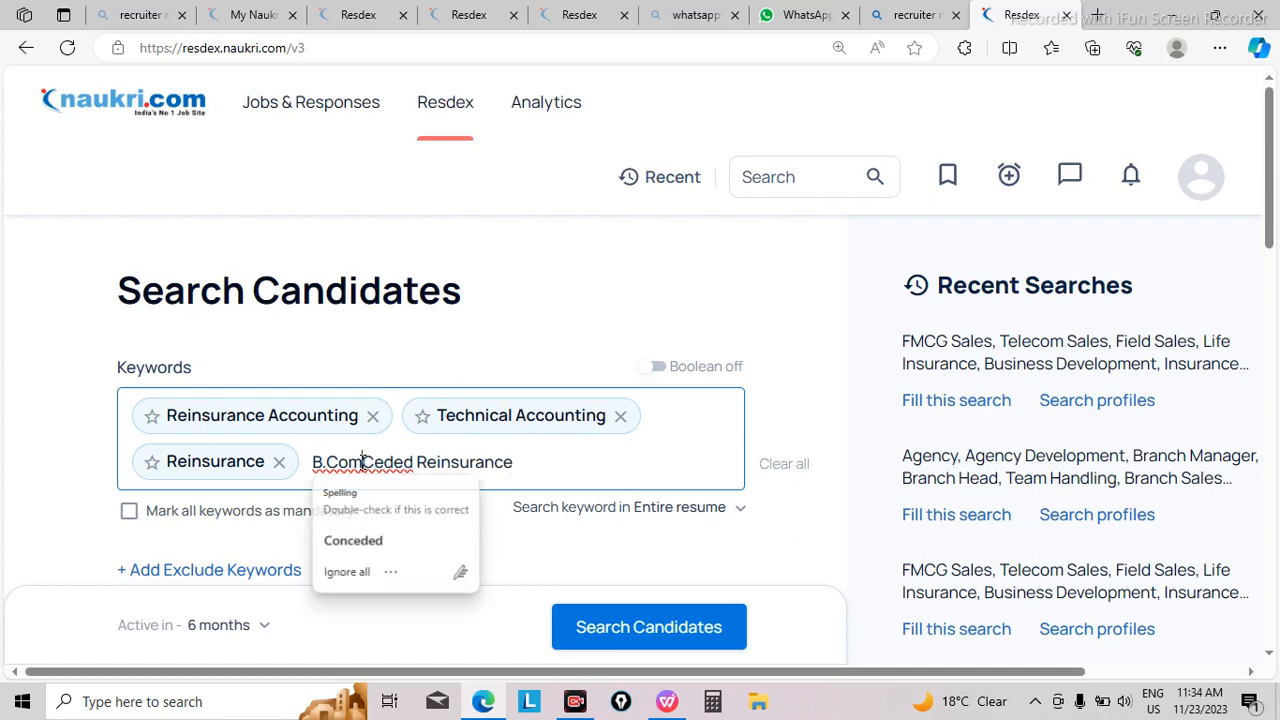
pyautogui.press('Return')
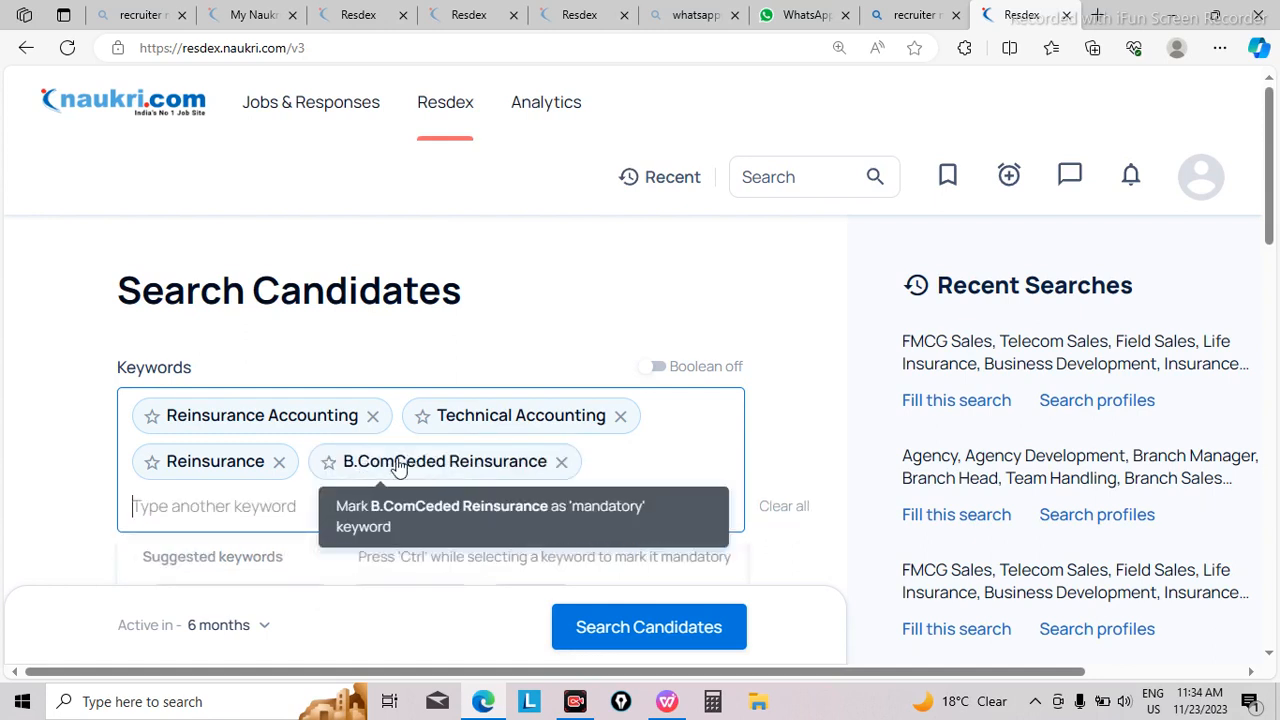
pyautogui.click(562, 464)
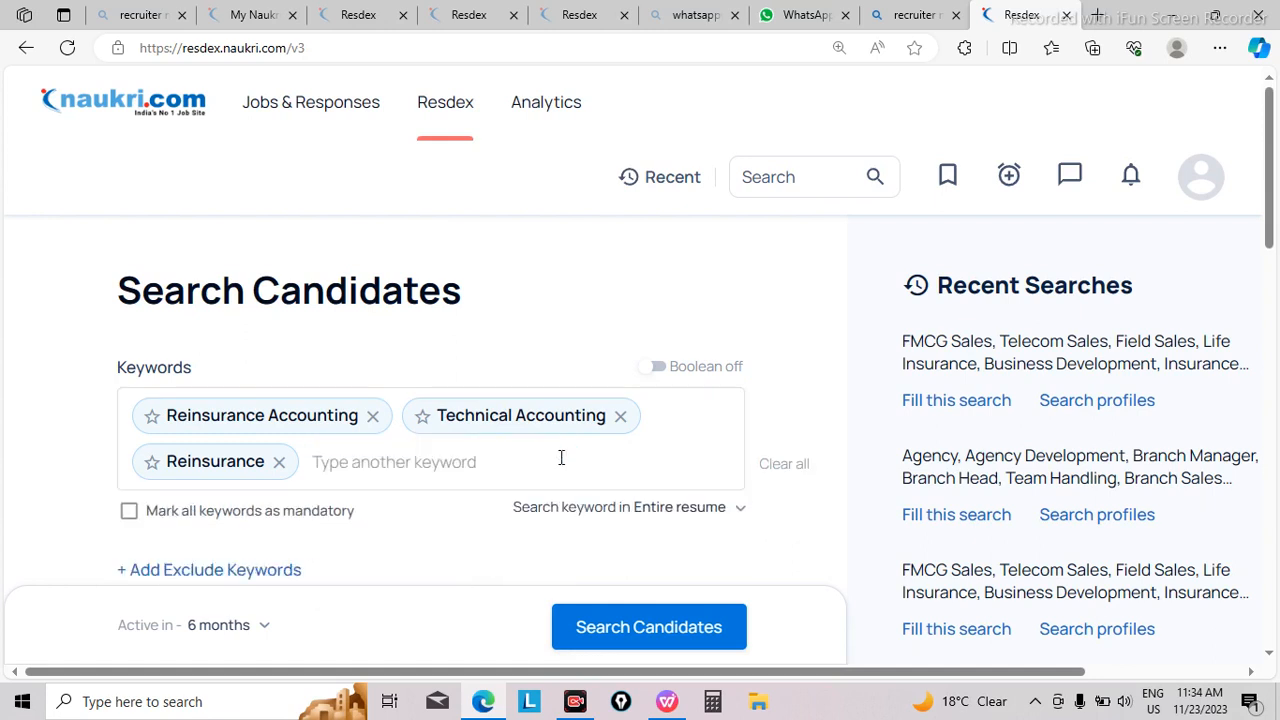
# Step: Add the copied "B.Com" from the clipboard history as a search keyword of its own
pyautogui.click(420, 466)
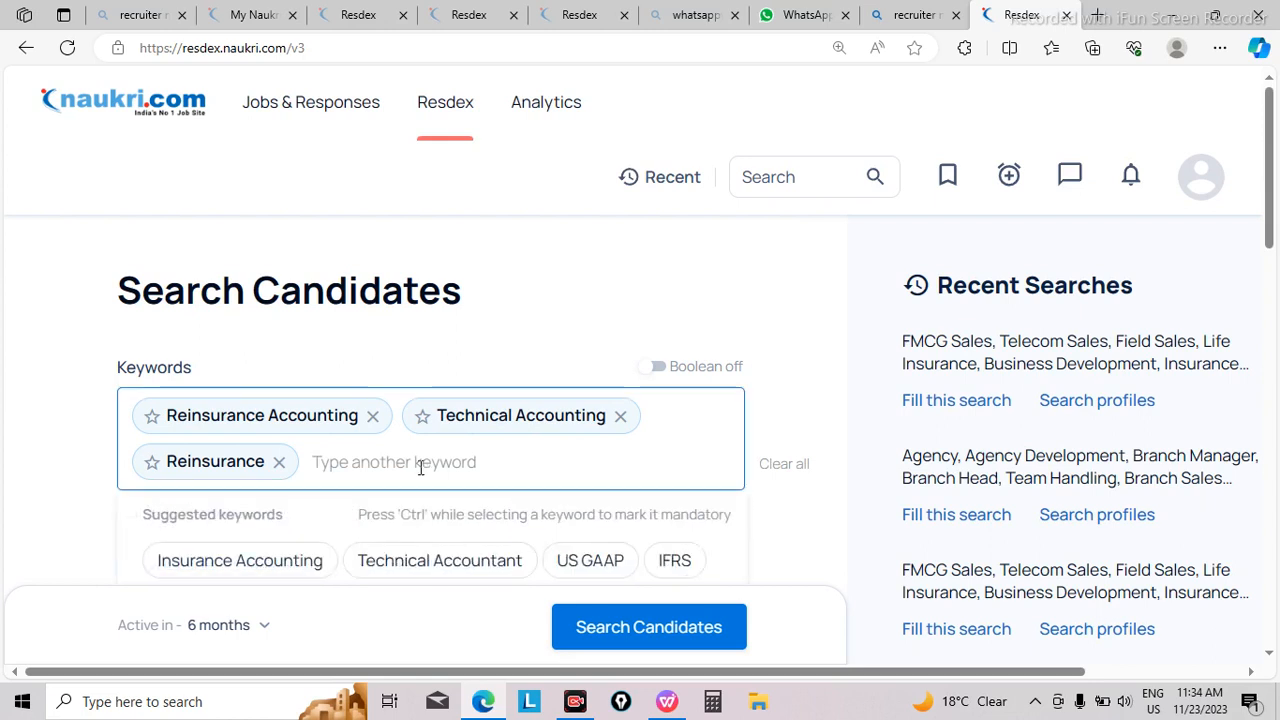
pyautogui.write('b')
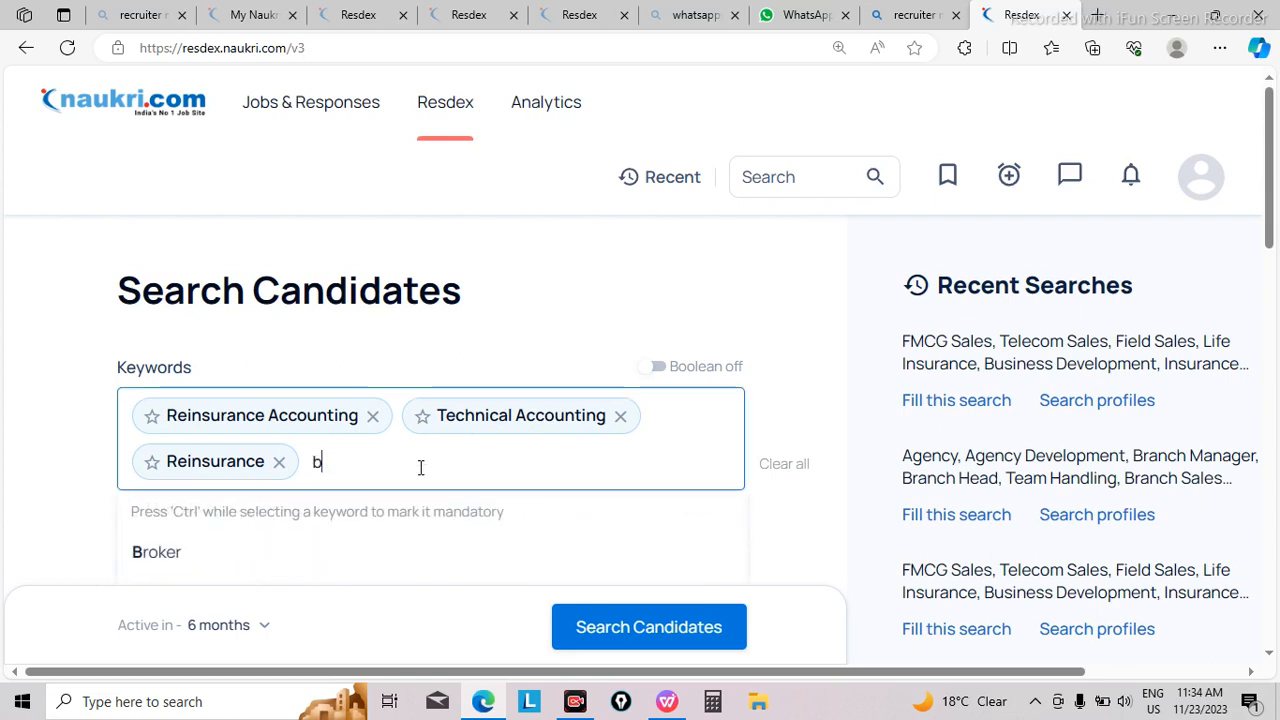
pyautogui.write('ooi')
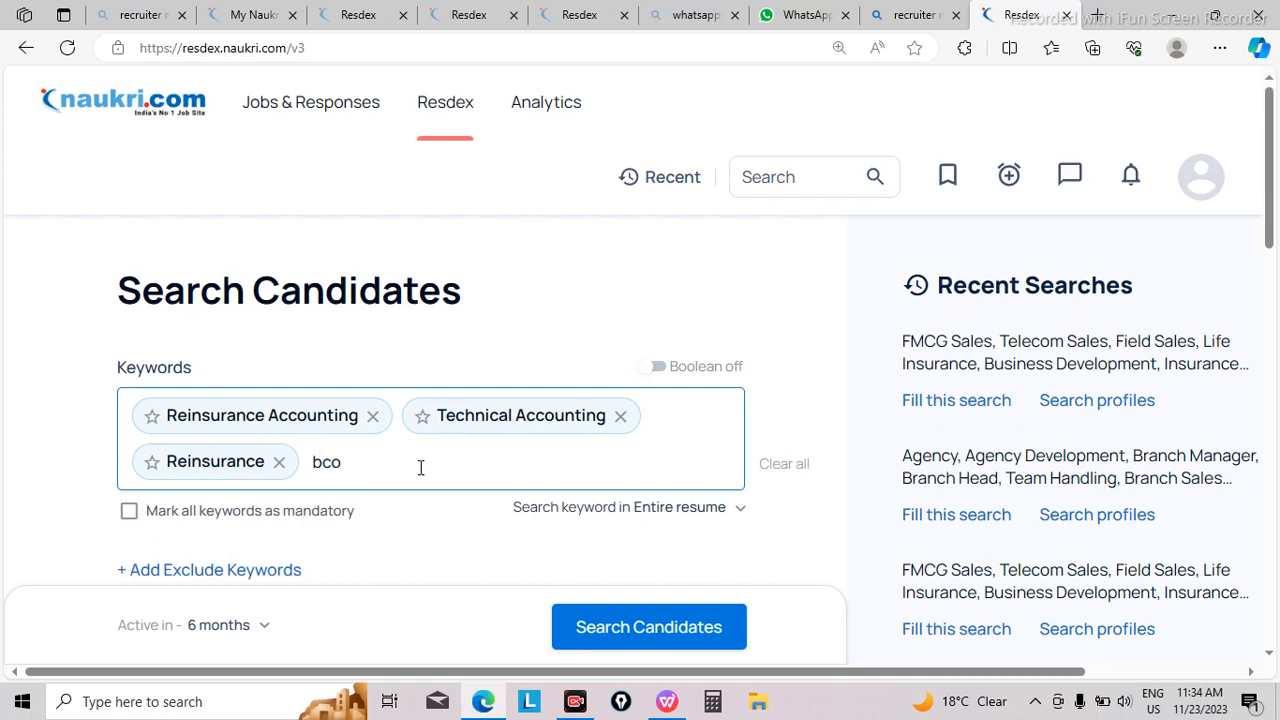
pyautogui.press('BackSpace')
pyautogui.press('BackSpace')
pyautogui.press('BackSpace')
pyautogui.press('super+v')
pyautogui.click(391, 240)
pyautogui.press('Return')
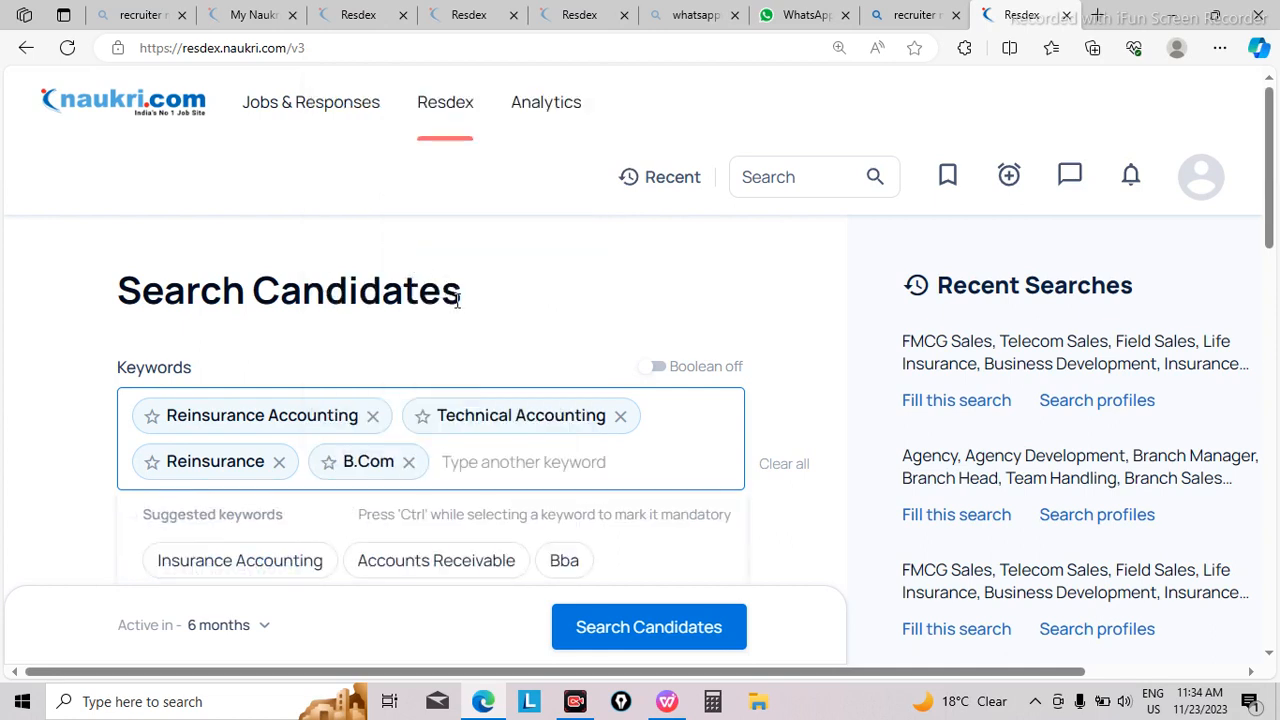
# Step: Add the copied "Ceded Reinsurance" from the clipboard history as another search keyword
pyautogui.press('super+v')
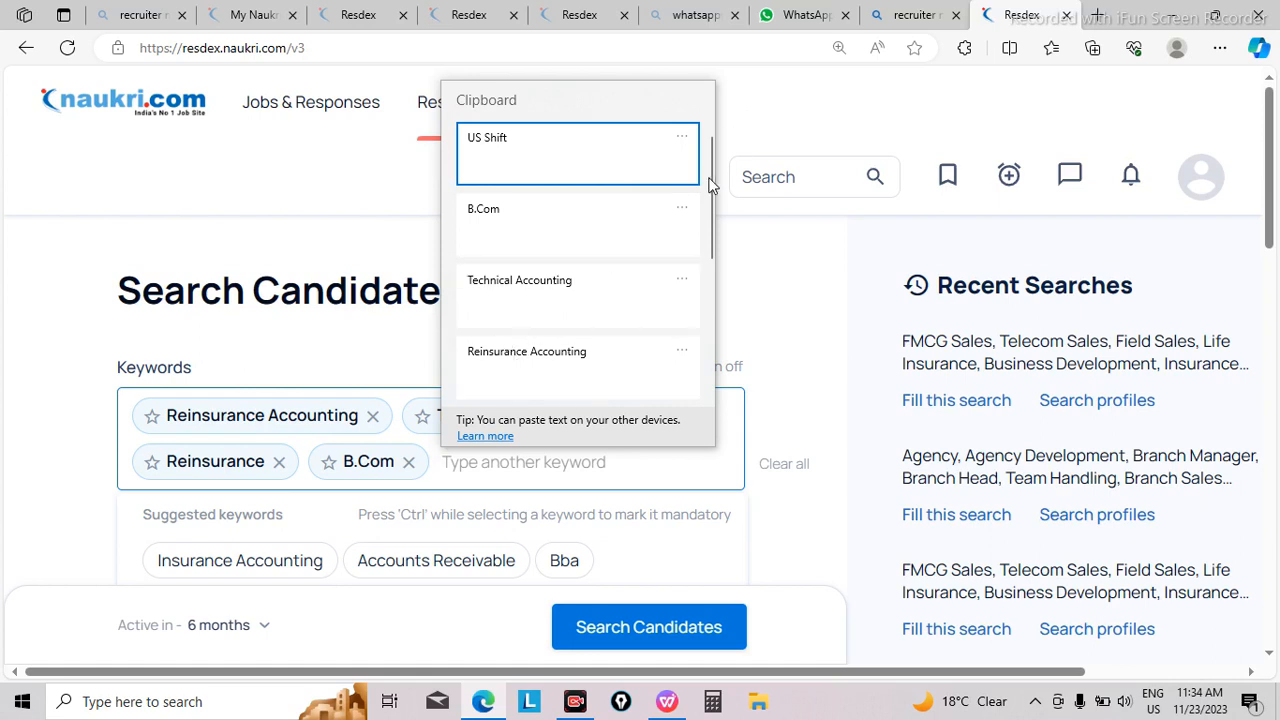
pyautogui.moveTo(708, 177); pyautogui.dragTo(710, 208)
pyautogui.scroll(-1, 586, 290)
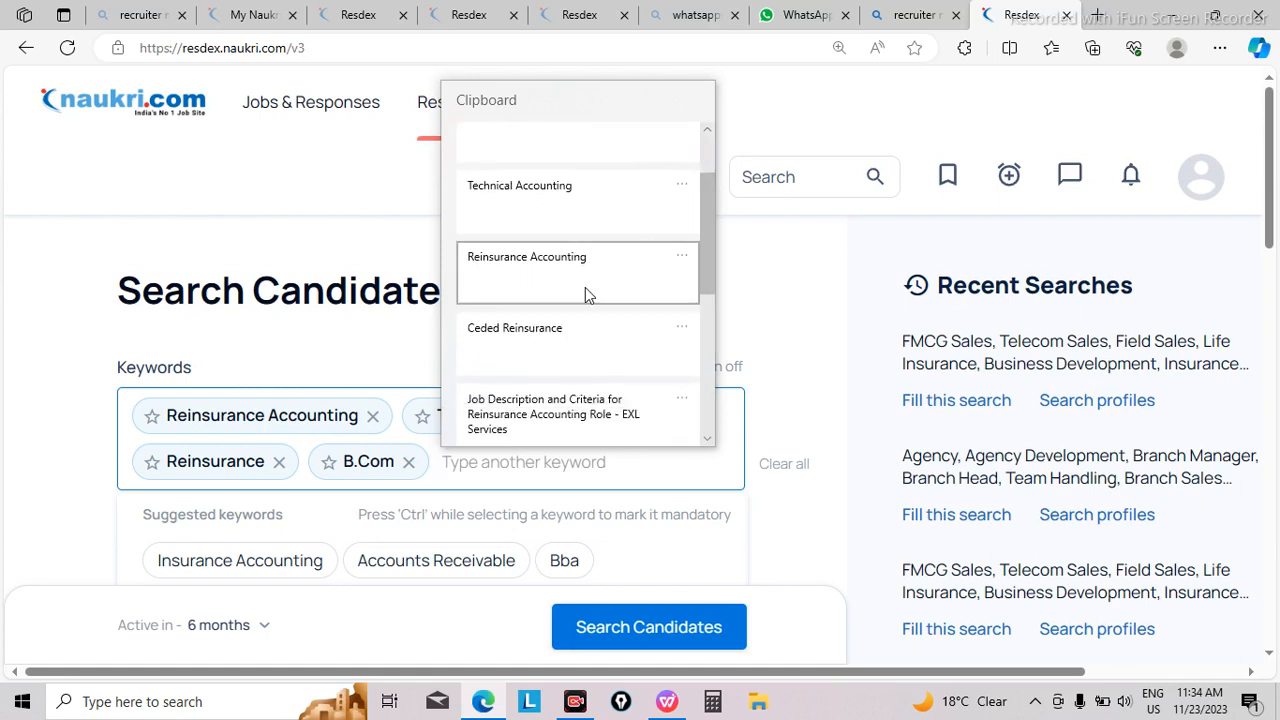
pyautogui.click(488, 337)
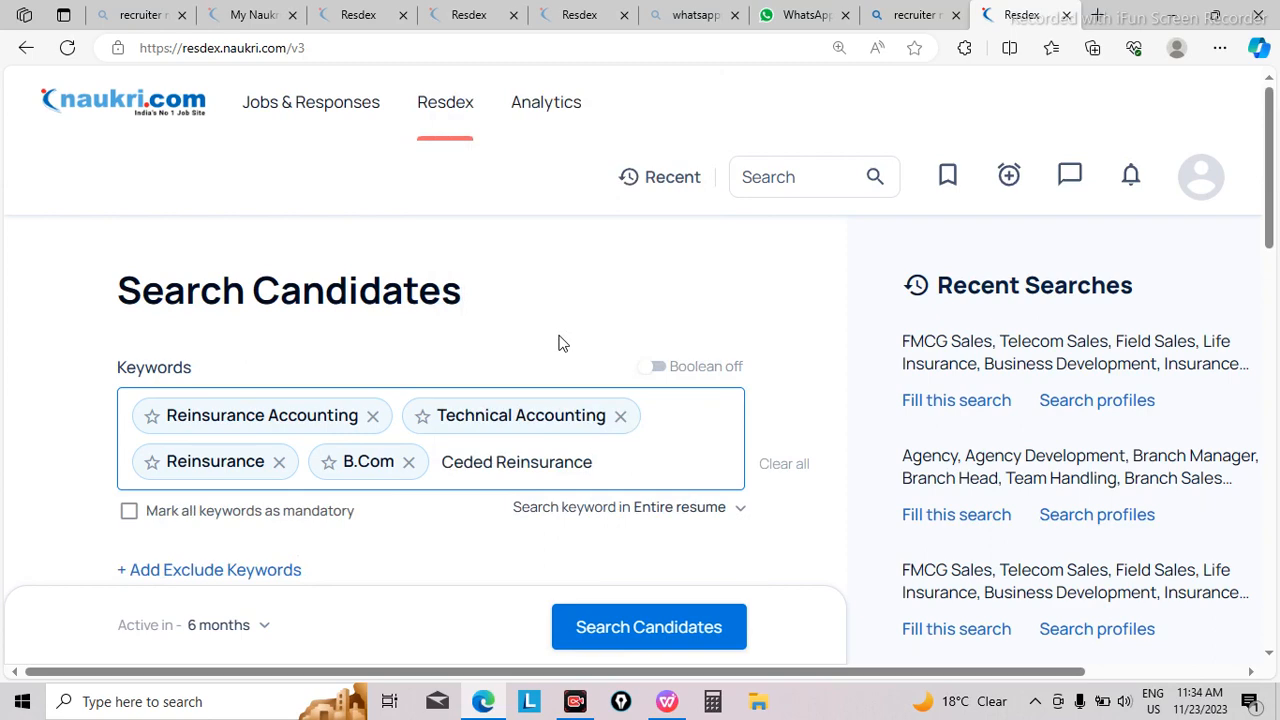
pyautogui.press('Return')
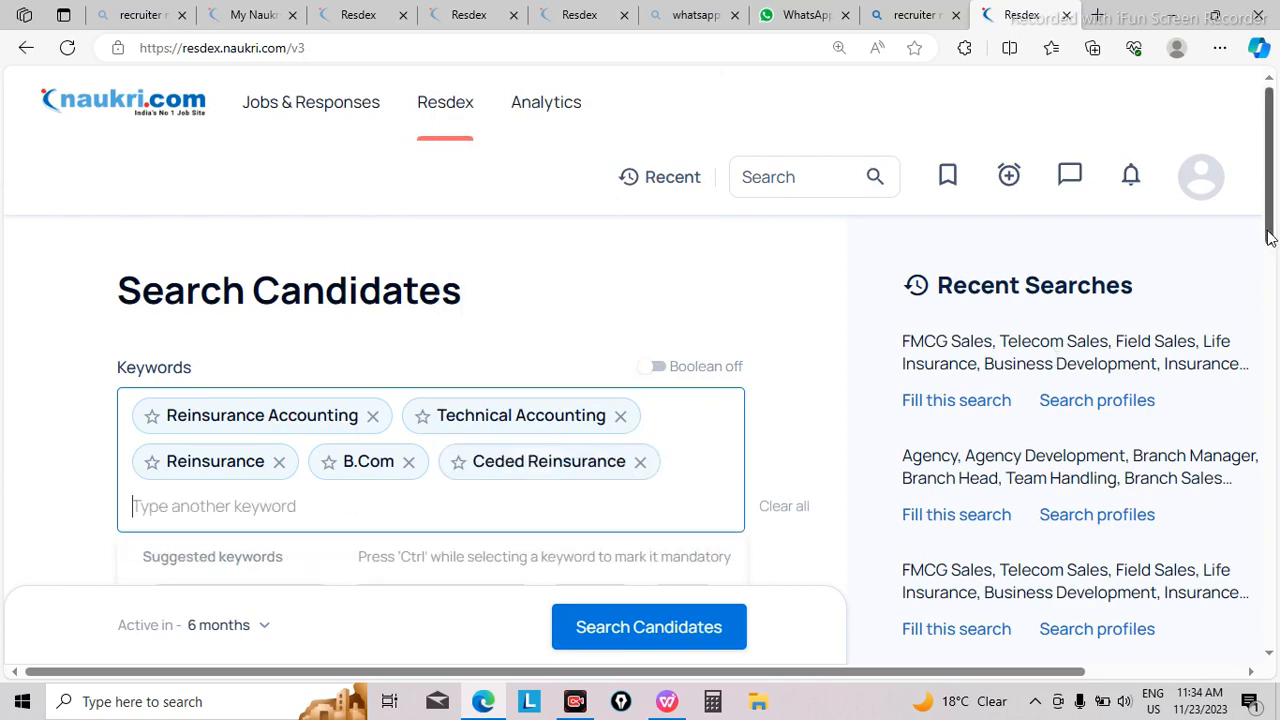
# Step: Add the suggested keywords Technical Accountant and US Accounting to the candidate search
pyautogui.moveTo(1268, 237); pyautogui.dragTo(1270, 287)
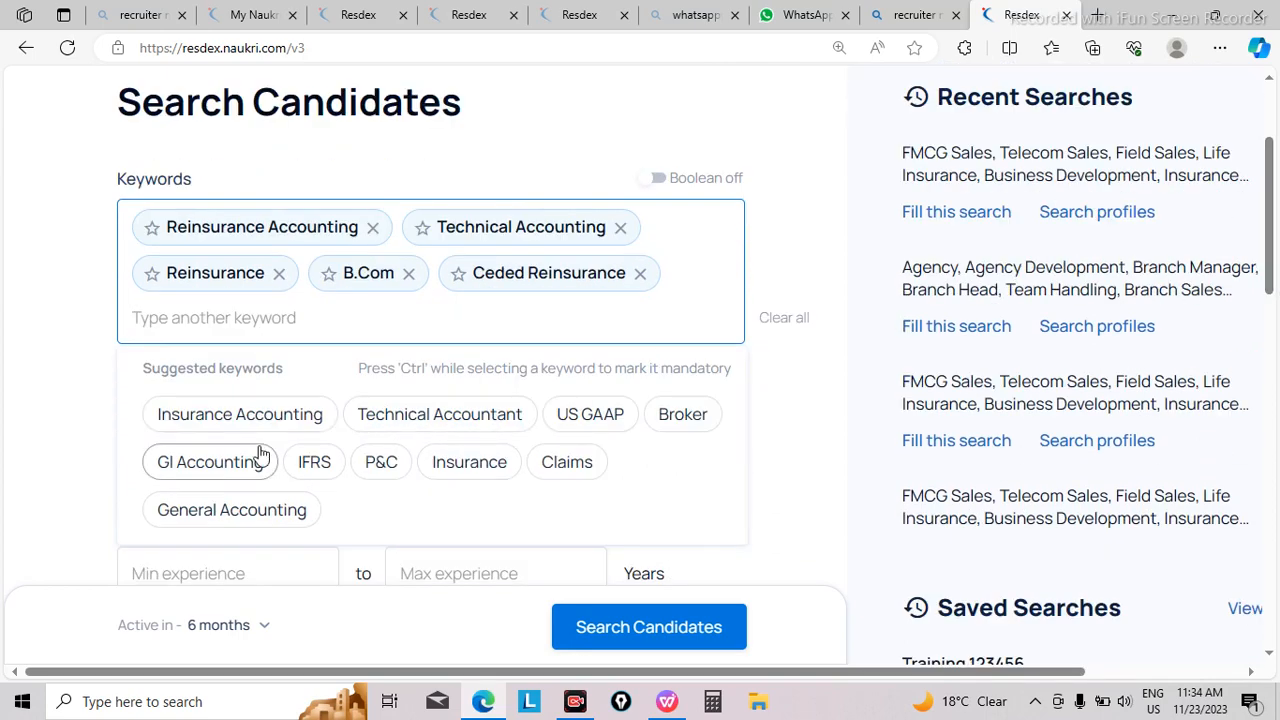
pyautogui.click(406, 418)
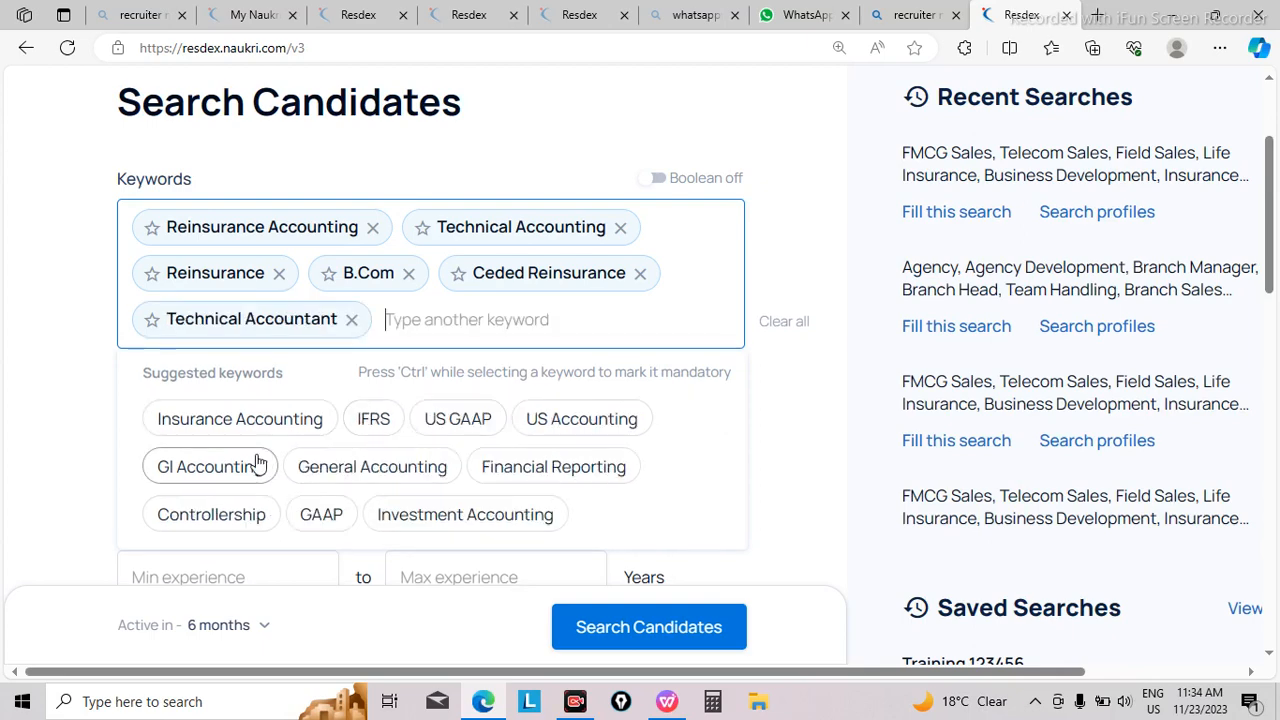
pyautogui.click(550, 418)
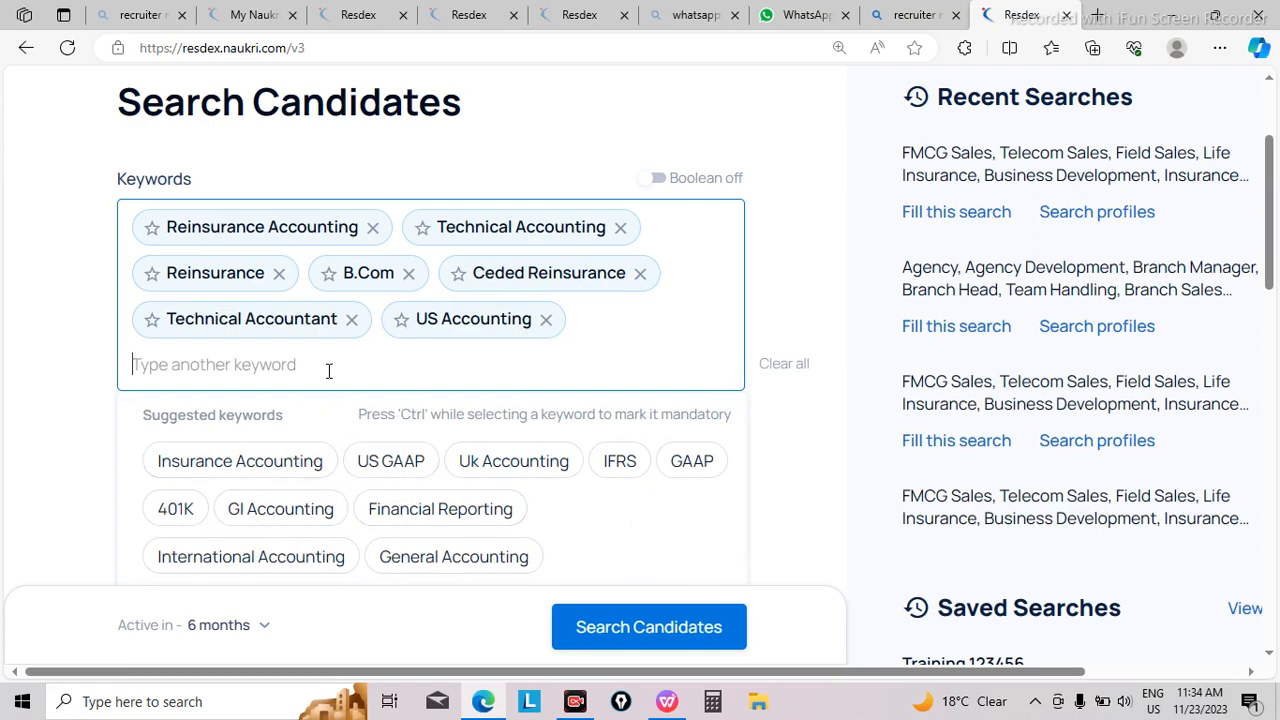
# Step: Look up "international" as a keyword and add International Accounting and International Finance to the candidate search
pyautogui.write('in')
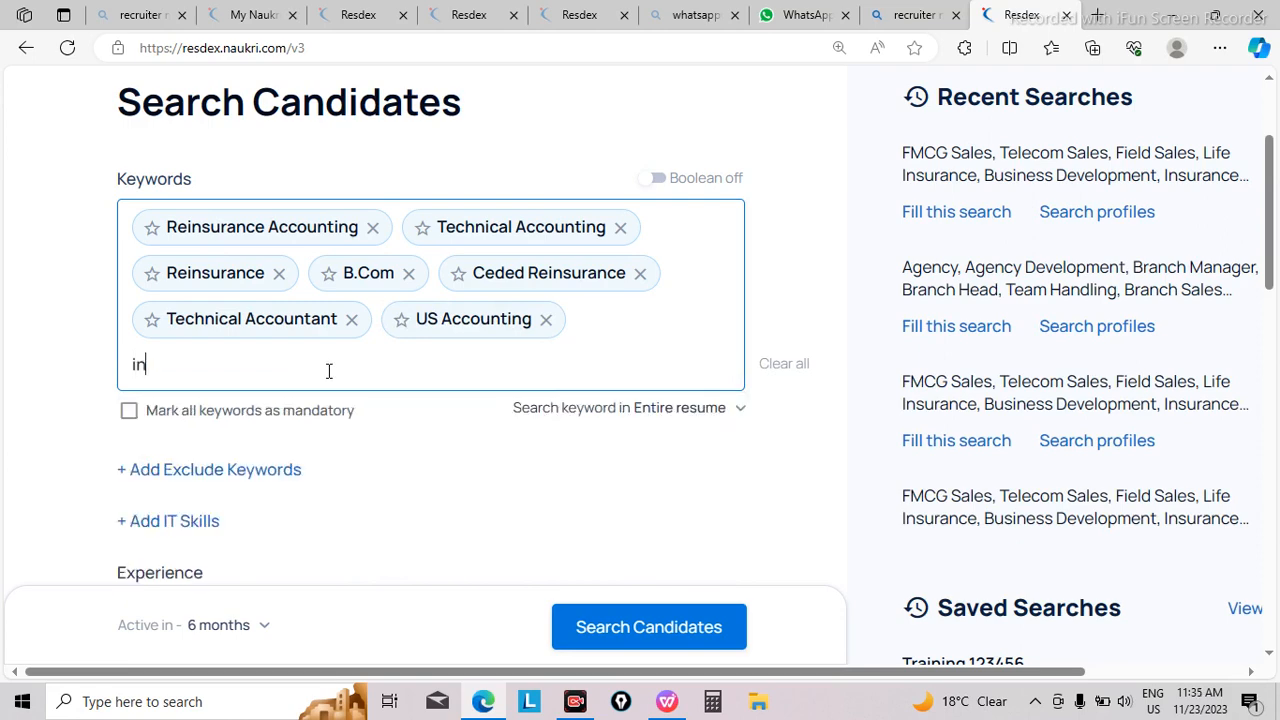
pyautogui.write('terna')
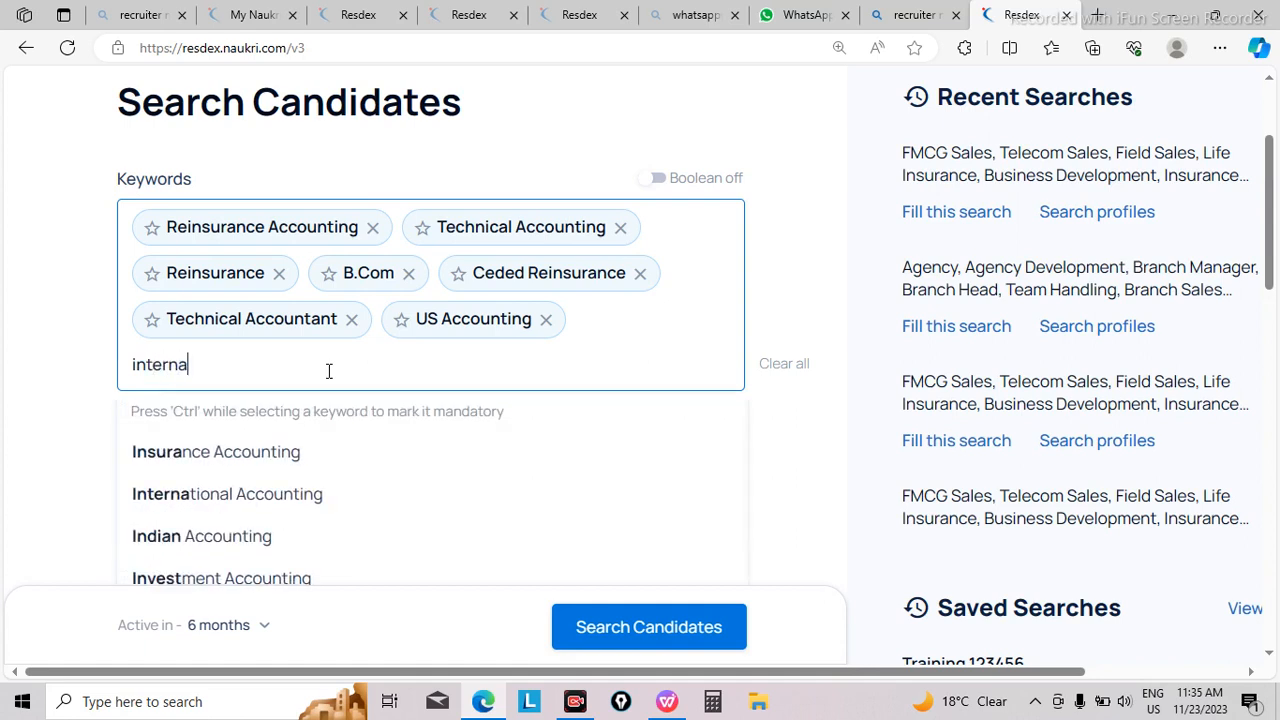
pyautogui.write('tional')
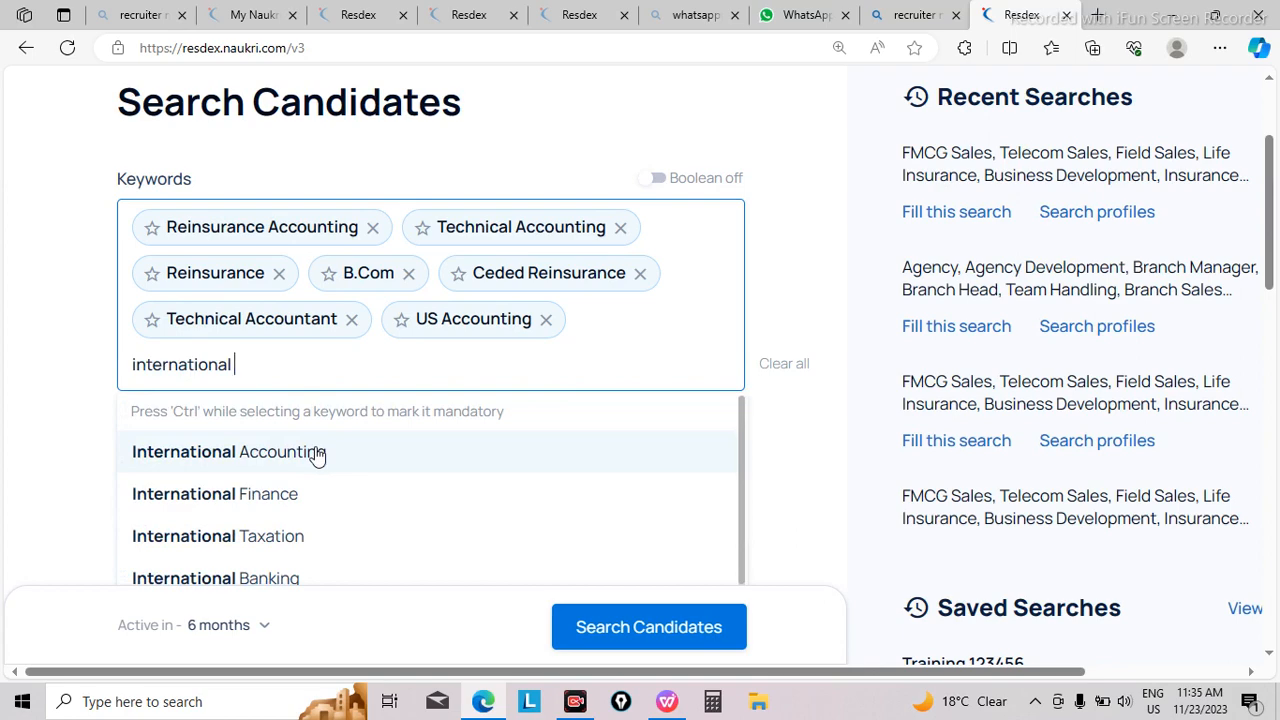
pyautogui.click(316, 453)
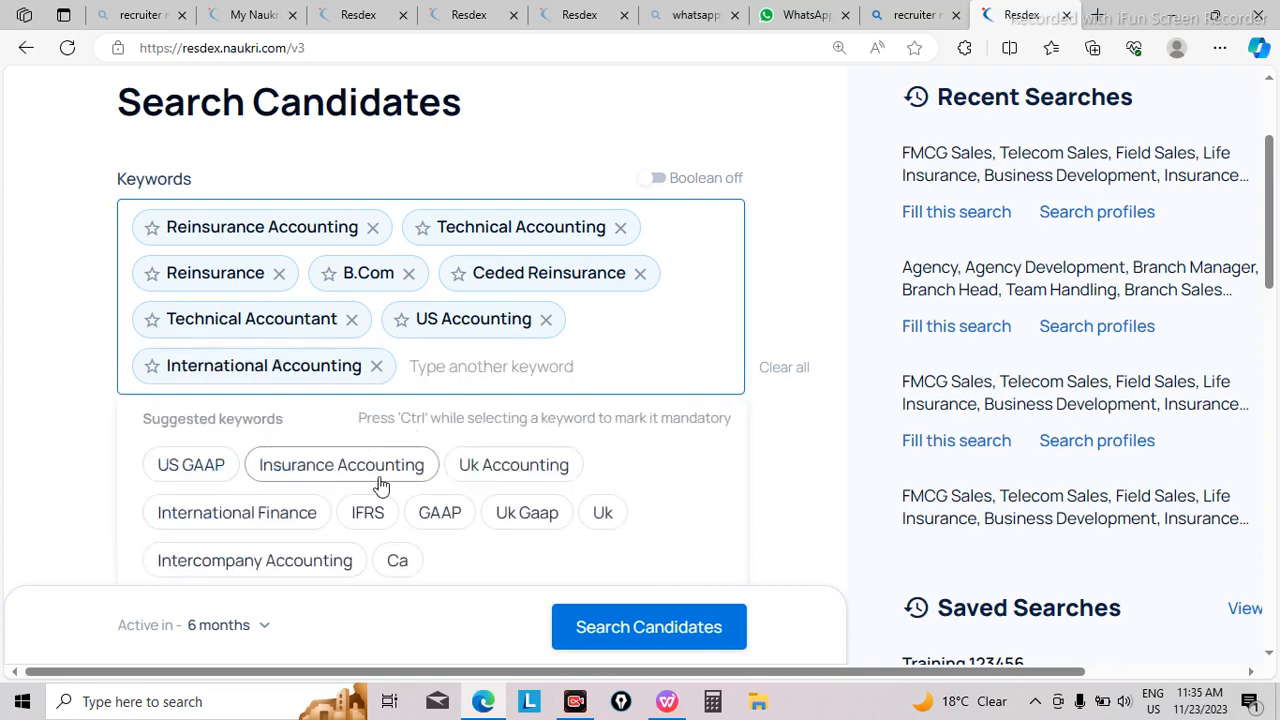
pyautogui.click(295, 511)
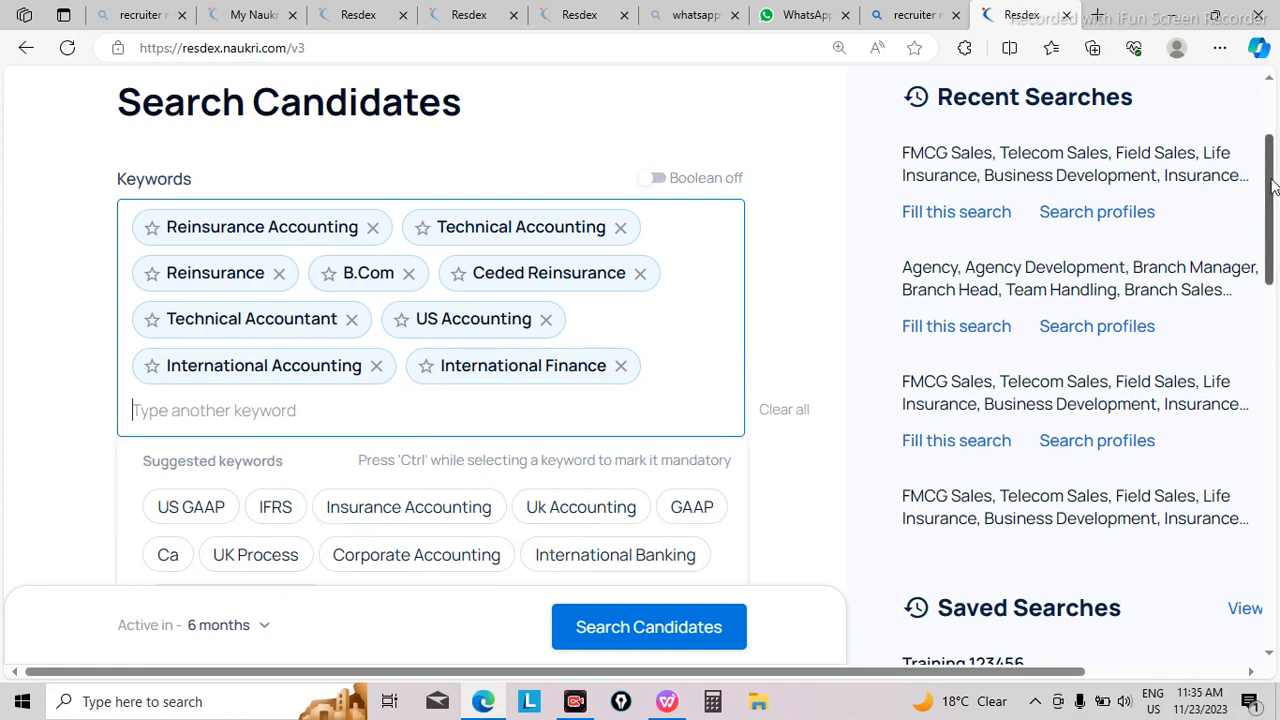
# Step: Open the minimum experience choices, and switch to the job description in WPS Office to look up the required Experience Range
pyautogui.moveTo(1273, 187); pyautogui.dragTo(1278, 288)
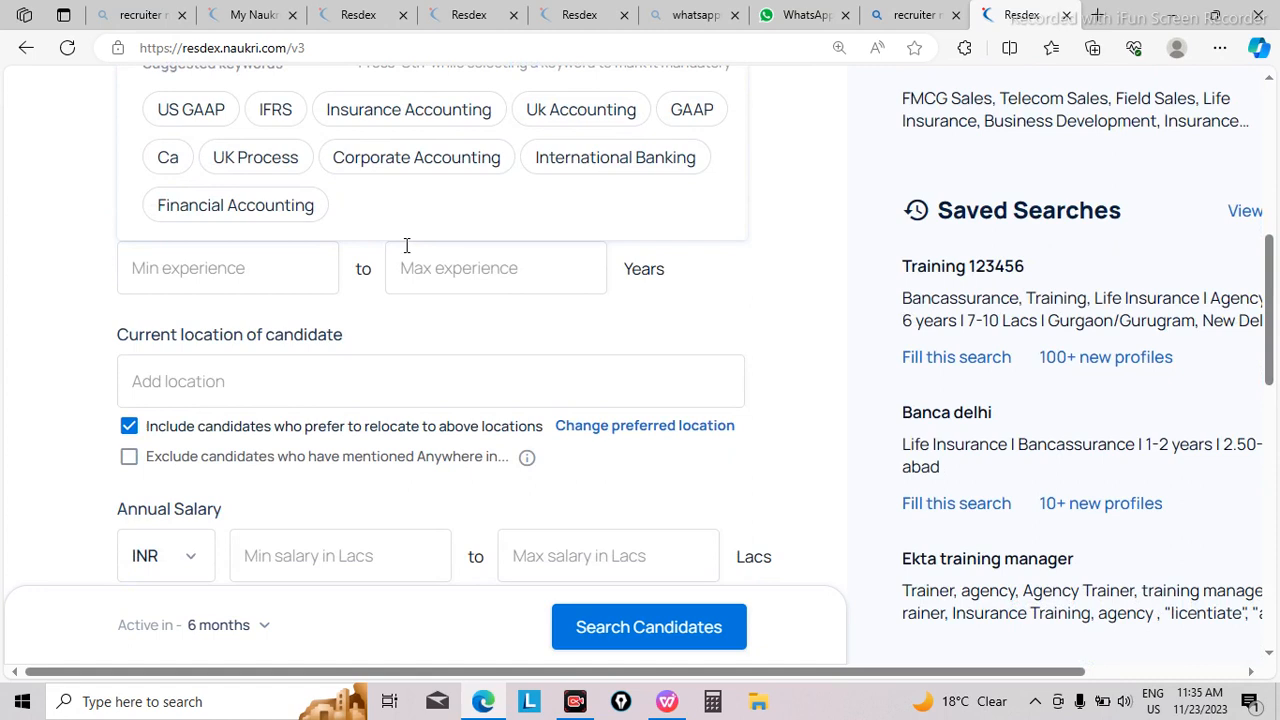
pyautogui.click(206, 257)
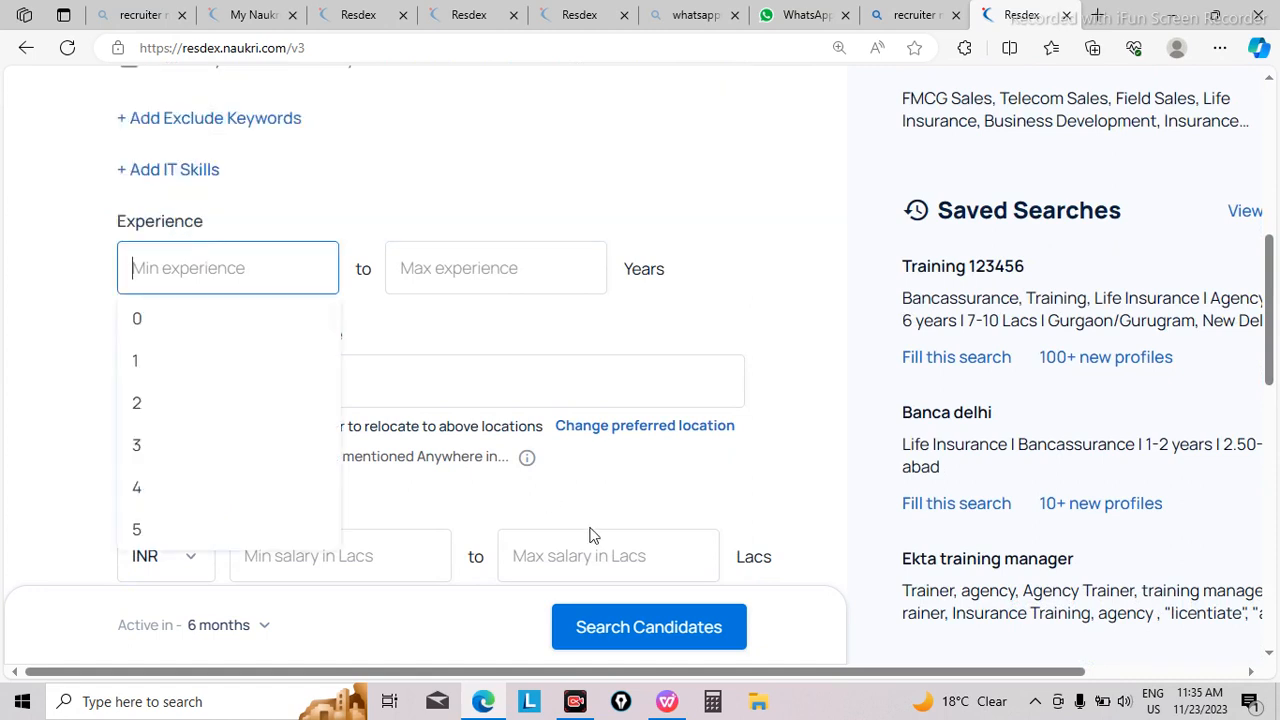
pyautogui.click(664, 704)
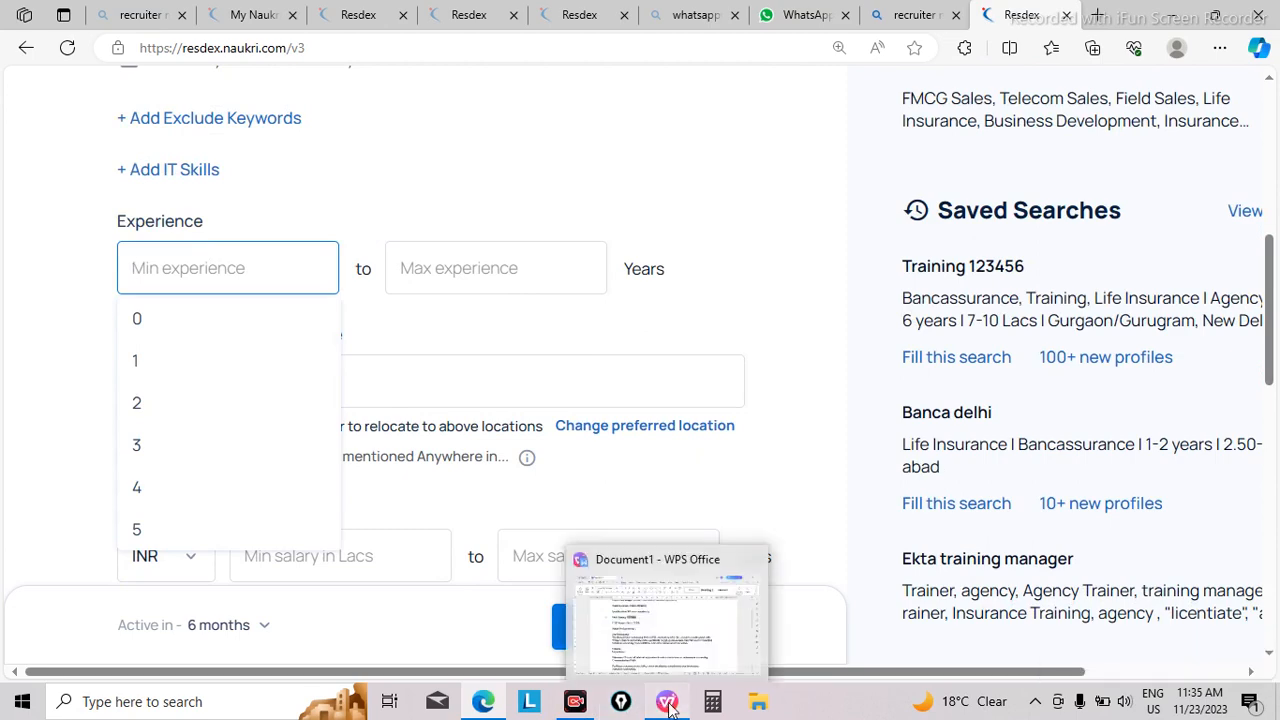
pyautogui.click(660, 706)
pyautogui.click(520, 287)
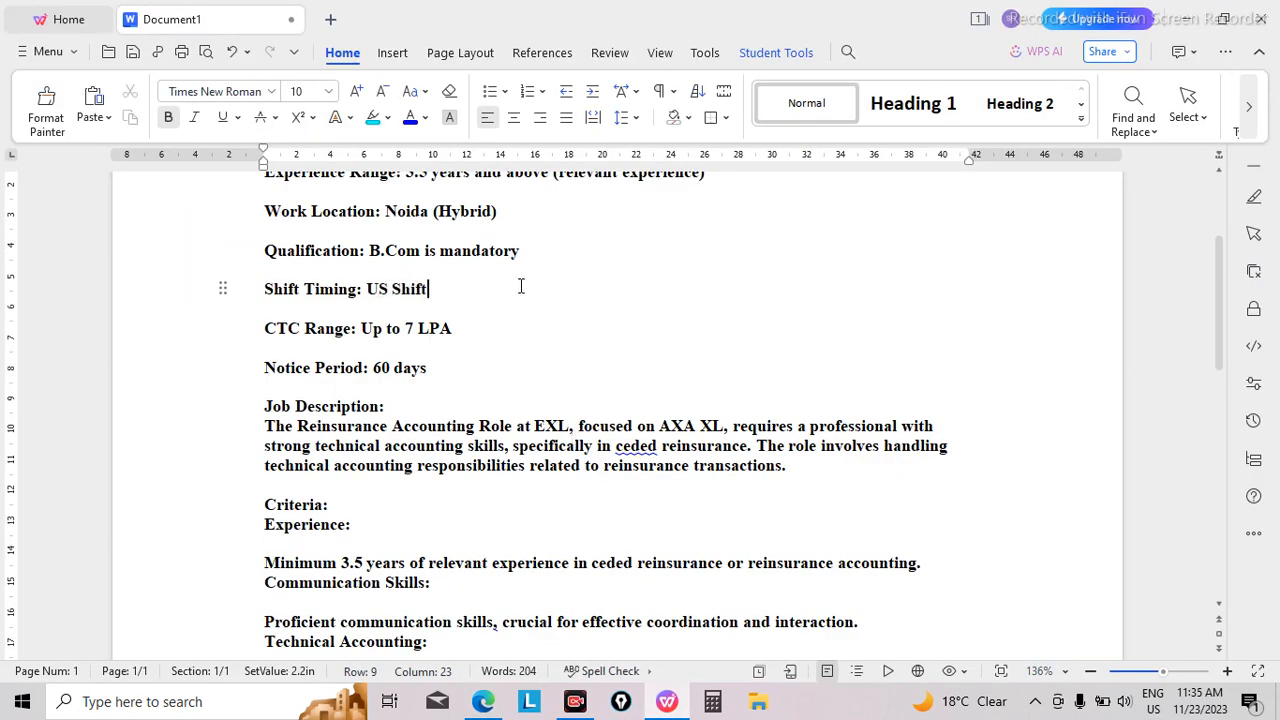
pyautogui.press('Up')
pyautogui.press('Up')
pyautogui.press('Up')
pyautogui.press('Up')
pyautogui.press('Up')
pyautogui.press('Up')
pyautogui.press('Up')
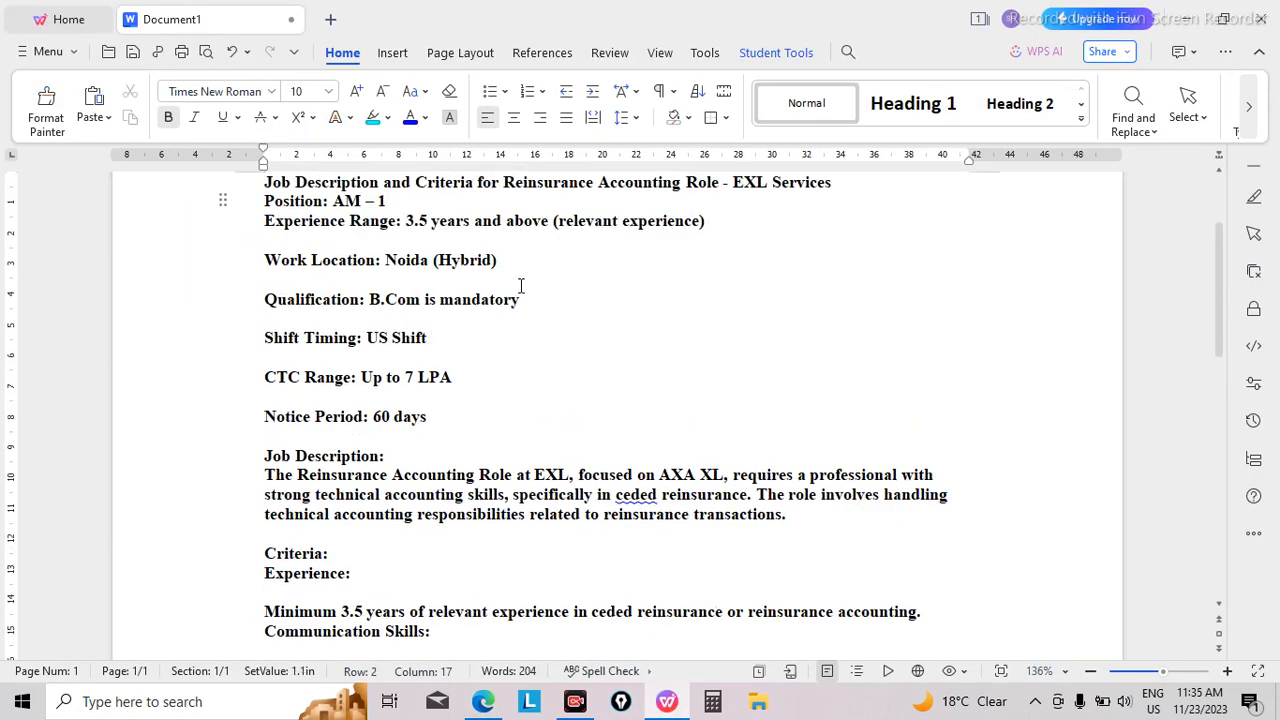
pyautogui.click(403, 221)
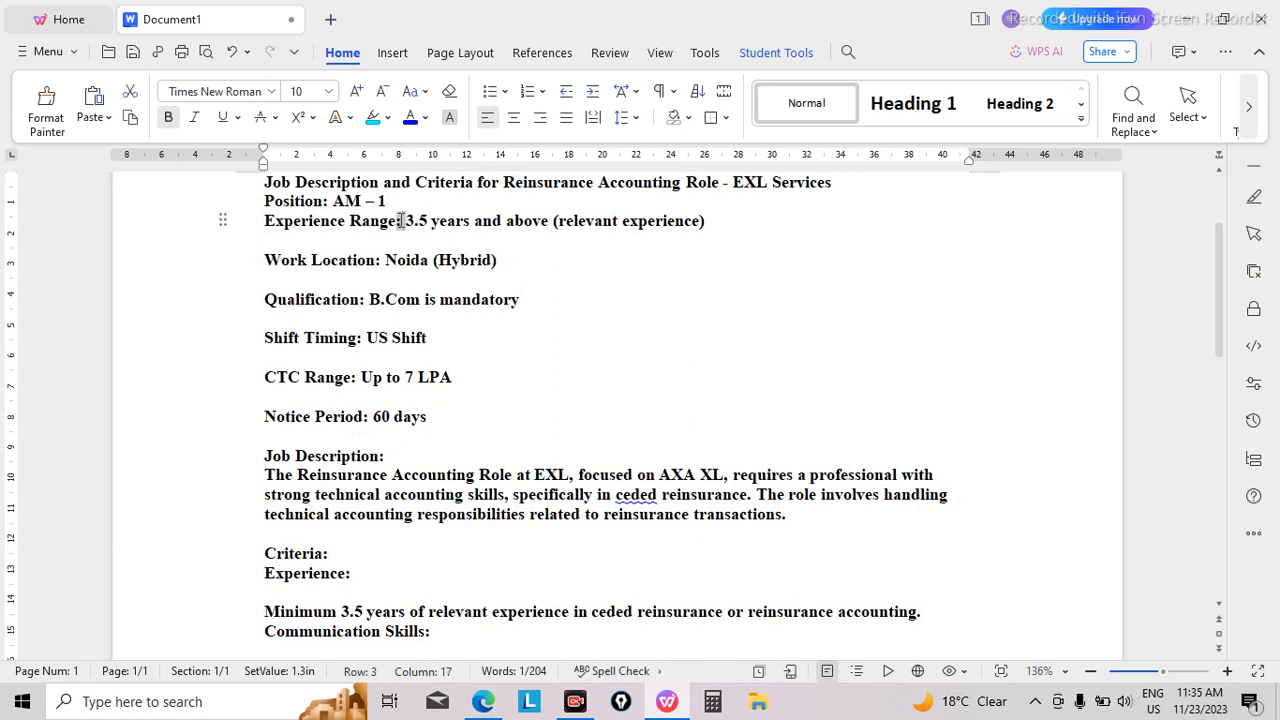
pyautogui.moveTo(403, 221); pyautogui.dragTo(449, 221)
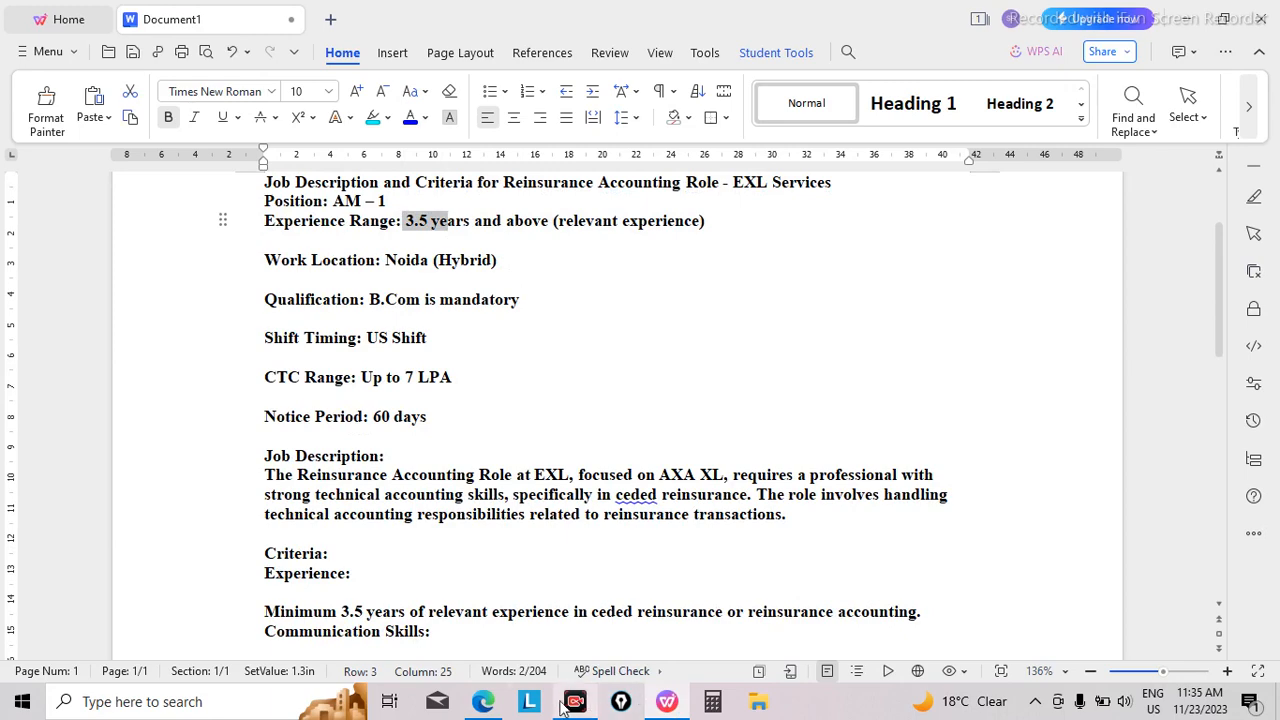
# Step: Switch back to the browser and set the minimum experience of the candidate search to 3.5 years
pyautogui.click(497, 705)
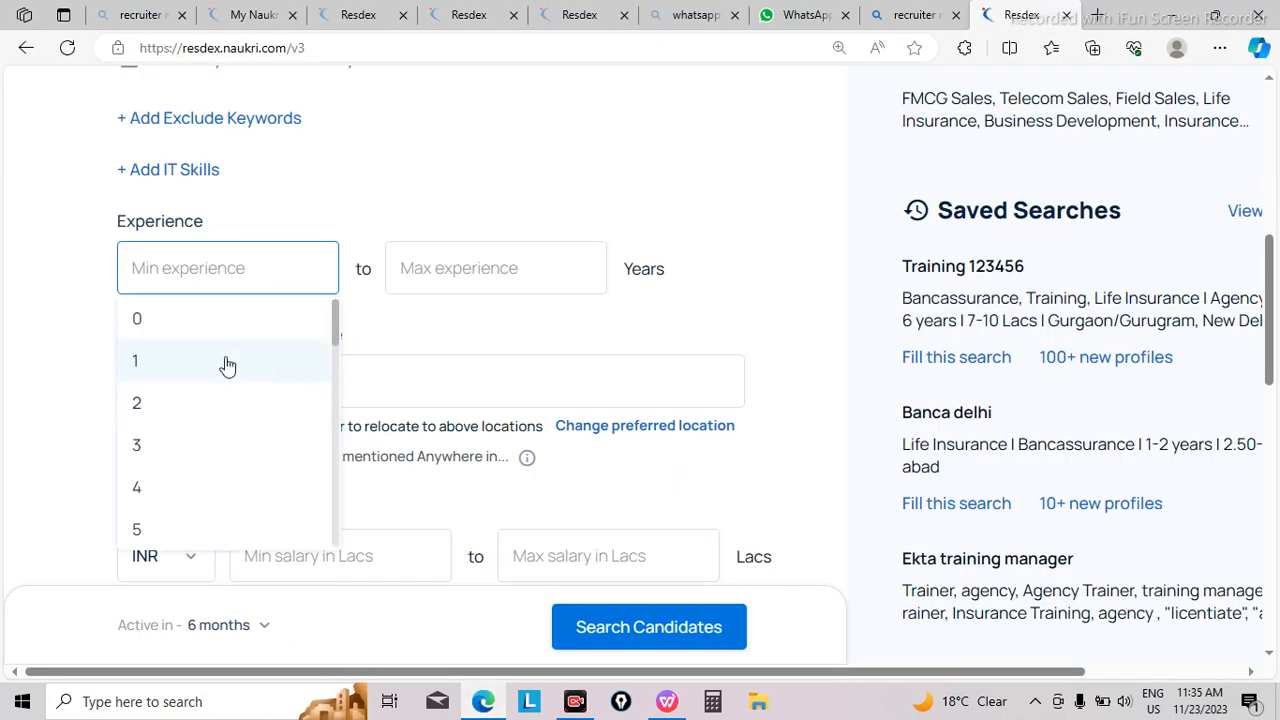
pyautogui.click(170, 455)
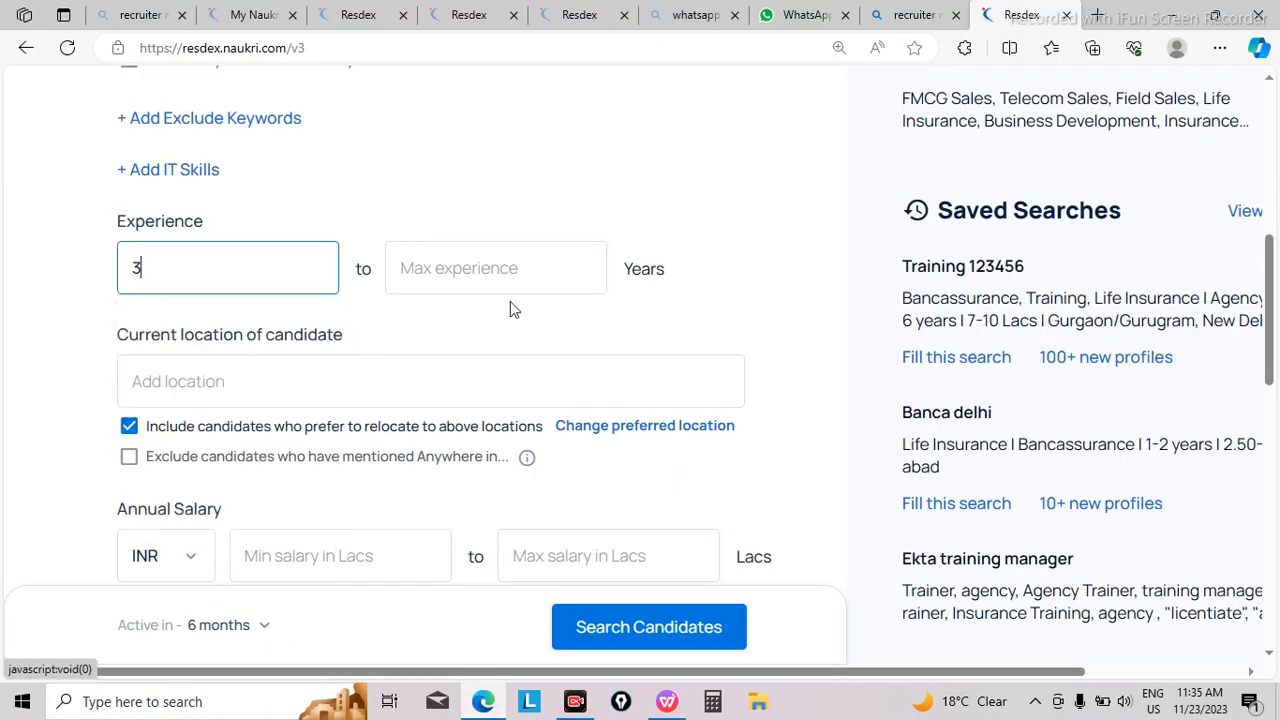
pyautogui.click(493, 270)
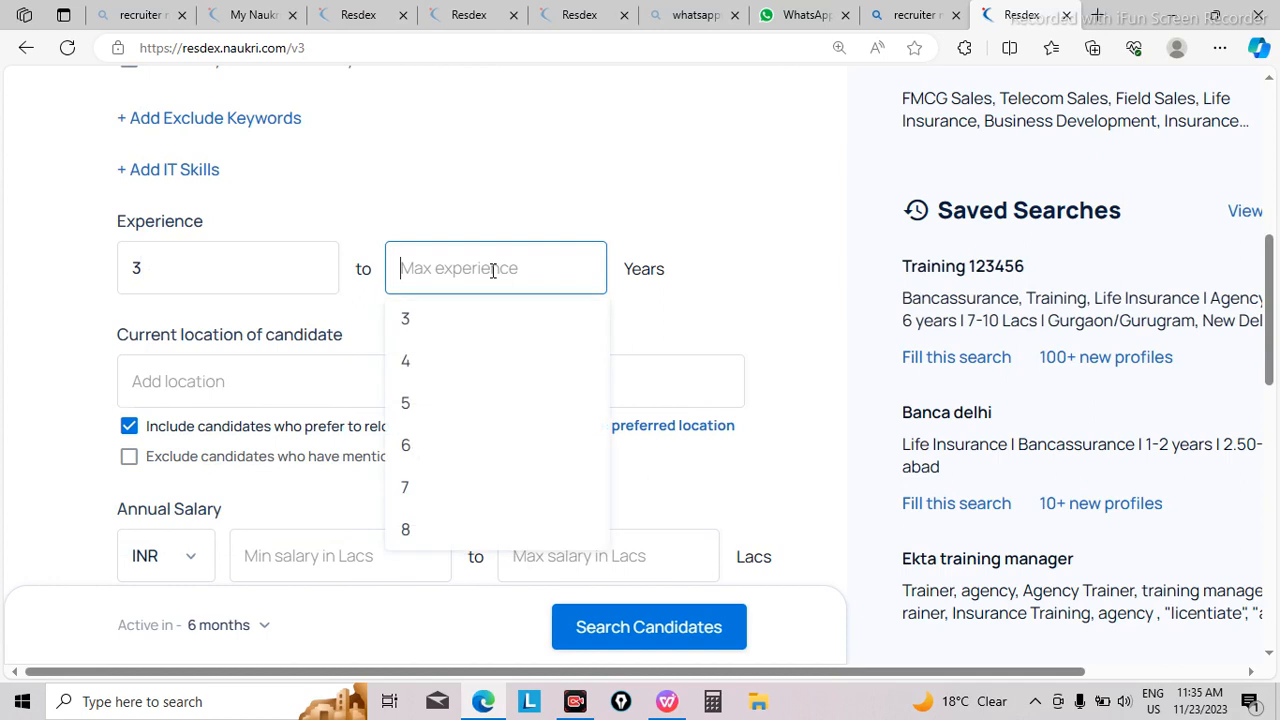
pyautogui.click(266, 269)
pyautogui.write('.')
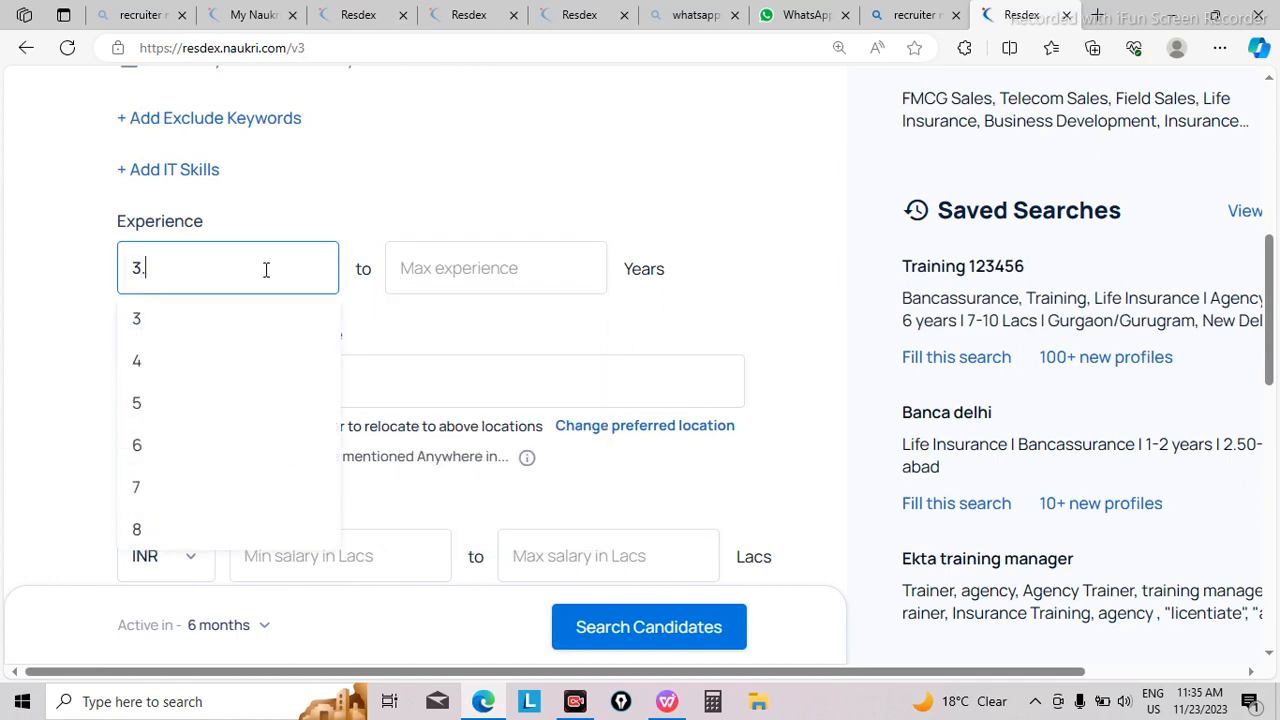
pyautogui.write('5')
pyautogui.click(393, 329)
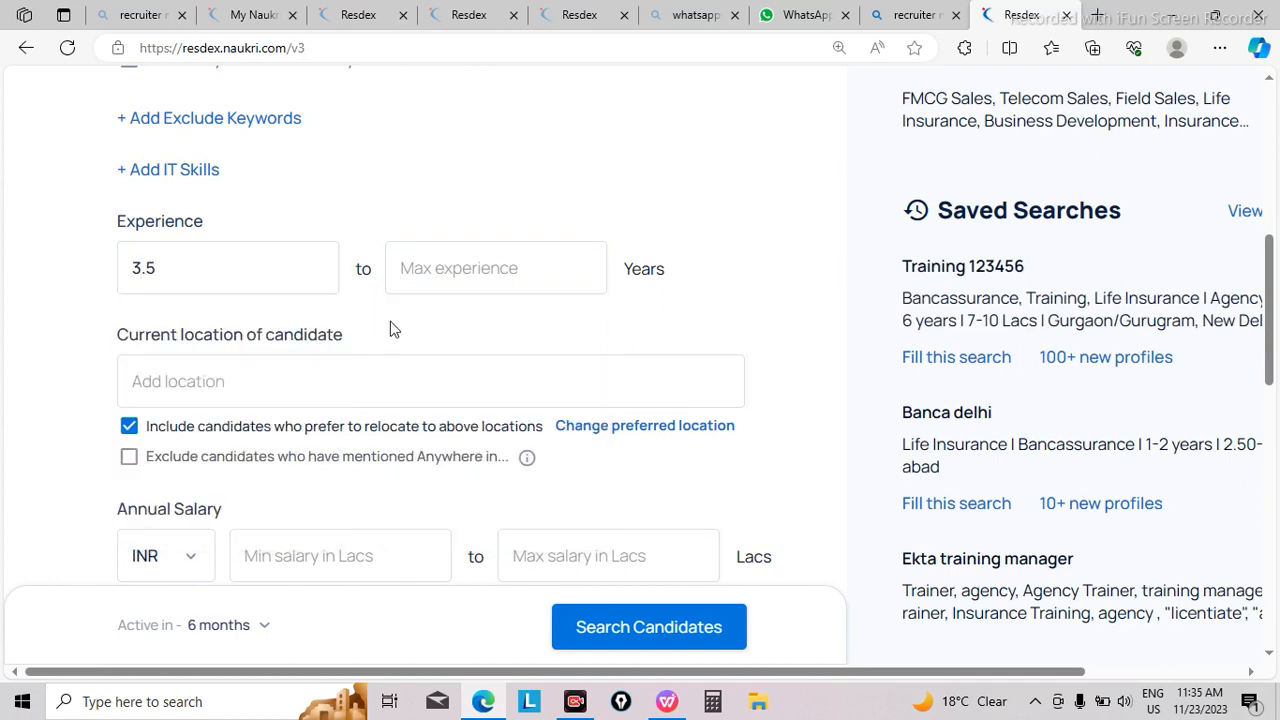
# Step: Add Noida, Uttar Pradesh as the candidates' current location, keeping candidates who prefer to relocate there included
pyautogui.click(456, 272)
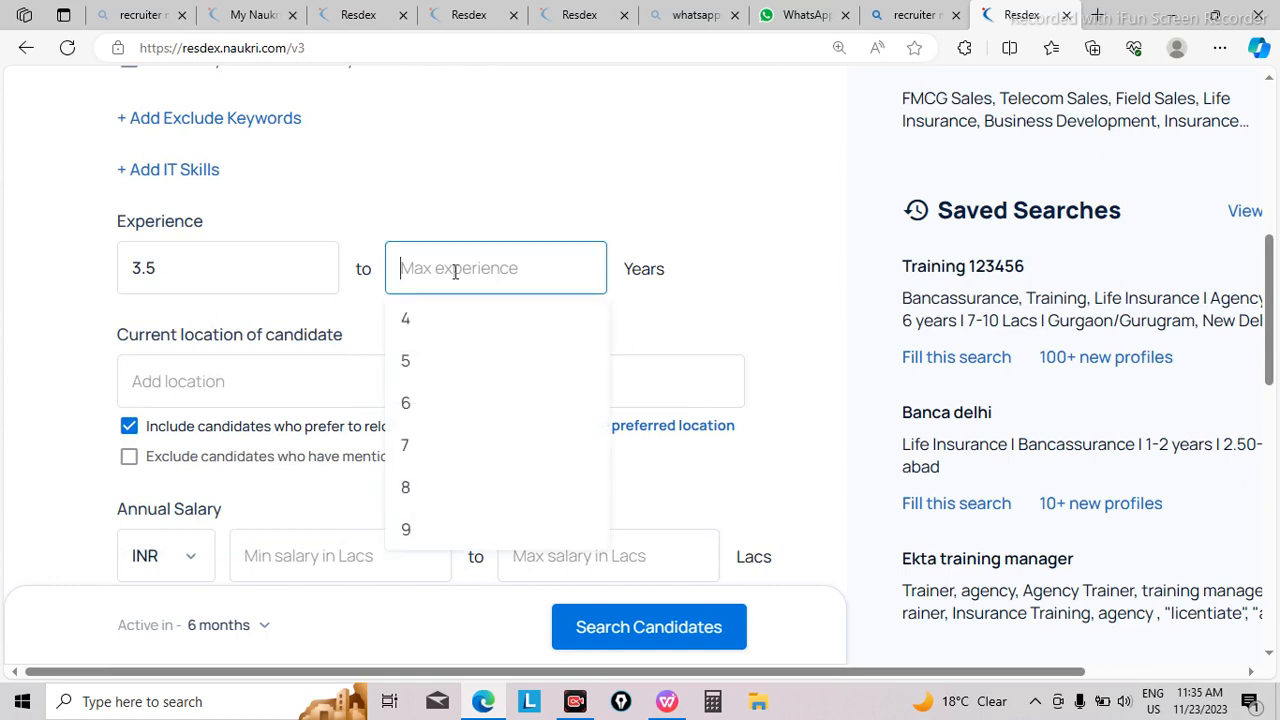
pyautogui.click(700, 324)
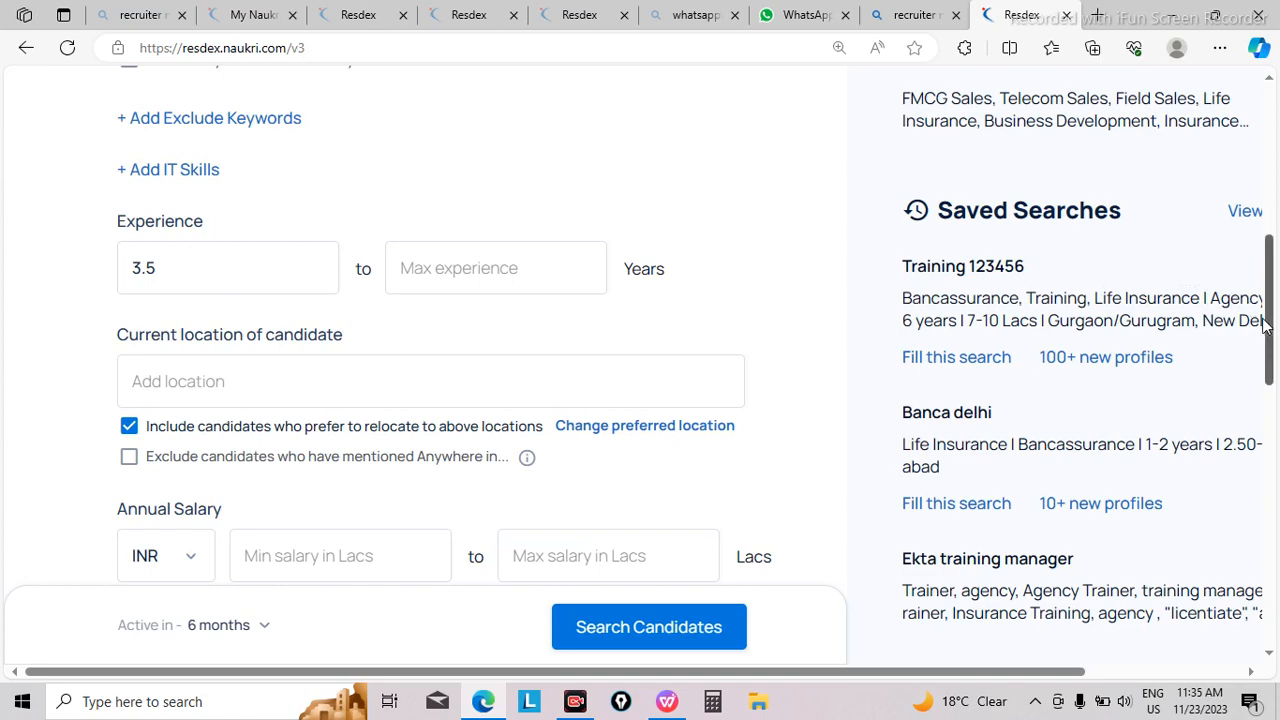
pyautogui.moveTo(1266, 328); pyautogui.dragTo(1260, 363)
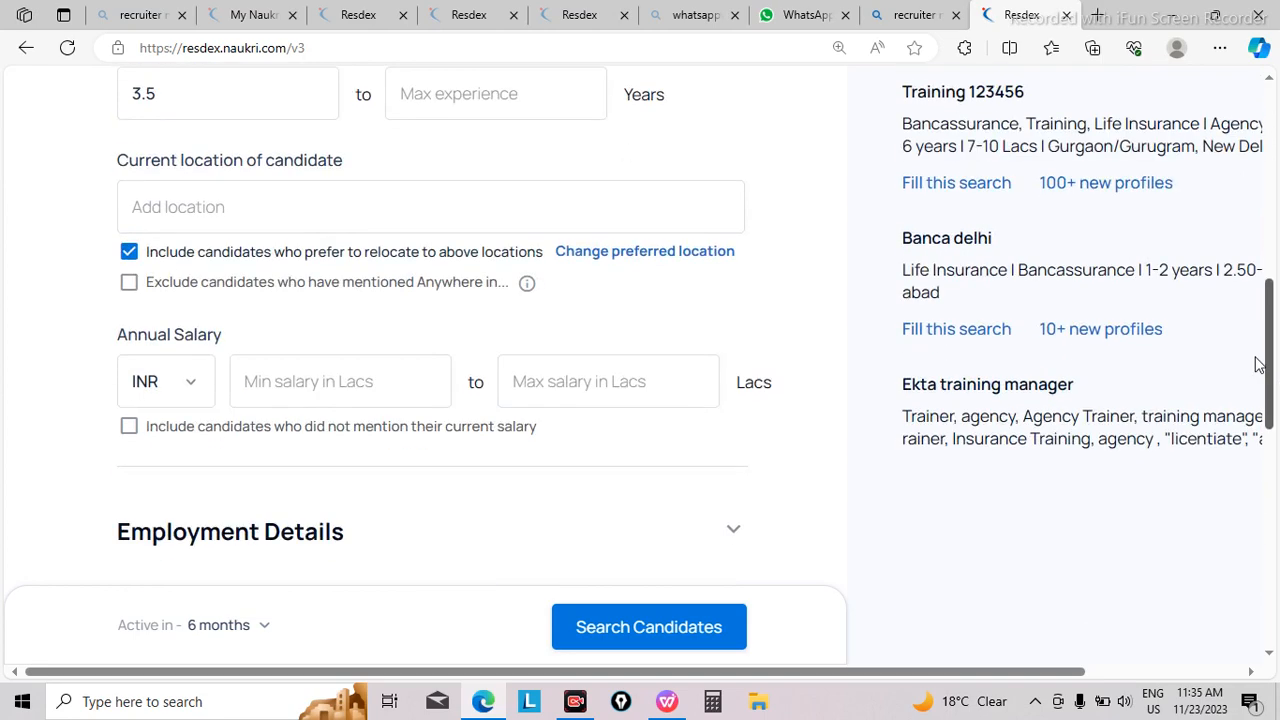
pyautogui.click(206, 208)
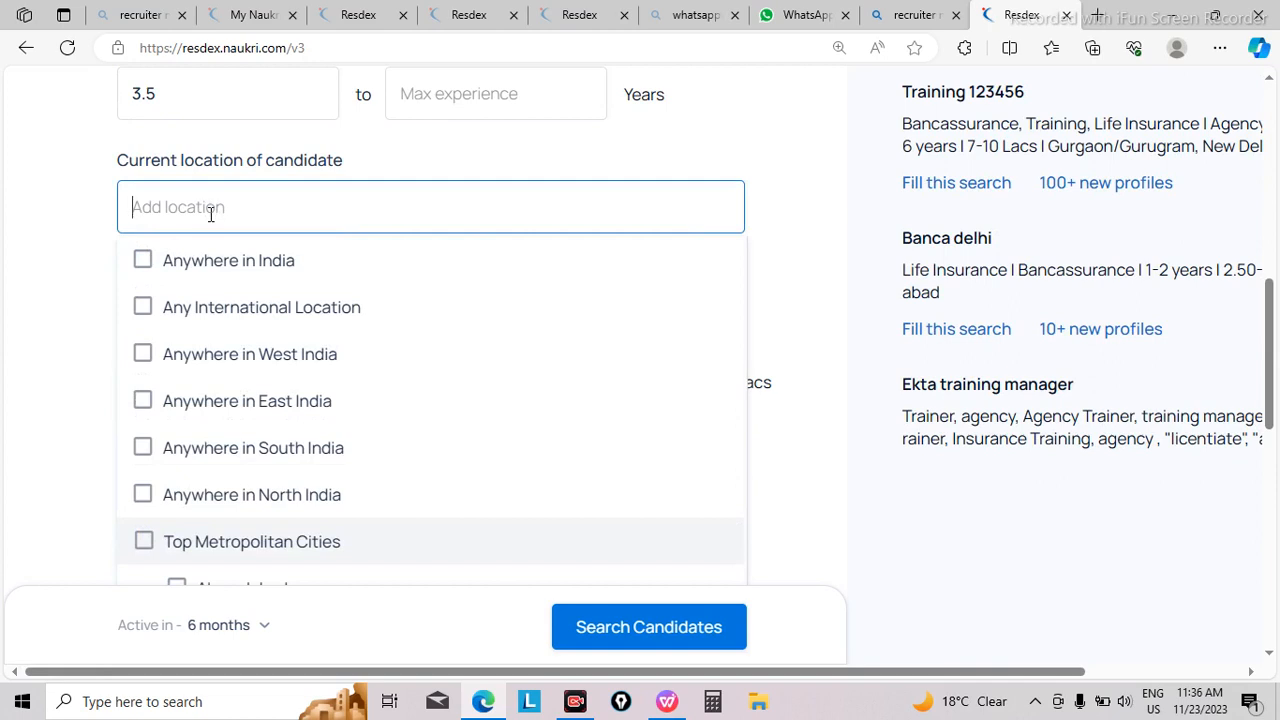
pyautogui.write('N')
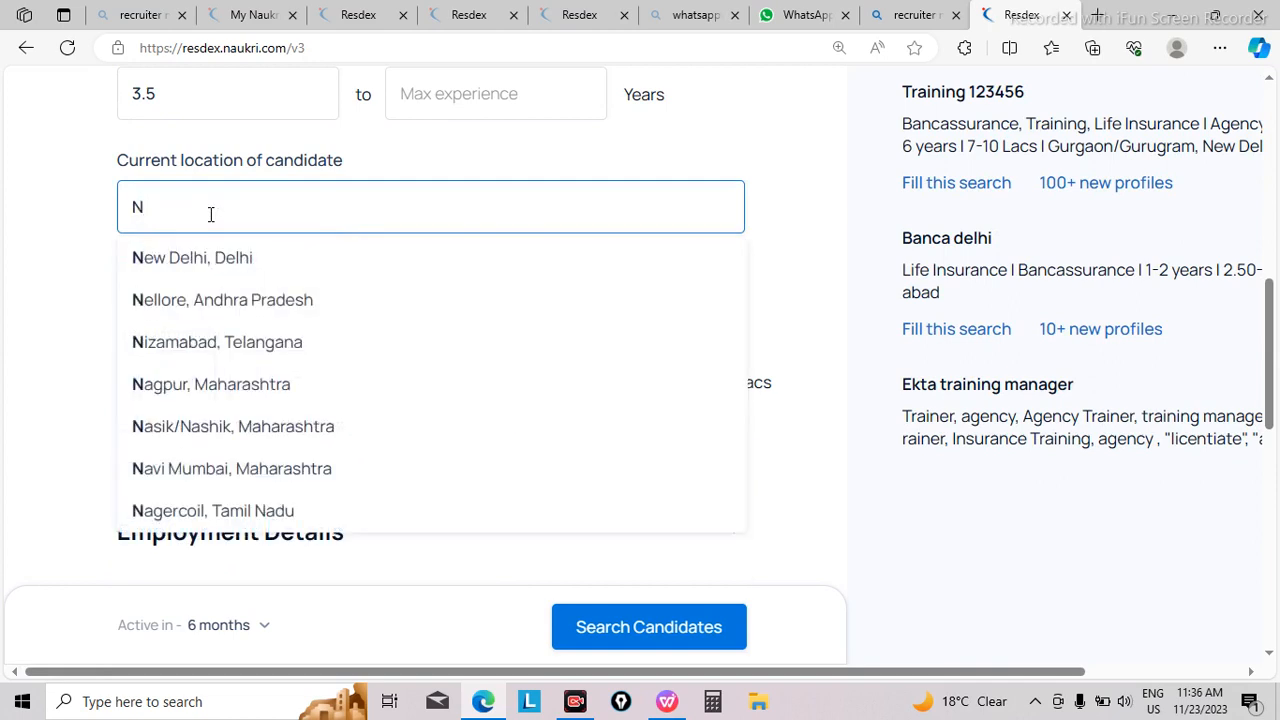
pyautogui.write('oida')
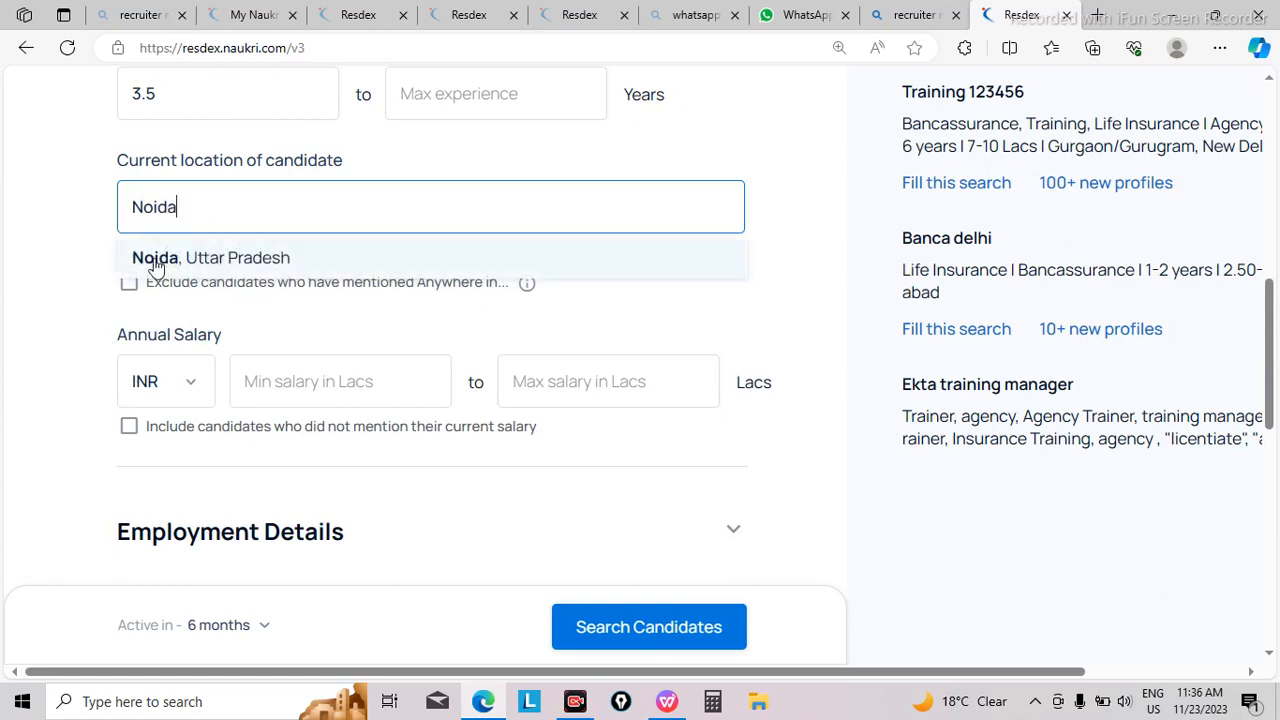
pyautogui.click(155, 262)
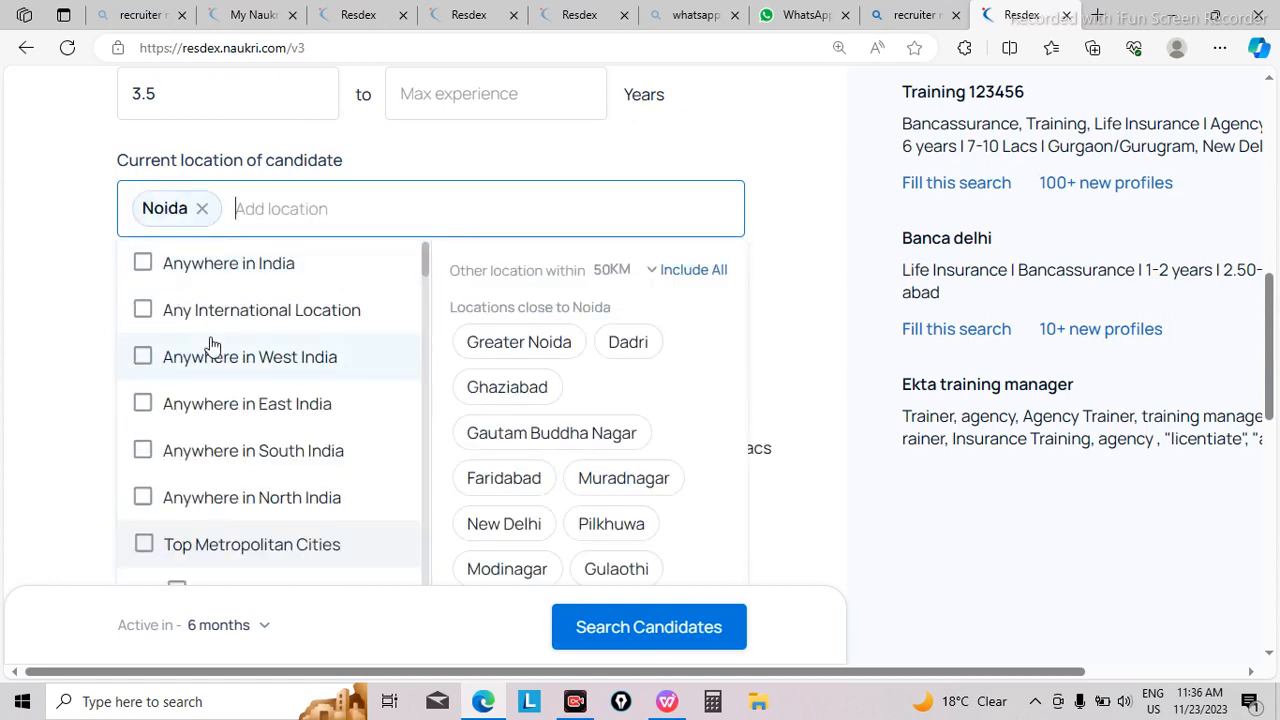
pyautogui.click(55, 266)
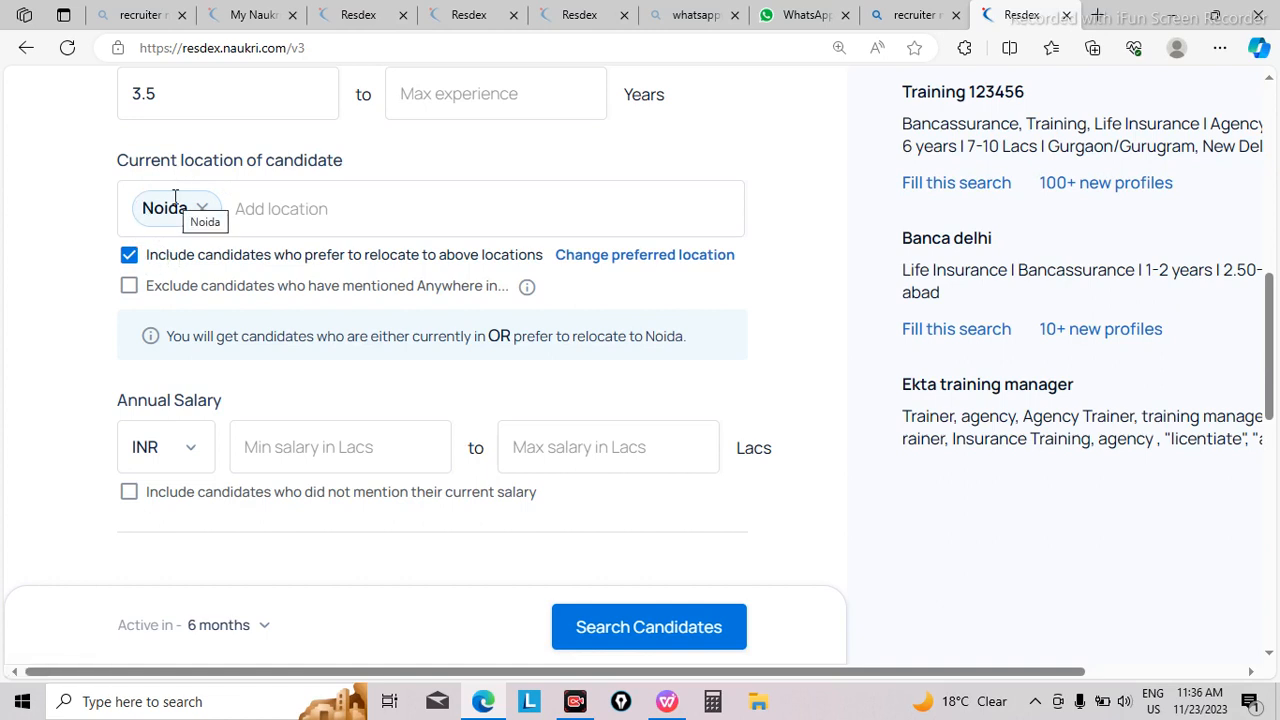
pyautogui.click(130, 257)
pyautogui.click(130, 257)
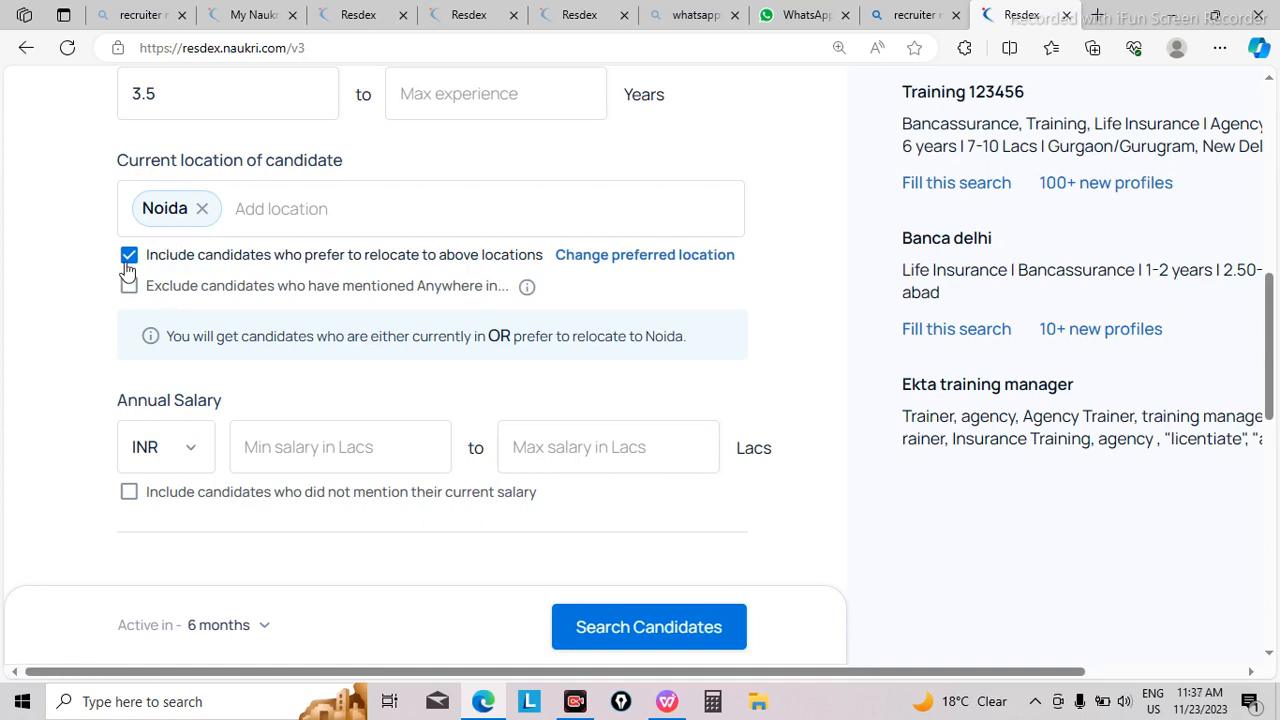
# Step: Set the annual salary range of the candidate search to 3 to 6.5 Lacs INR
pyautogui.click(258, 444)
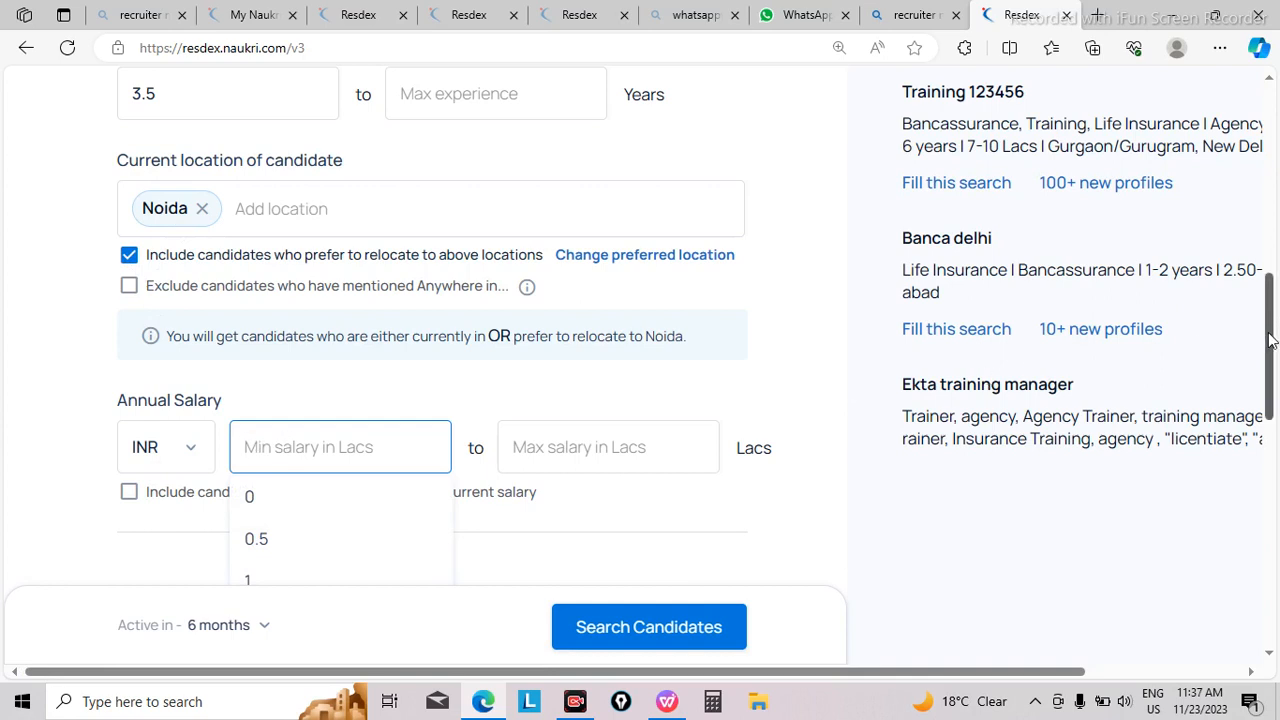
pyautogui.moveTo(1270, 340); pyautogui.dragTo(1272, 373)
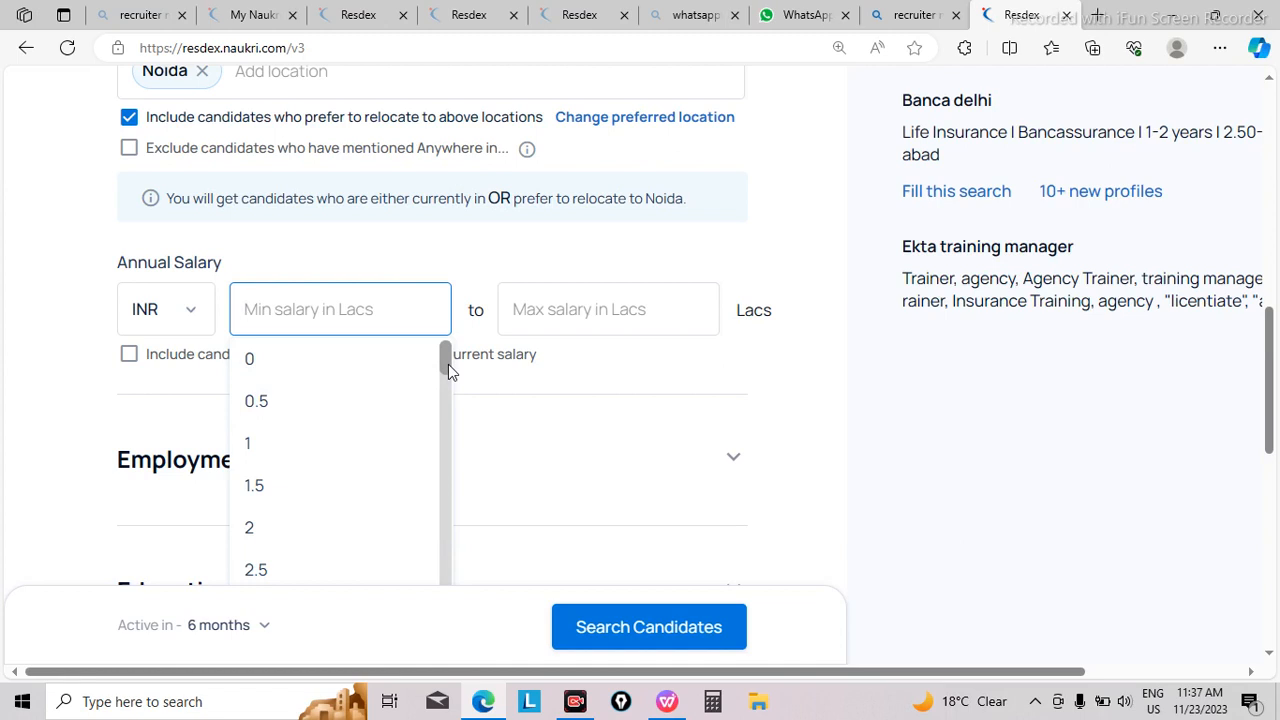
pyautogui.moveTo(448, 364); pyautogui.dragTo(444, 373)
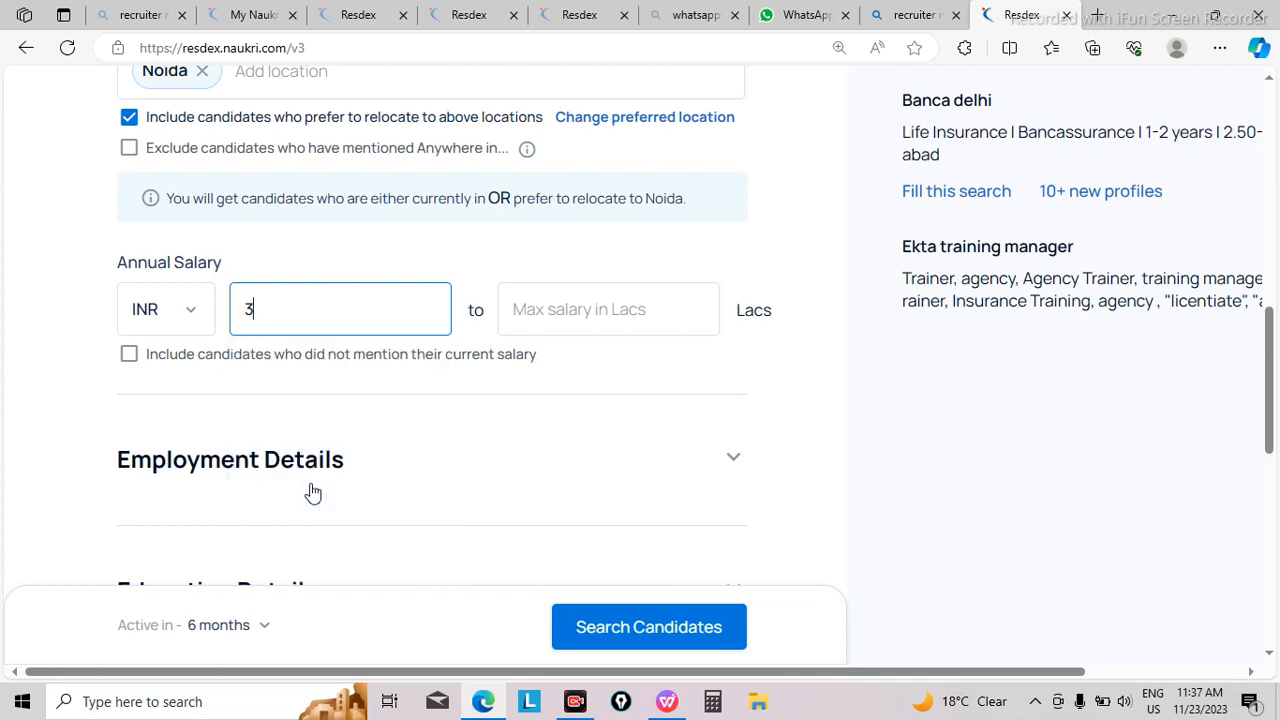
pyautogui.click(312, 491)
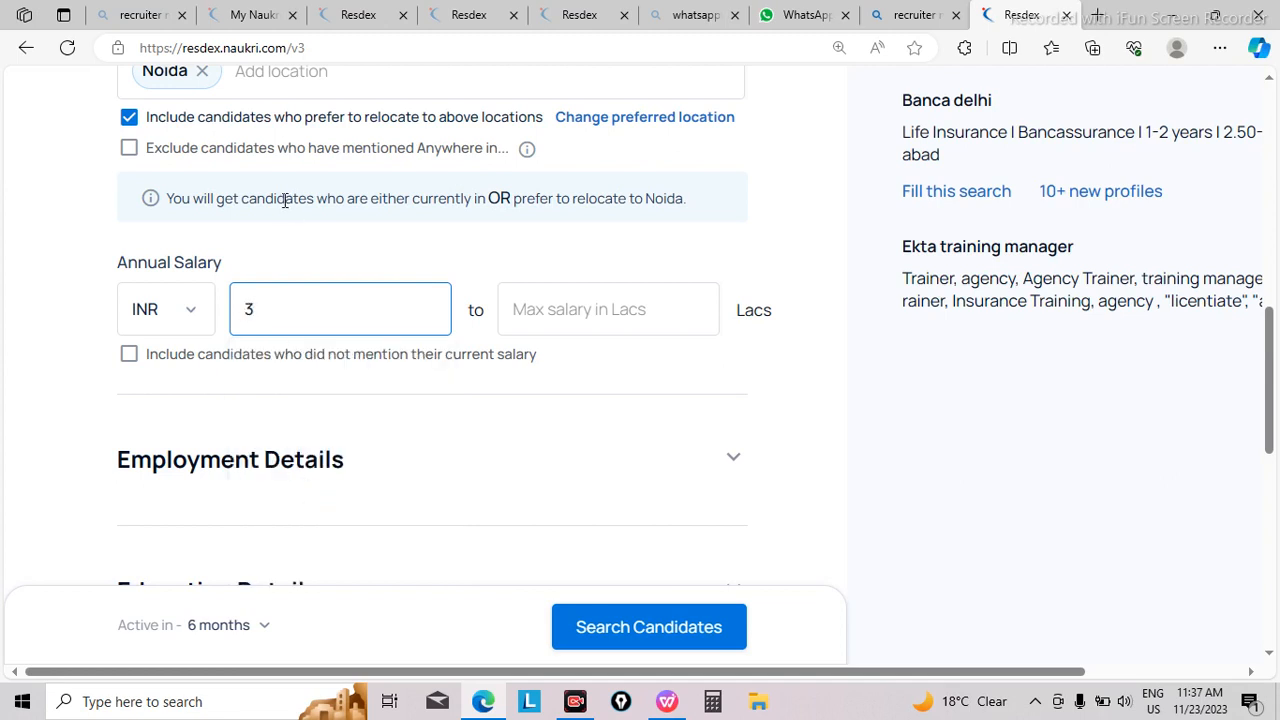
pyautogui.click(548, 318)
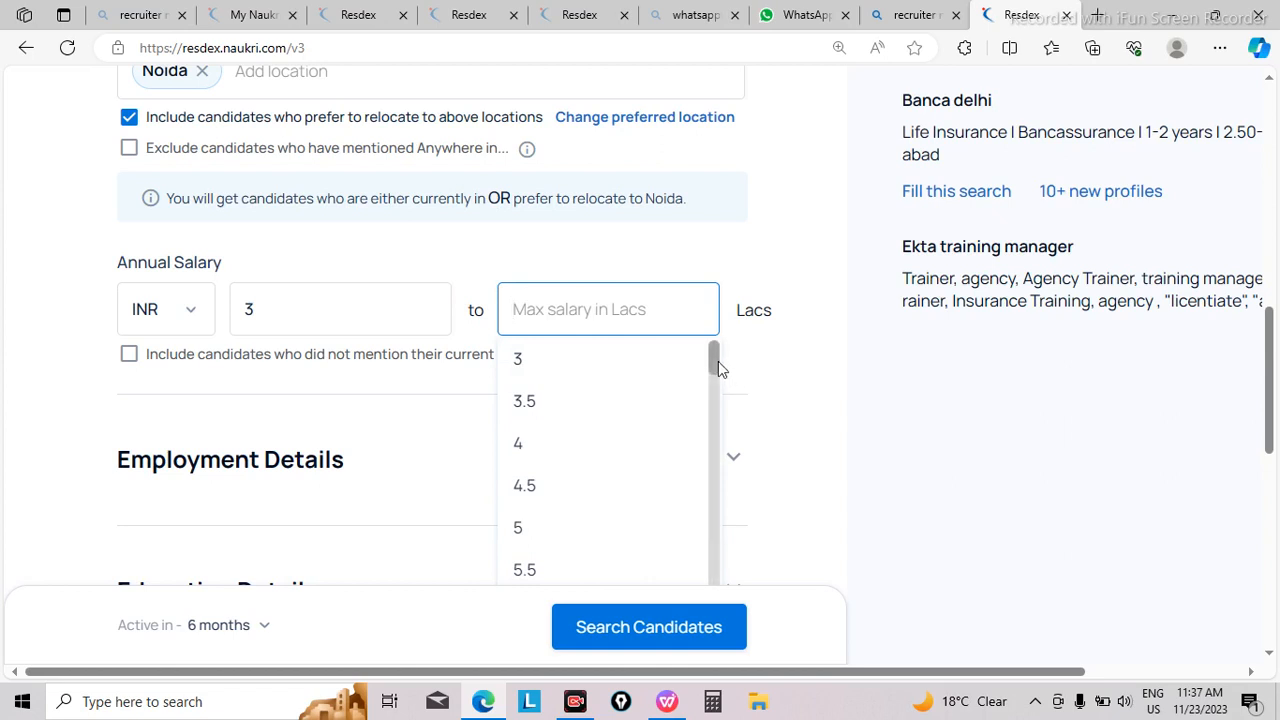
pyautogui.moveTo(717, 361); pyautogui.dragTo(716, 401)
pyautogui.click(557, 386)
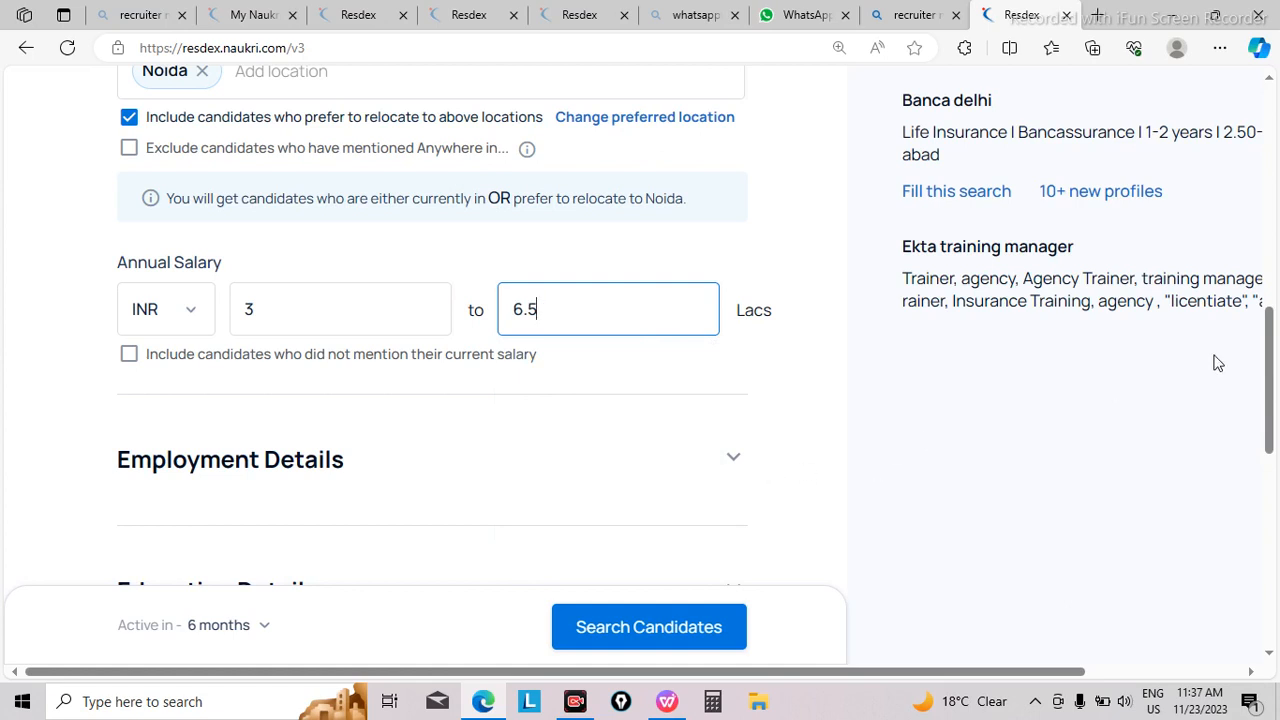
# Step: Clear the minimum annual salary of the candidate search
pyautogui.moveTo(1268, 388); pyautogui.dragTo(1263, 408)
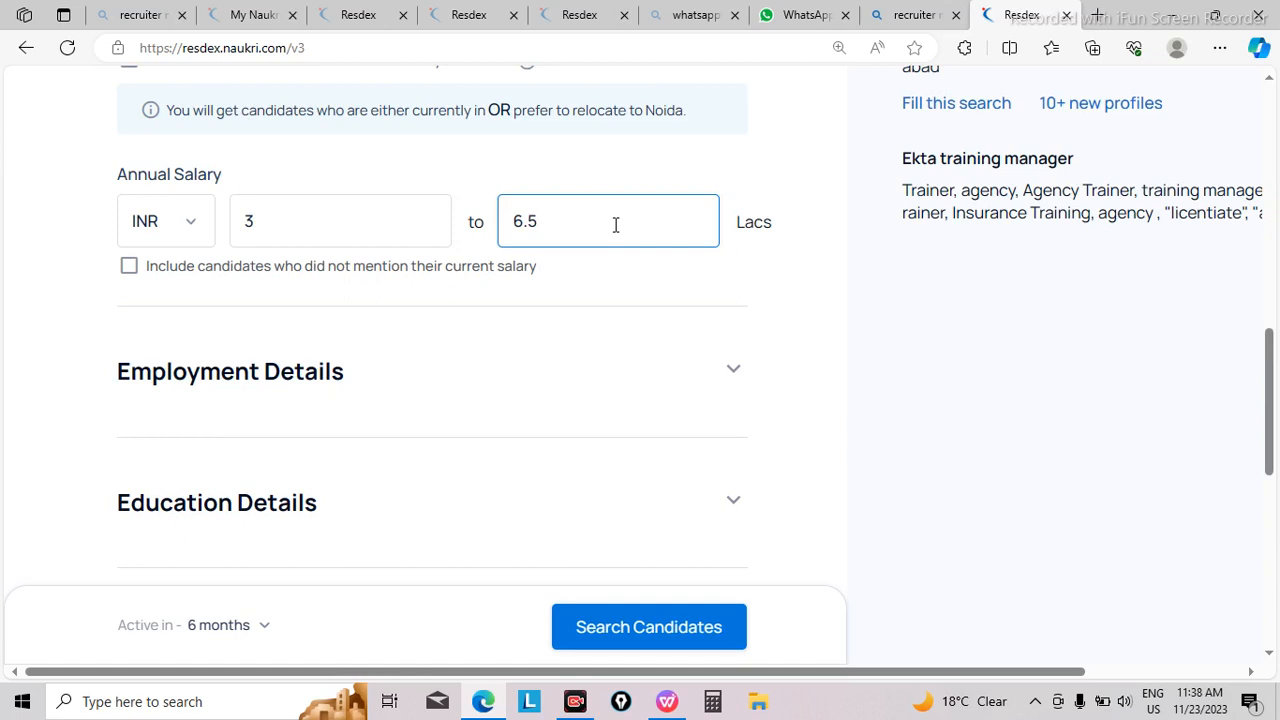
pyautogui.click(344, 215)
pyautogui.press('BackSpace')
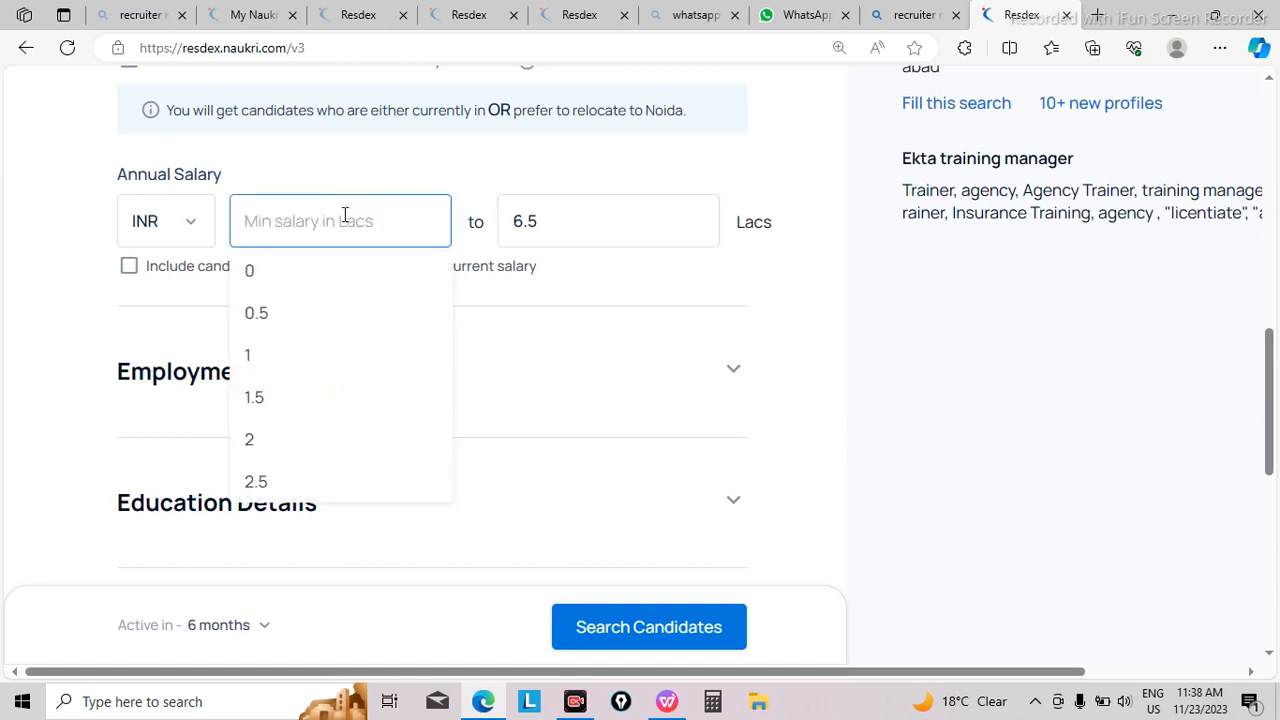
pyautogui.click(541, 179)
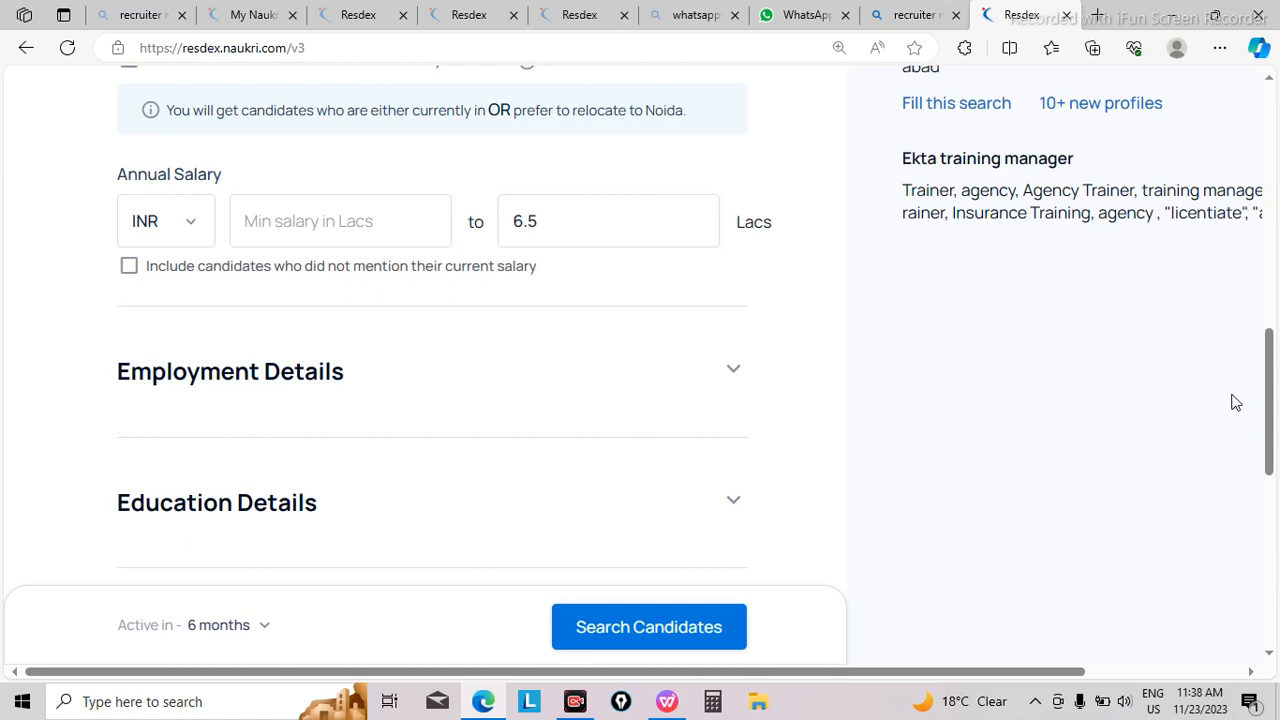
# Step: Try the Finance & Accounting department with any roles in the Employment Details, look through its roles, and remove it again
pyautogui.click(732, 375)
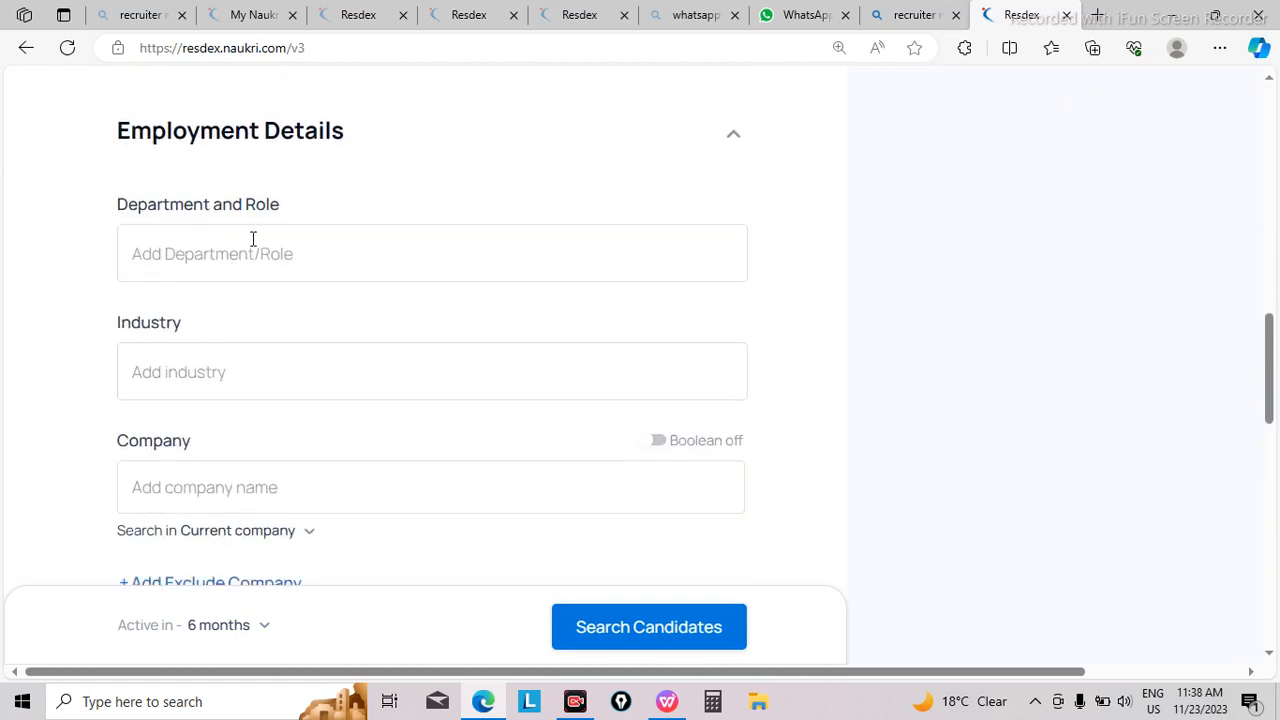
pyautogui.click(436, 248)
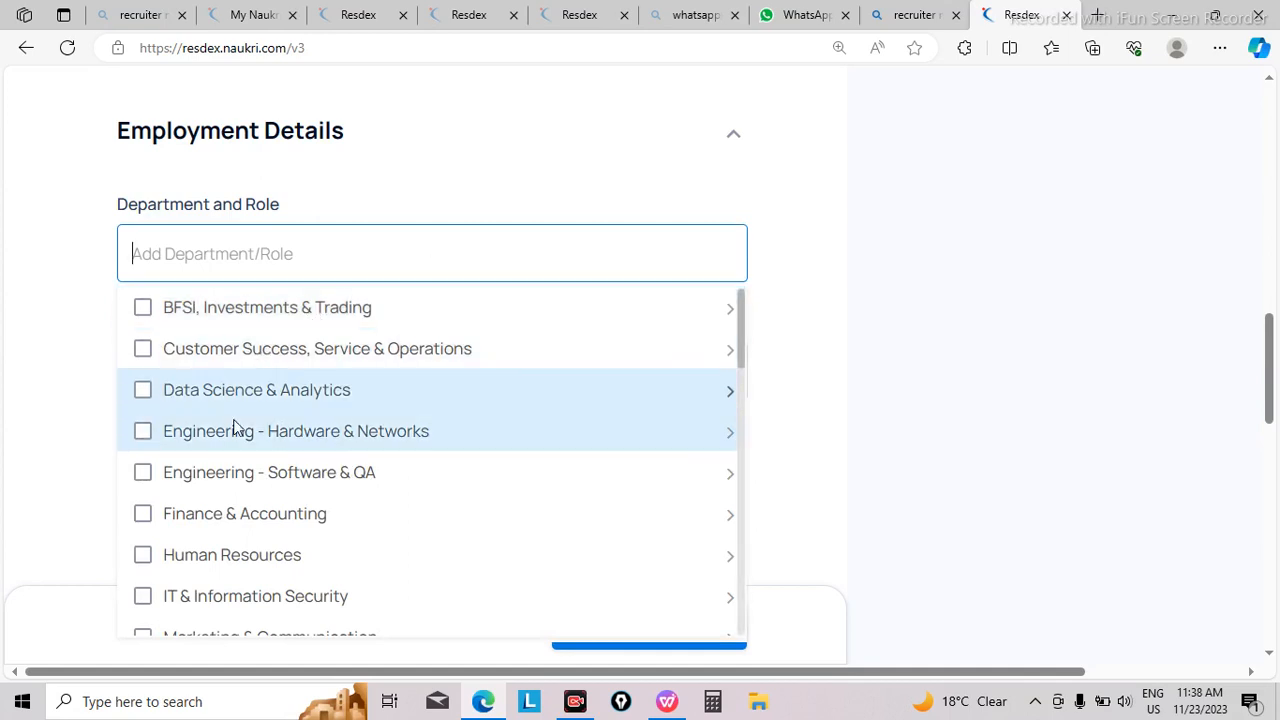
pyautogui.click(143, 516)
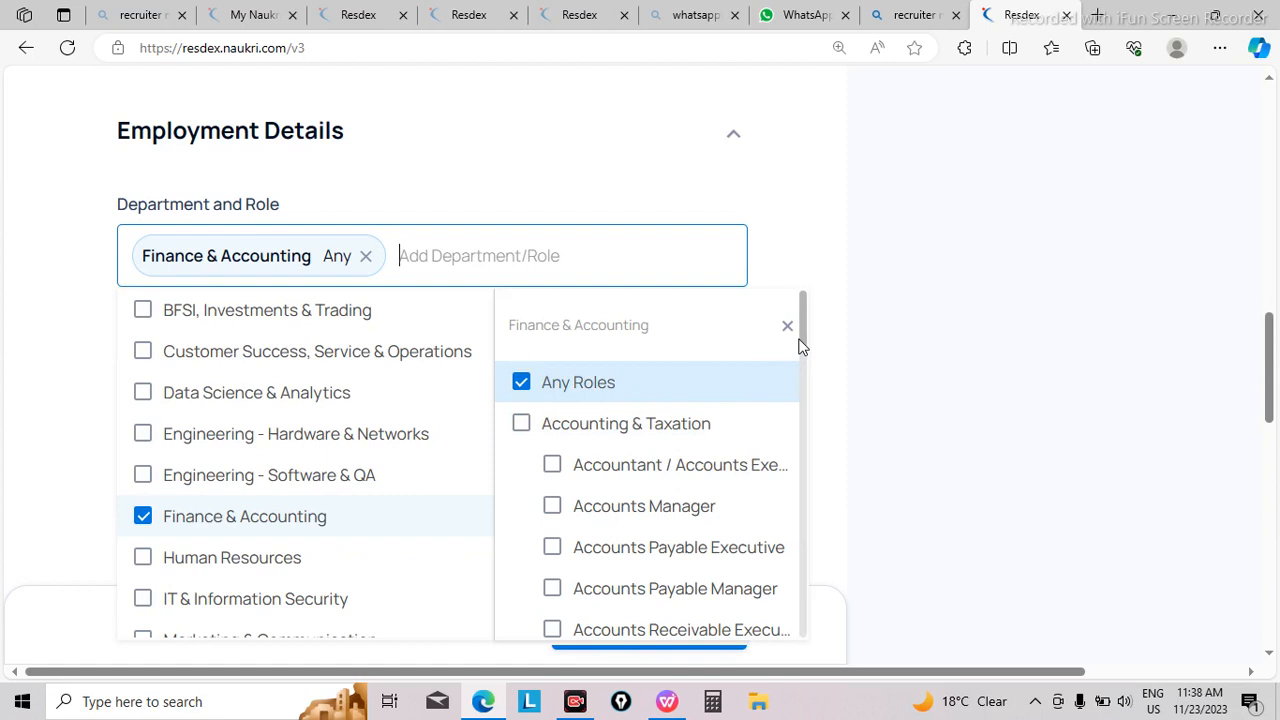
pyautogui.moveTo(801, 339)
pyautogui.mouseDown()
pyautogui.moveTo(810, 420)
pyautogui.moveTo(789, 651)
pyautogui.moveTo(802, 431)
pyautogui.moveTo(787, 360)
pyautogui.mouseUp()
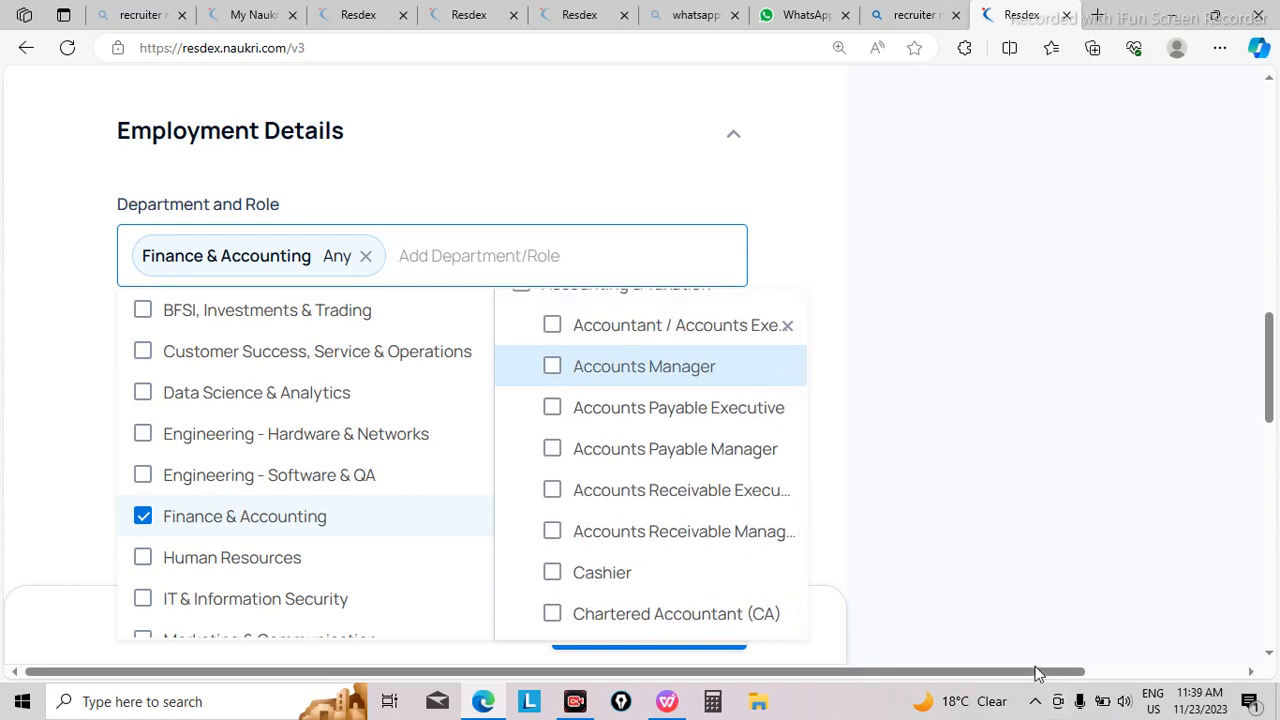
pyautogui.scroll(2, 703, 470)
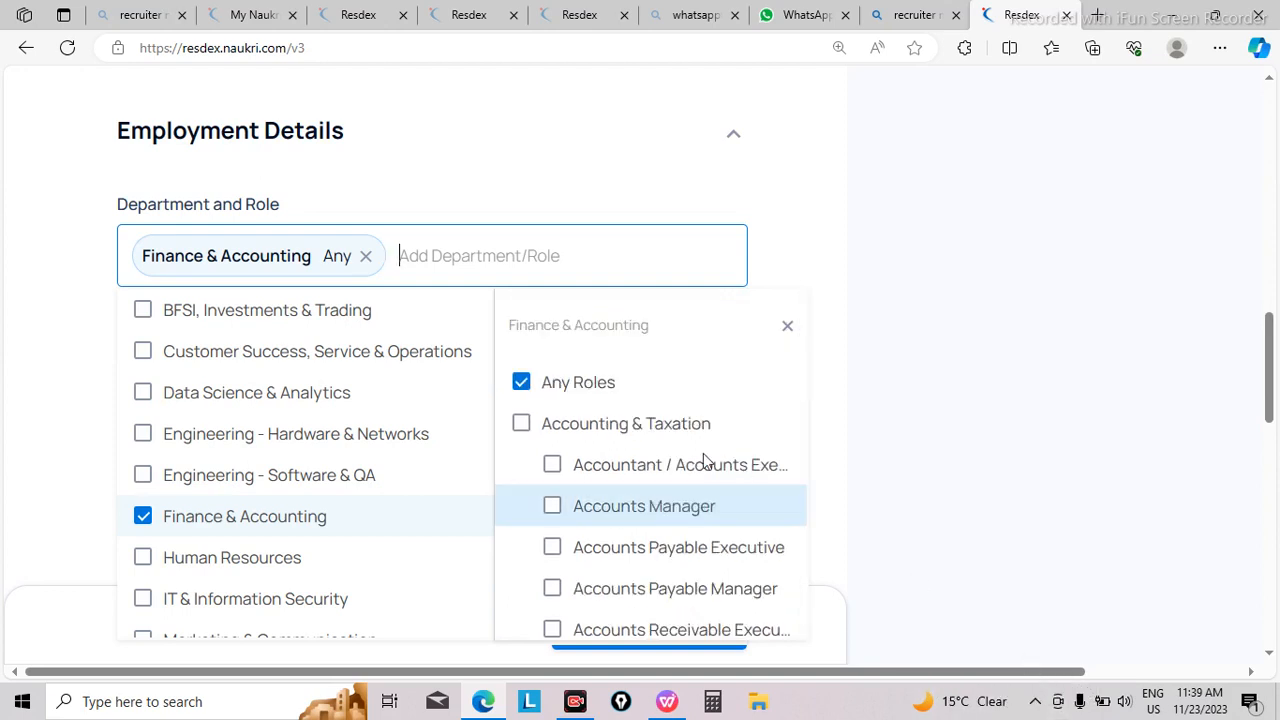
pyautogui.click(521, 385)
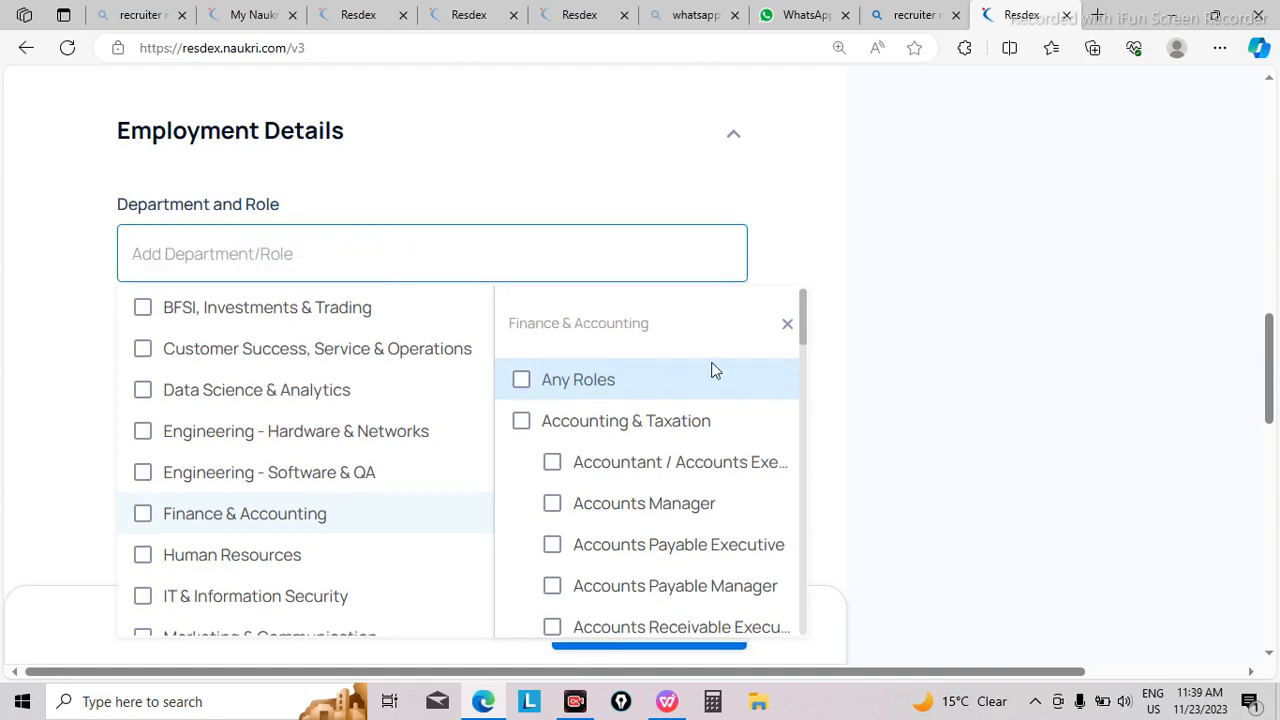
pyautogui.click(790, 330)
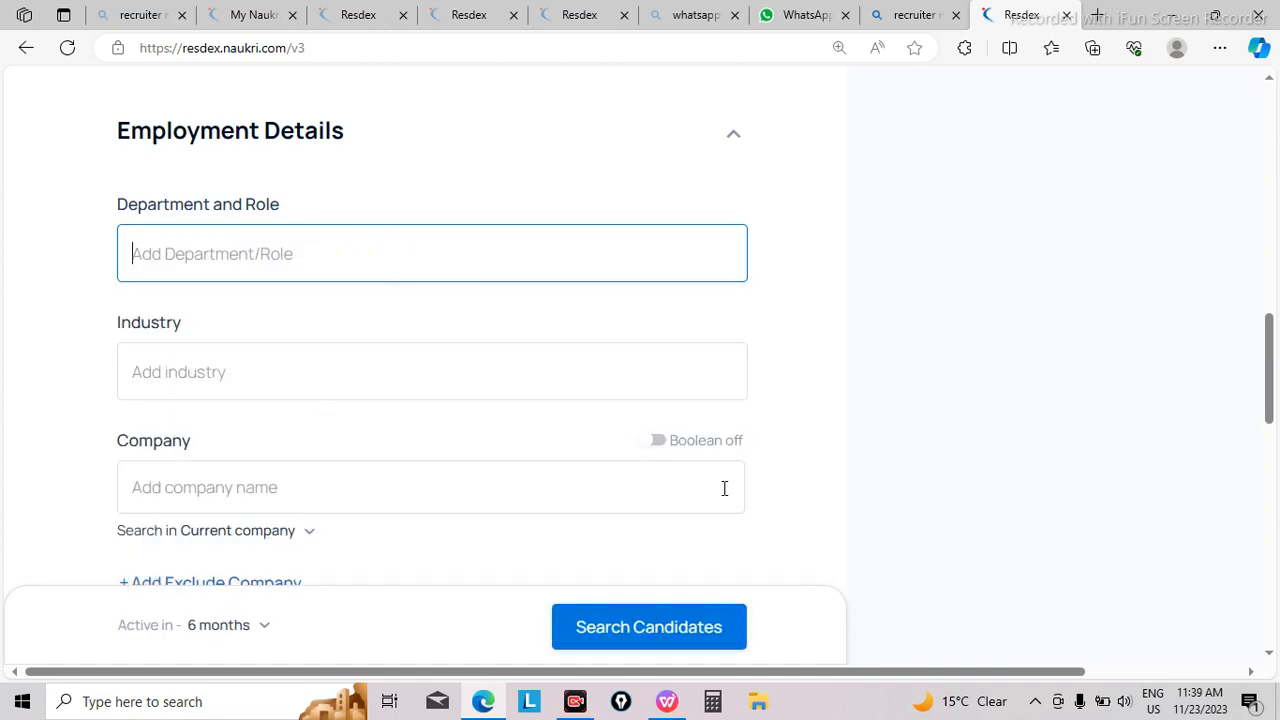
# Step: Try a notice period of 2 months in the Employment Details and deselect it again
pyautogui.moveTo(1272, 340); pyautogui.dragTo(1277, 445)
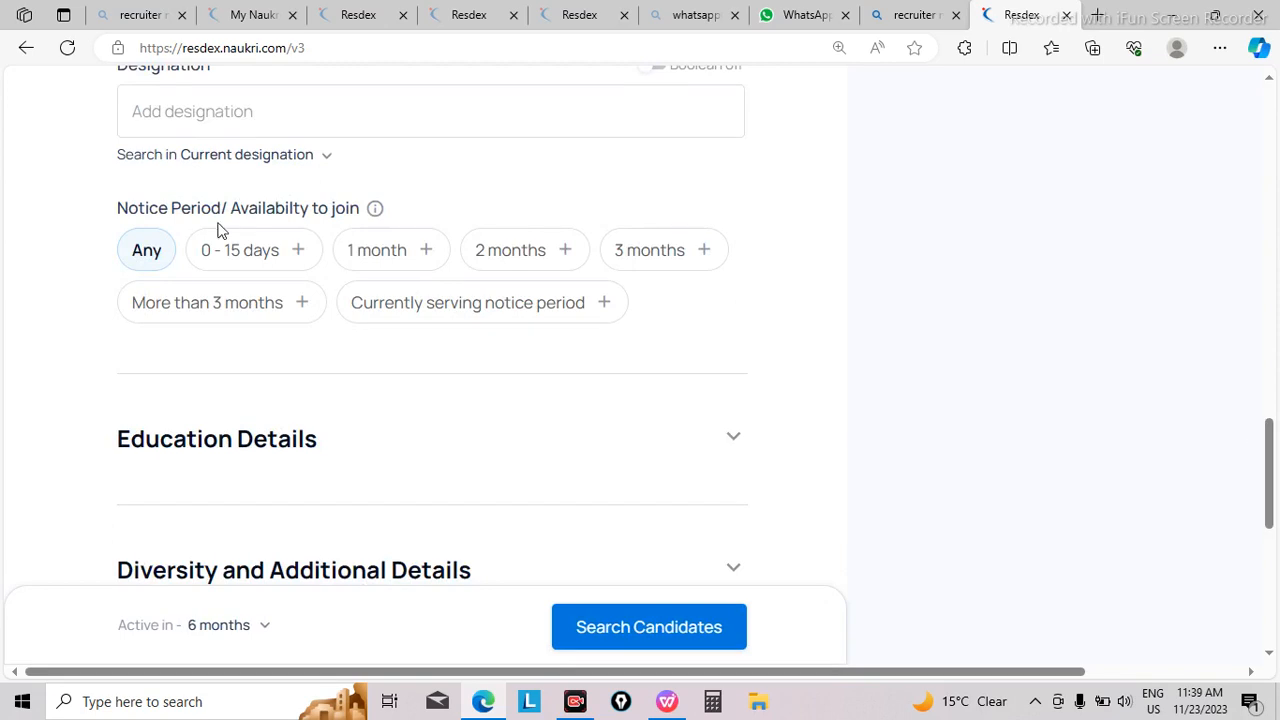
pyautogui.click(555, 252)
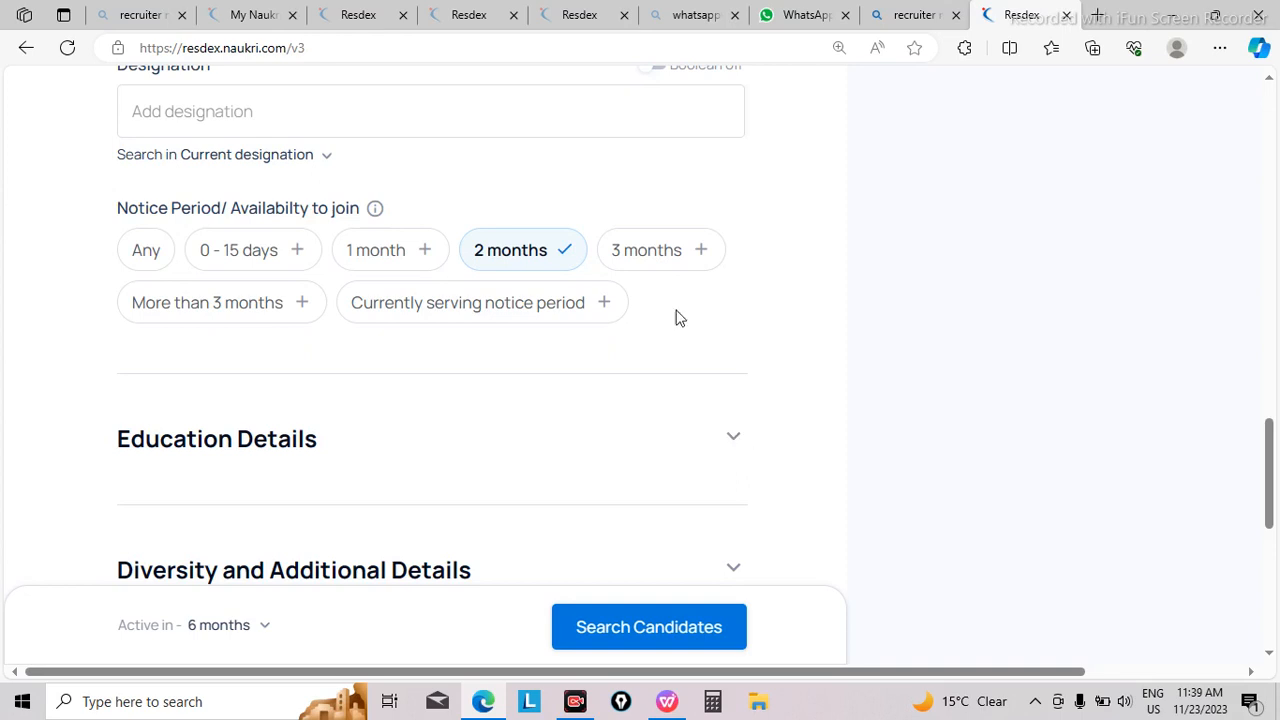
pyautogui.click(565, 252)
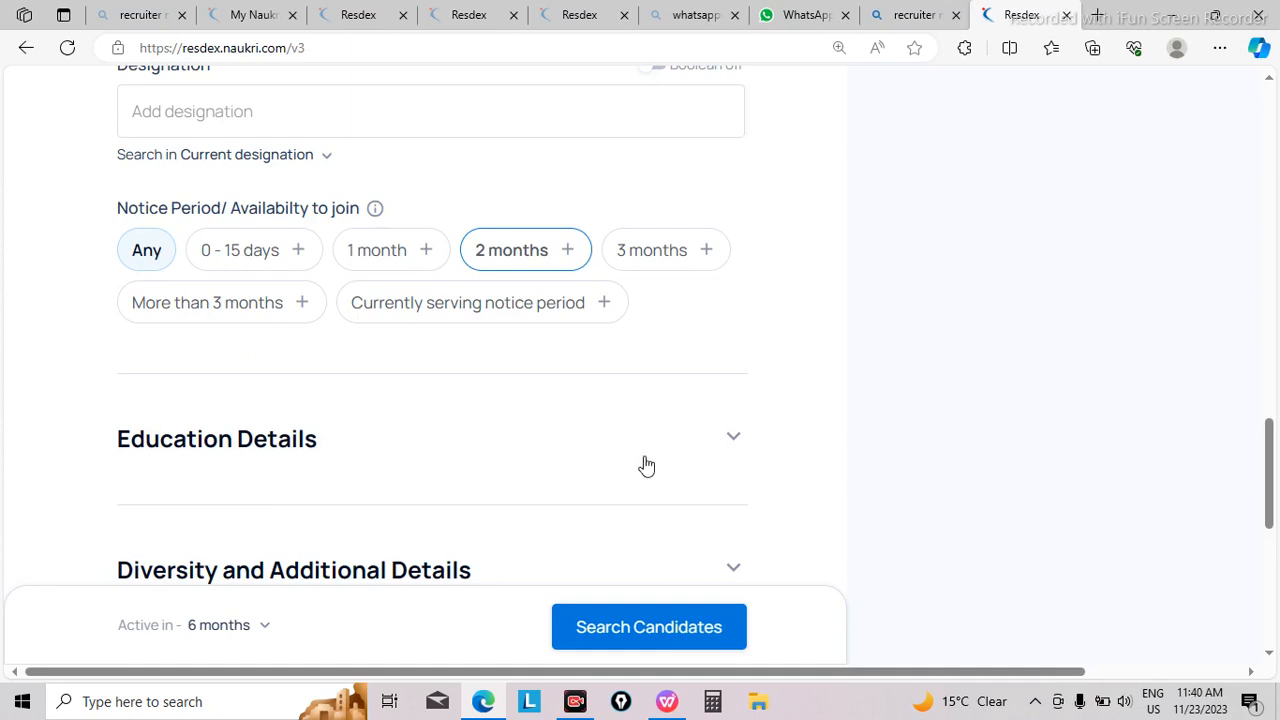
# Step: Review the Education Details and the Diversity and Additional Details criteria, and run the candidate search
pyautogui.click(728, 446)
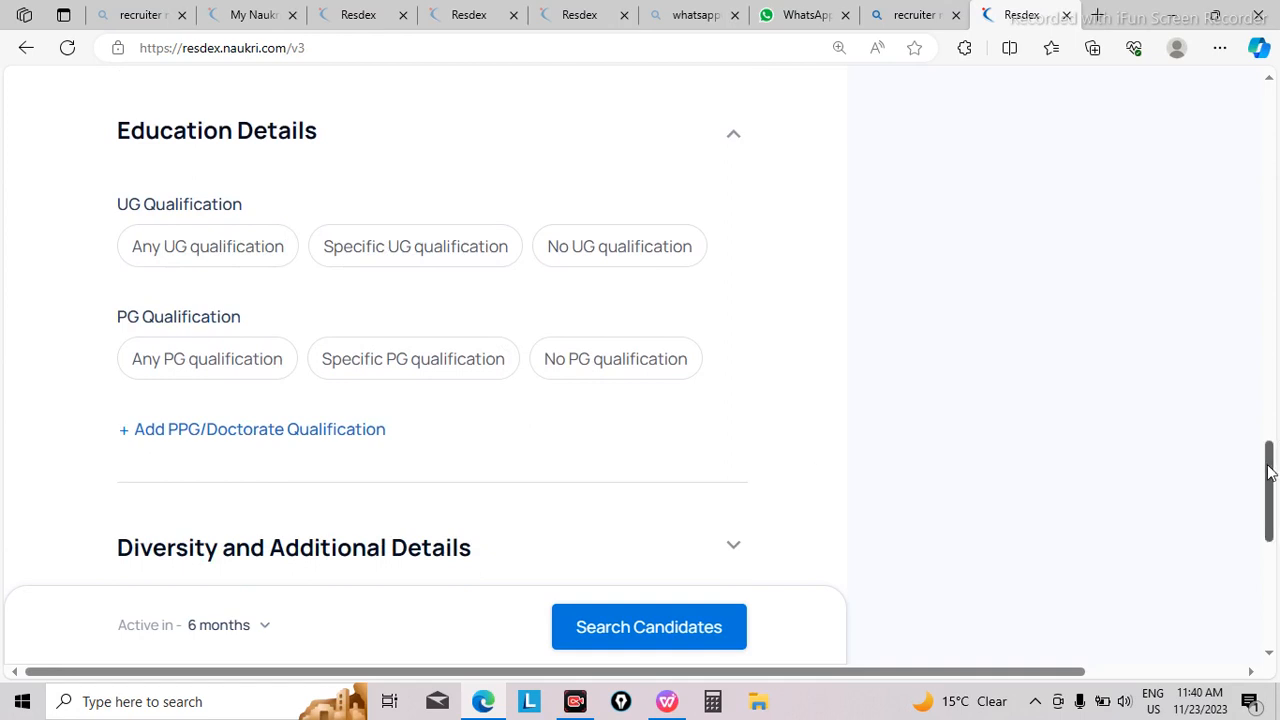
pyautogui.moveTo(1270, 472); pyautogui.dragTo(1272, 545)
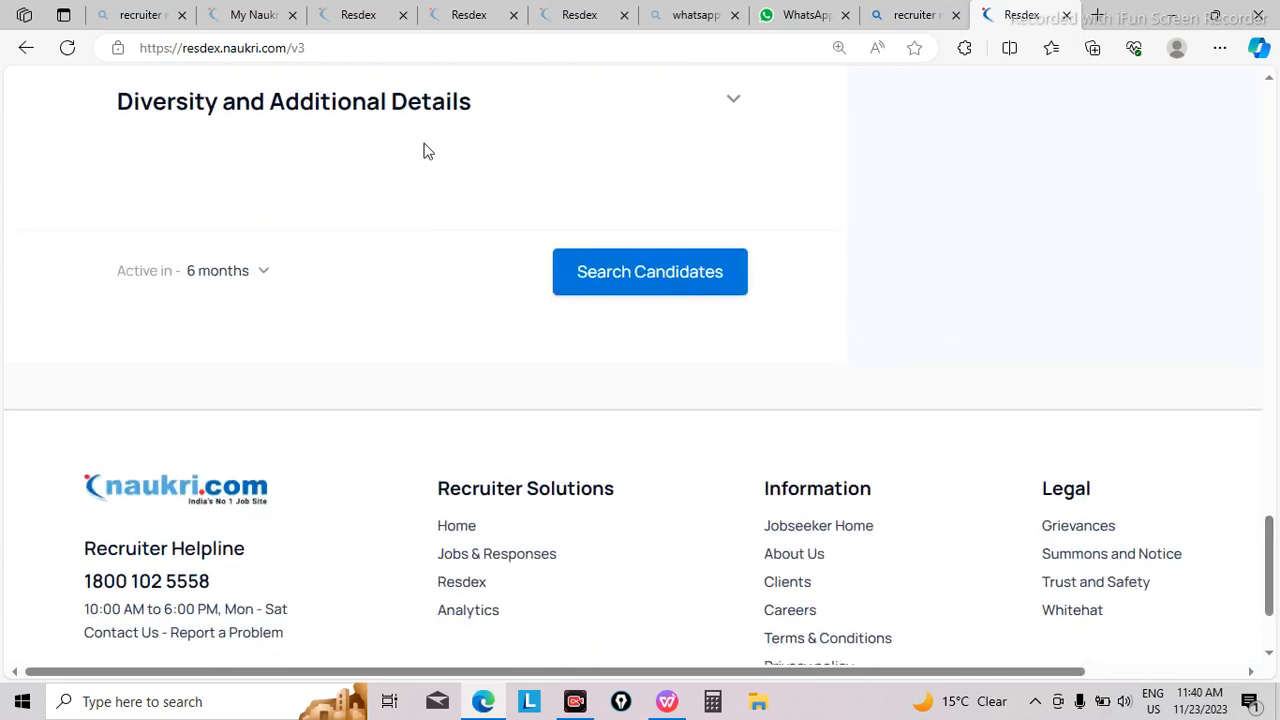
pyautogui.click(731, 110)
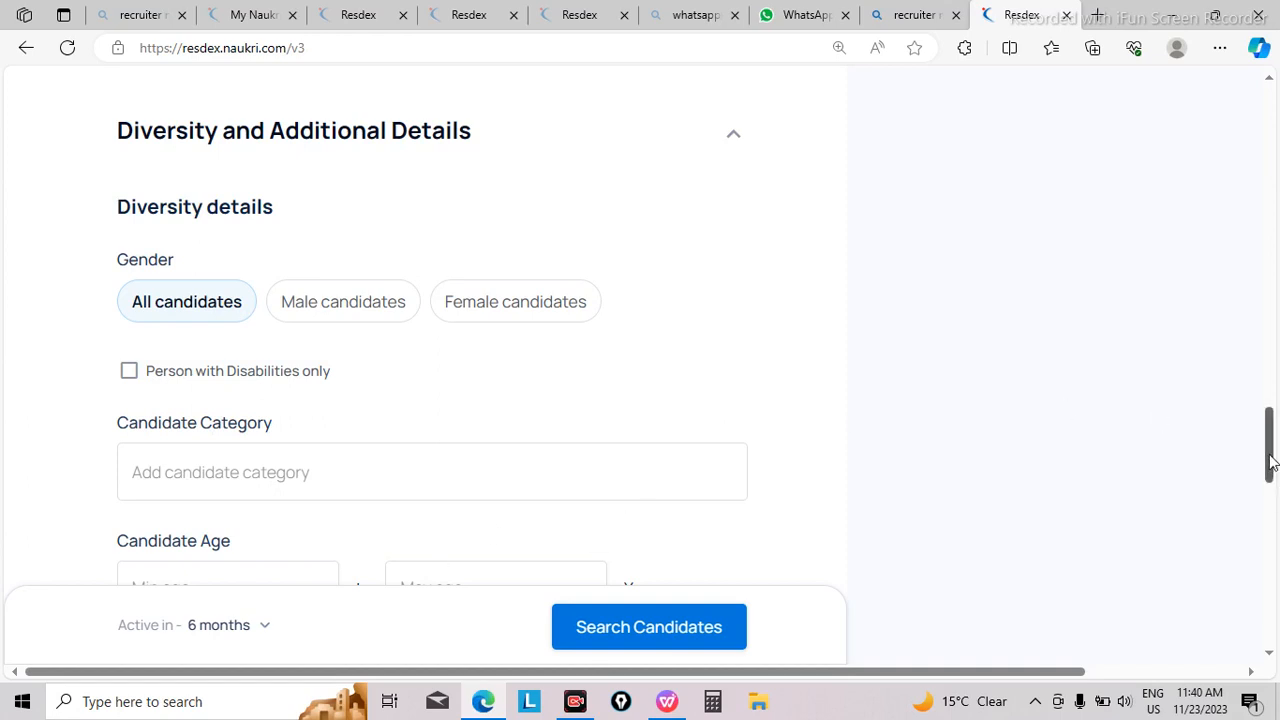
pyautogui.moveTo(1270, 462); pyautogui.dragTo(1272, 585)
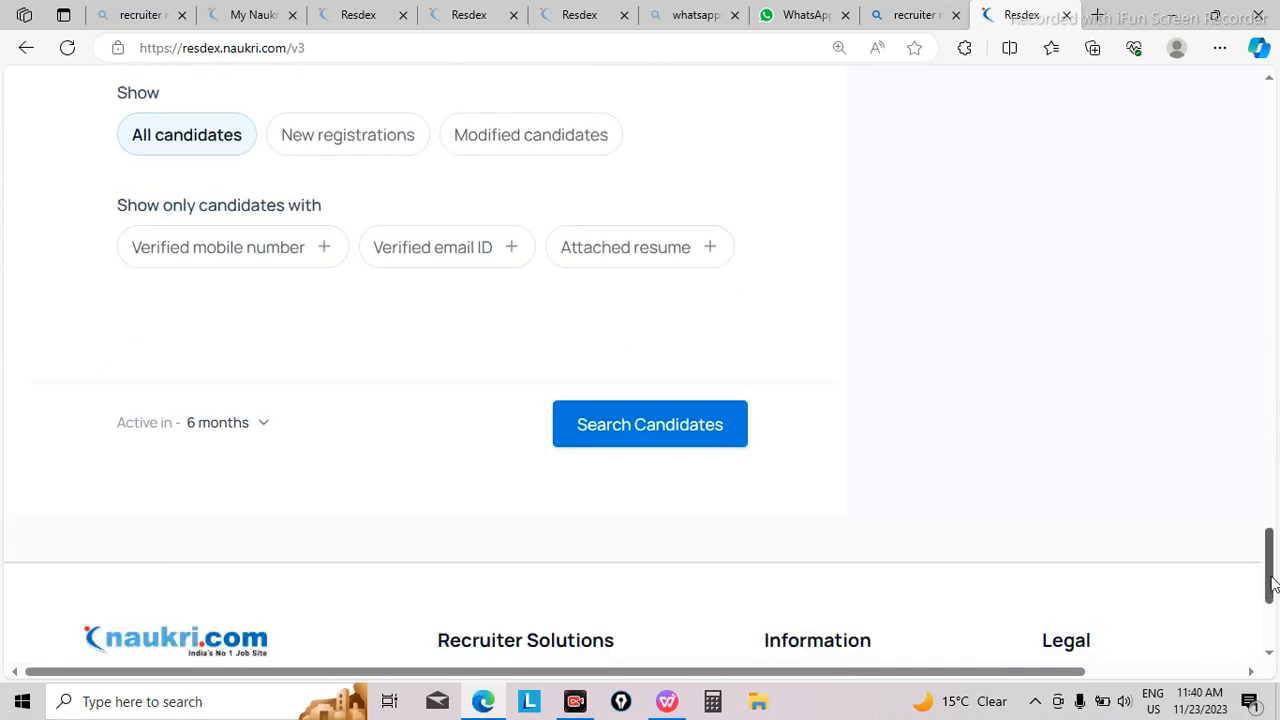
pyautogui.click(668, 433)
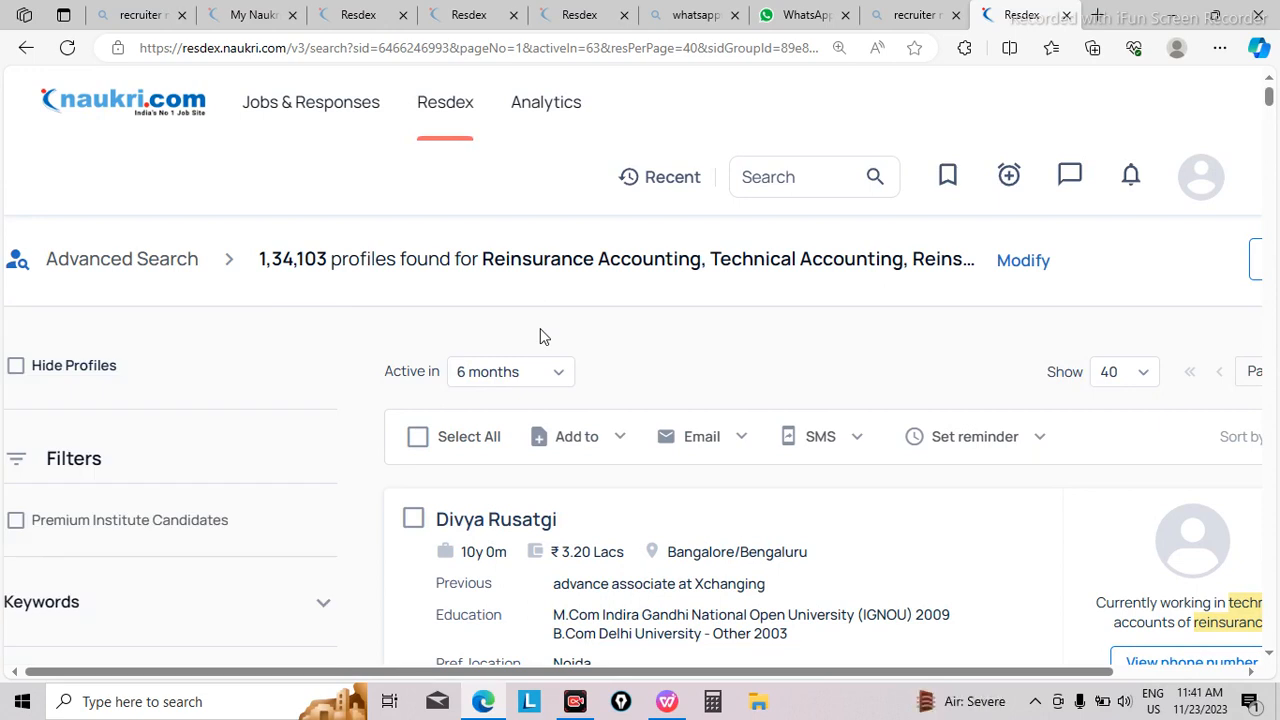
# Step: Limit the search results to candidates active in the last 30 days
pyautogui.moveTo(266, 258)
pyautogui.moveTo(268, 262)
pyautogui.click(562, 377)
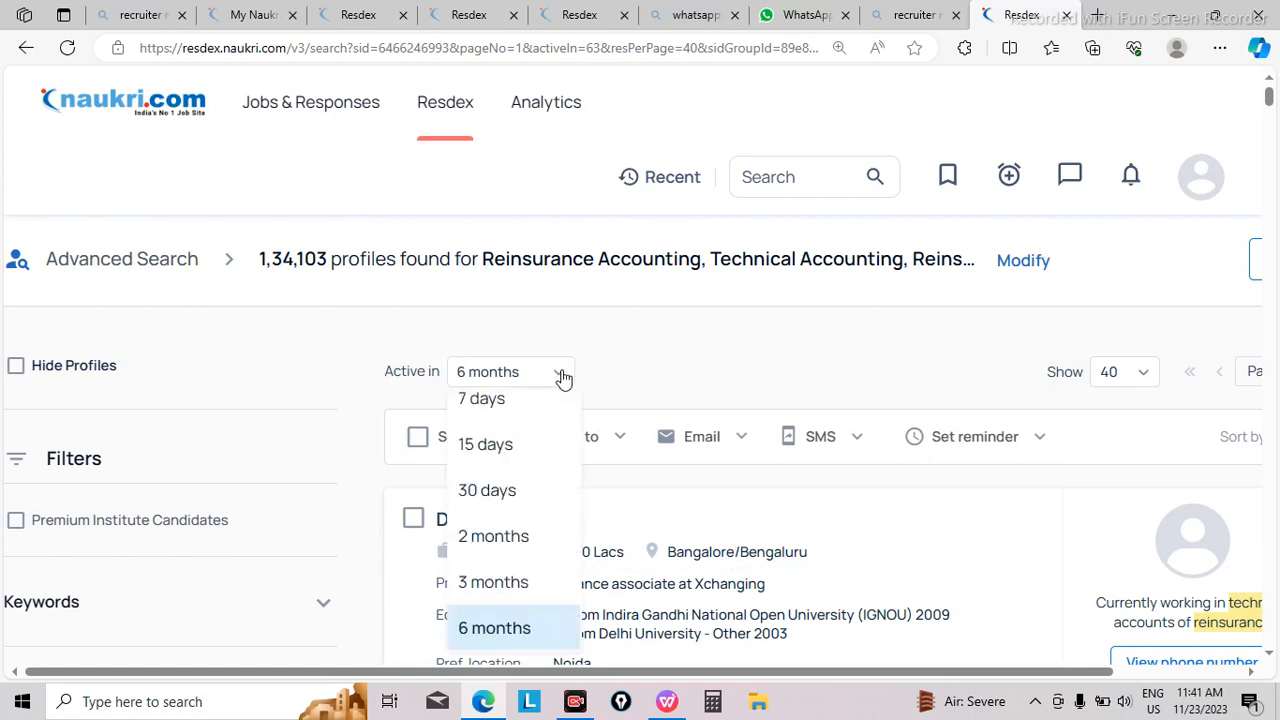
pyautogui.click(525, 493)
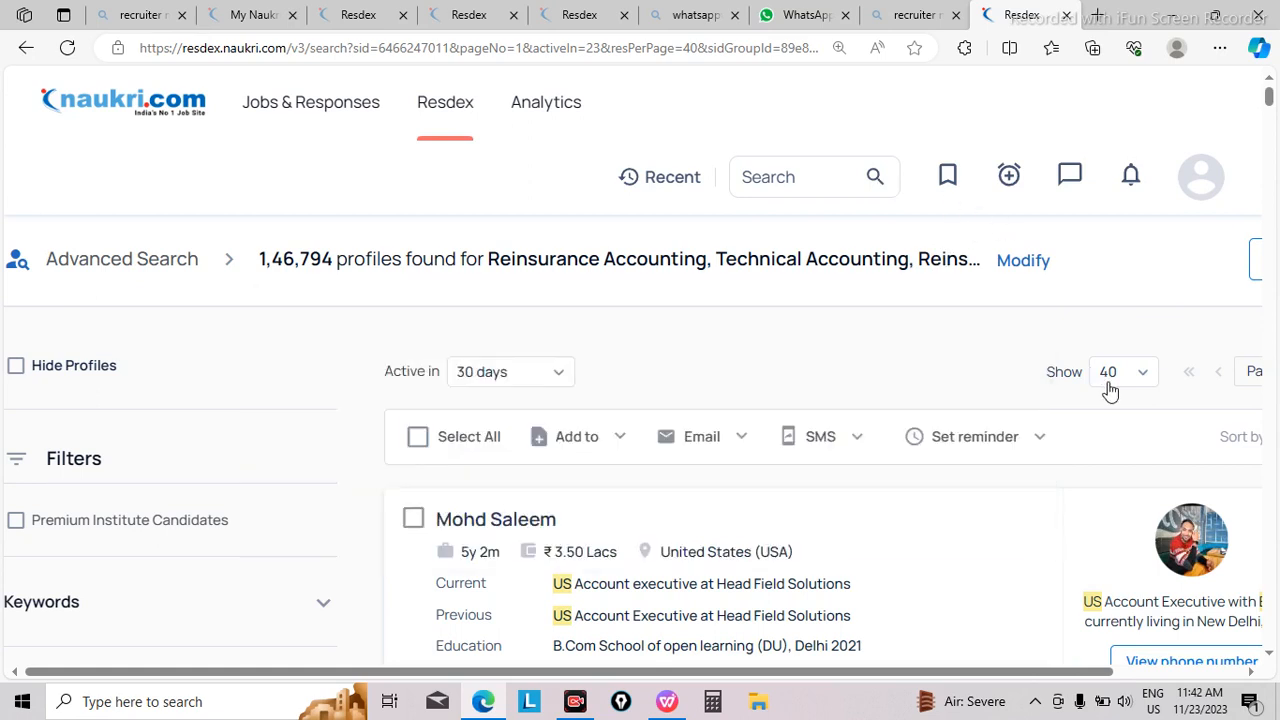
pyautogui.hotkey('ctrl', '-')
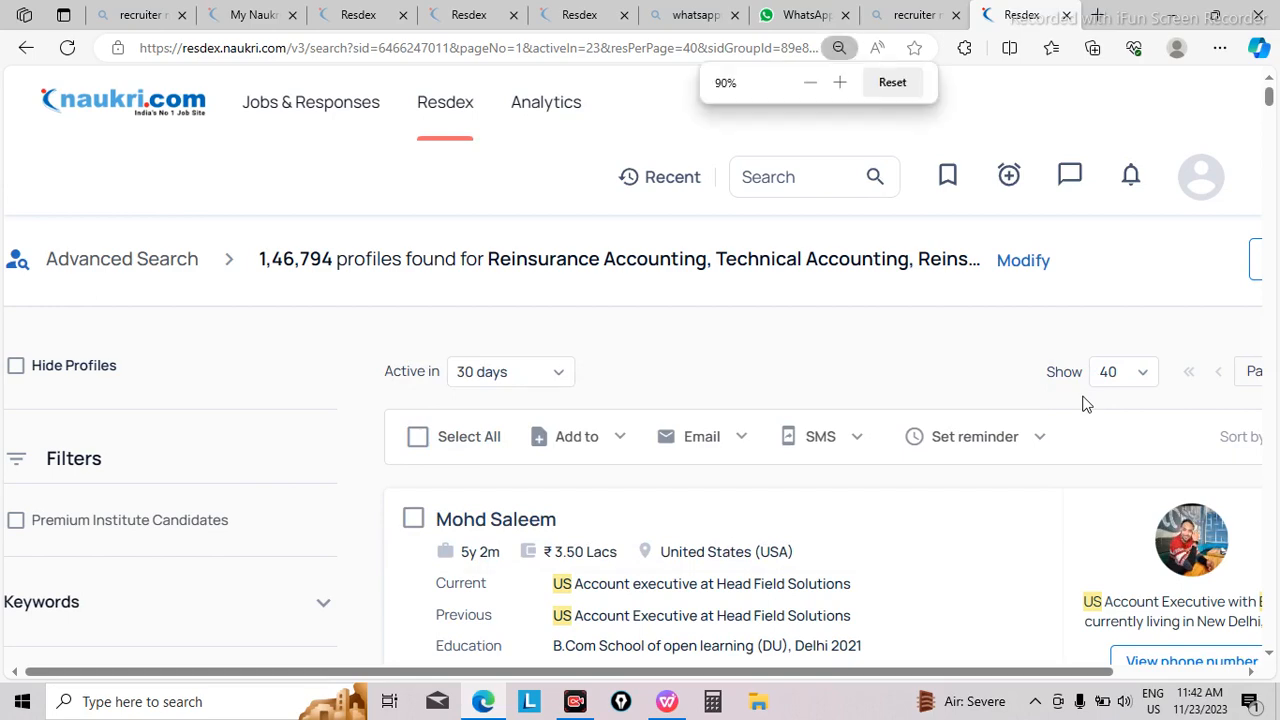
pyautogui.hotkey('ctrl', '-')
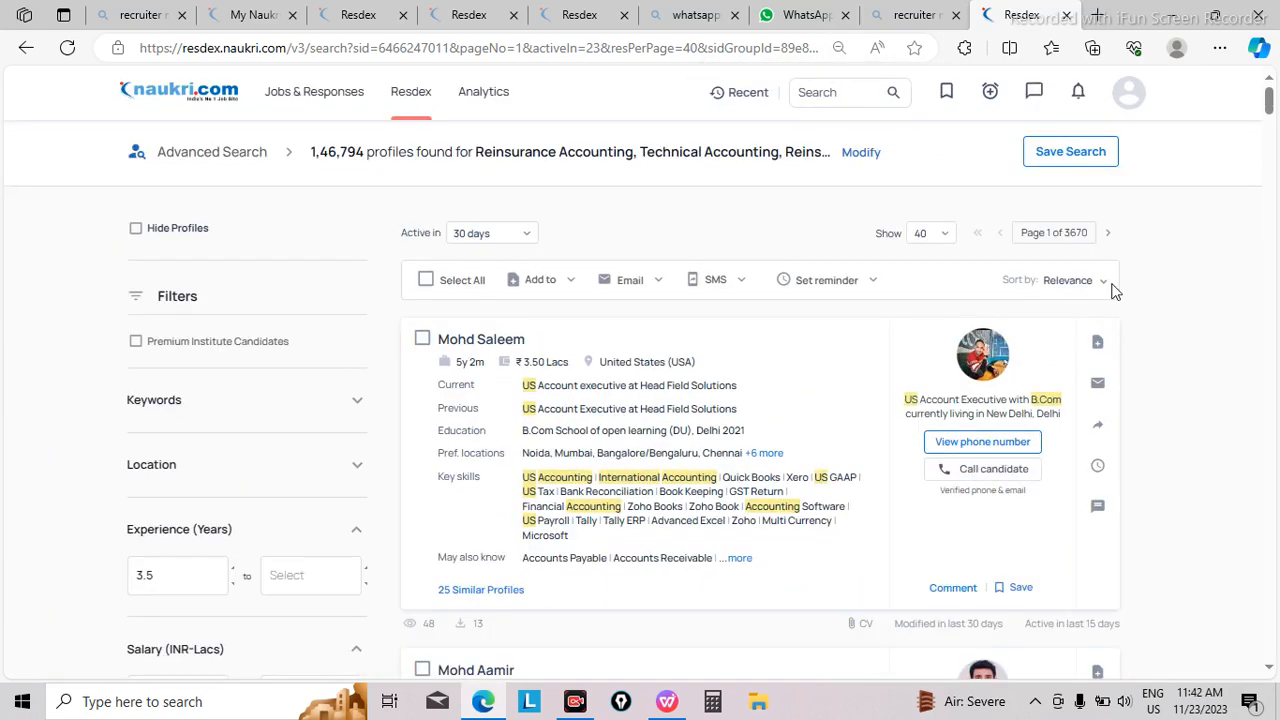
# Step: Try to save the current candidate search under the name EXL, without a profile alert
pyautogui.click(1068, 153)
pyautogui.click(507, 358)
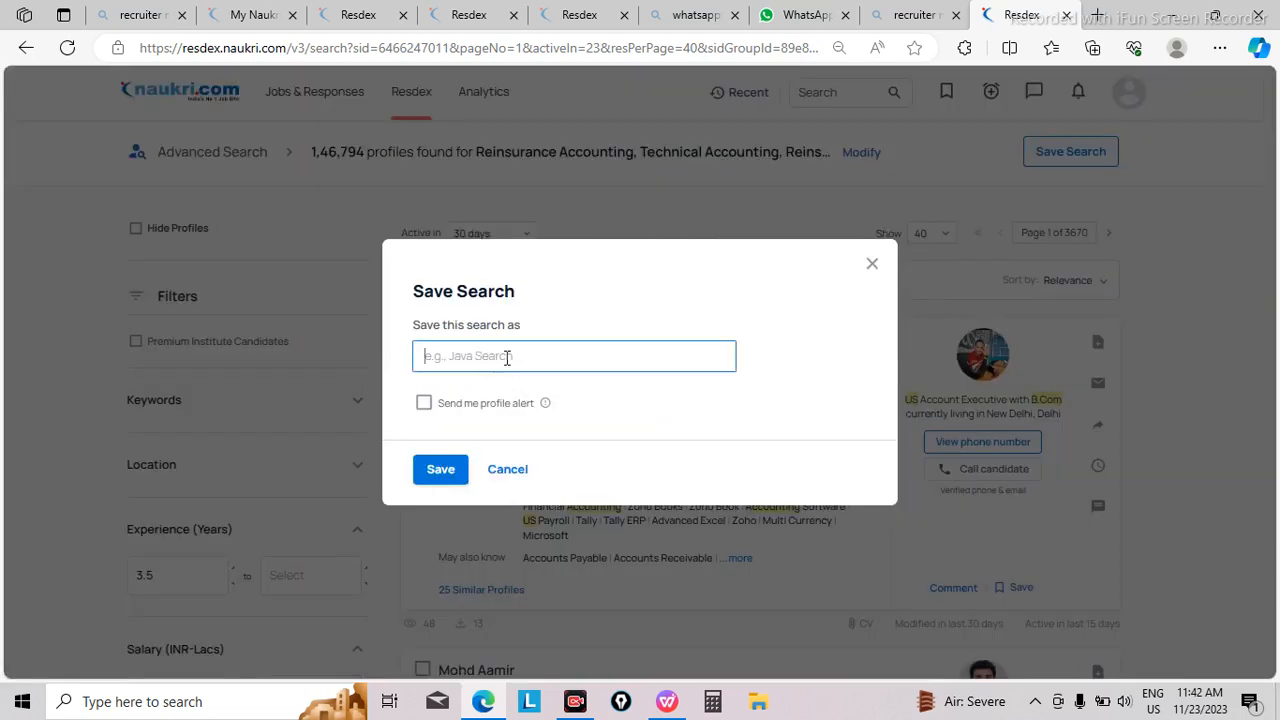
pyautogui.write('EXL')
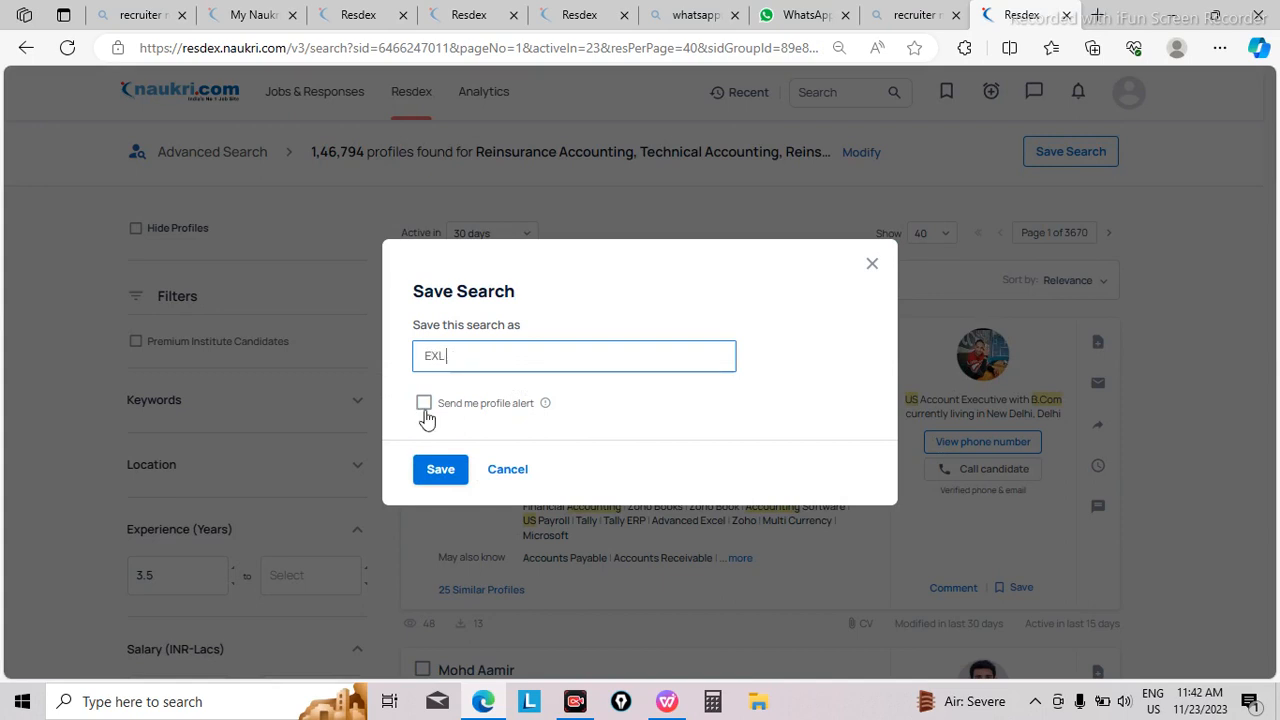
pyautogui.click(446, 480)
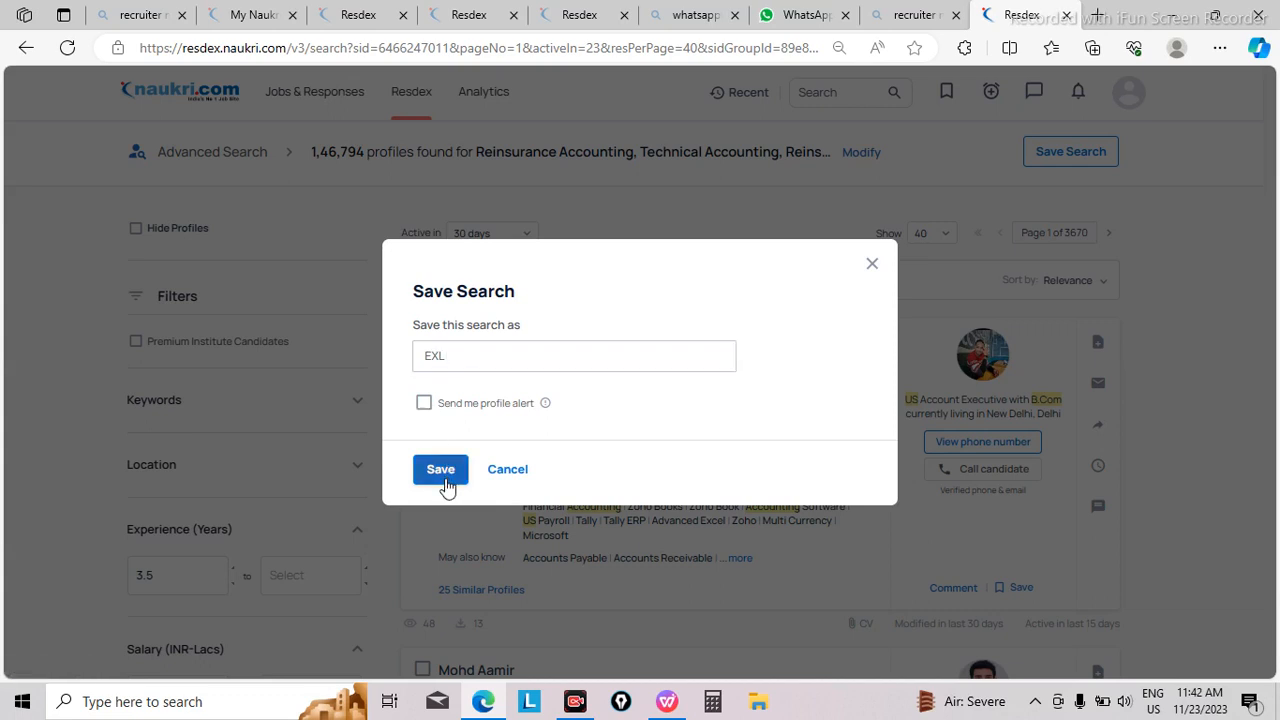
# Step: Replace the search name with a surname and save the candidate search under it
pyautogui.click(467, 347)
pyautogui.press('BackSpace')
pyautogui.press('BackSpace')
pyautogui.press('BackSpace')
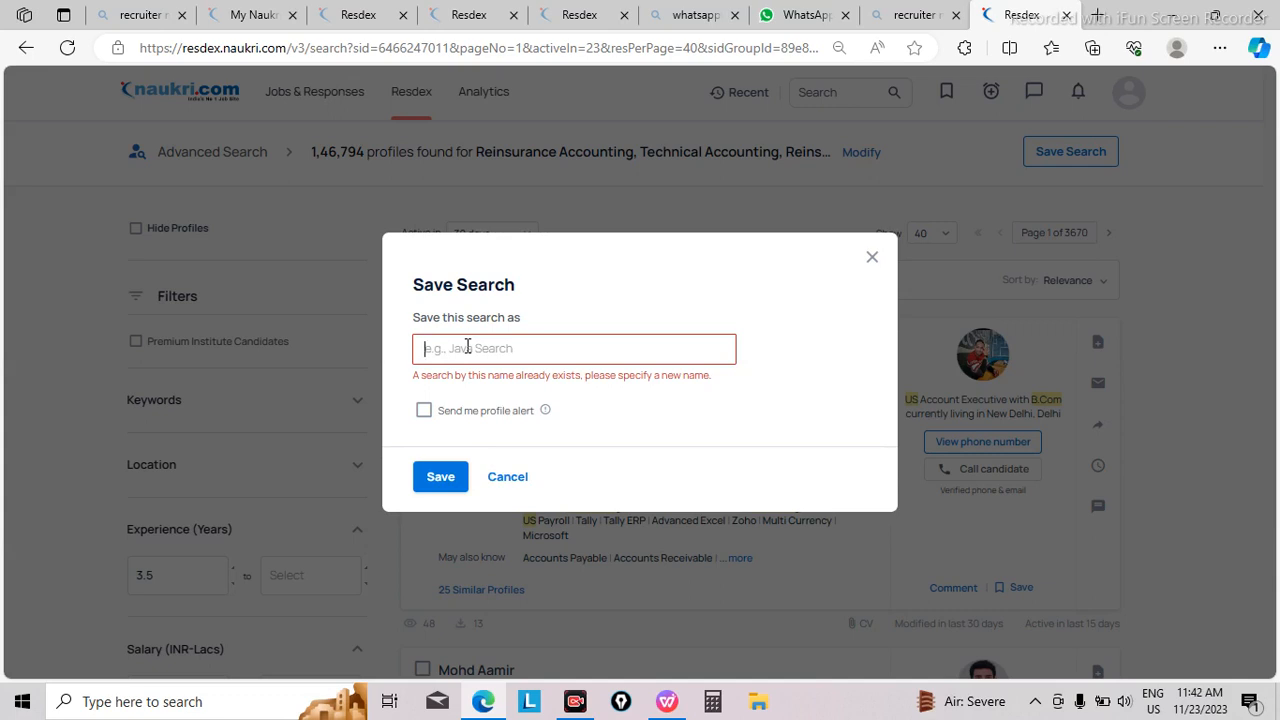
pyautogui.write('Gupta')
pyautogui.click(441, 477)
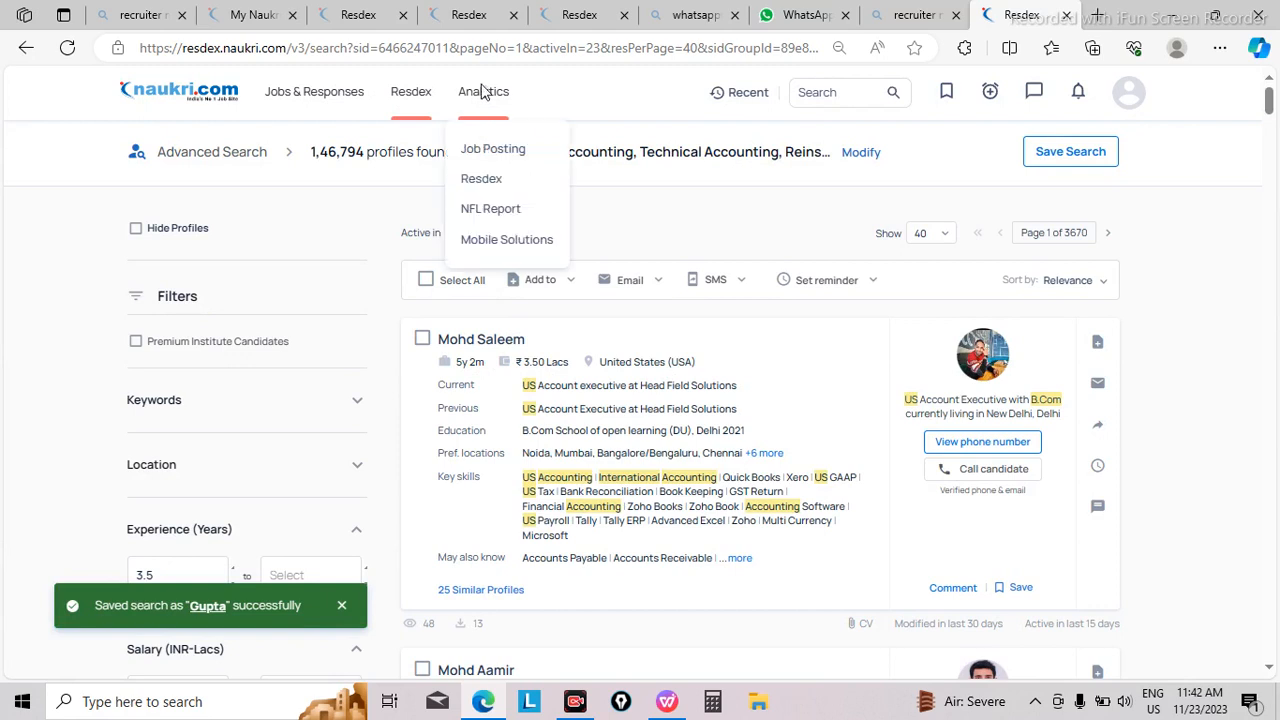
# Step: Go to the Manage Searches page listing the saved Resdex searches
pyautogui.moveTo(347, 107)
pyautogui.moveTo(398, 100)
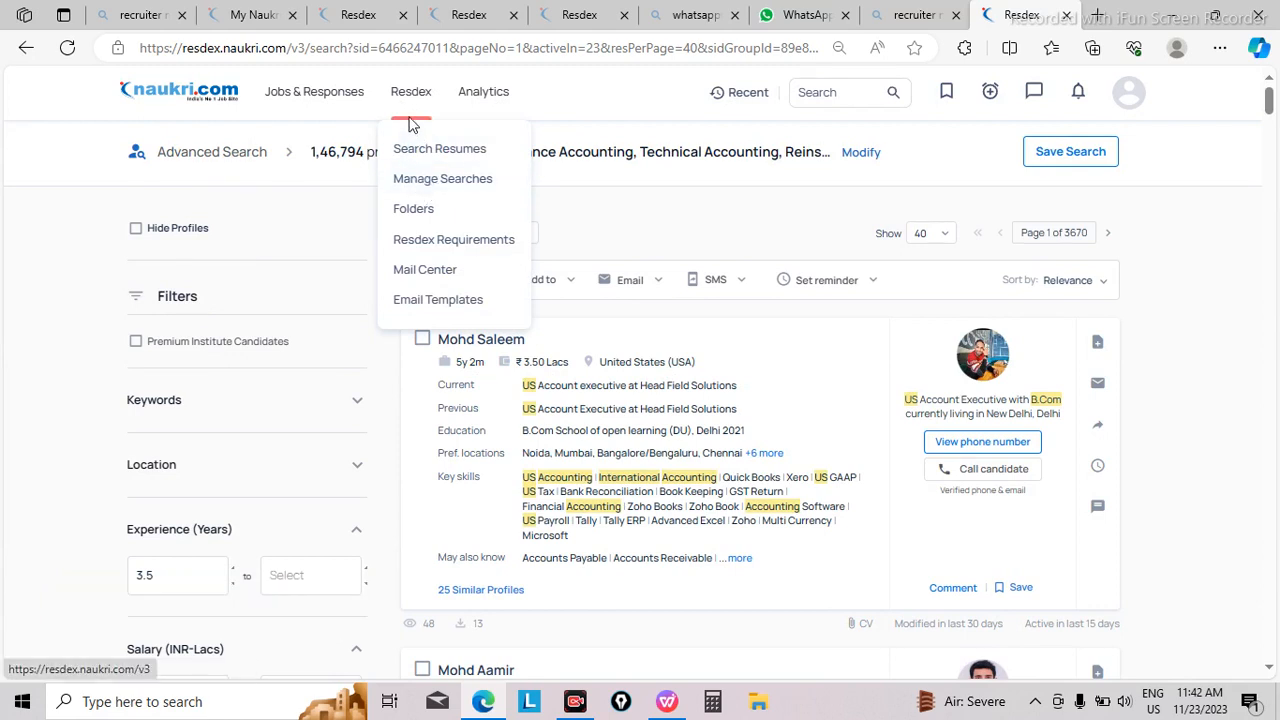
pyautogui.scroll(7, 409, 125)
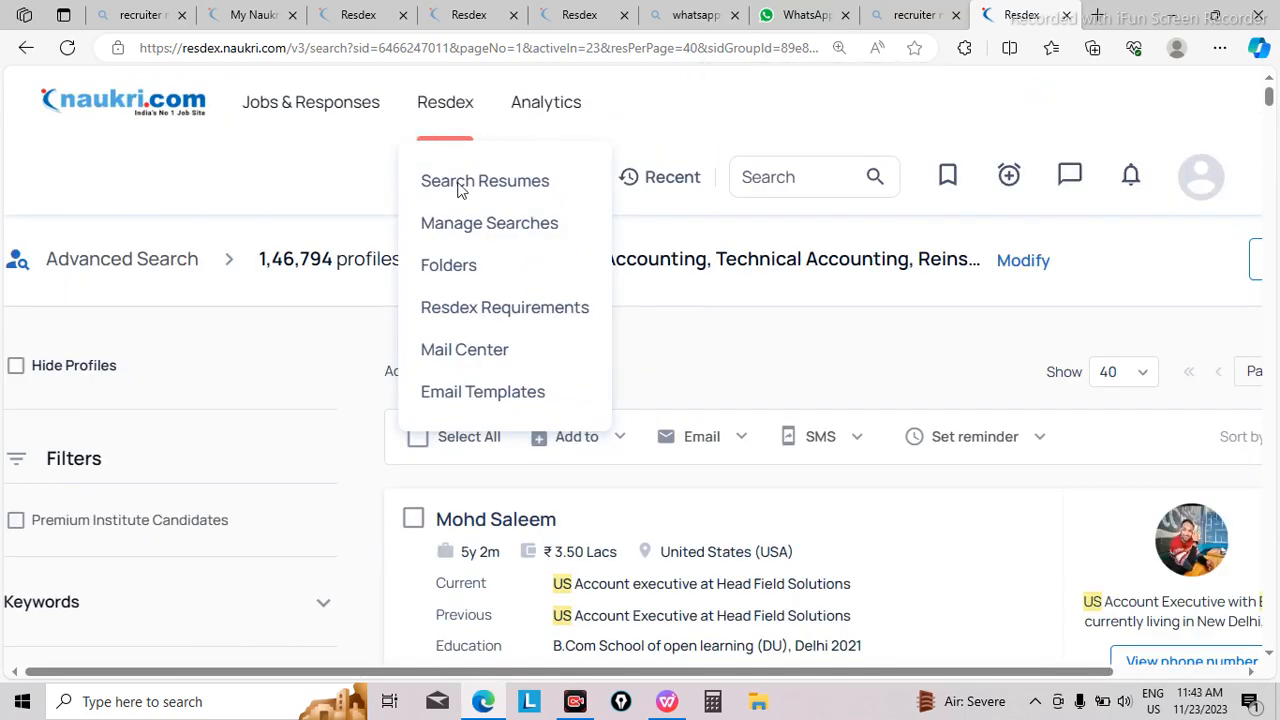
pyautogui.moveTo(686, 131)
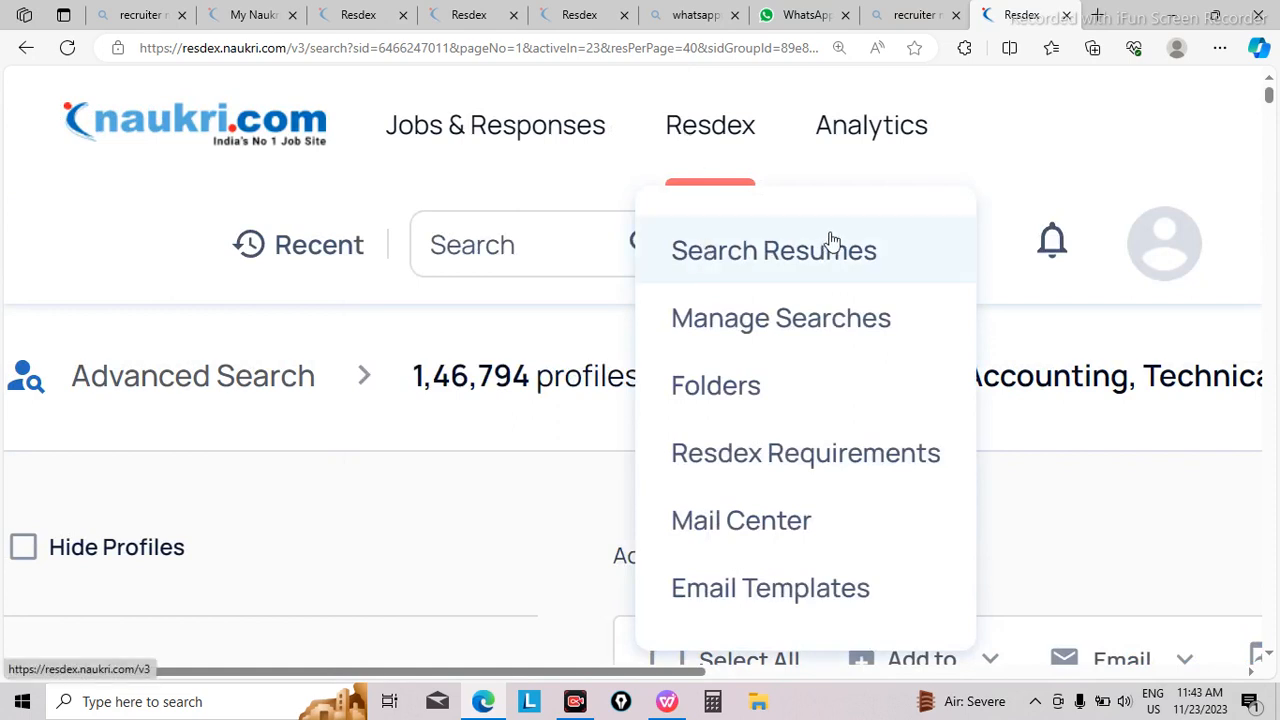
pyautogui.click(800, 317)
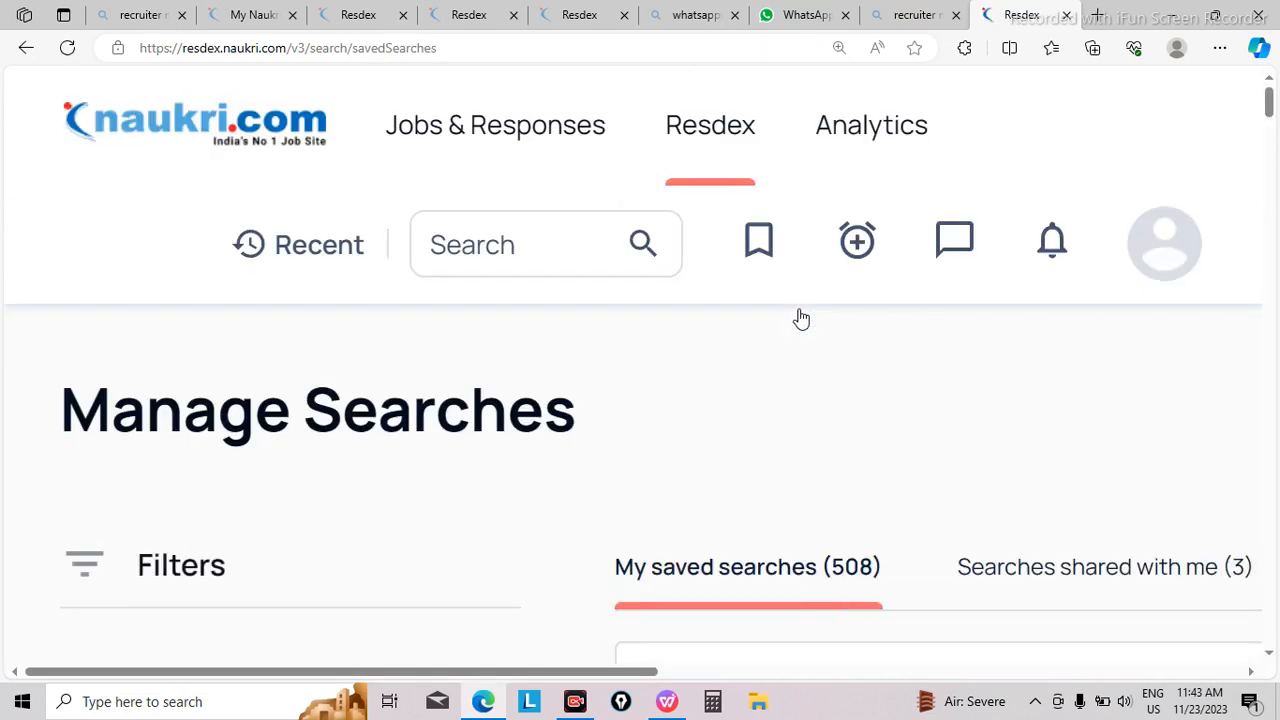
pyautogui.hotkey('ctrl', '-')
pyautogui.hotkey('ctrl', '-')
pyautogui.hotkey('ctrl', '-')
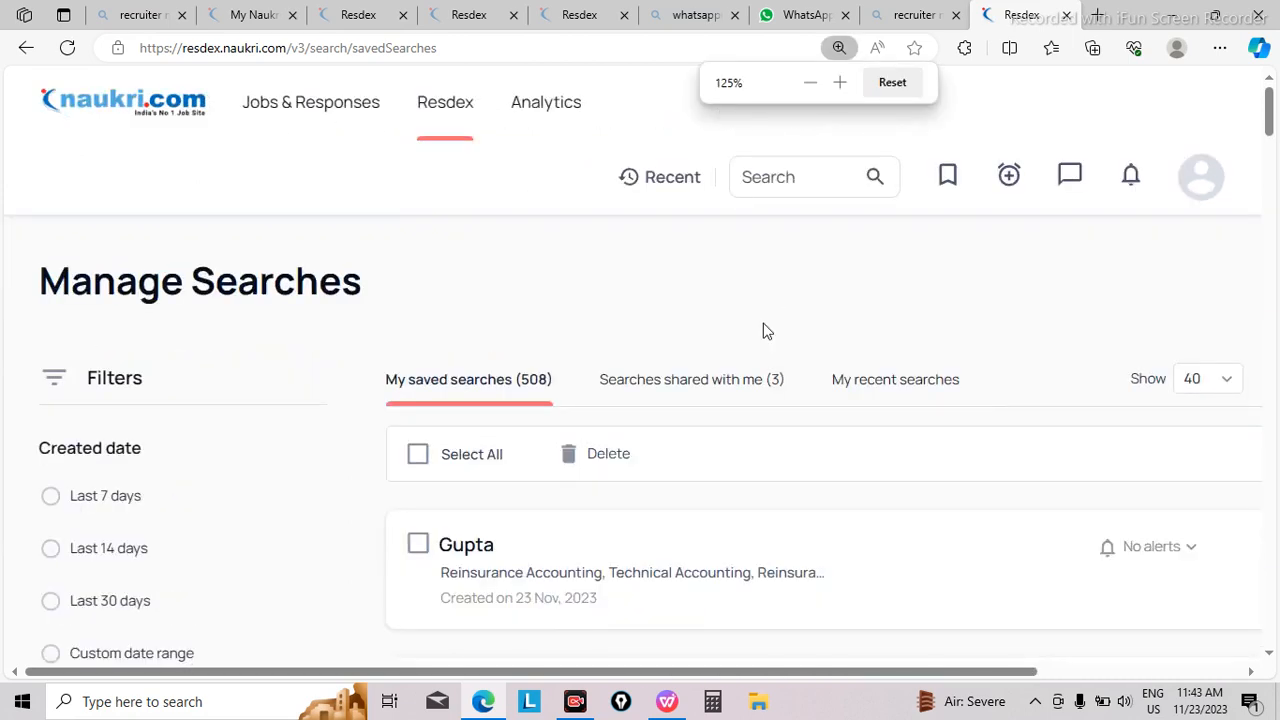
# Step: Open the results of the newest saved search, created on 23 Nov, 2023
pyautogui.click(465, 551)
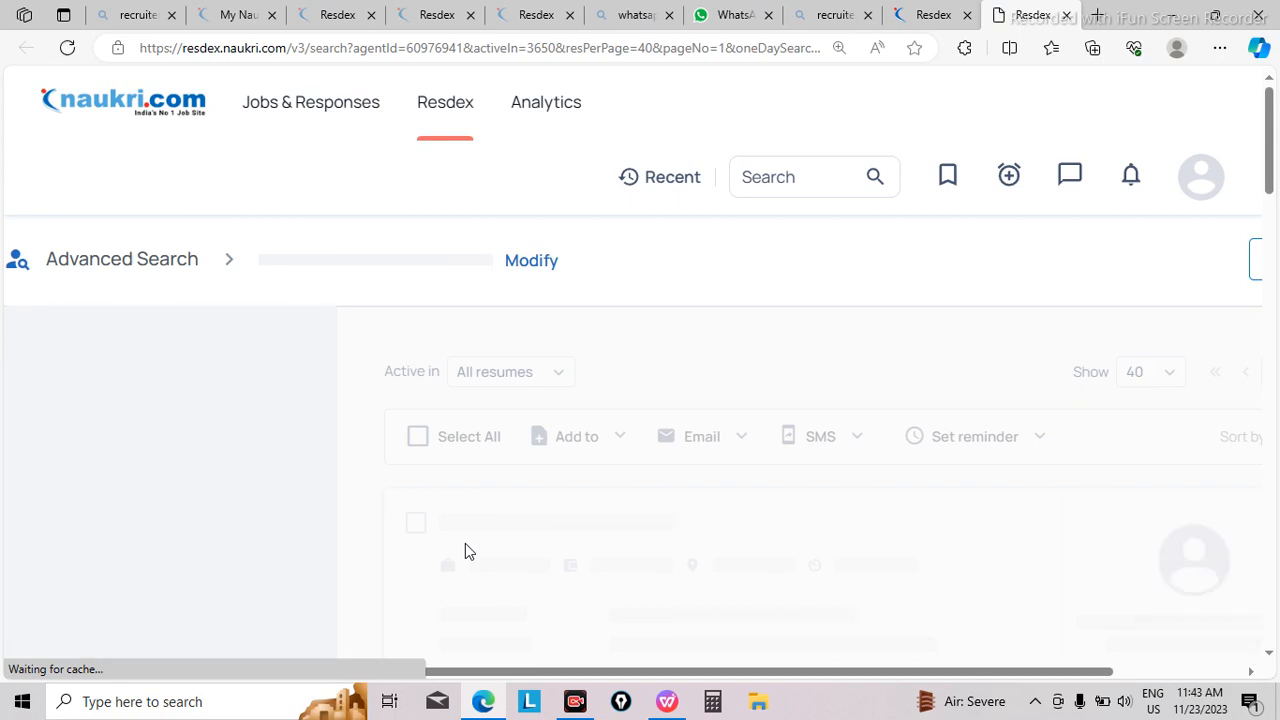
pyautogui.hotkey('ctrl', '-')
pyautogui.hotkey('ctrl', '-')
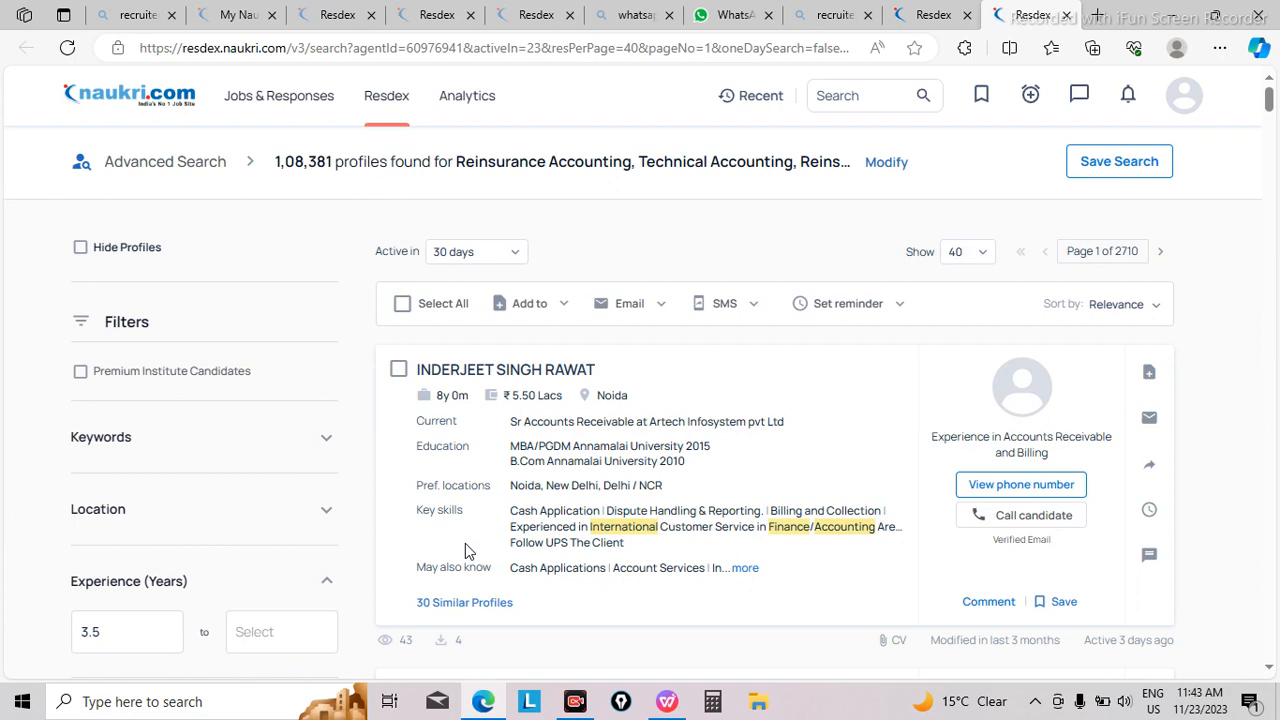
# Step: Examine the first candidate cards in the results for experience, salary, location, education and key skills
pyautogui.moveTo(405, 205)
pyautogui.moveTo(1268, 100); pyautogui.dragTo(1268, 115)
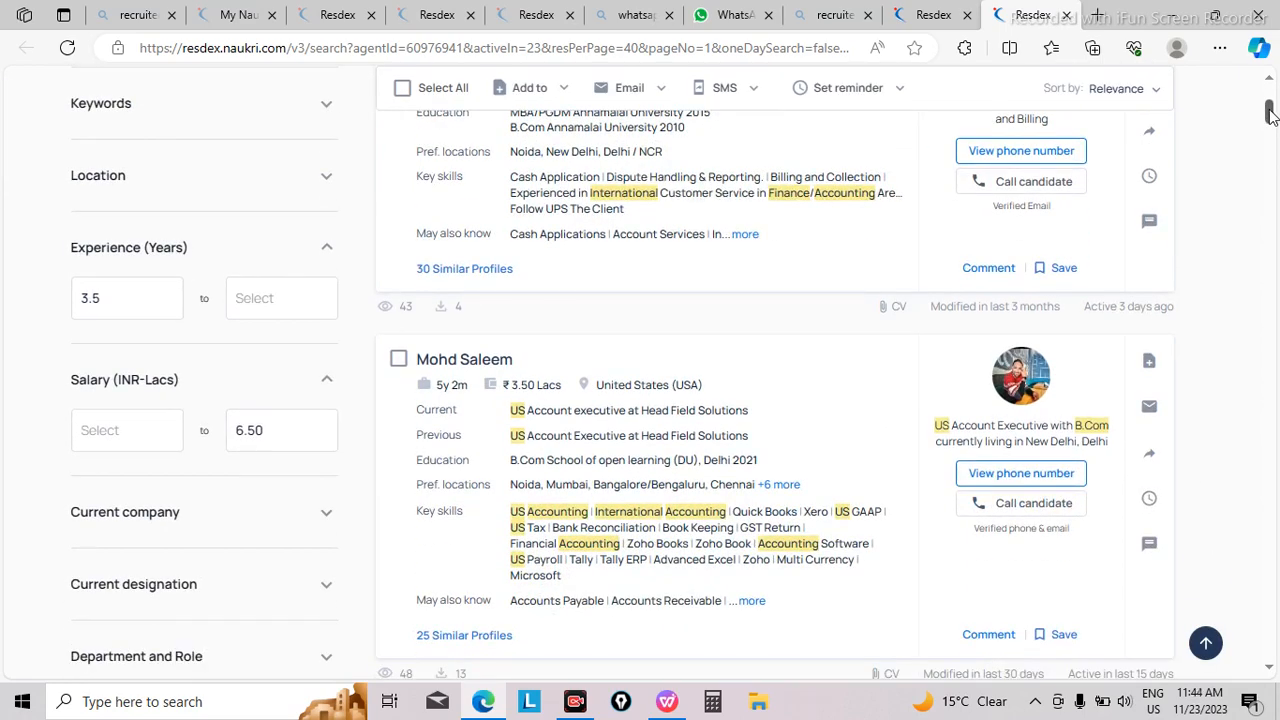
pyautogui.scroll(4, 1270, 117)
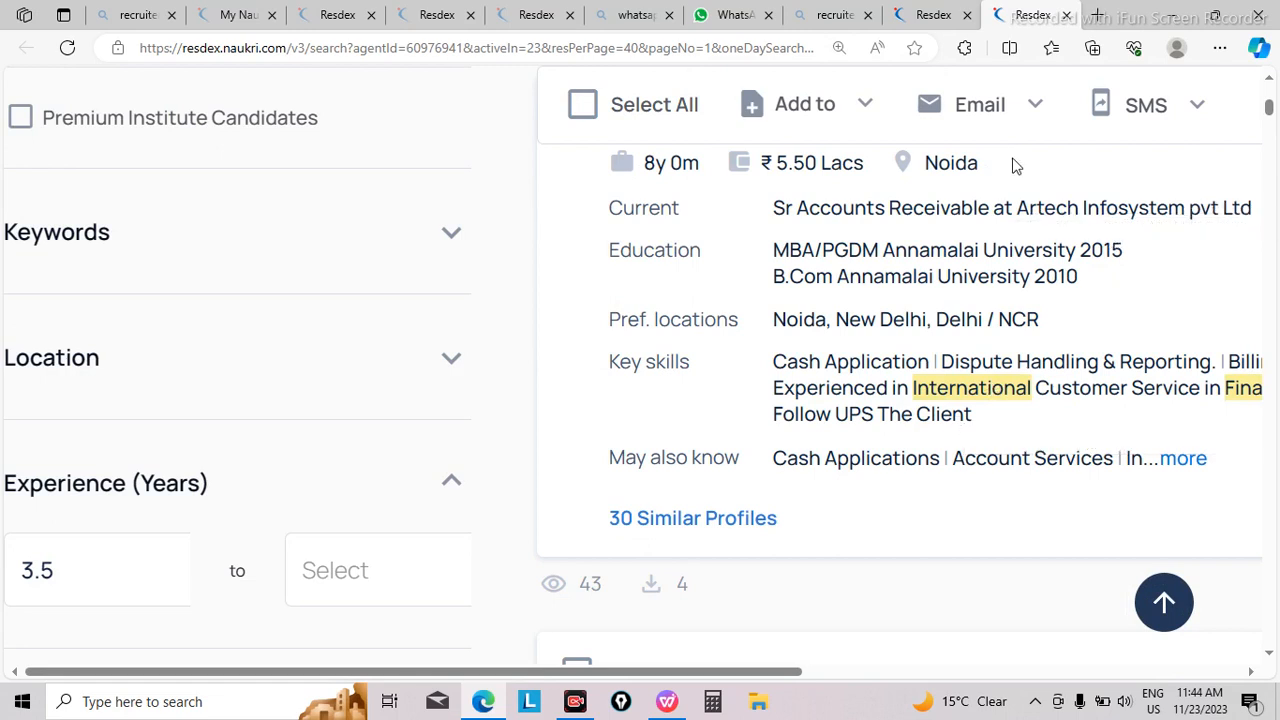
pyautogui.hotkey('ctrl', '-')
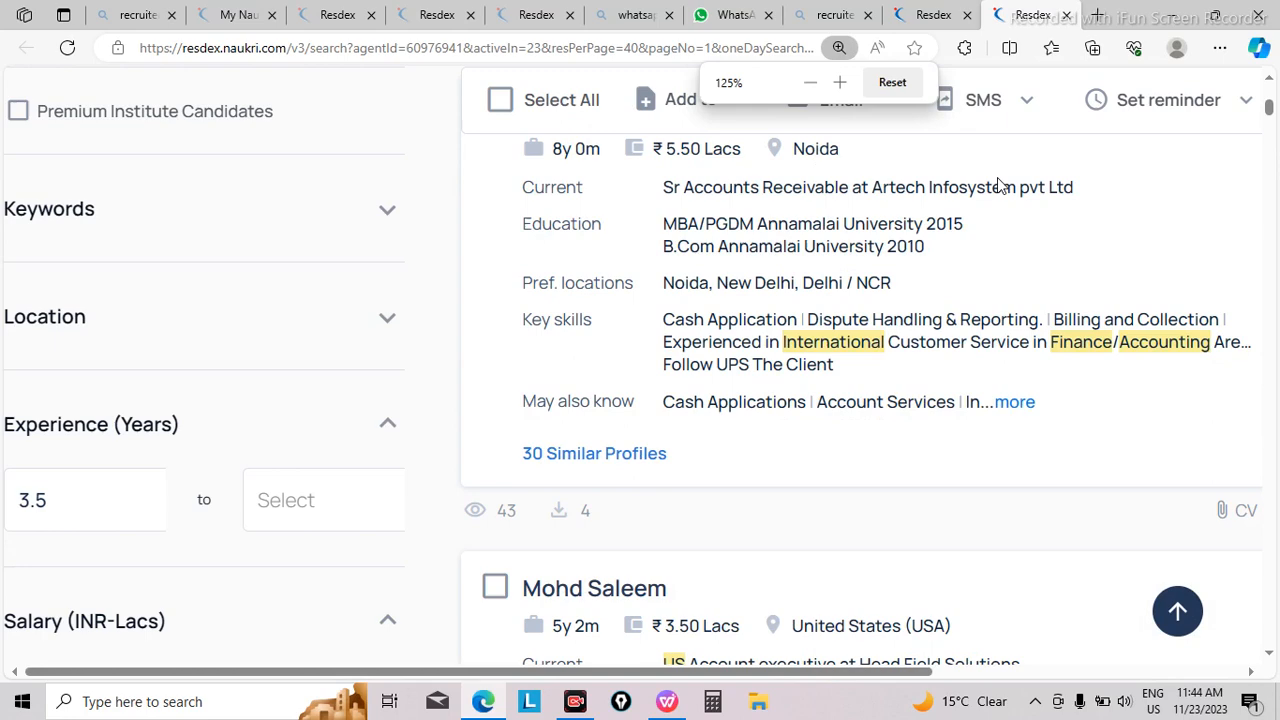
pyautogui.hotkey('ctrl', '-')
pyautogui.hotkey('ctrl', '-')
pyautogui.hotkey('ctrl', '-')
pyautogui.hotkey('ctrl', '-')
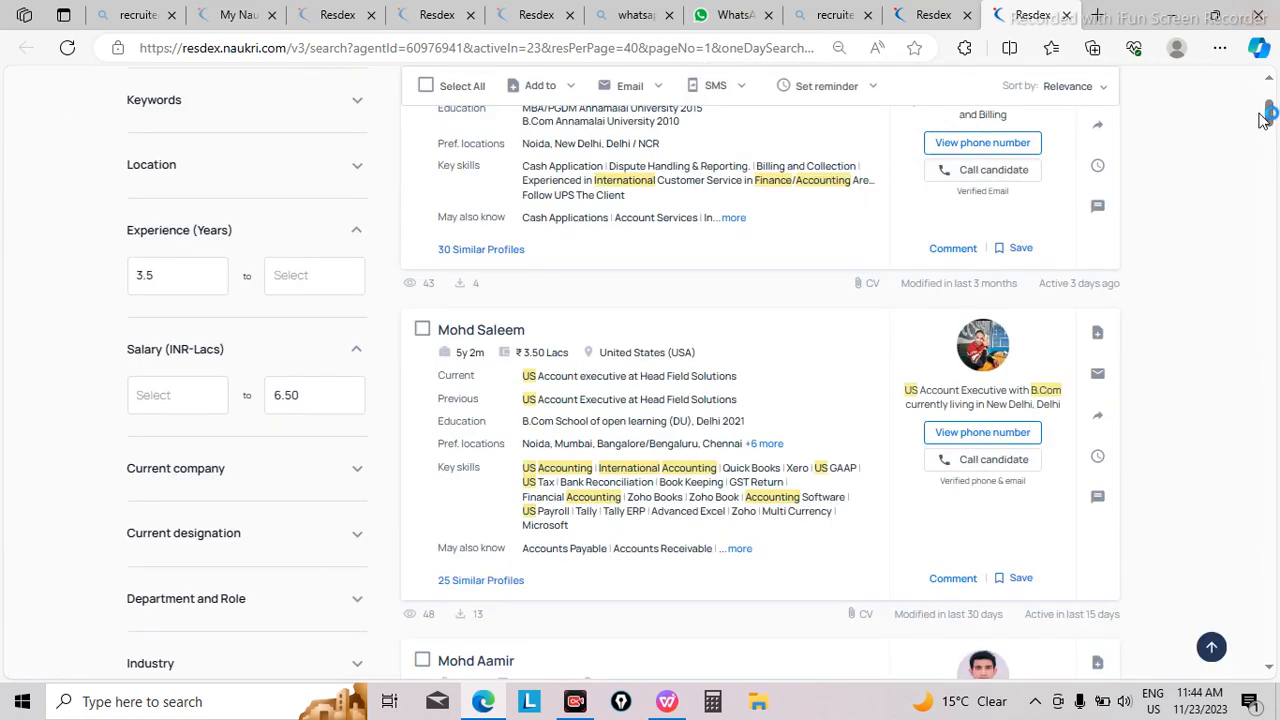
pyautogui.scroll(5, 1270, 118)
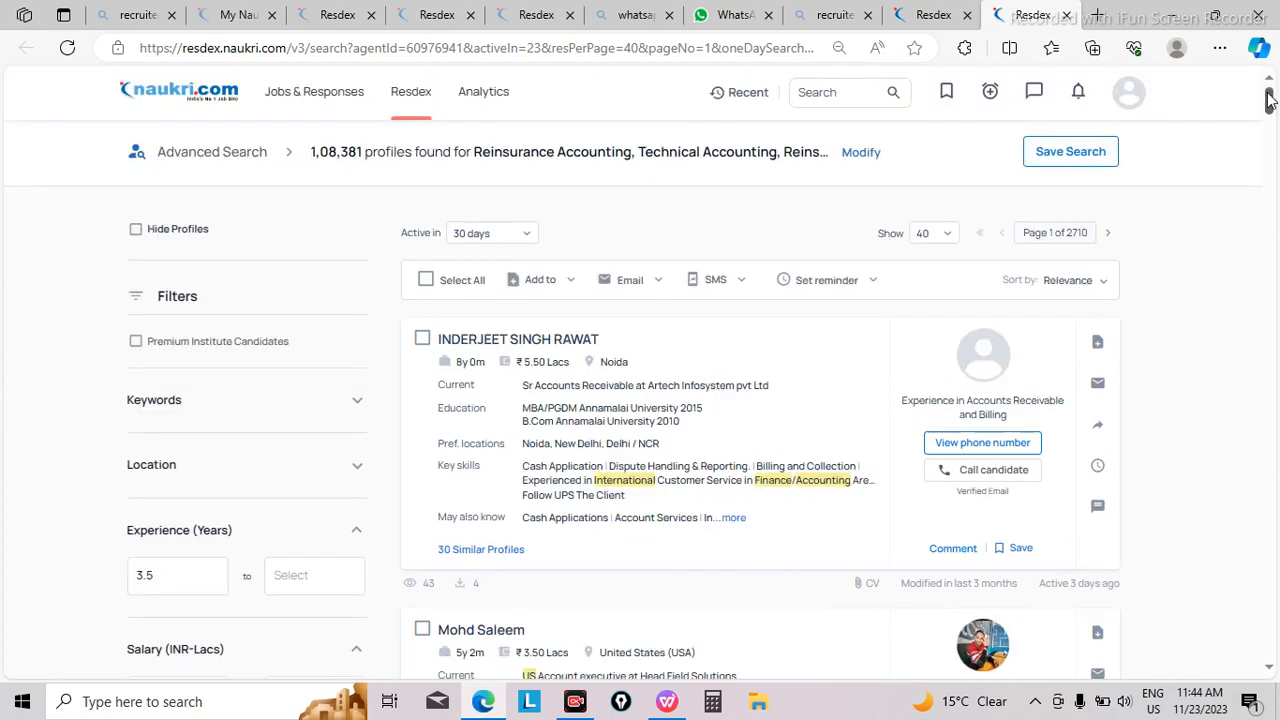
pyautogui.scroll(-4, 1270, 113)
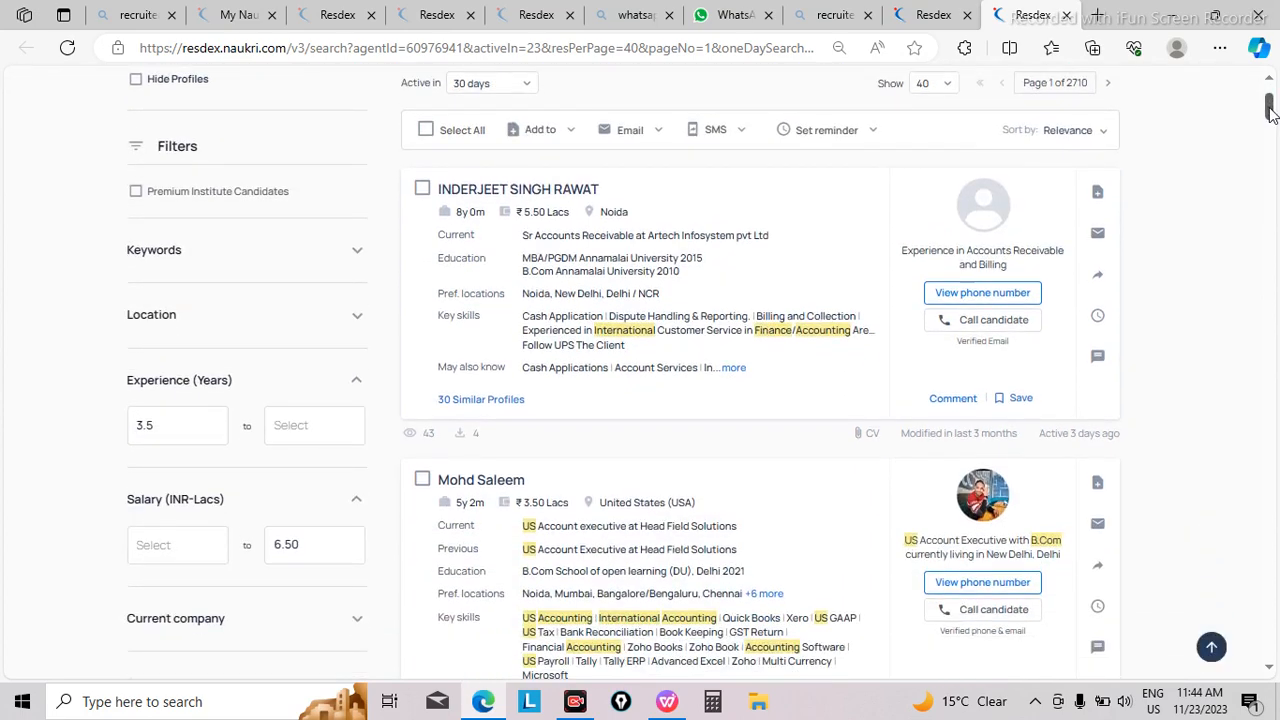
pyautogui.scroll(-3, 1268, 115)
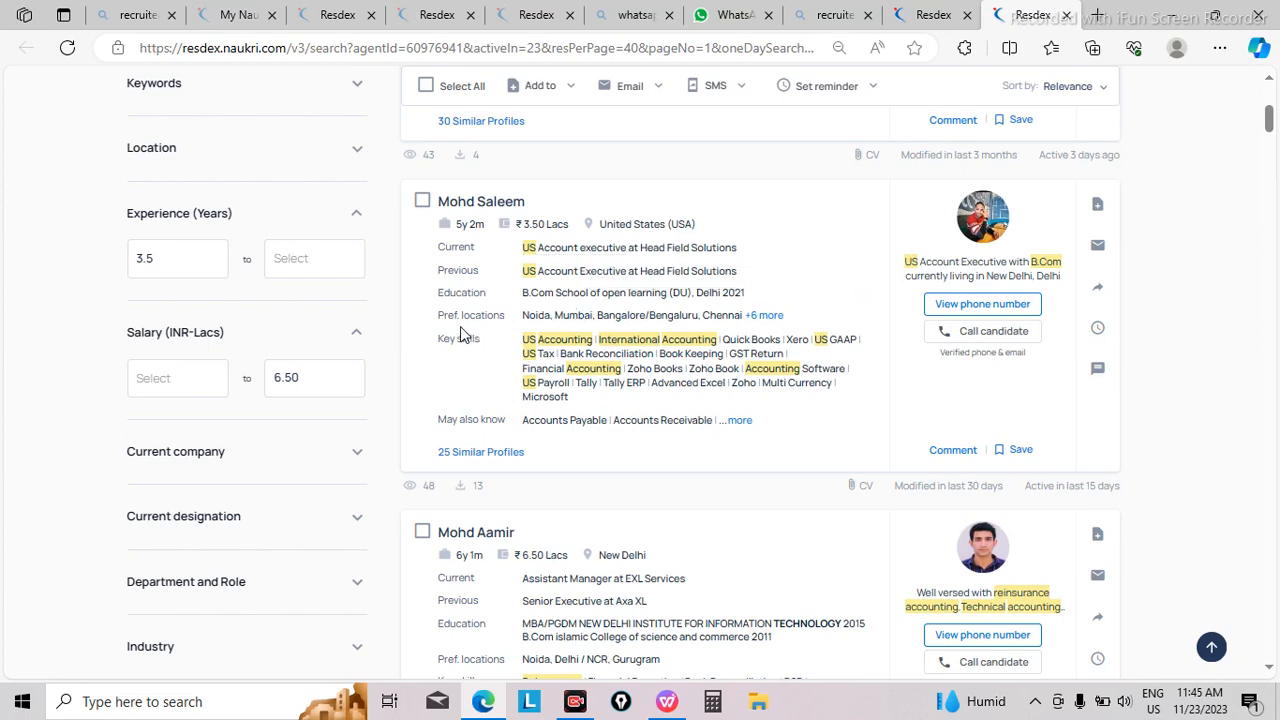
# Step: Examine the second candidate's card closely, including current role, education, preferred locations and highlighted key skills
pyautogui.scroll(2, 460, 335)
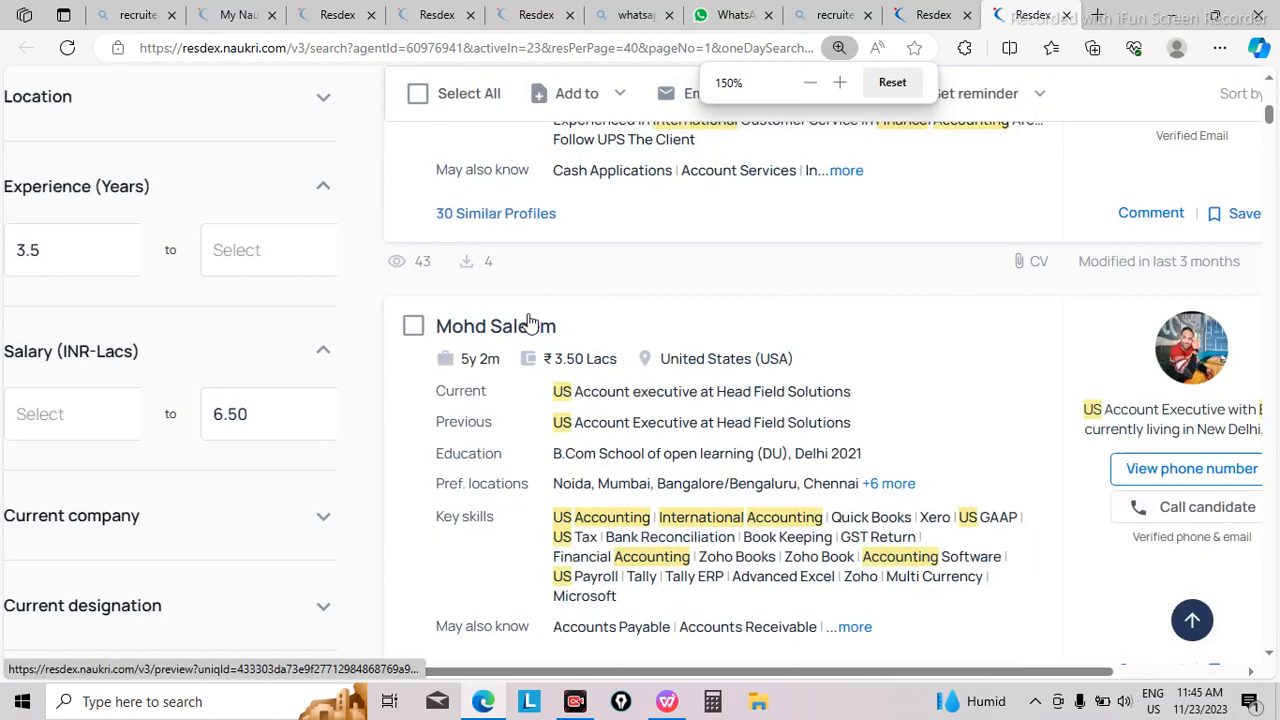
pyautogui.scroll(1, 838, 480)
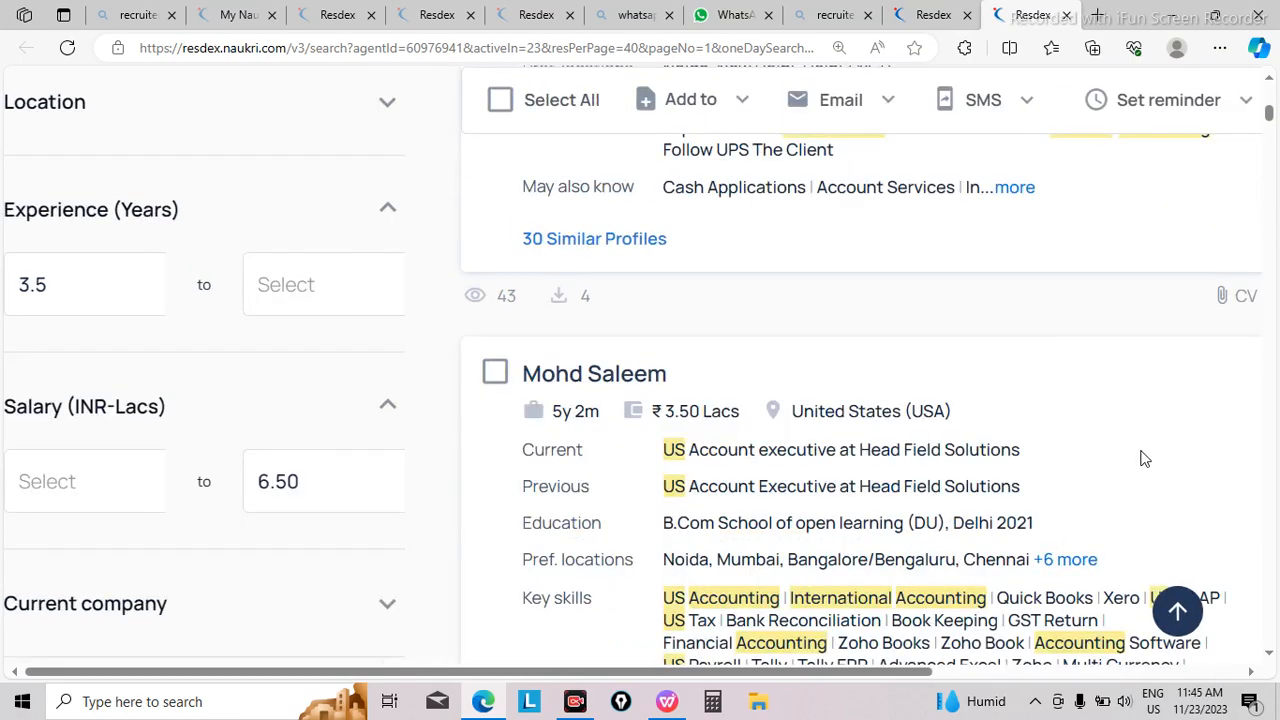
pyautogui.scroll(-3, 1145, 459)
pyautogui.scroll(2, 1145, 459)
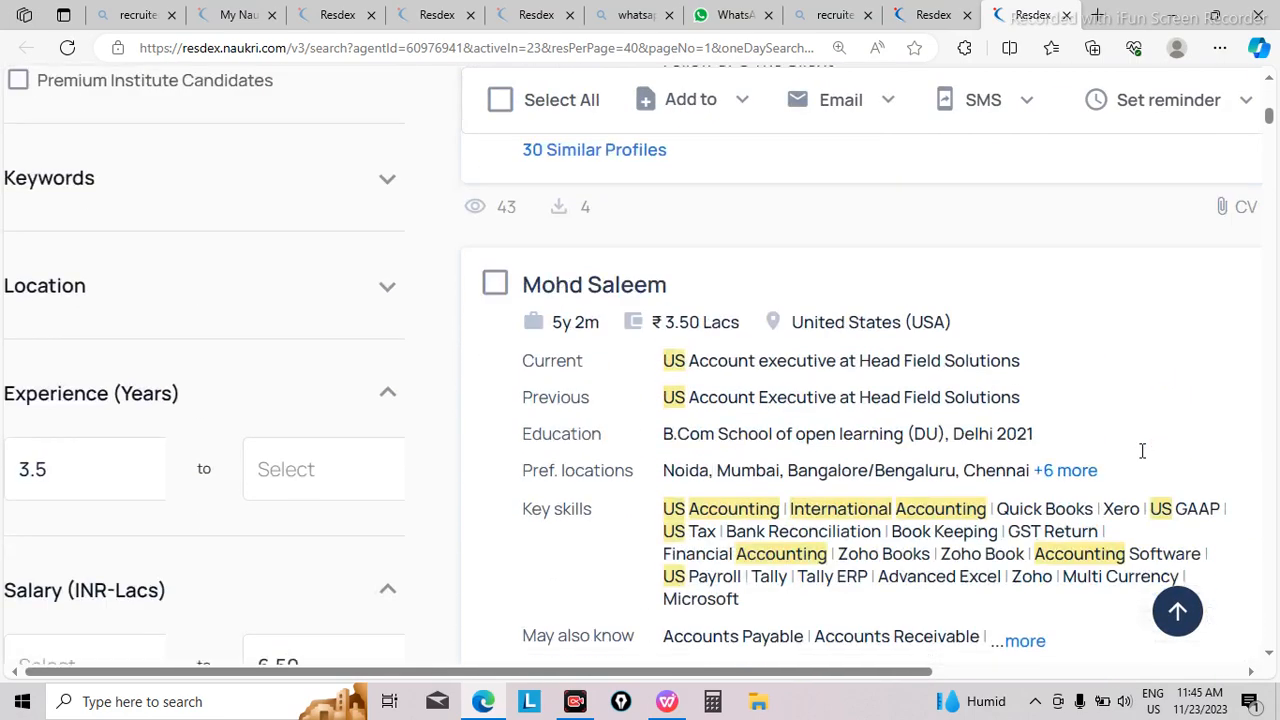
pyautogui.hscroll(1, 1145, 459)
pyautogui.hscroll(1, 1145, 459)
pyautogui.scroll(-2, 1145, 459)
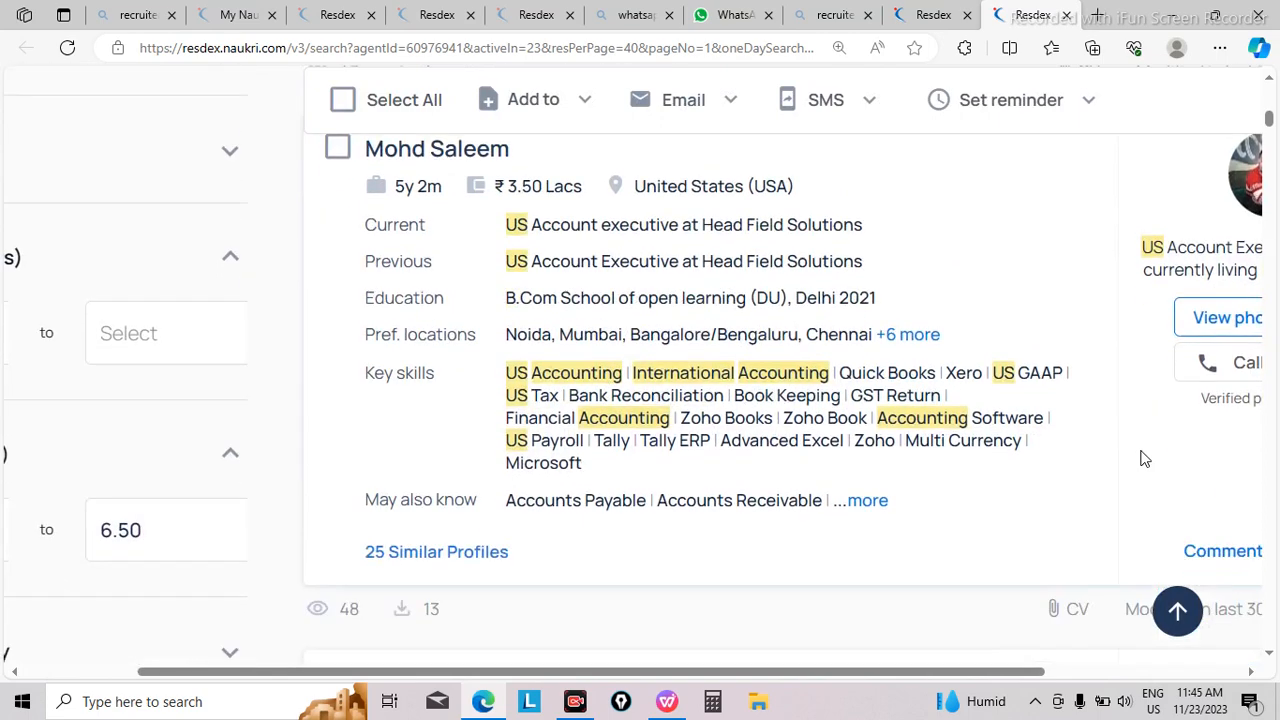
pyautogui.scroll(1, 1145, 459)
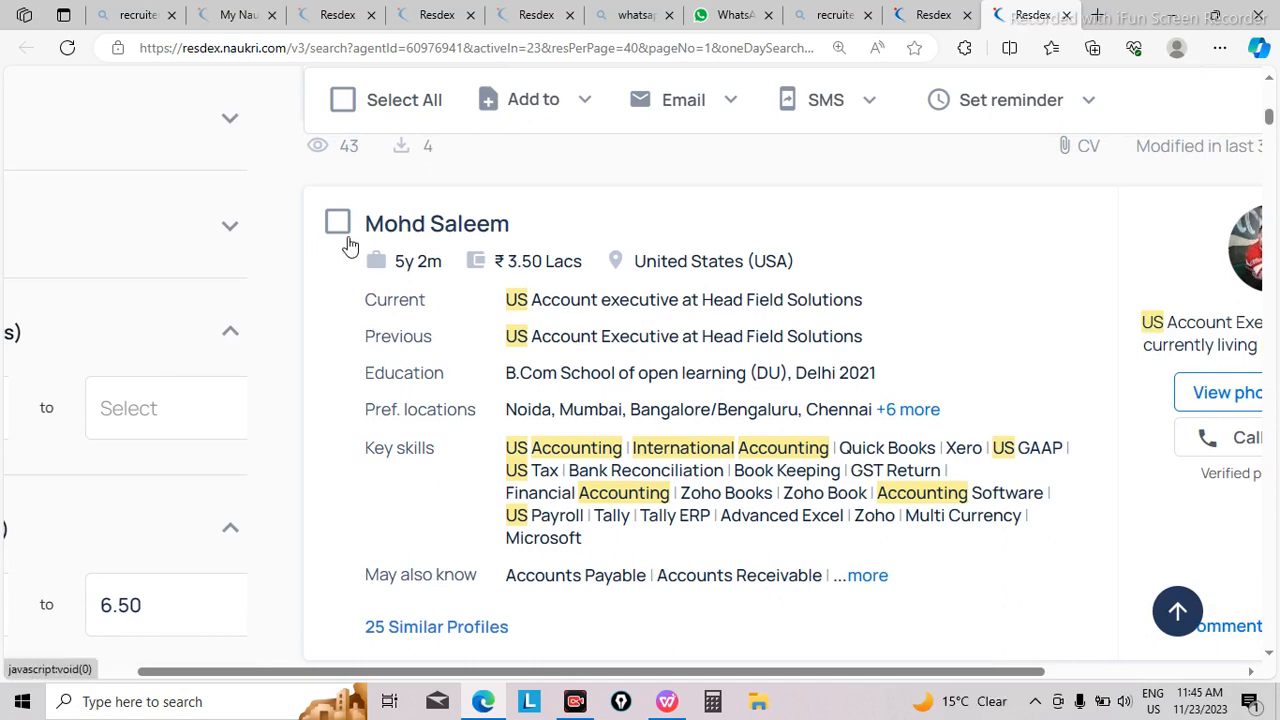
pyautogui.hotkey('ctrl', '-')
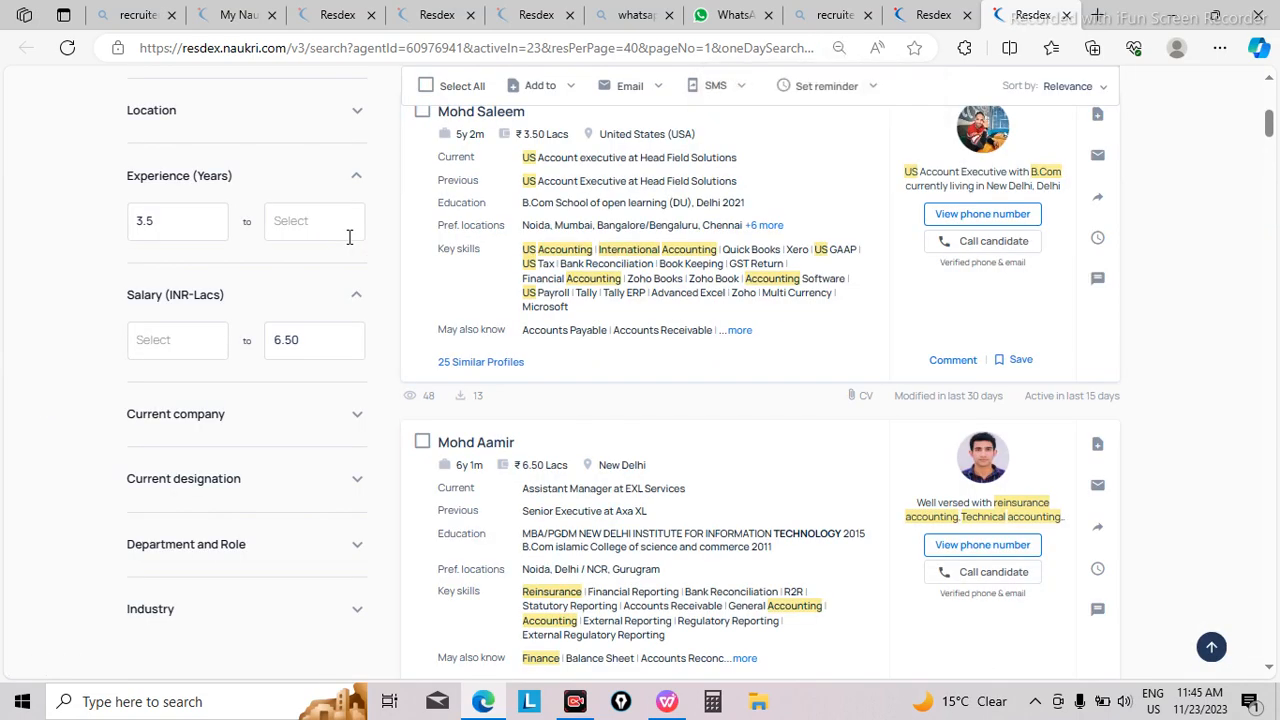
pyautogui.hotkey('ctrl', '-')
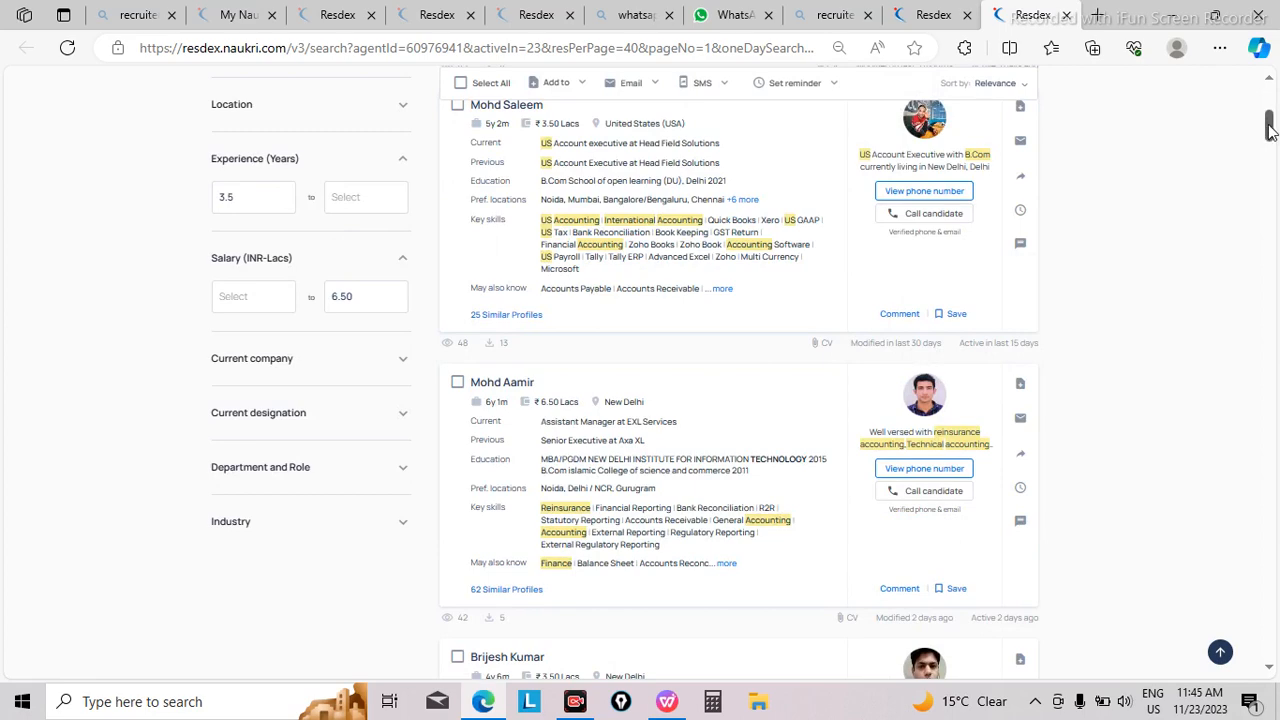
# Step: Select all profiles on the first results page and clear the selection again
pyautogui.moveTo(1270, 132); pyautogui.dragTo(1275, 113)
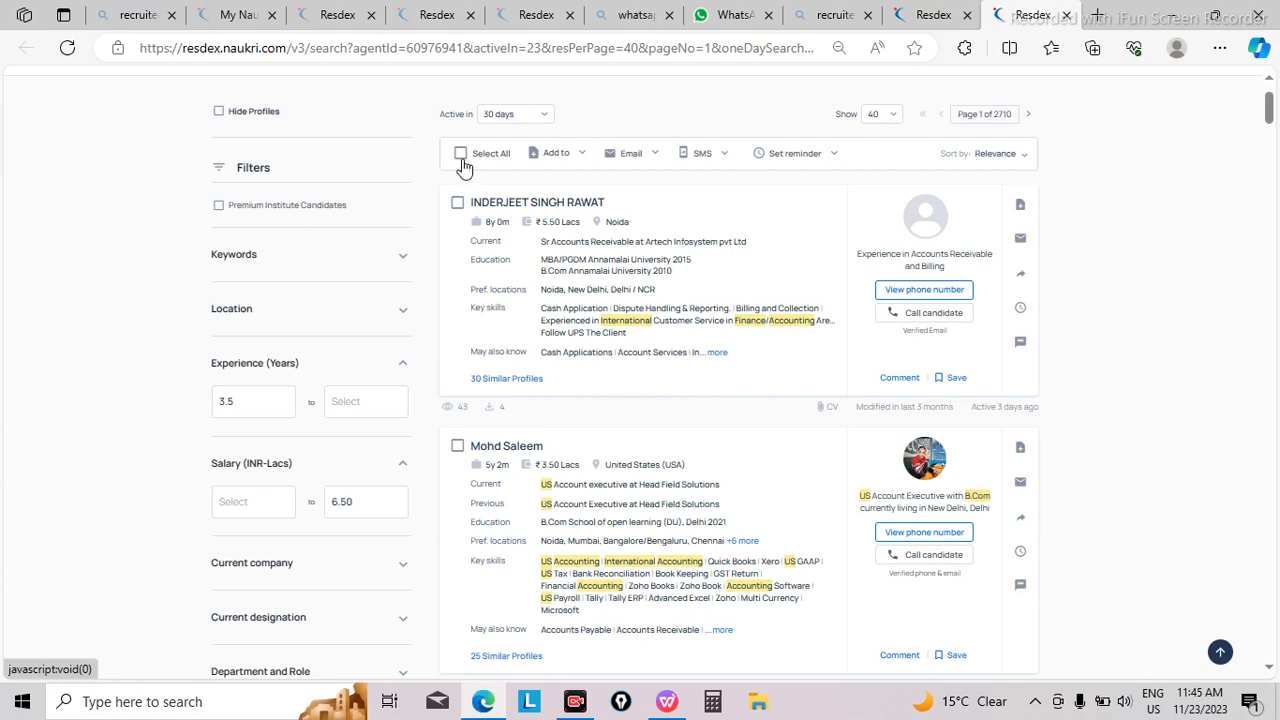
pyautogui.hotkey('ctrl', '+')
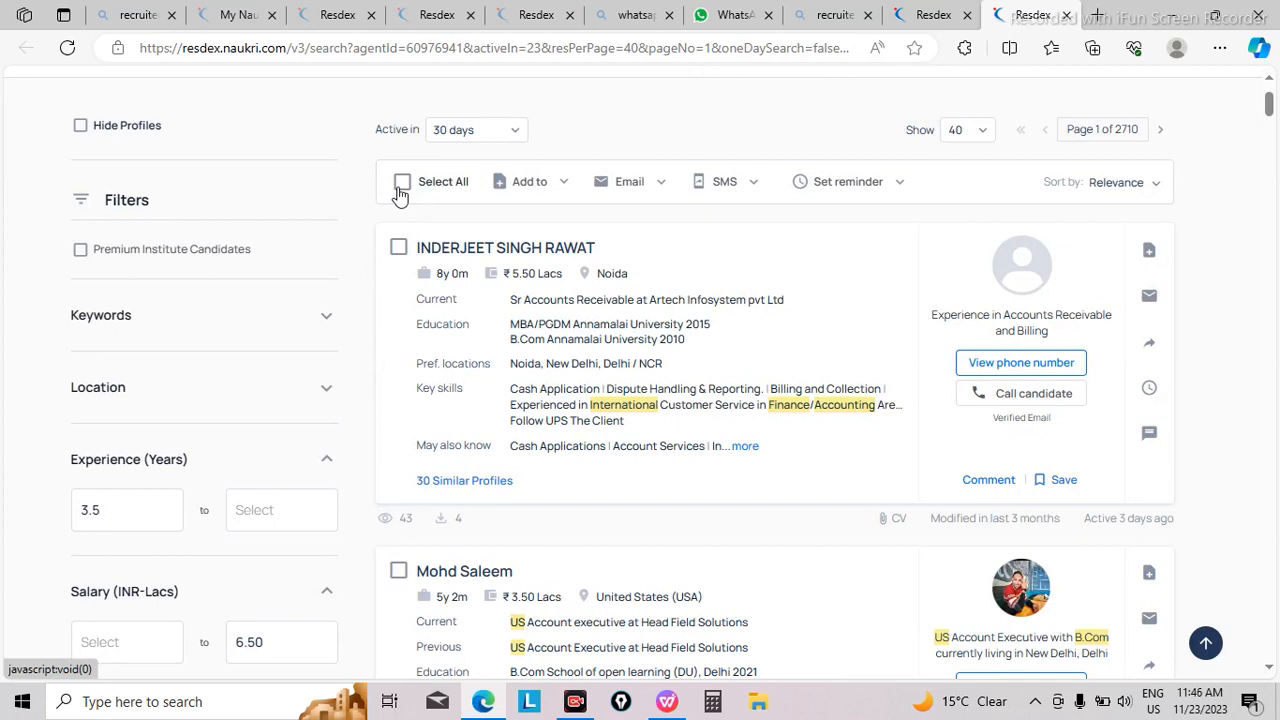
pyautogui.click(400, 186)
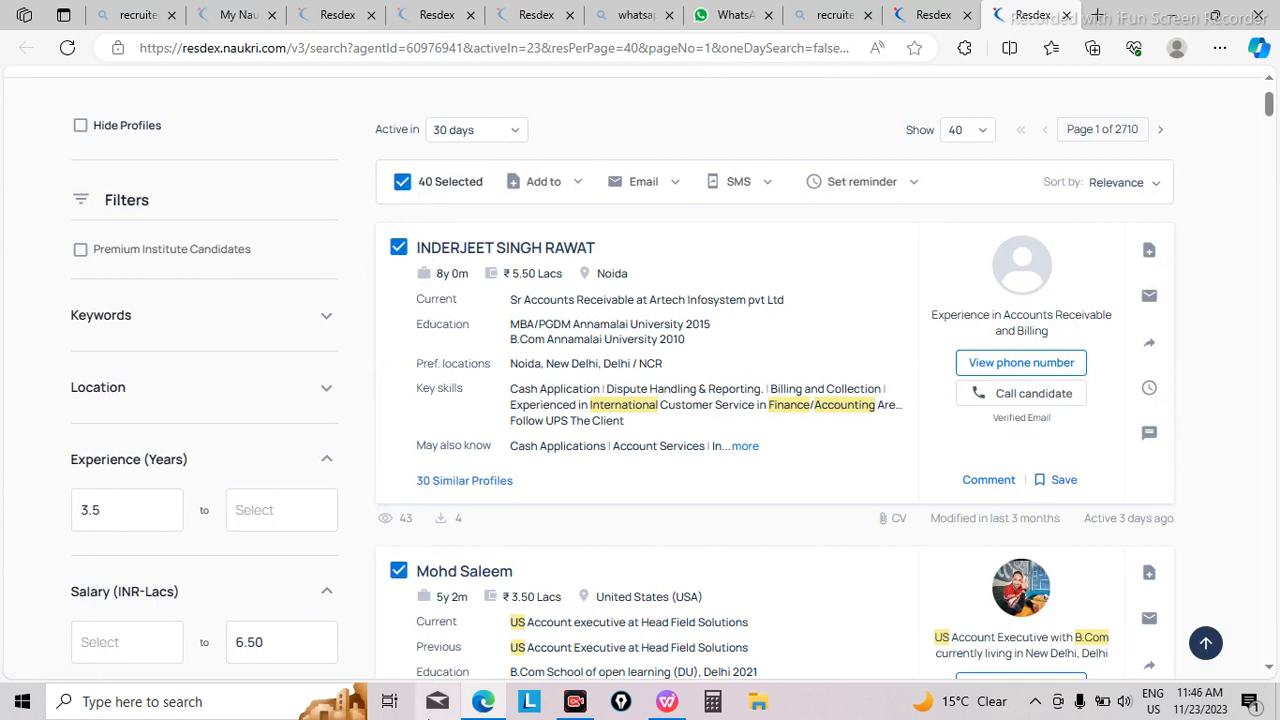
pyautogui.click(403, 185)
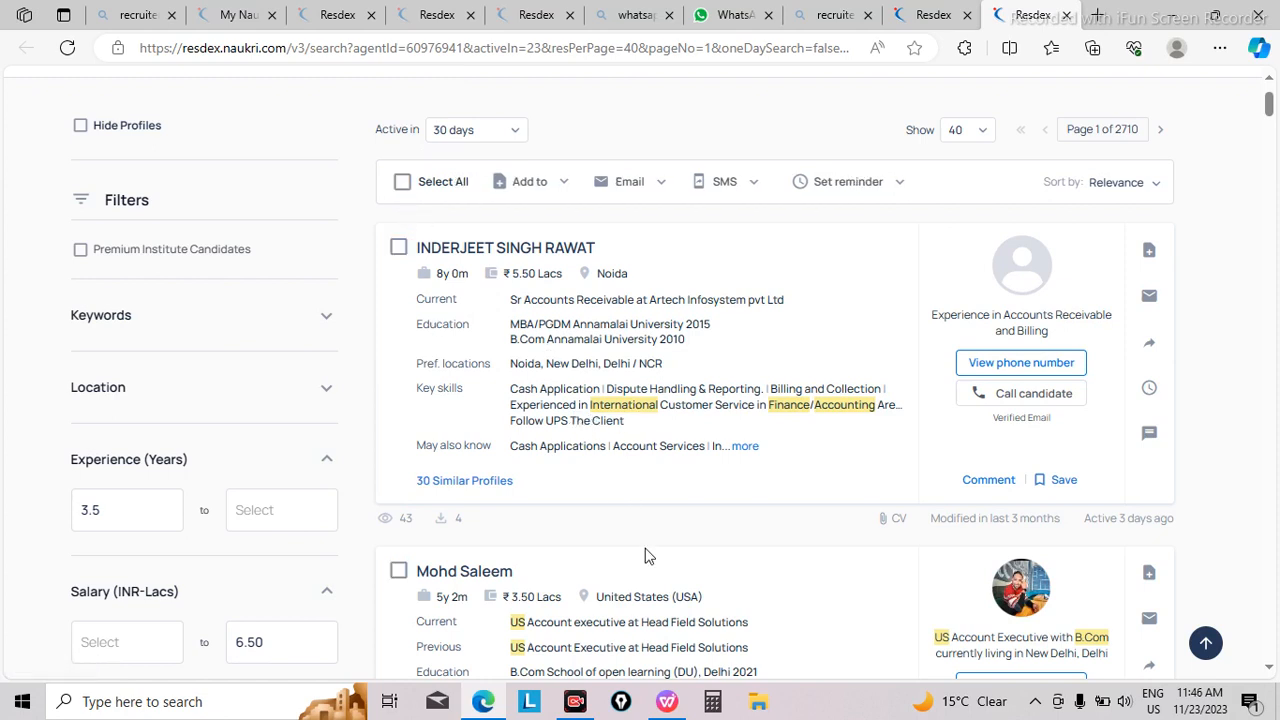
# Step: Select only the second listed candidate, review the card, and deselect the candidate again
pyautogui.click(399, 577)
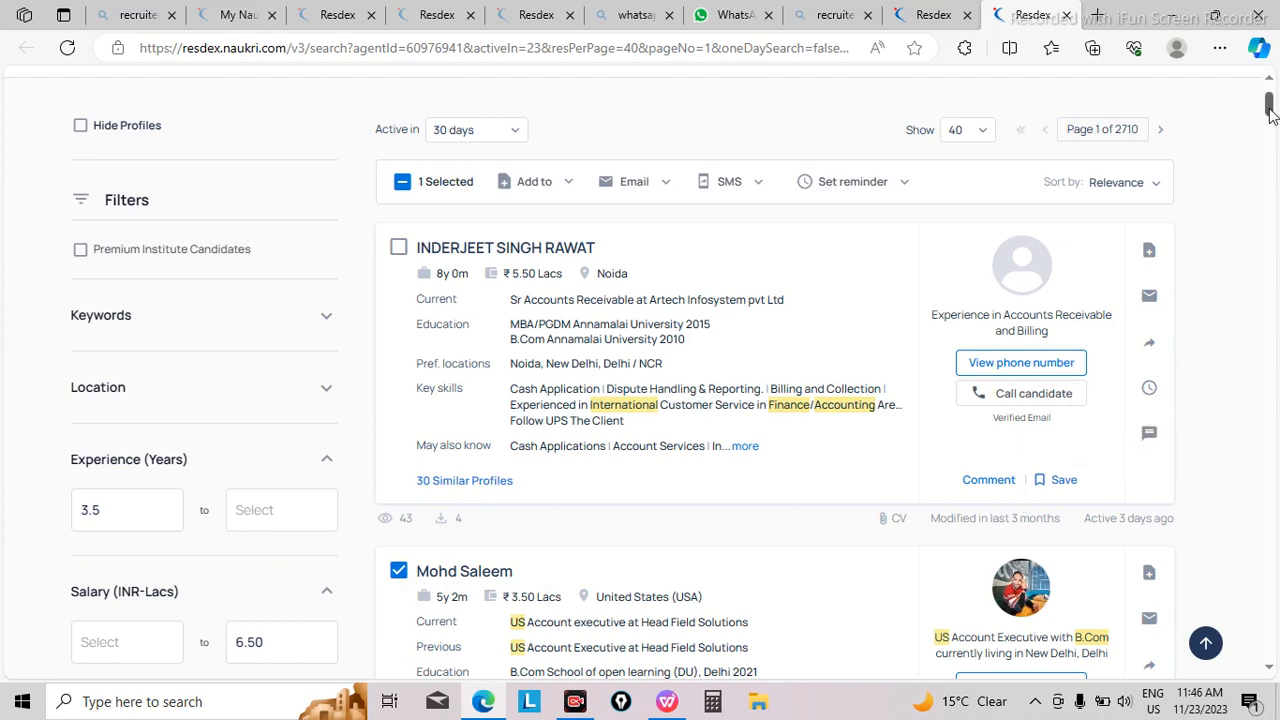
pyautogui.moveTo(1270, 110); pyautogui.dragTo(1270, 125)
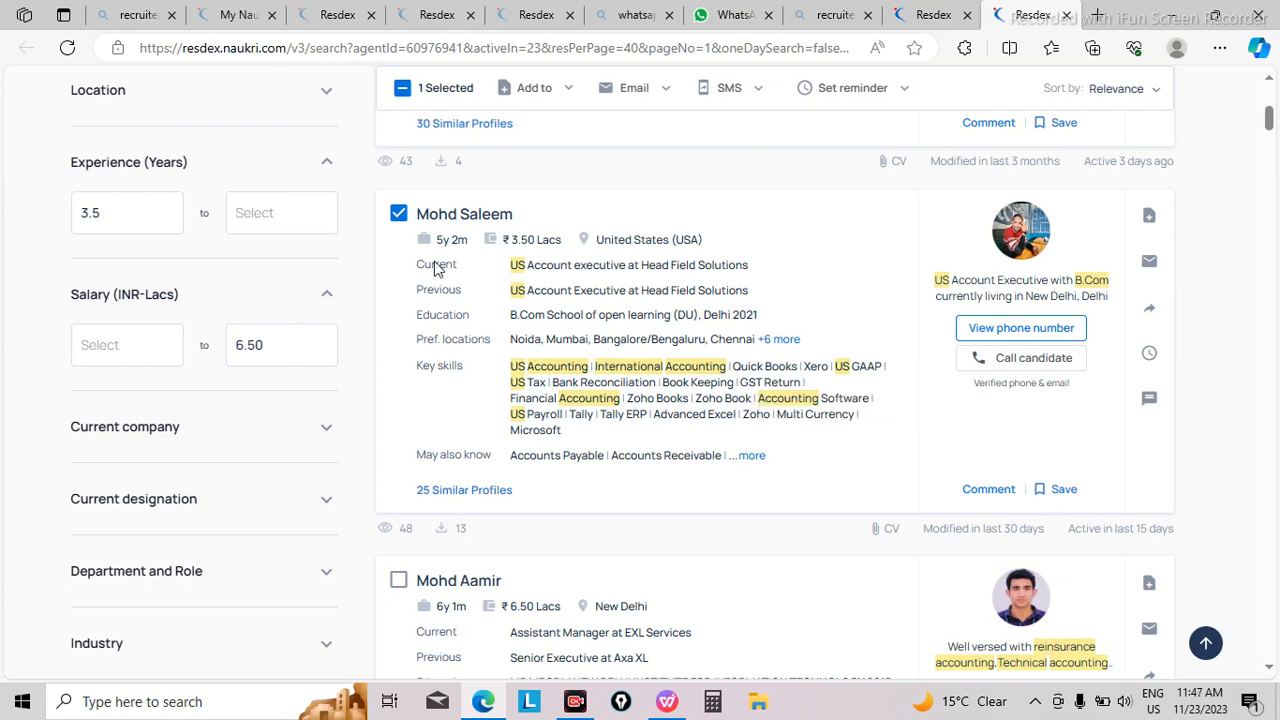
pyautogui.click(398, 213)
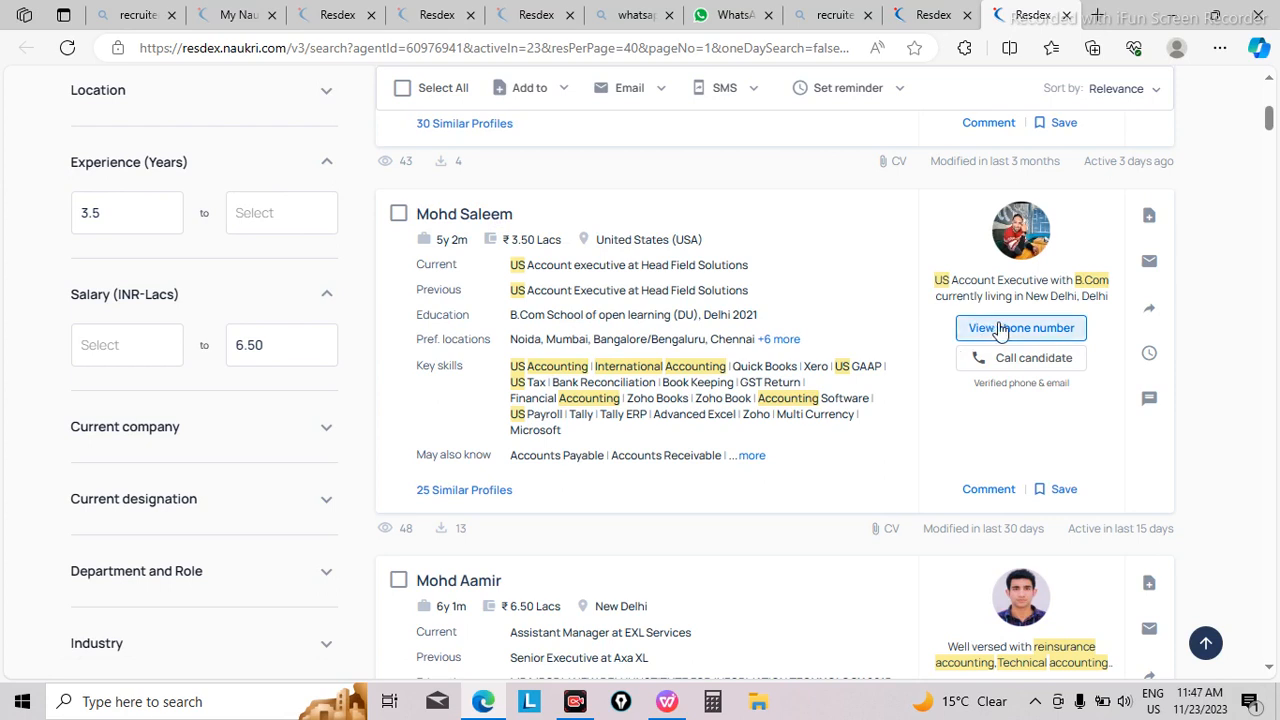
# Step: Reveal the second candidate's phone number, and open the full profile to review the attached CV
pyautogui.click(1000, 331)
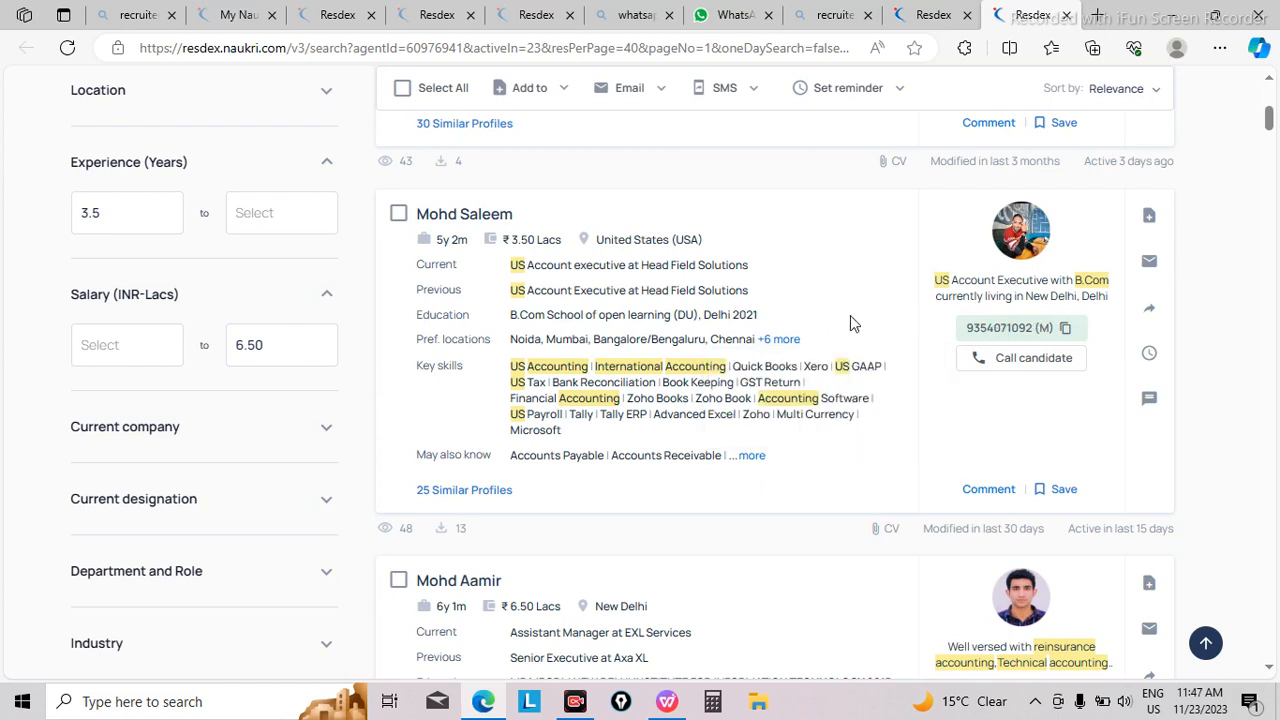
pyautogui.click(468, 217)
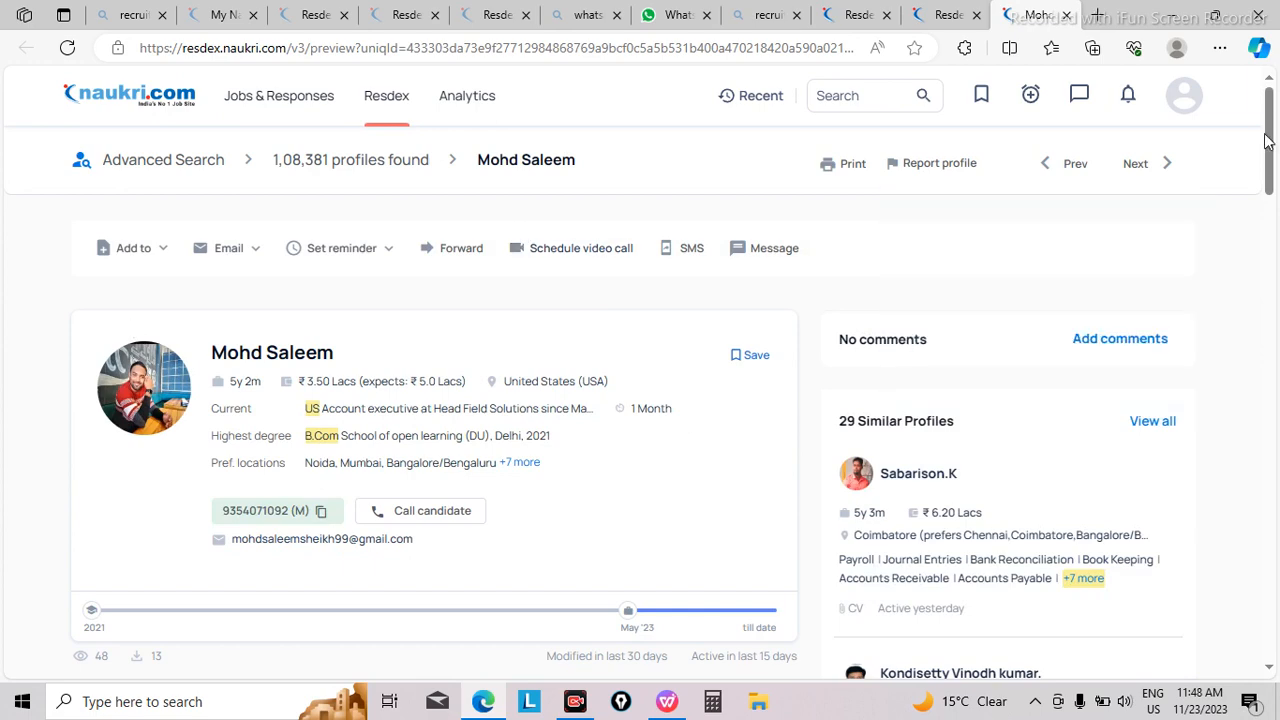
pyautogui.moveTo(1272, 148); pyautogui.dragTo(1278, 564)
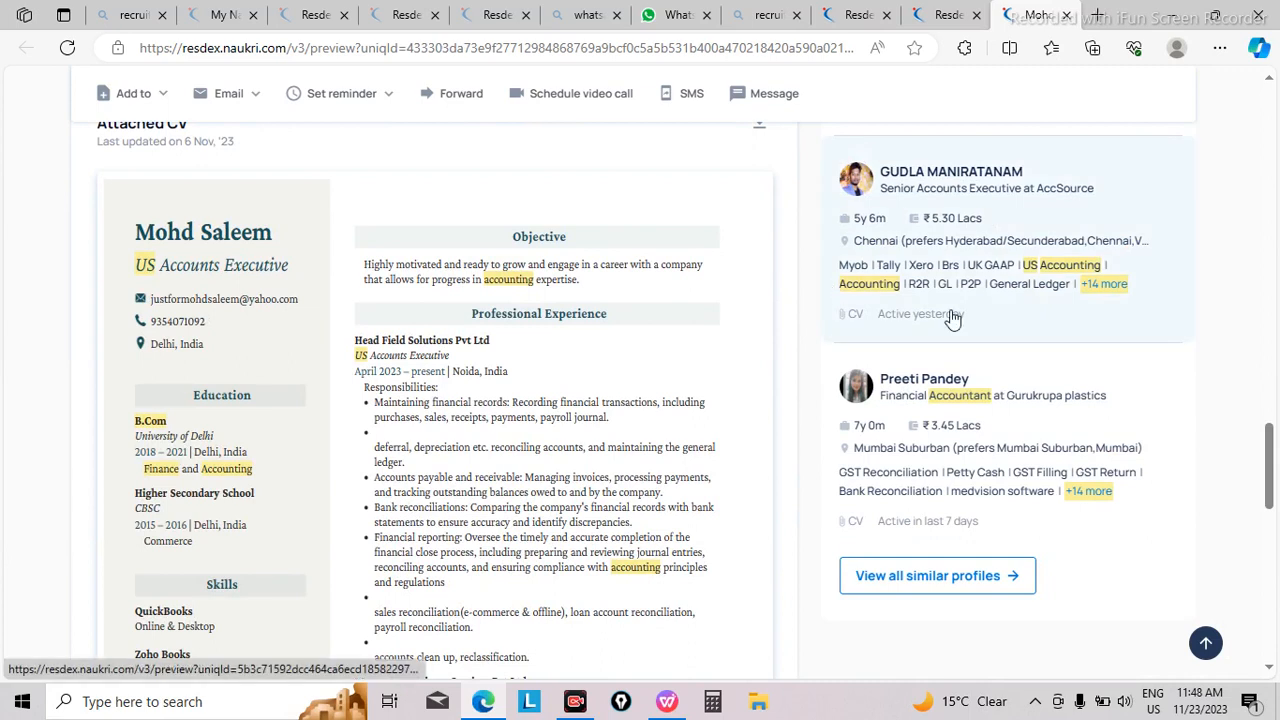
# Step: Download the attached CV from the candidate's full profile and return to the profile summary
pyautogui.scroll(1, 632, 395)
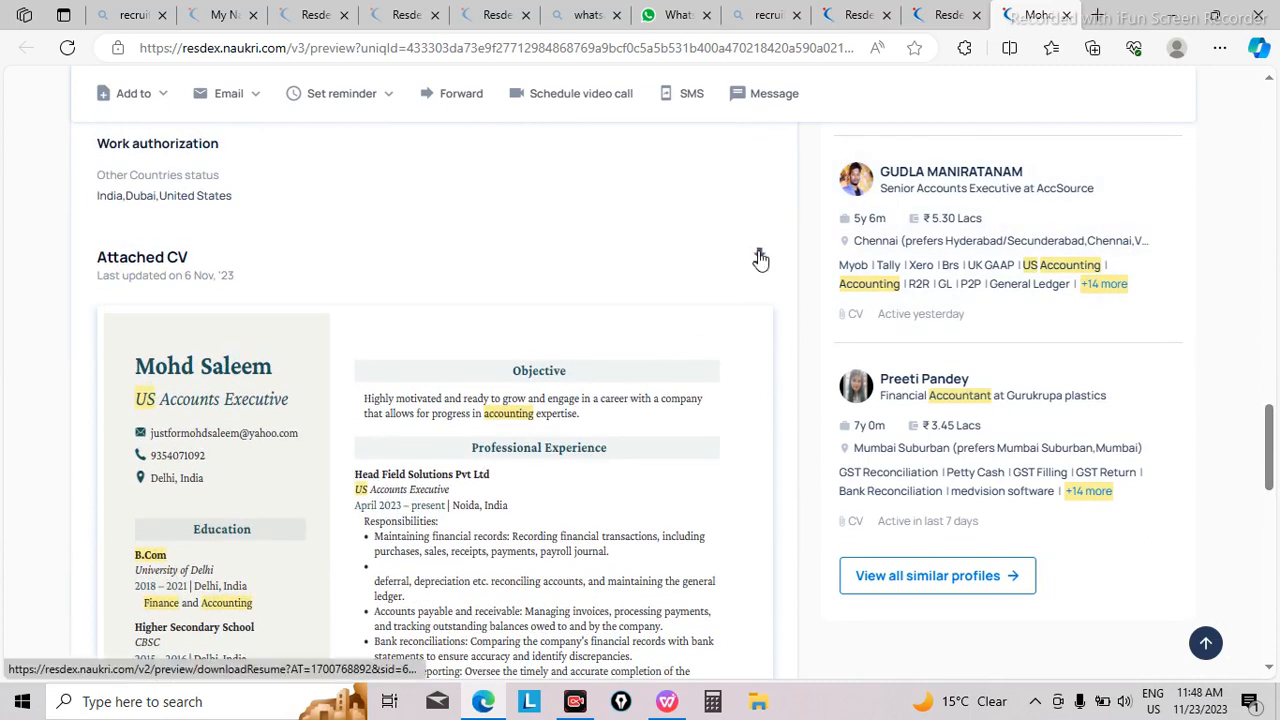
pyautogui.click(760, 259)
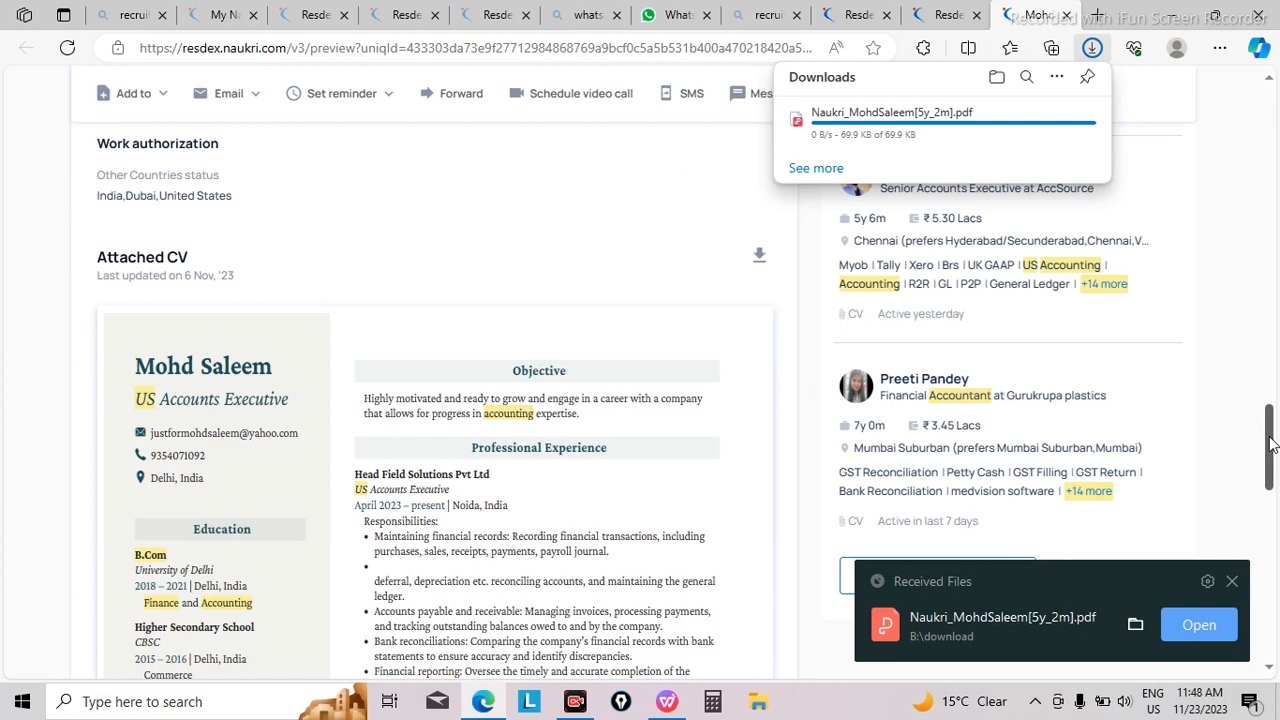
pyautogui.moveTo(1270, 443); pyautogui.dragTo(1277, 133)
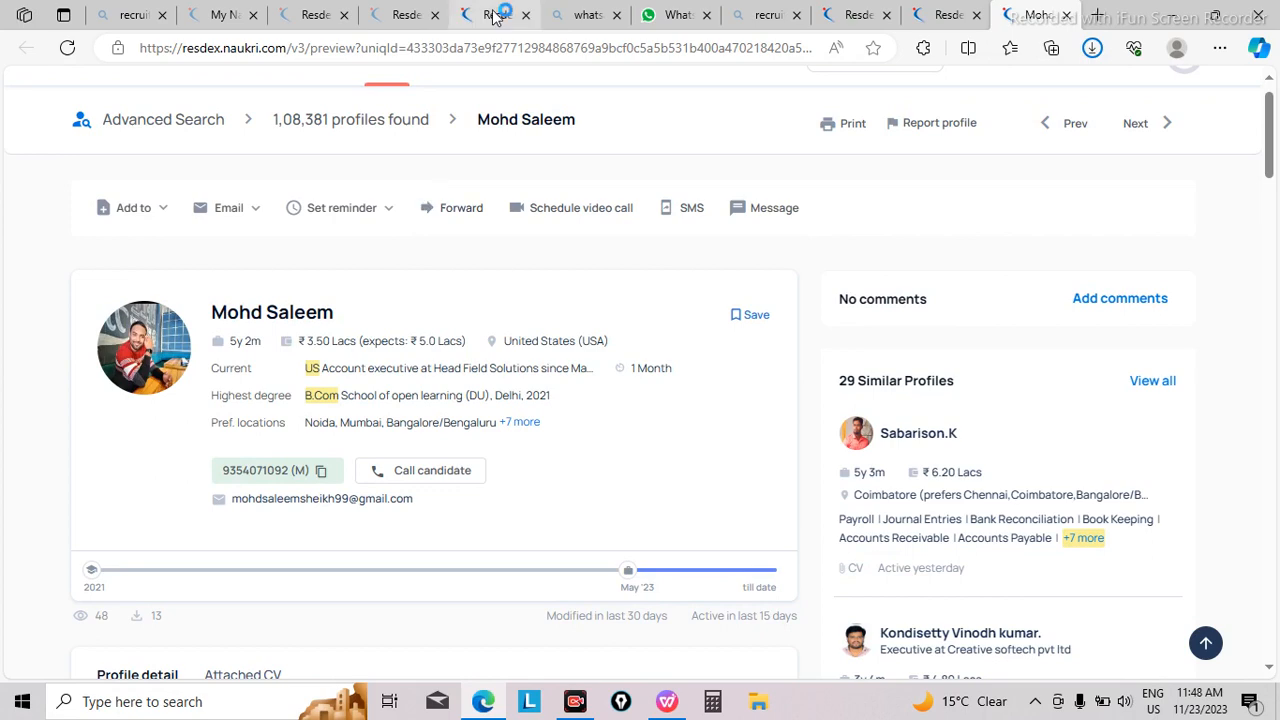
# Step: Return to the search results, select the second listed candidate, and dismiss the download scan banner
pyautogui.click(937, 16)
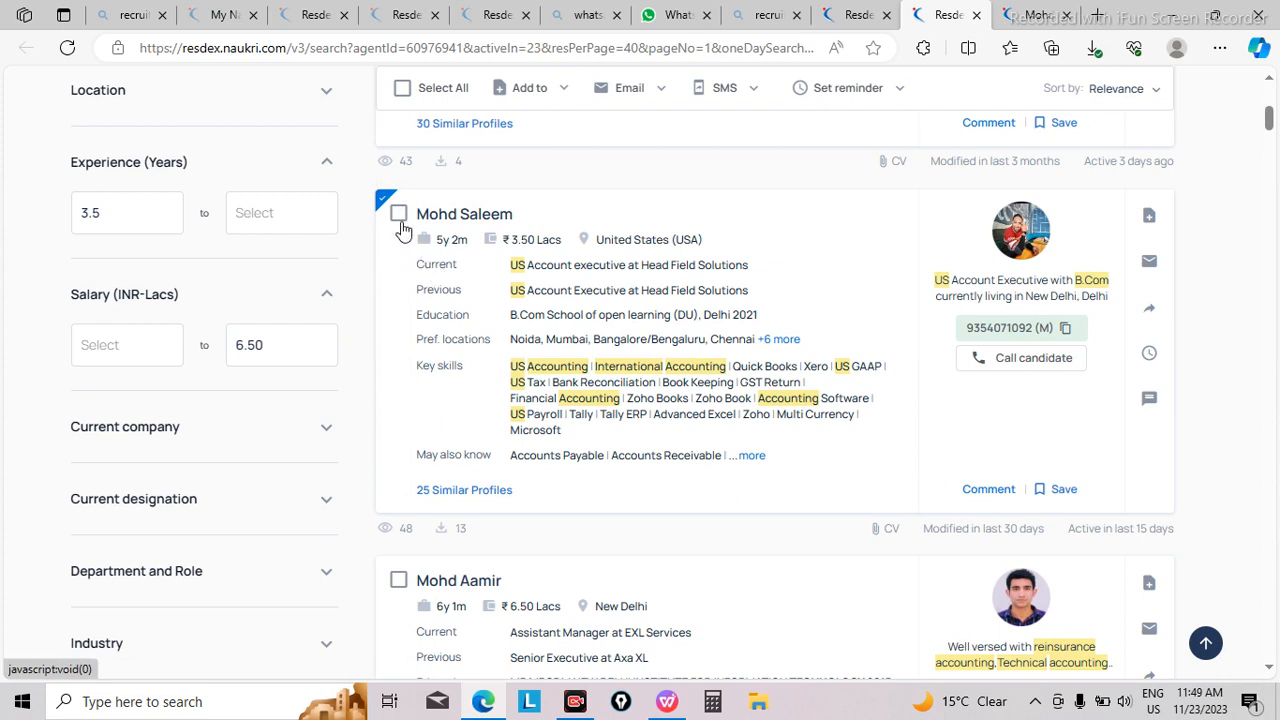
pyautogui.click(399, 216)
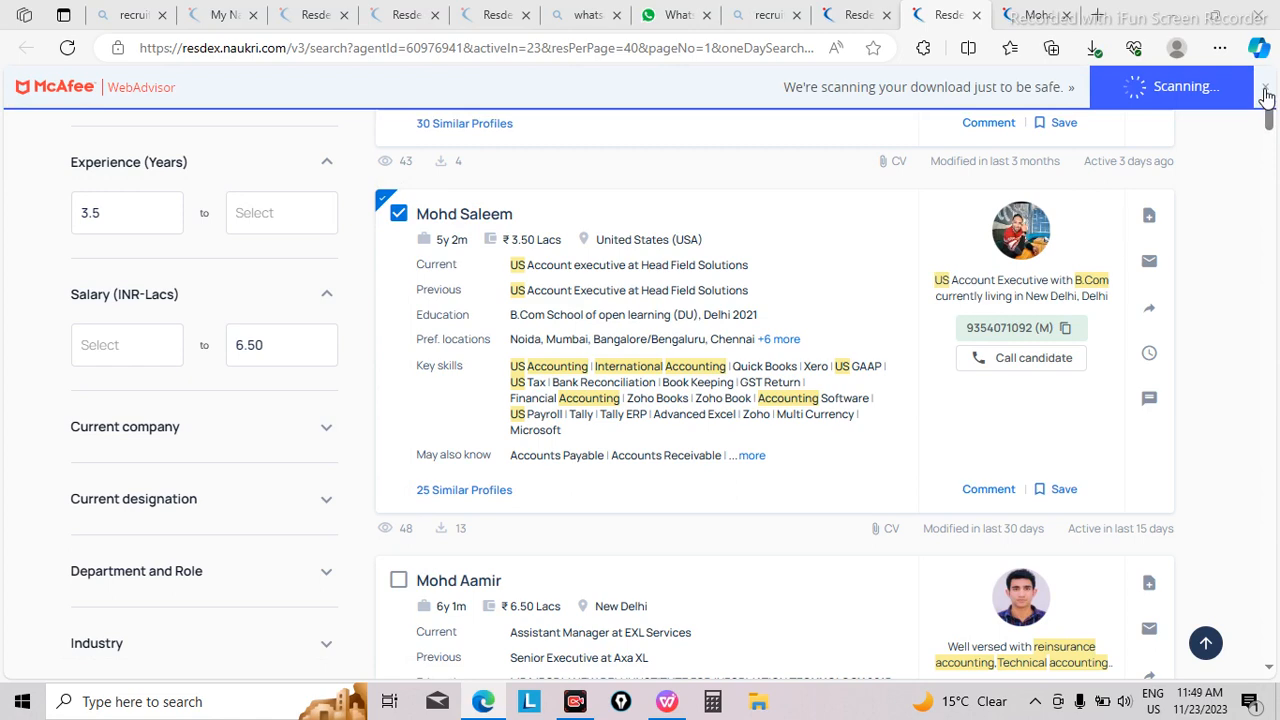
pyautogui.click(1264, 90)
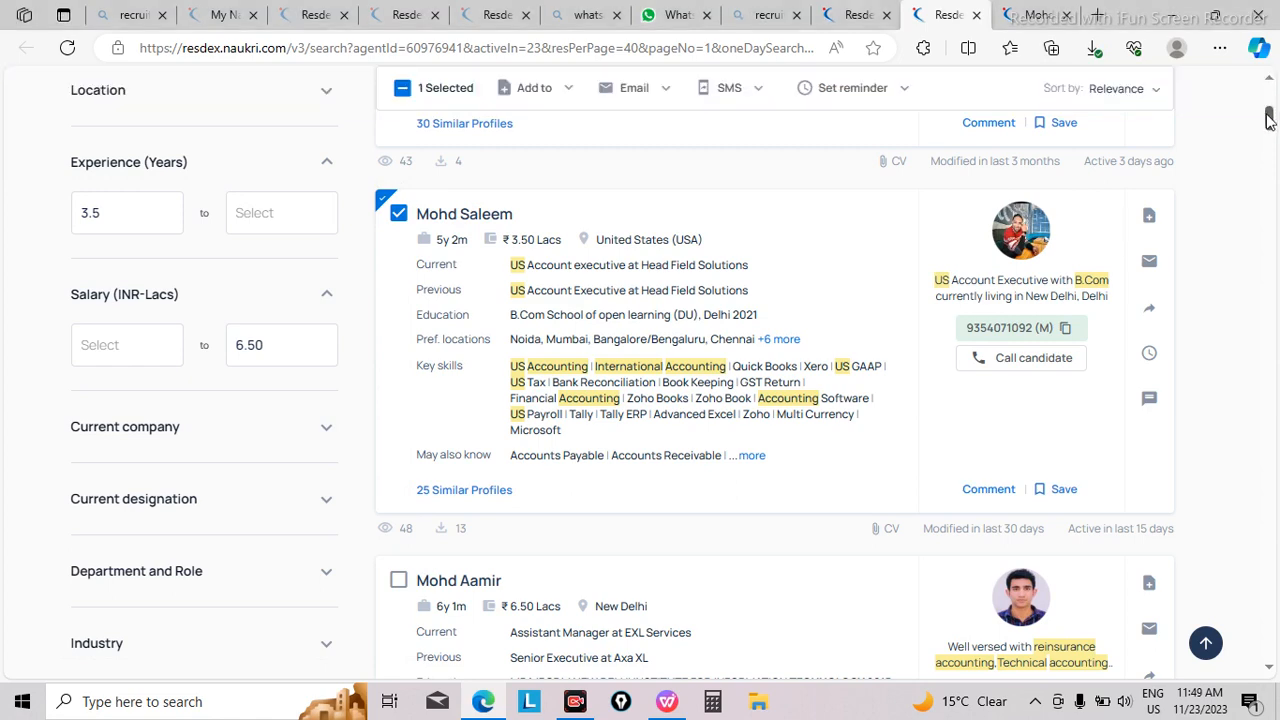
# Step: Set the search results to show 160 profiles per page
pyautogui.scroll(4, 1268, 118)
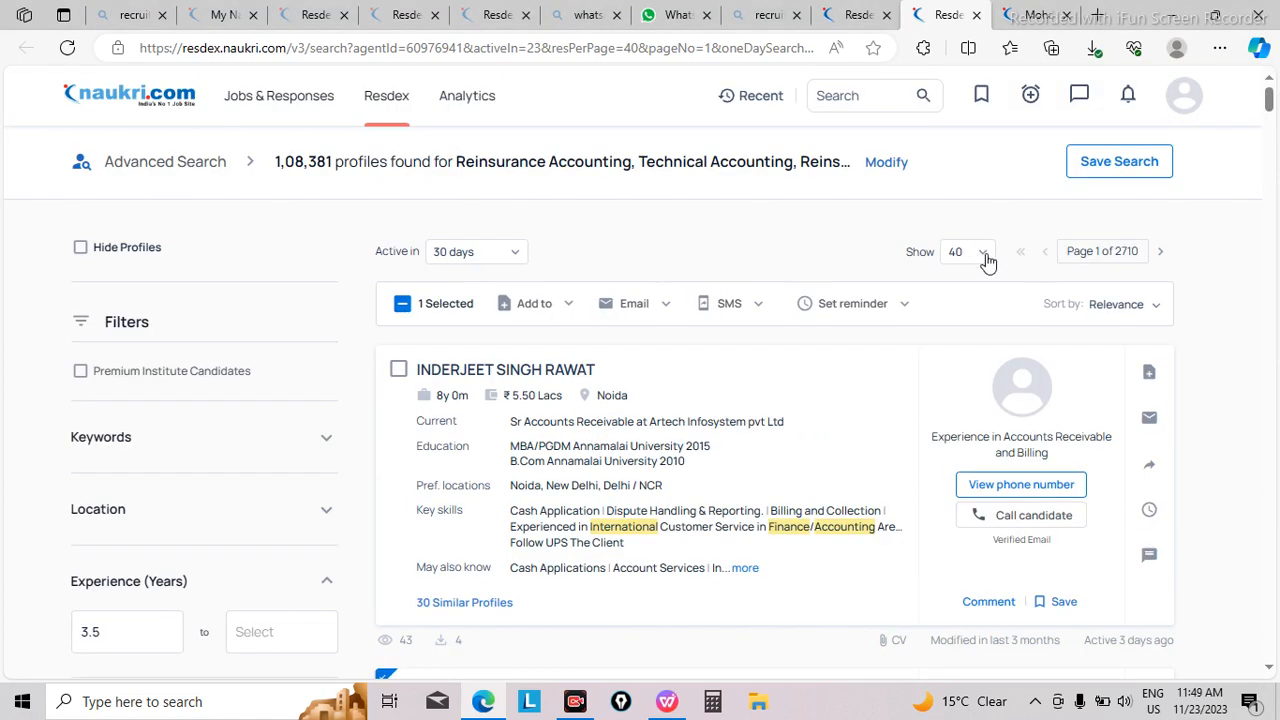
pyautogui.click(982, 258)
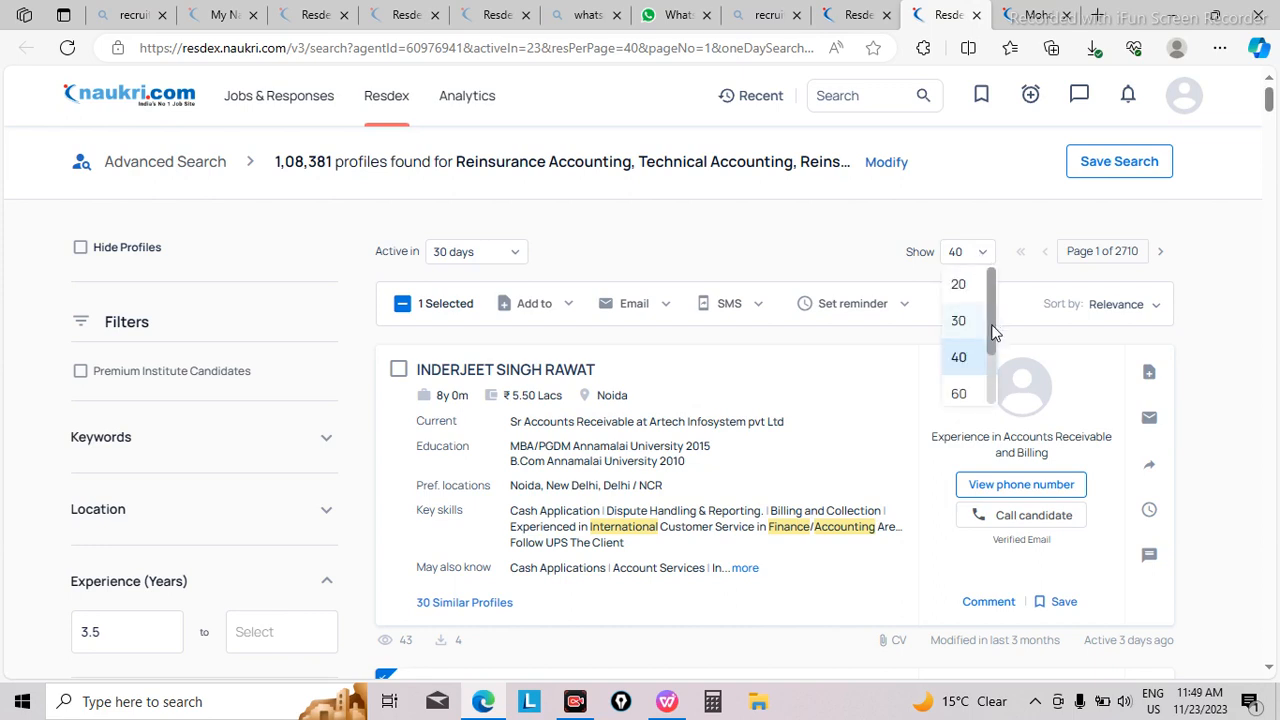
pyautogui.scroll(-2, 994, 366)
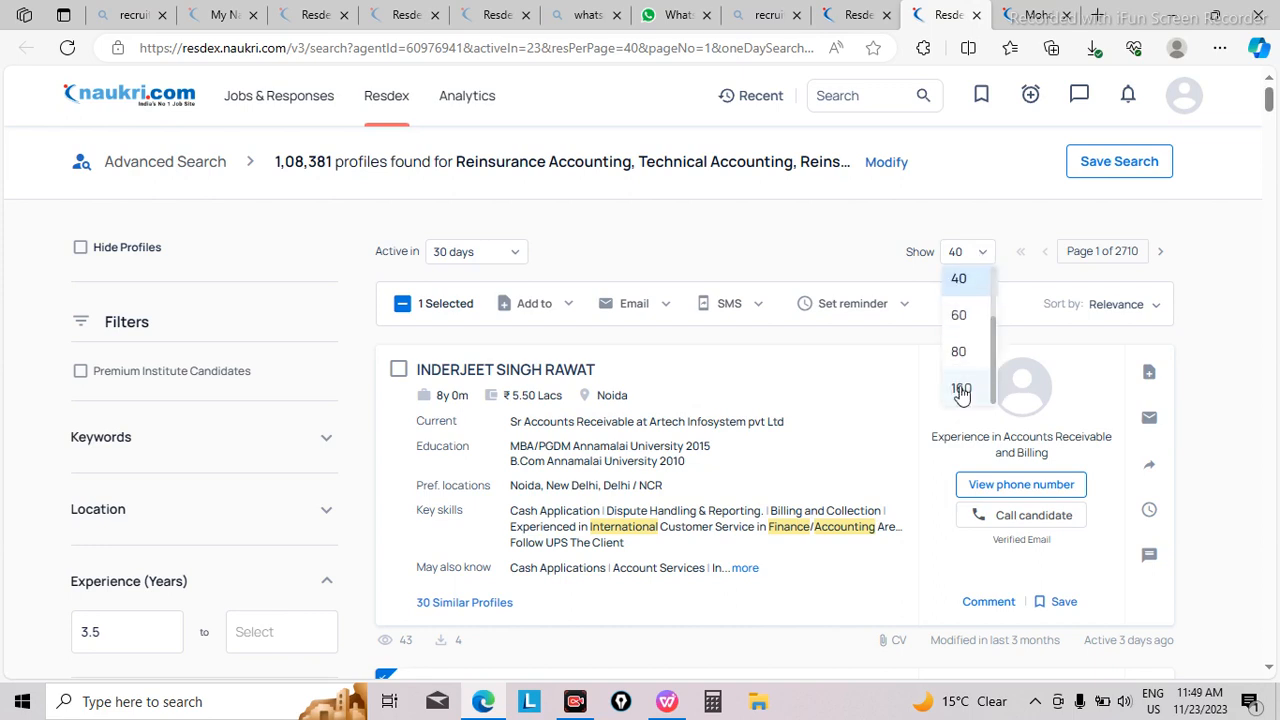
pyautogui.click(961, 390)
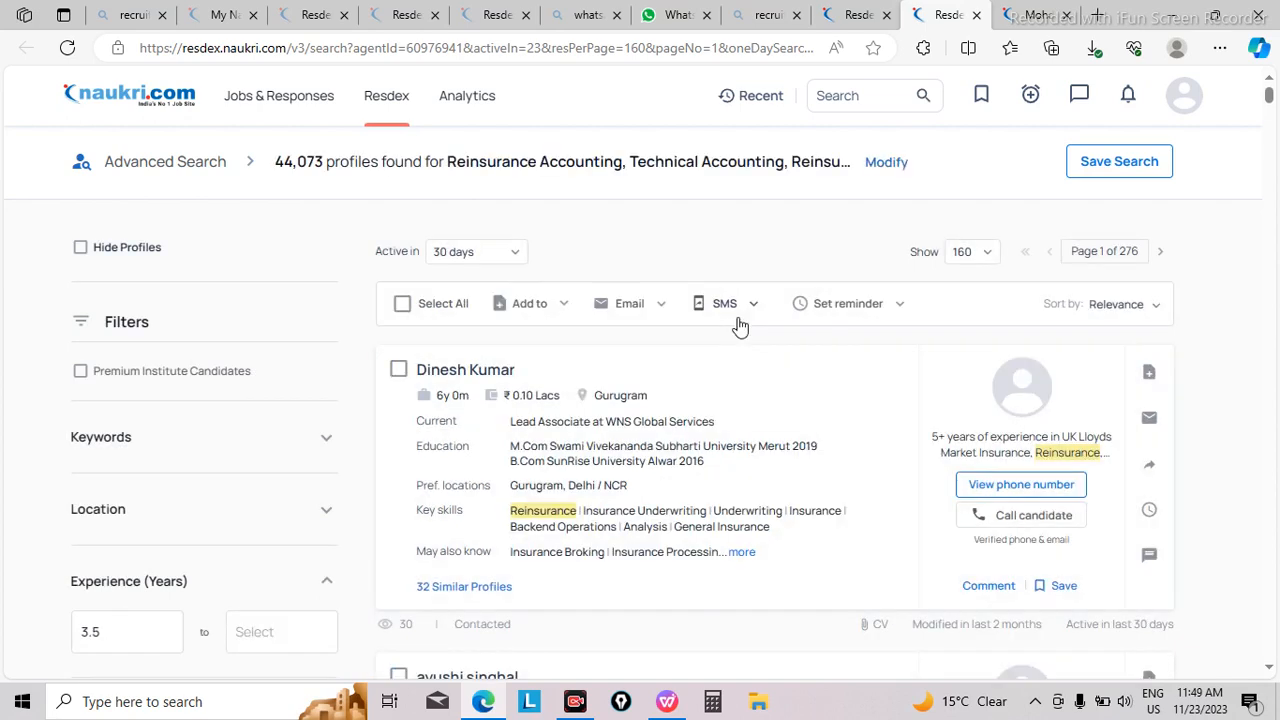
# Step: Select all profiles on the first results page and check the selection down the list
pyautogui.click(403, 305)
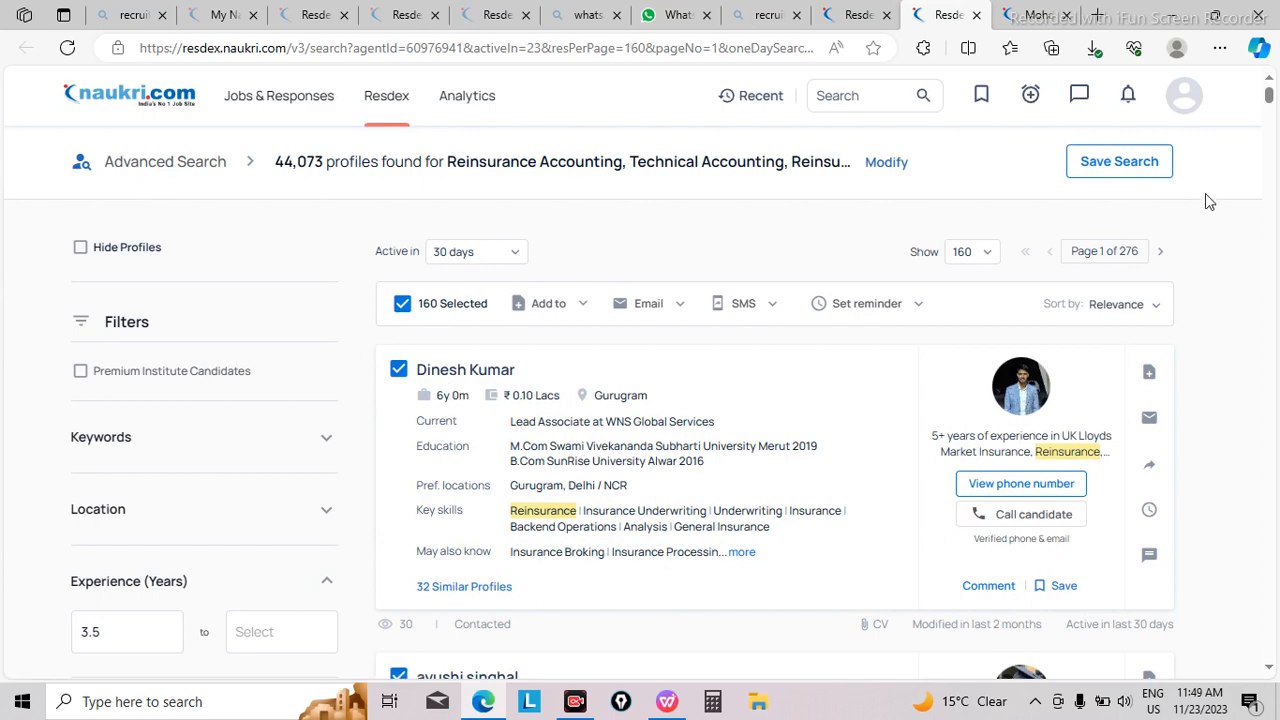
pyautogui.moveTo(1268, 100); pyautogui.dragTo(1272, 192)
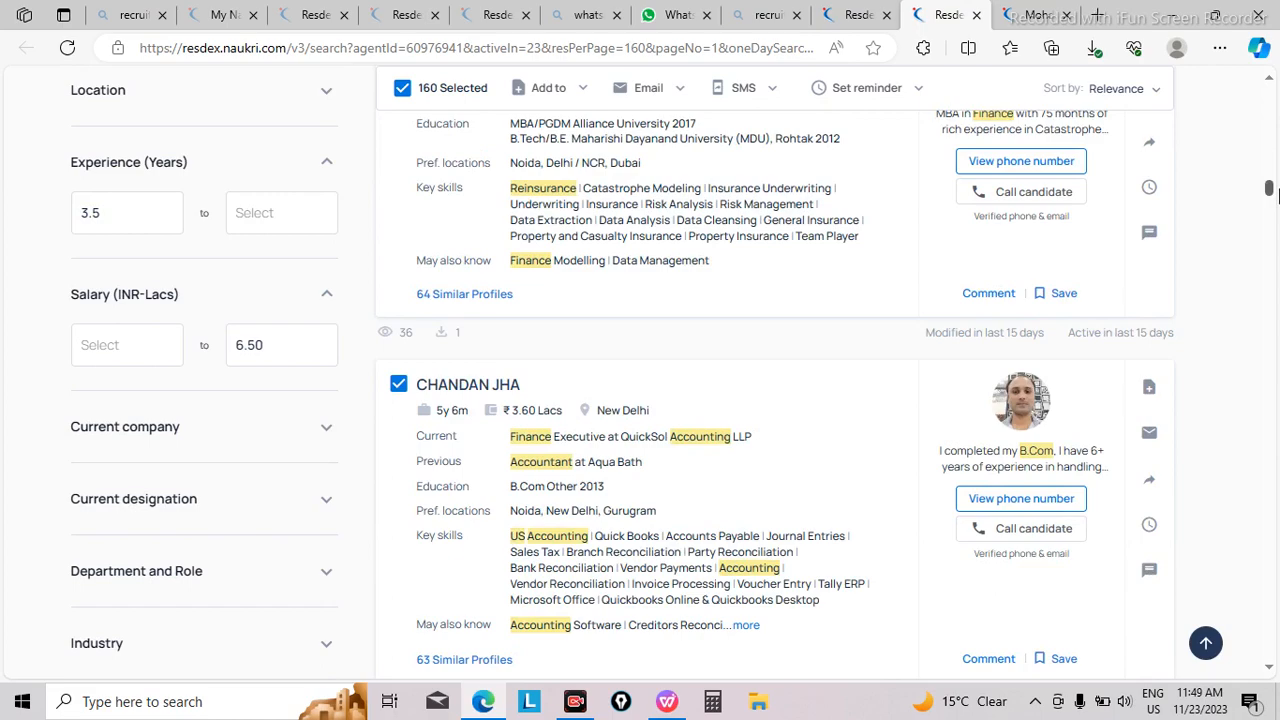
pyautogui.moveTo(1272, 192); pyautogui.dragTo(1272, 420)
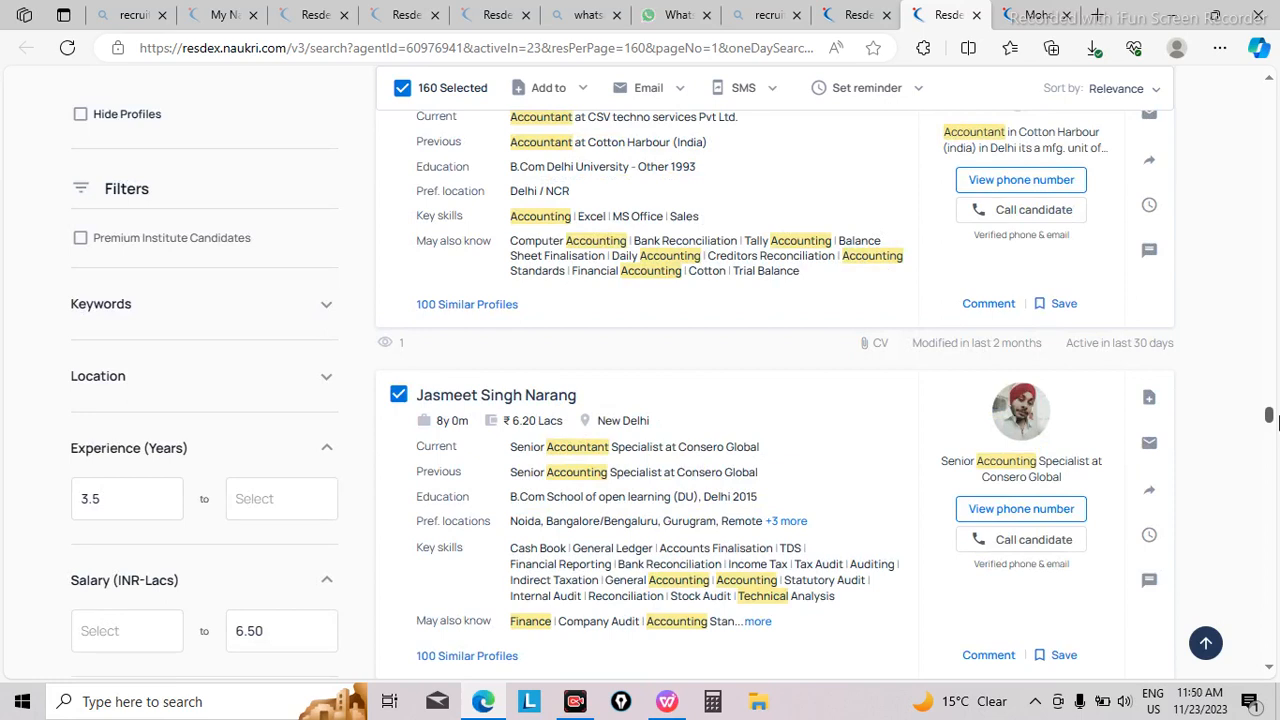
pyautogui.moveTo(1272, 420); pyautogui.dragTo(1268, 98)
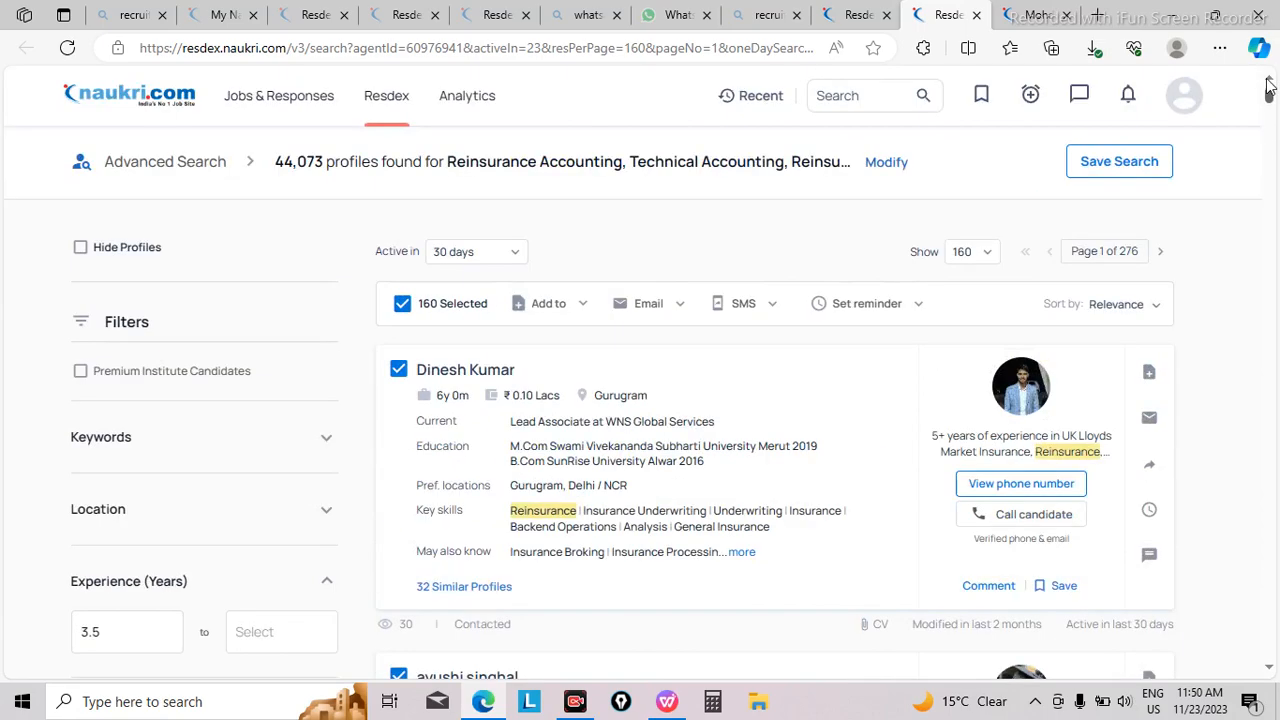
# Step: Start composing a new email to all the selected profiles
pyautogui.click(645, 316)
pyautogui.click(632, 304)
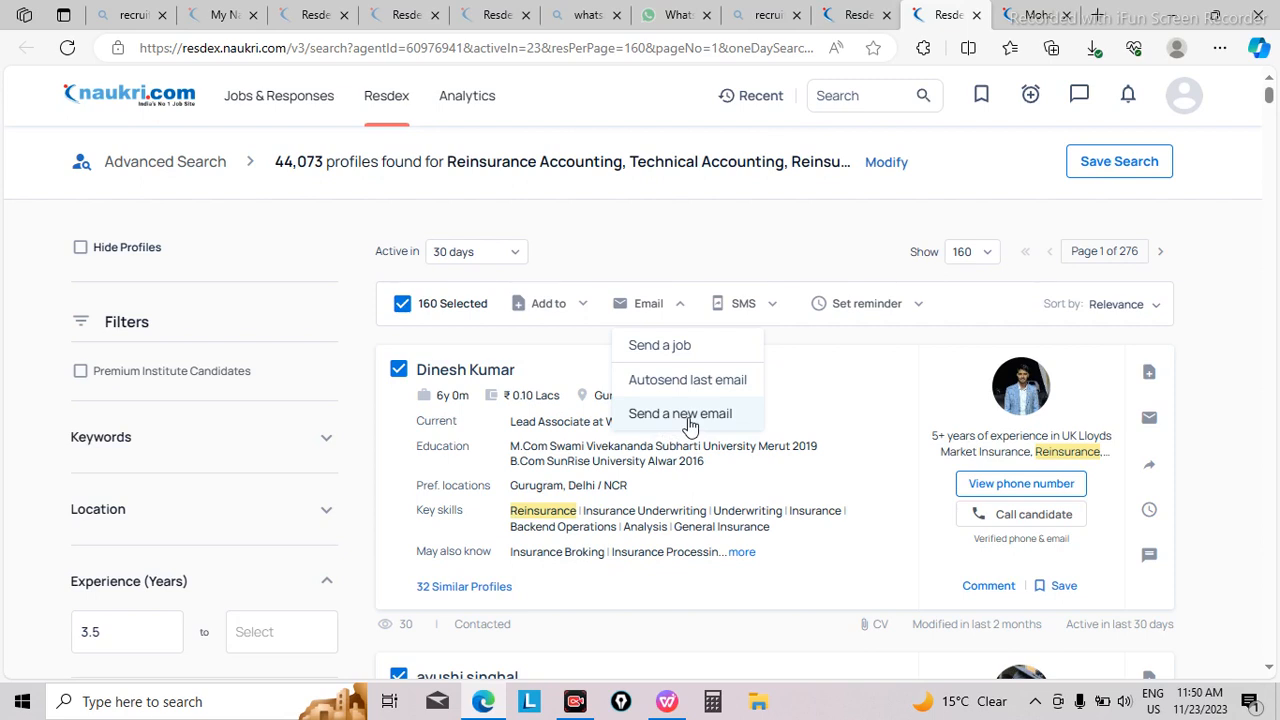
pyautogui.click(688, 424)
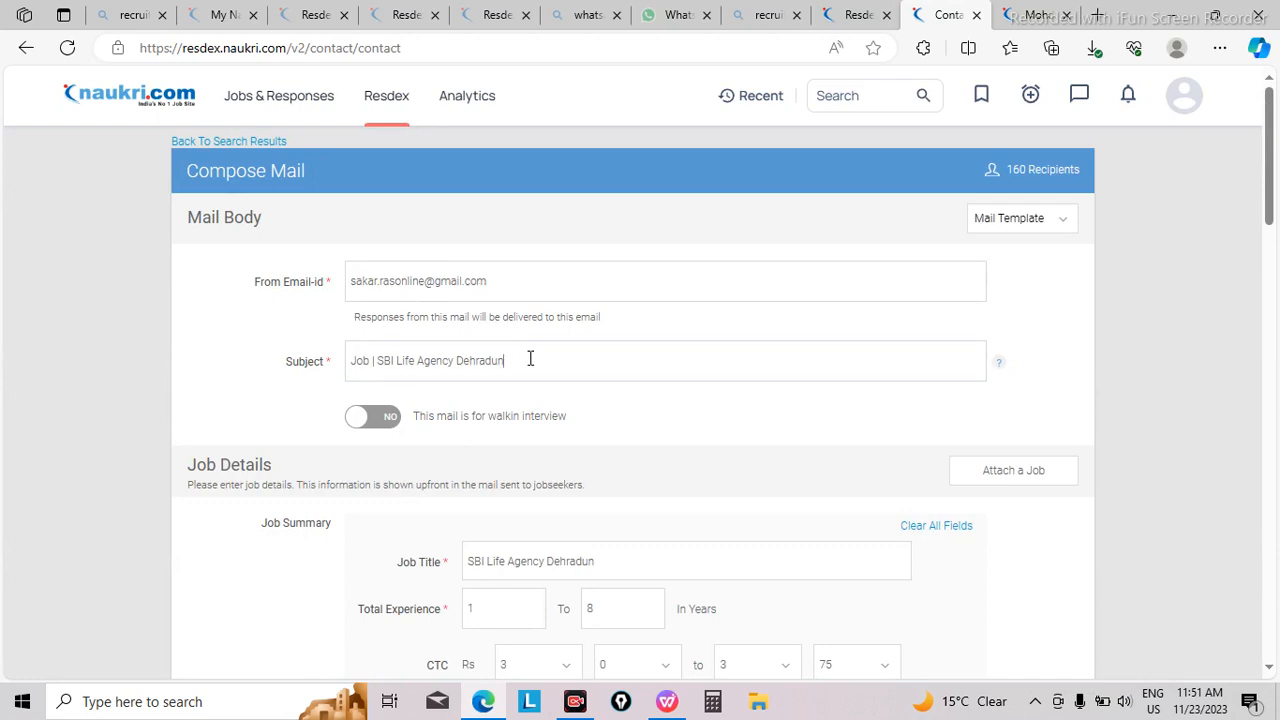
# Step: Clear the existing email subject and begin a new subject starting with "E"
pyautogui.press('BackSpace')
pyautogui.press('BackSpace')
pyautogui.press('BackSpace')
pyautogui.press('BackSpace')
pyautogui.press('BackSpace')
pyautogui.press('BackSpace')
pyautogui.press('BackSpace')
pyautogui.press('BackSpace')
pyautogui.press('BackSpace')
pyautogui.press('BackSpace')
pyautogui.press('BackSpace')
pyautogui.press('BackSpace')
pyautogui.press('BackSpace')
pyautogui.press('BackSpace')
pyautogui.press('BackSpace')
pyautogui.press('BackSpace')
pyautogui.press('BackSpace')
pyautogui.press('BackSpace')
pyautogui.press('BackSpace')
pyautogui.press('BackSpace')
pyautogui.press('BackSpace')
pyautogui.press('BackSpace')
pyautogui.press('BackSpace')
pyautogui.press('BackSpace')
pyautogui.press('BackSpace')
pyautogui.press('BackSpace')
pyautogui.press('BackSpace')
pyautogui.press('BackSpace')
pyautogui.press('BackSpace')
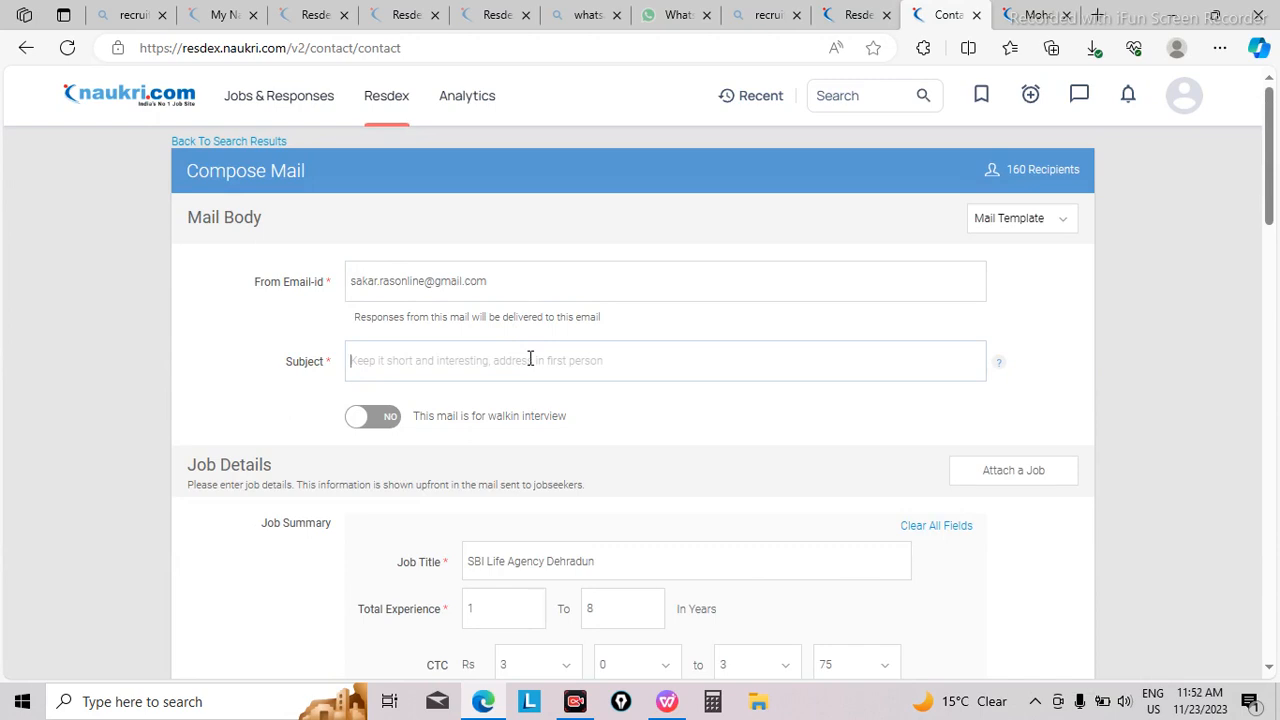
pyautogui.write('EXL Services')
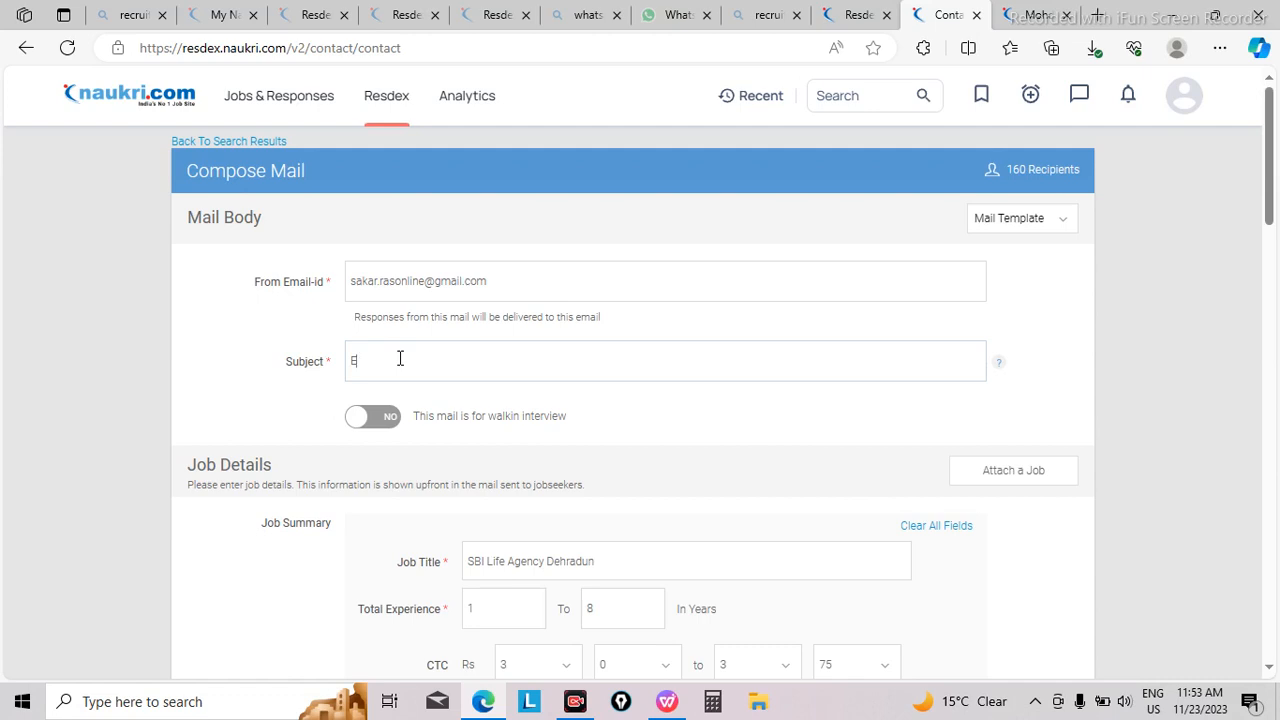
# Step: Write the email subject as "Hiring for Accounting Manager EXL Services"
pyautogui.write('XL Services')
pyautogui.click(350, 363)
pyautogui.write('Hiring for Accounting Manager')
# Step: Remove "EXL Services" from the end of the subject, and switch the walk-in interview option on and back off
pyautogui.click(578, 367)
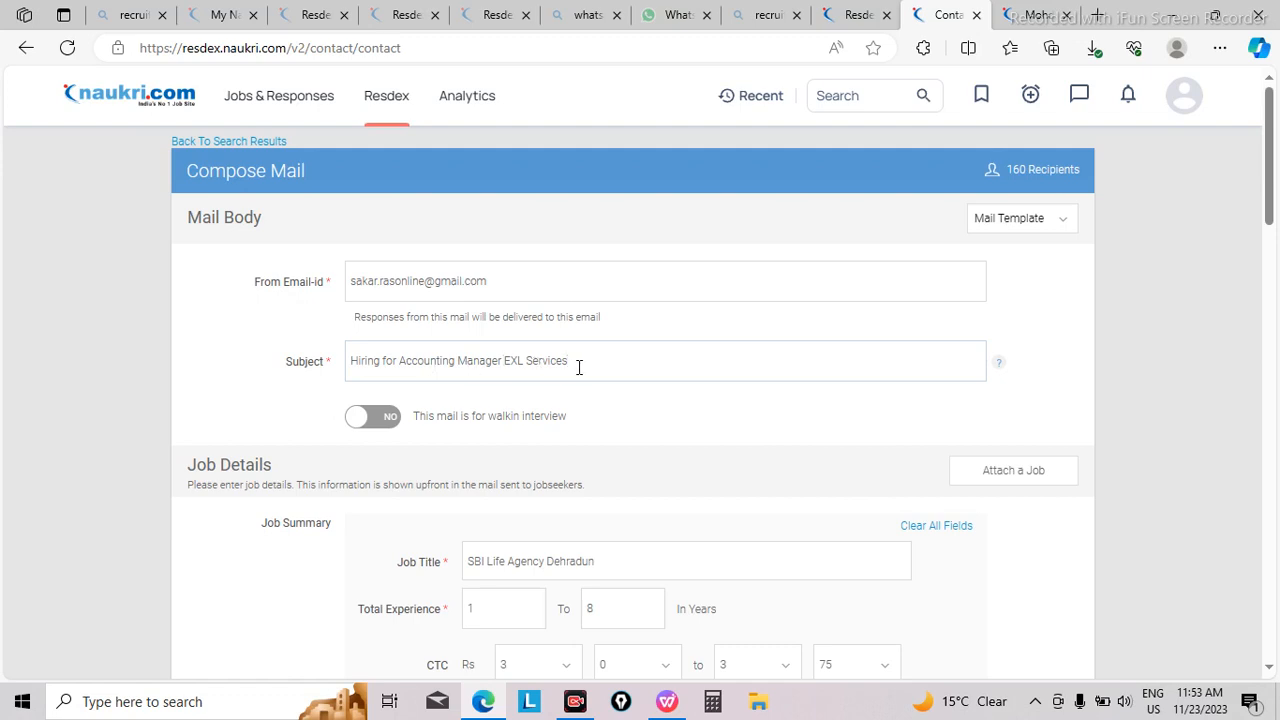
pyautogui.press('BackSpace')
pyautogui.press('BackSpace')
pyautogui.press('BackSpace')
pyautogui.press('BackSpace')
pyautogui.press('BackSpace')
pyautogui.press('BackSpace')
pyautogui.press('BackSpace')
pyautogui.press('BackSpace')
pyautogui.press('BackSpace')
pyautogui.press('BackSpace')
pyautogui.press('BackSpace')
pyautogui.press('BackSpace')
pyautogui.click(368, 424)
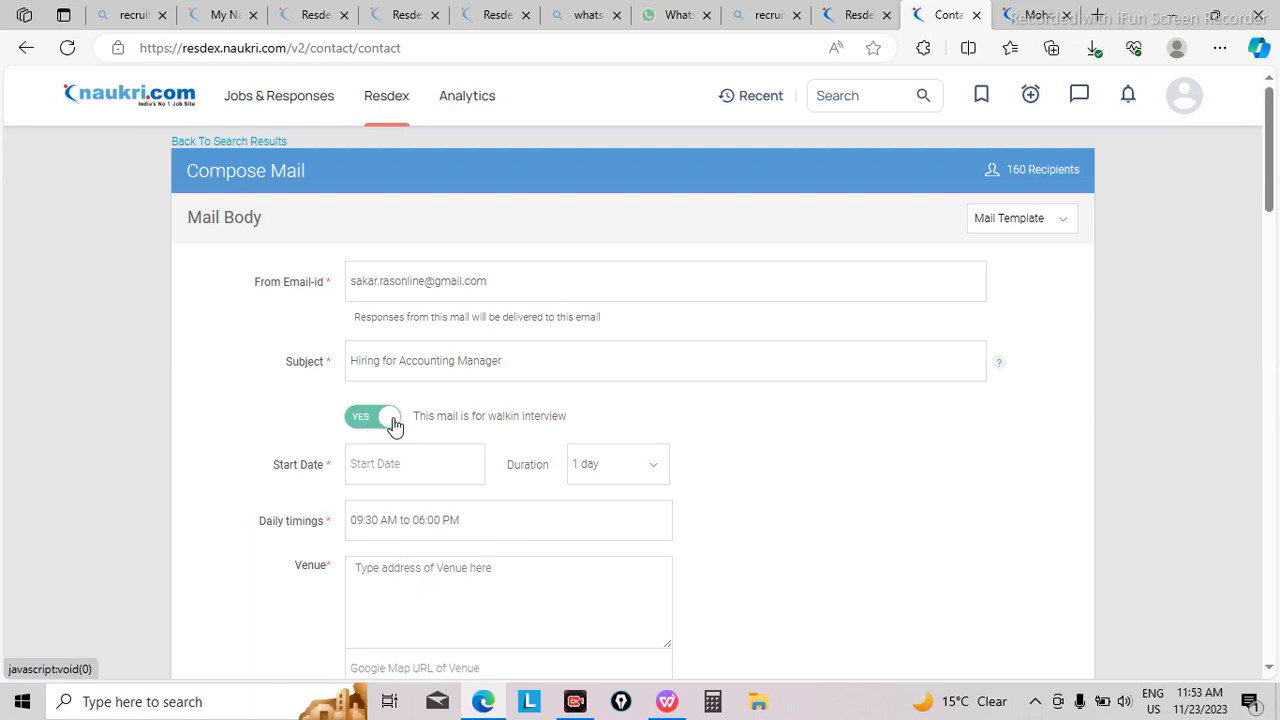
pyautogui.click(395, 425)
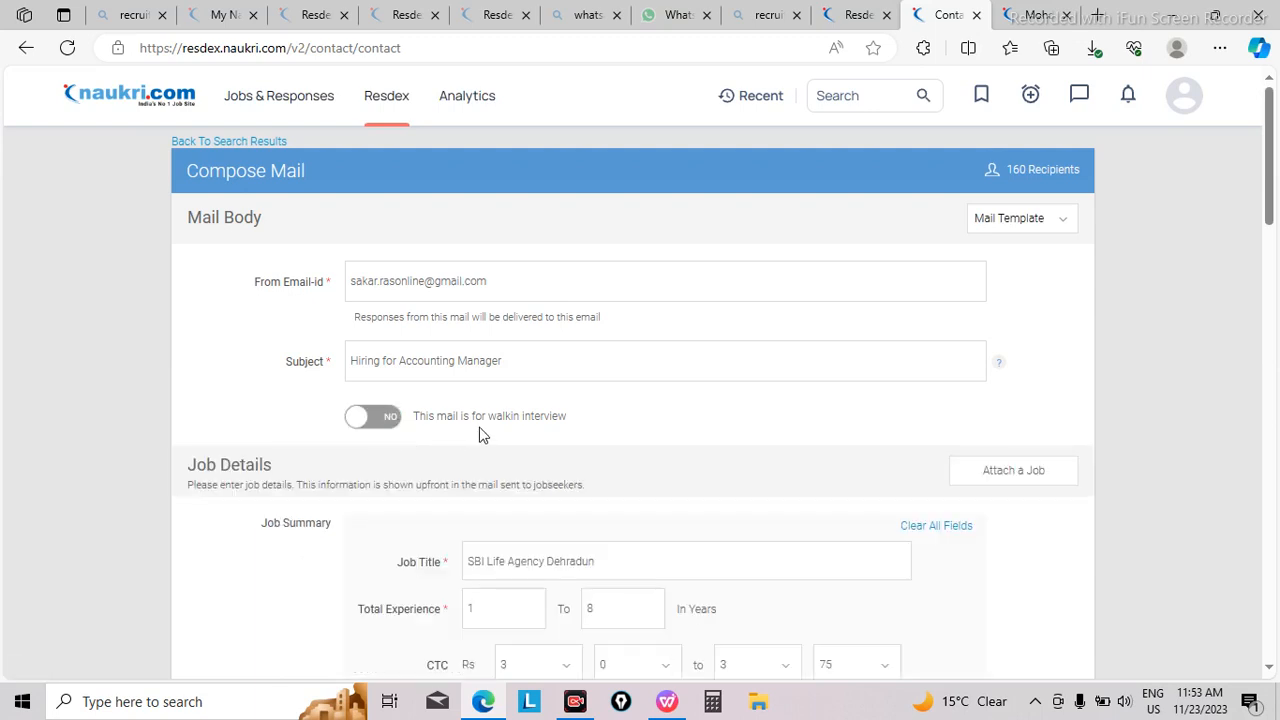
# Step: Replace the job title in the job summary with the copied subject text "Hiring for Accounting Manager"
pyautogui.hotkey('ctrl', '+')
pyautogui.hotkey('ctrl', '+')
pyautogui.hotkey('ctrl', '+')
pyautogui.hotkey('ctrl', '+')
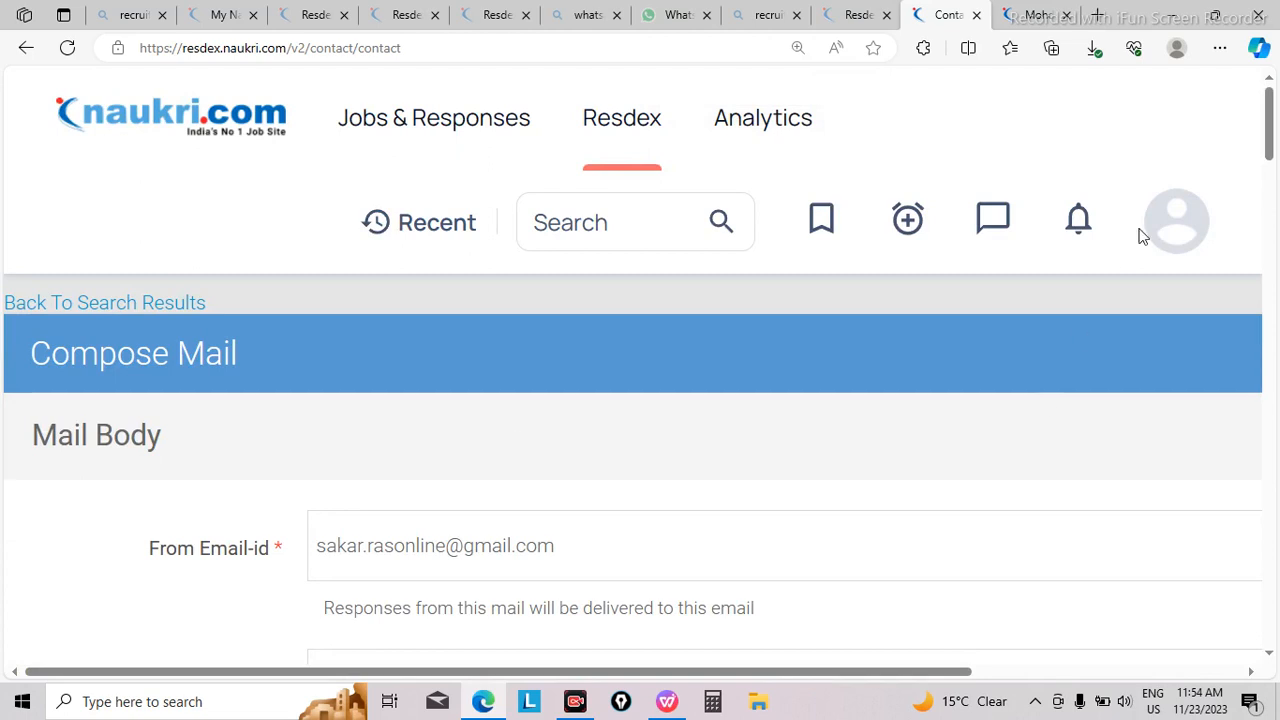
pyautogui.moveTo(1271, 148); pyautogui.dragTo(1272, 246)
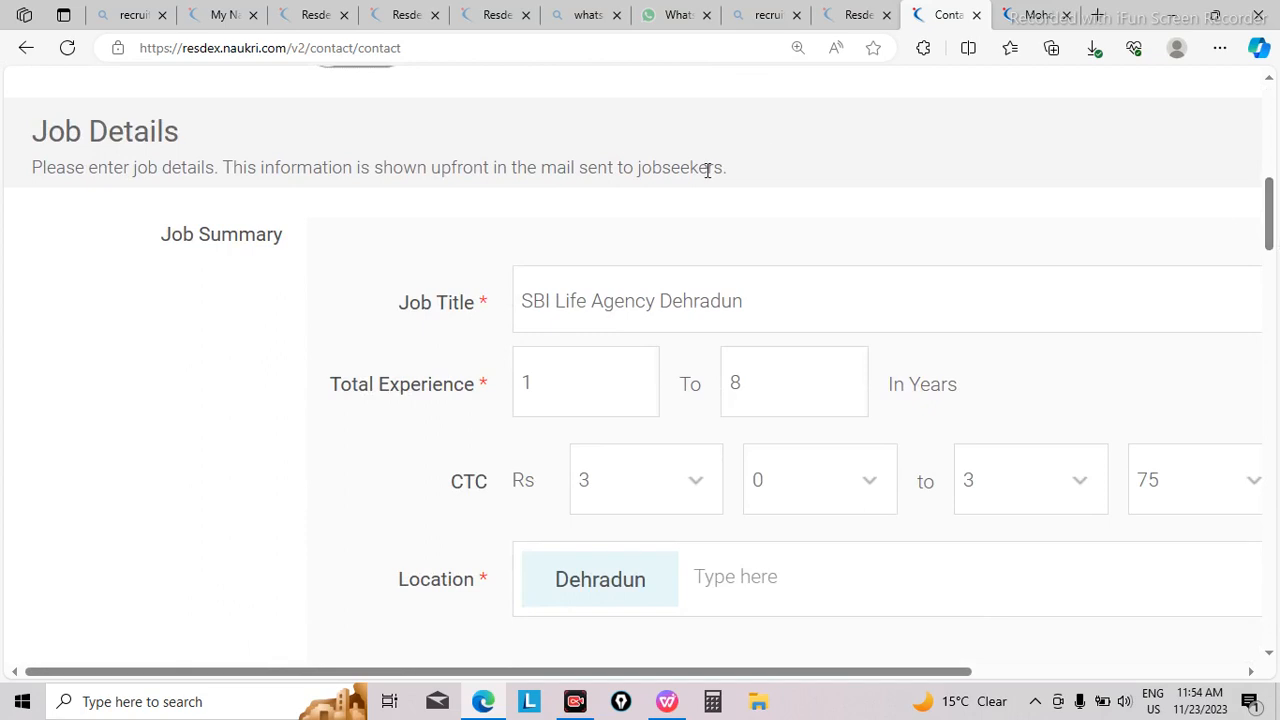
pyautogui.click(777, 310)
pyautogui.press('BackSpace')
pyautogui.press('BackSpace')
pyautogui.press('BackSpace')
pyautogui.press('BackSpace')
pyautogui.press('BackSpace')
pyautogui.press('BackSpace')
pyautogui.press('BackSpace')
pyautogui.press('BackSpace')
pyautogui.press('BackSpace')
pyautogui.press('BackSpace')
pyautogui.press('BackSpace')
pyautogui.press('BackSpace')
pyautogui.press('BackSpace')
pyautogui.press('BackSpace')
pyautogui.press('BackSpace')
pyautogui.press('BackSpace')
pyautogui.press('BackSpace')
pyautogui.press('BackSpace')
pyautogui.press('BackSpace')
pyautogui.press('BackSpace')
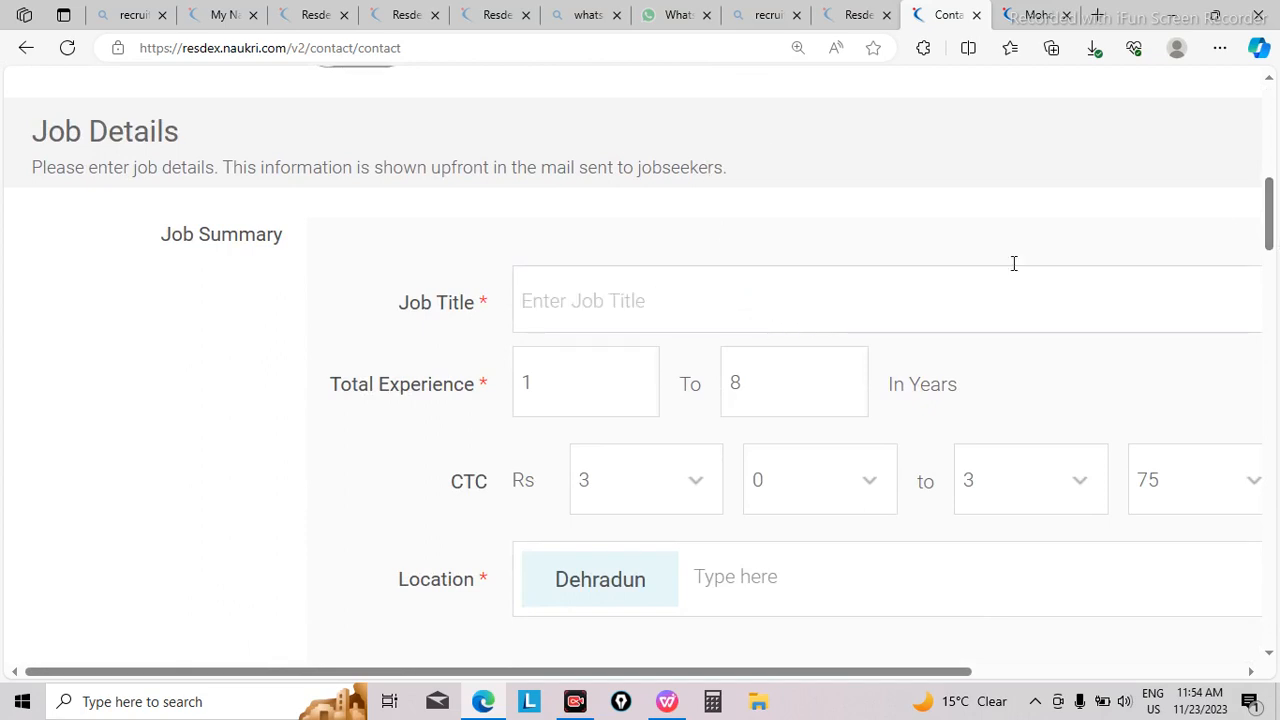
pyautogui.moveTo(1268, 197); pyautogui.dragTo(1268, 152)
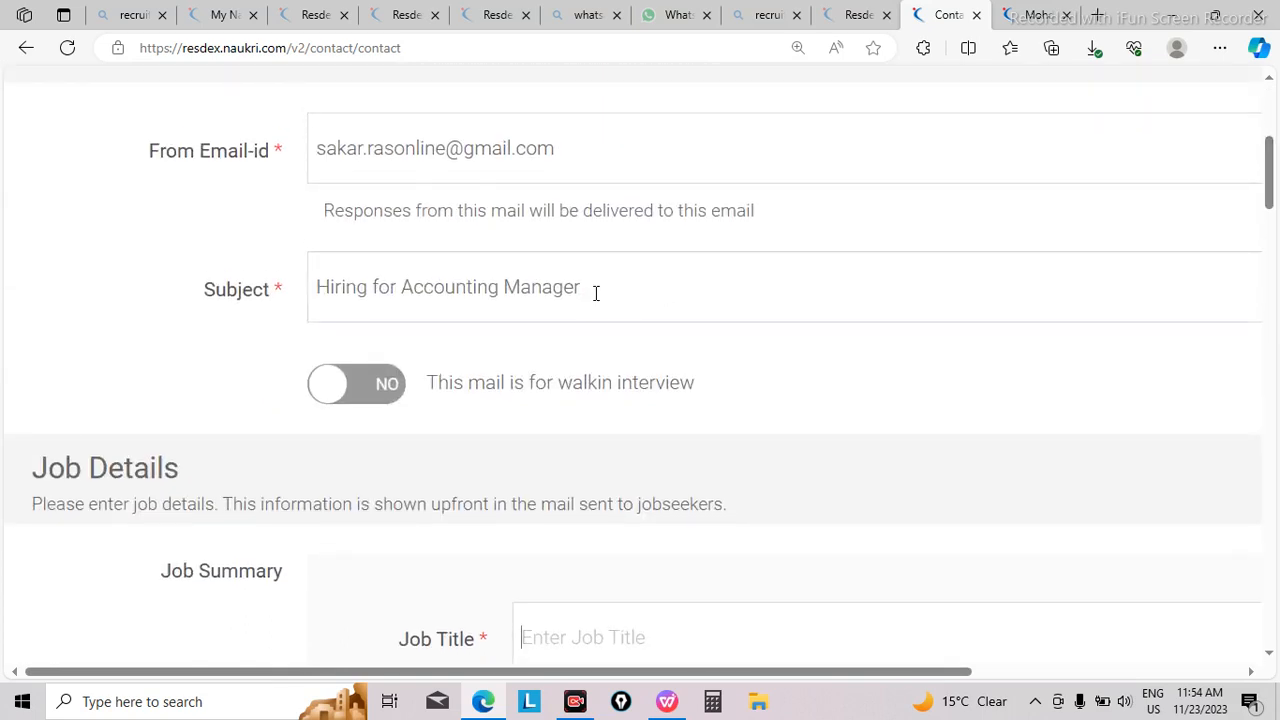
pyautogui.moveTo(592, 289); pyautogui.dragTo(313, 292)
pyautogui.hotkey('ctrl', 'c')
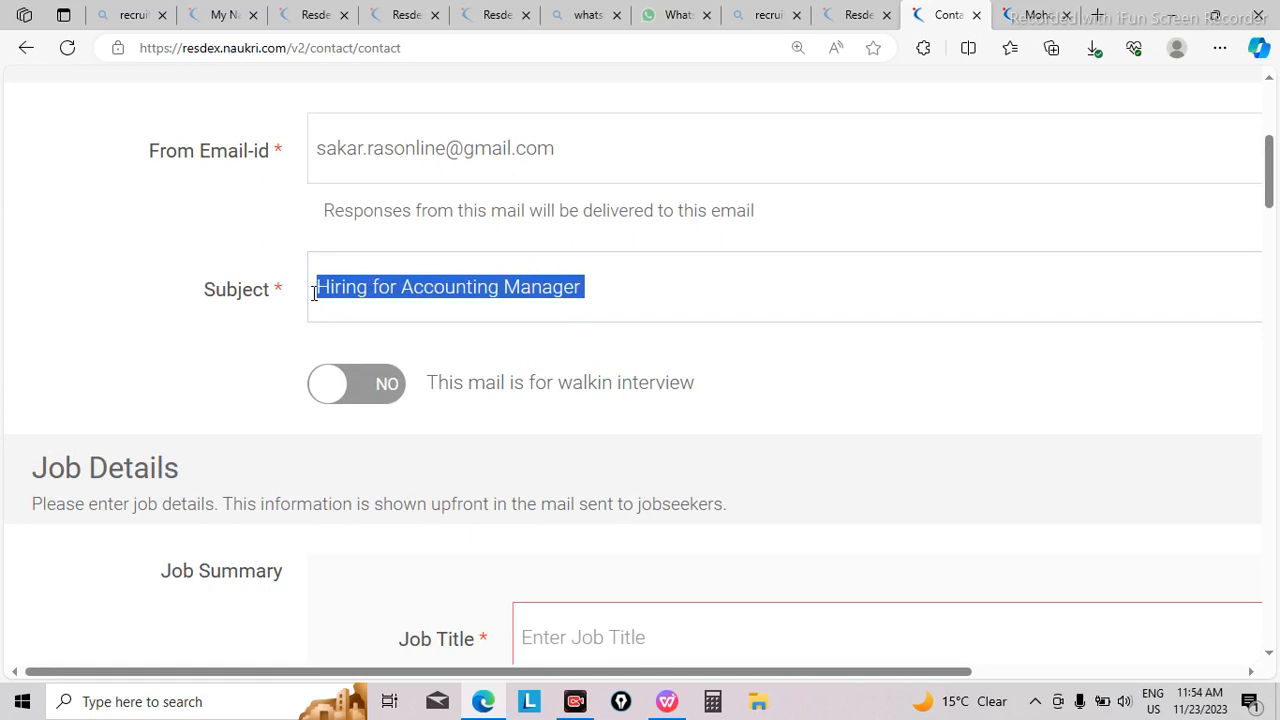
pyautogui.click(598, 643)
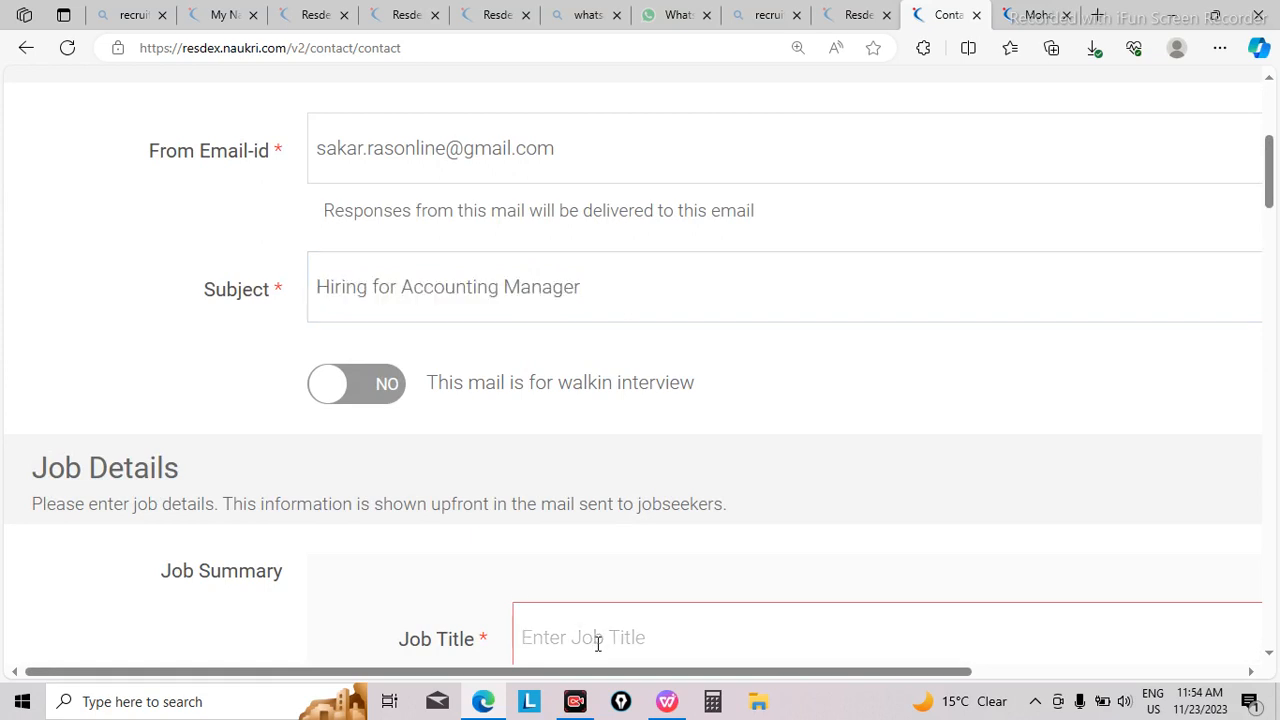
pyautogui.hotkey('ctrl', 'v')
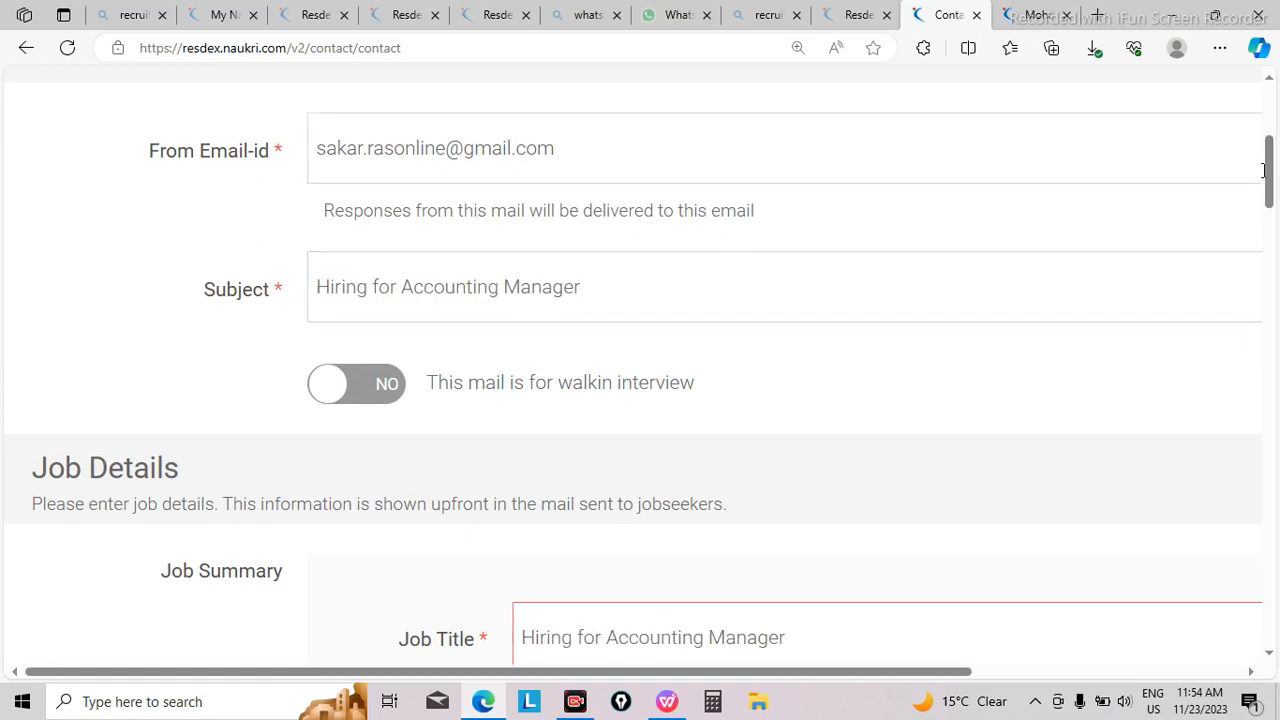
# Step: Set the total experience range to 3.5 to 15 years
pyautogui.scroll(-2, 1263, 180)
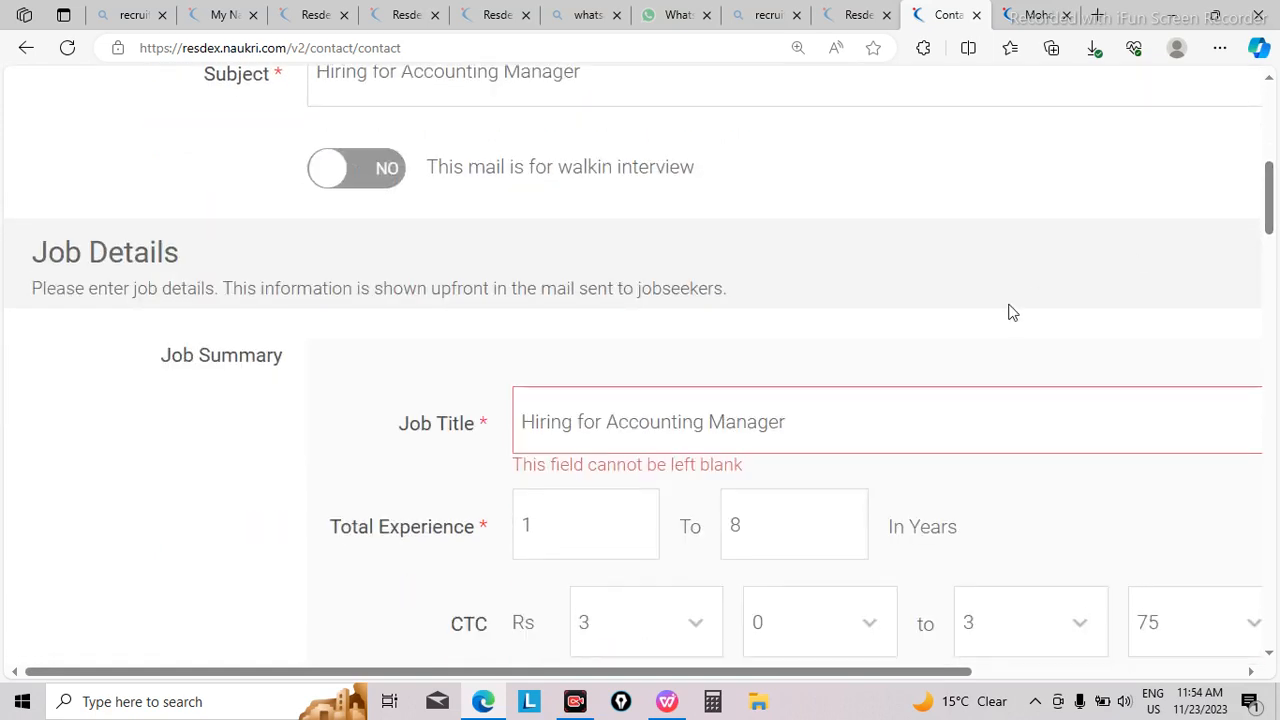
pyautogui.click(584, 534)
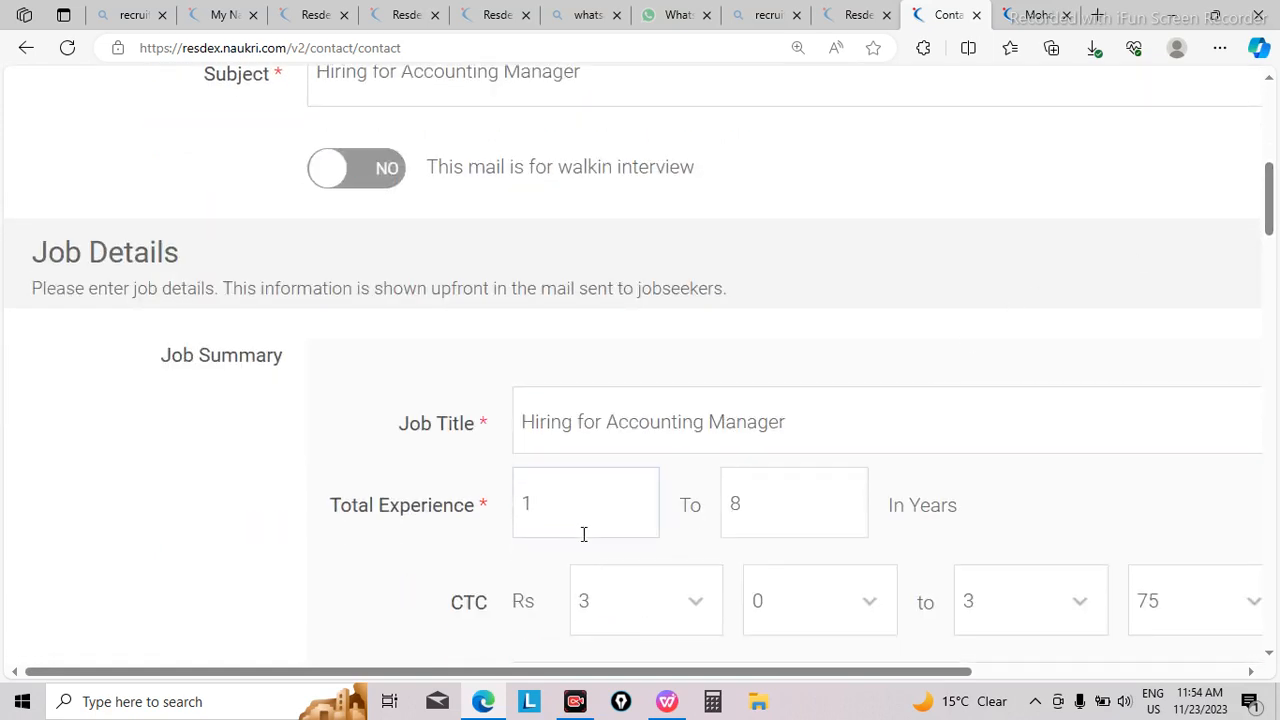
pyautogui.press('BackSpace')
pyautogui.write('3.5')
pyautogui.press('BackSpace')
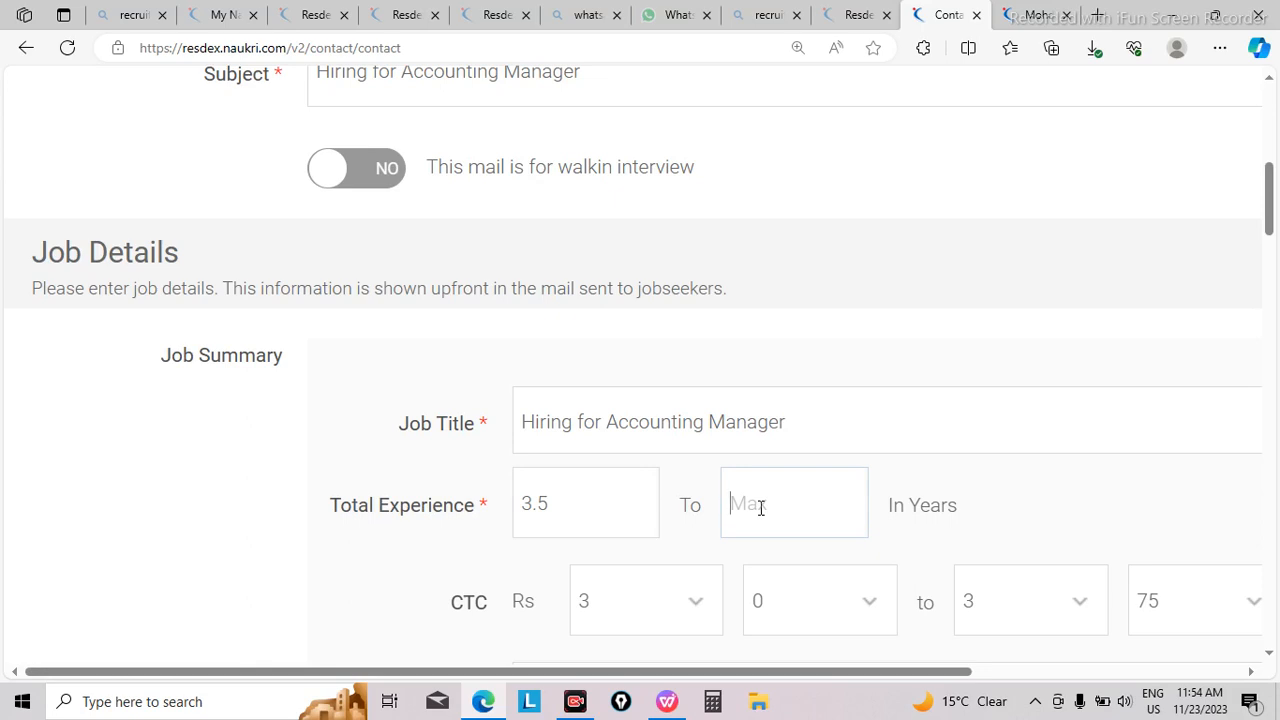
pyautogui.write('15')
# Step: Set the CTC range from 6 lacs 50 thousand to 7 lacs
pyautogui.click(701, 616)
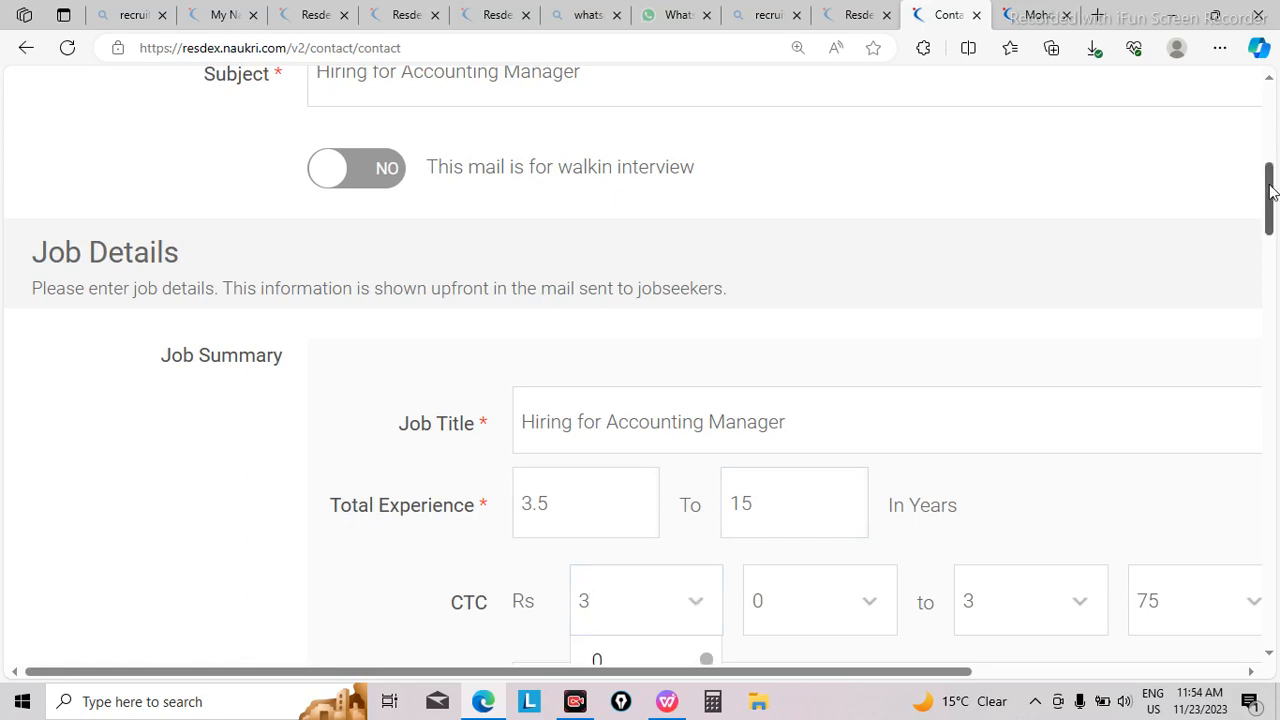
pyautogui.moveTo(1265, 185); pyautogui.dragTo(1270, 221)
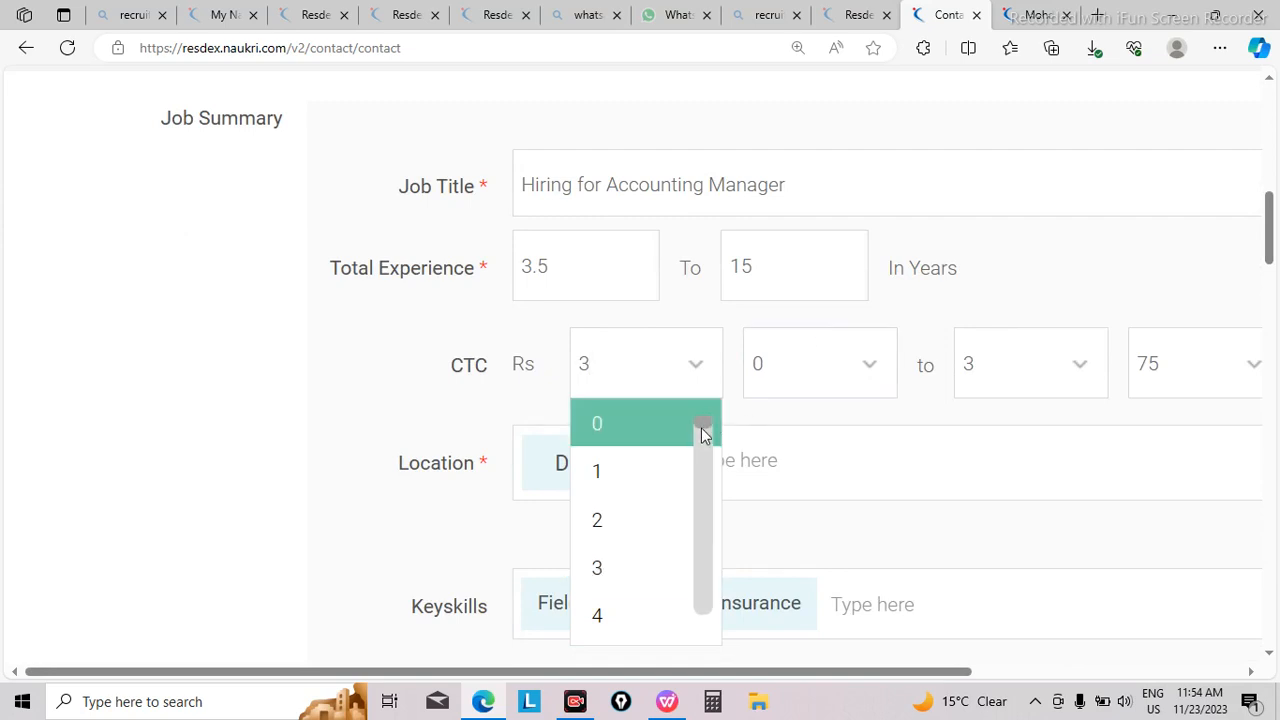
pyautogui.moveTo(702, 427); pyautogui.dragTo(704, 446)
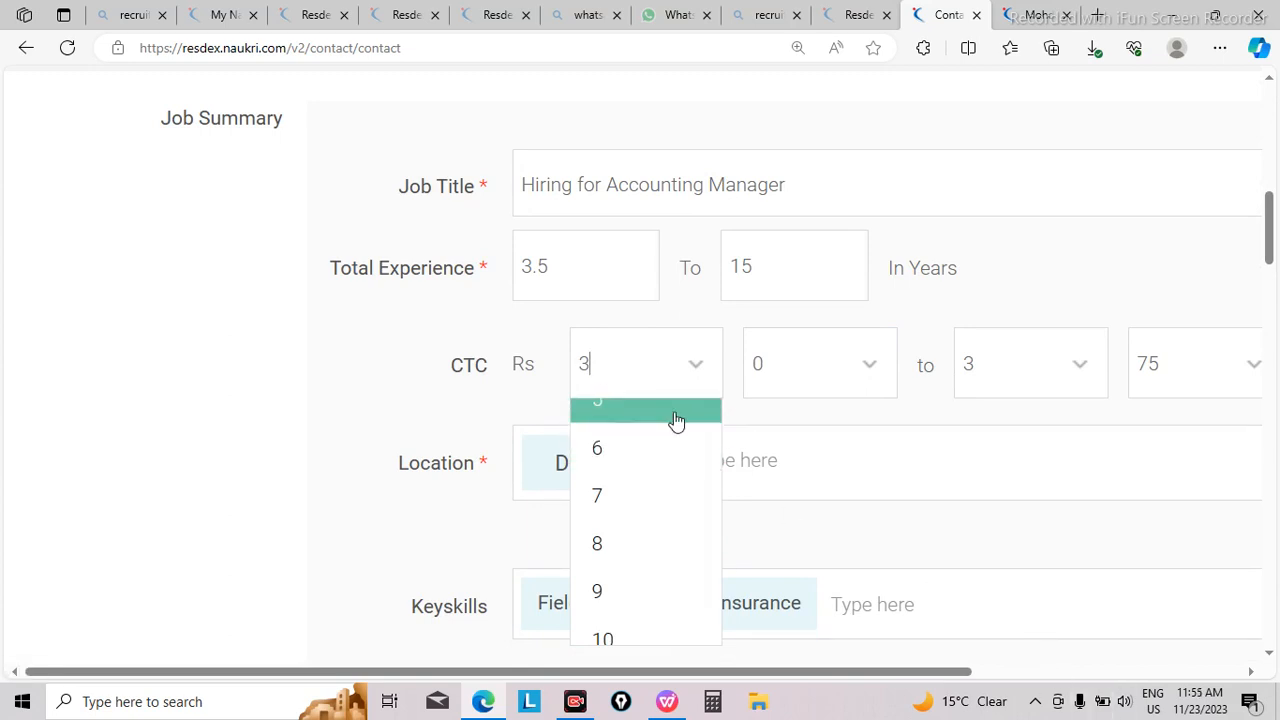
pyautogui.click(655, 455)
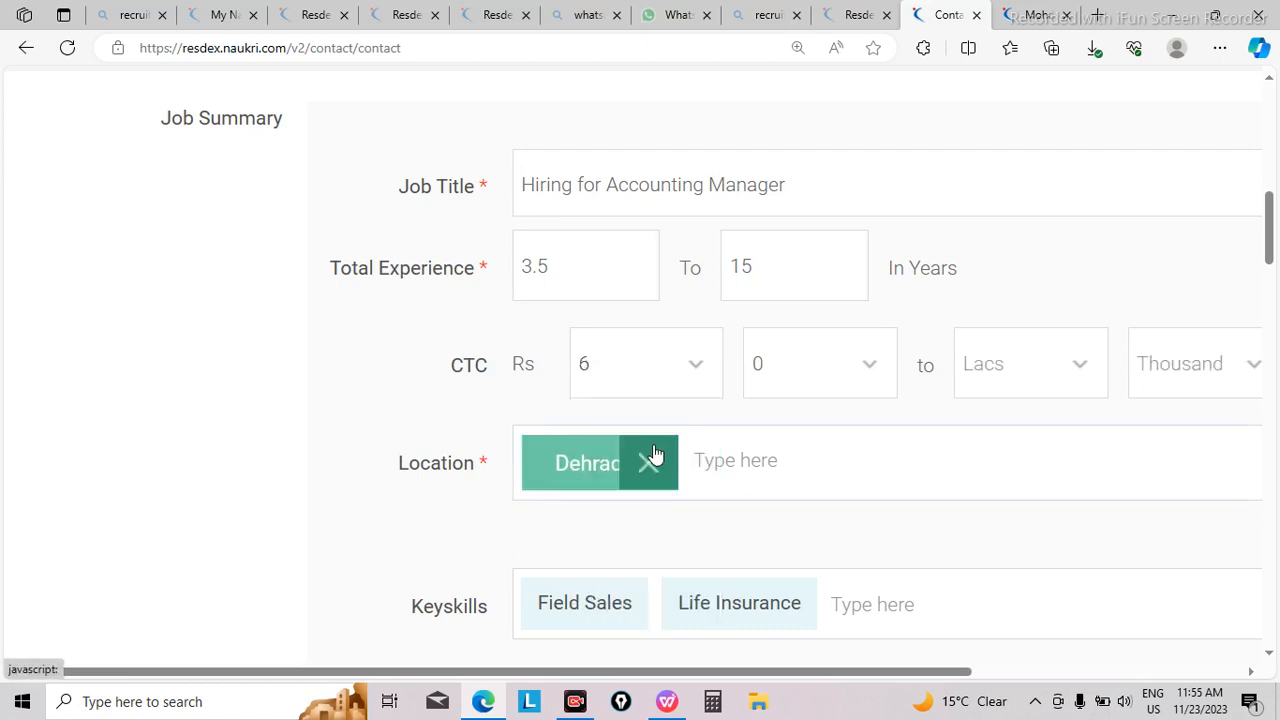
pyautogui.click(869, 372)
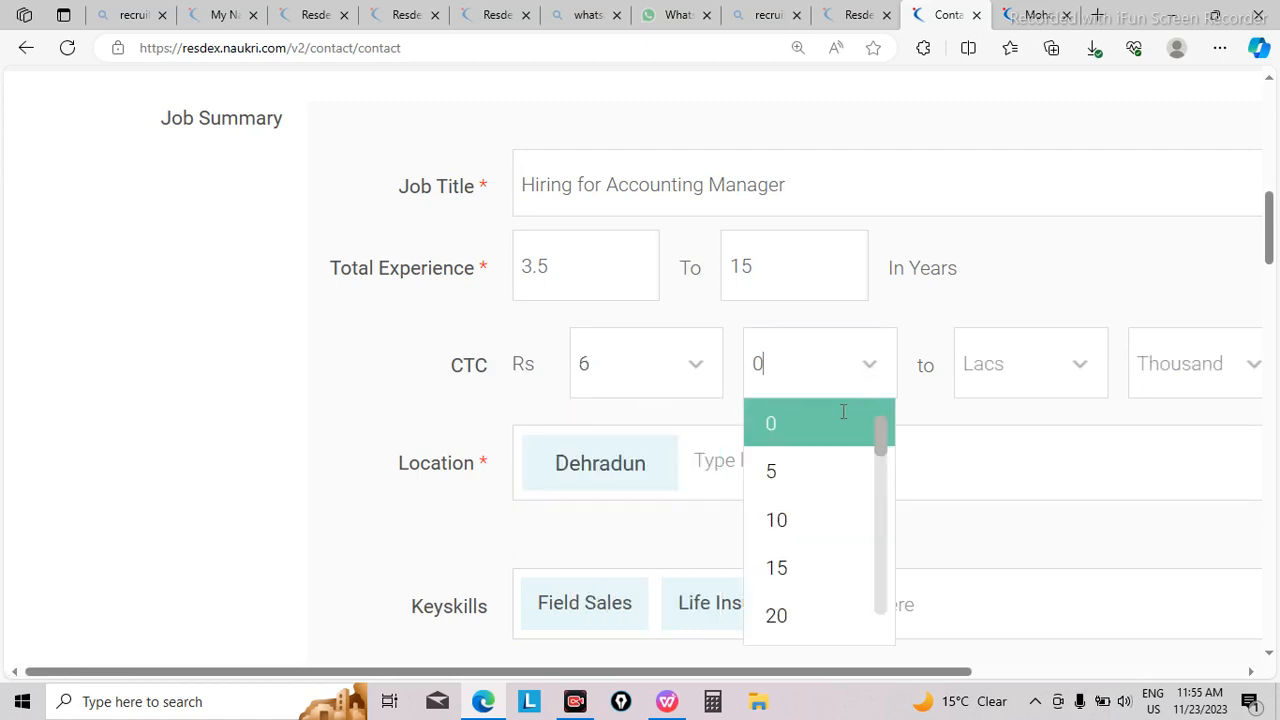
pyautogui.click(817, 468)
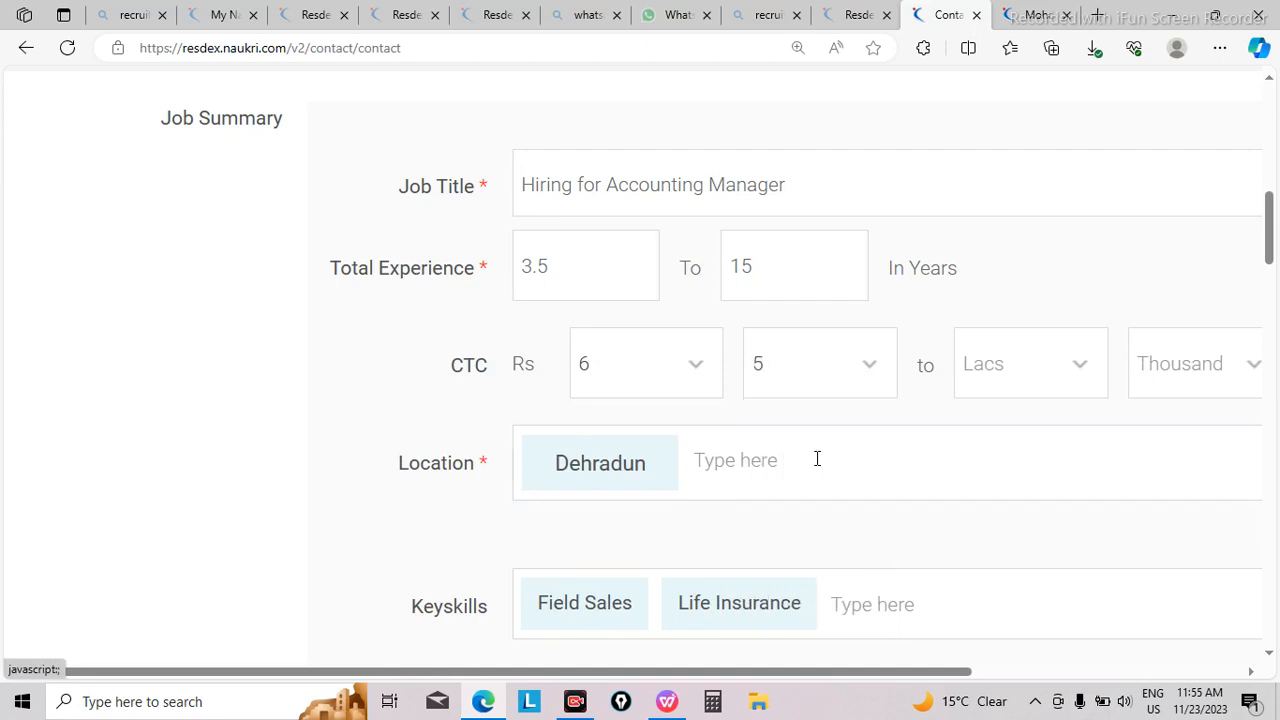
pyautogui.click(871, 370)
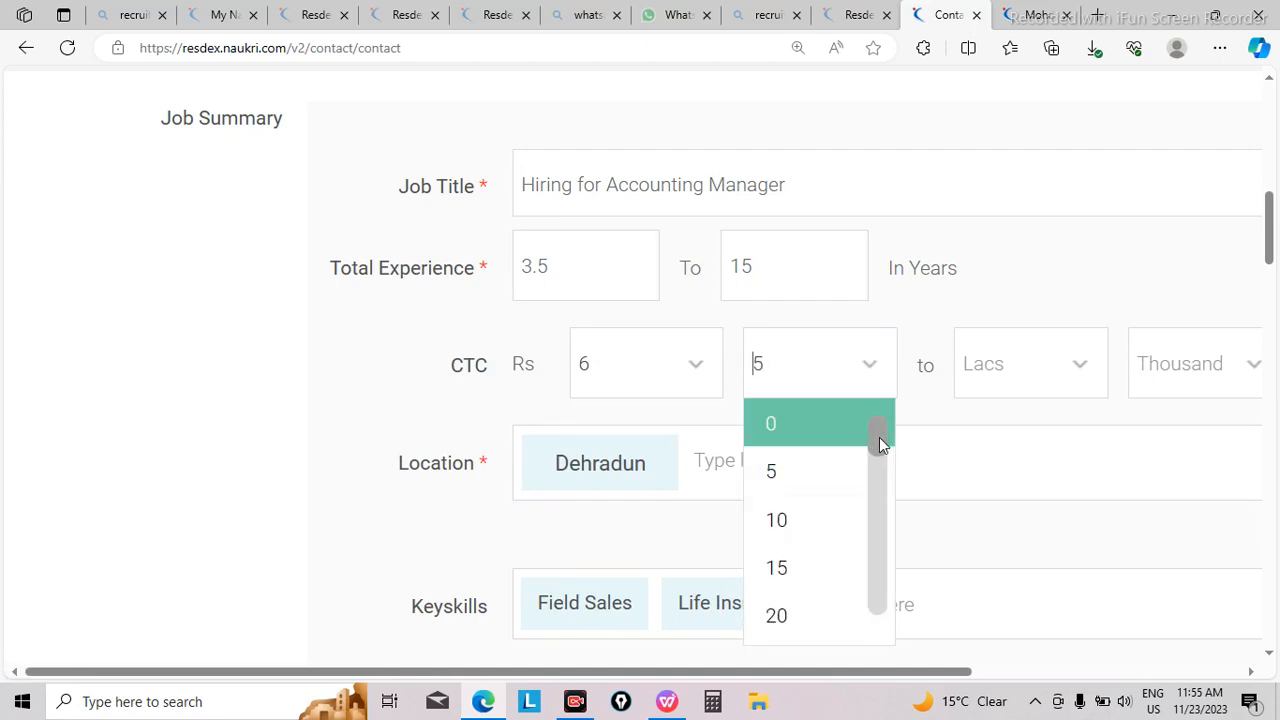
pyautogui.moveTo(879, 437); pyautogui.dragTo(876, 519)
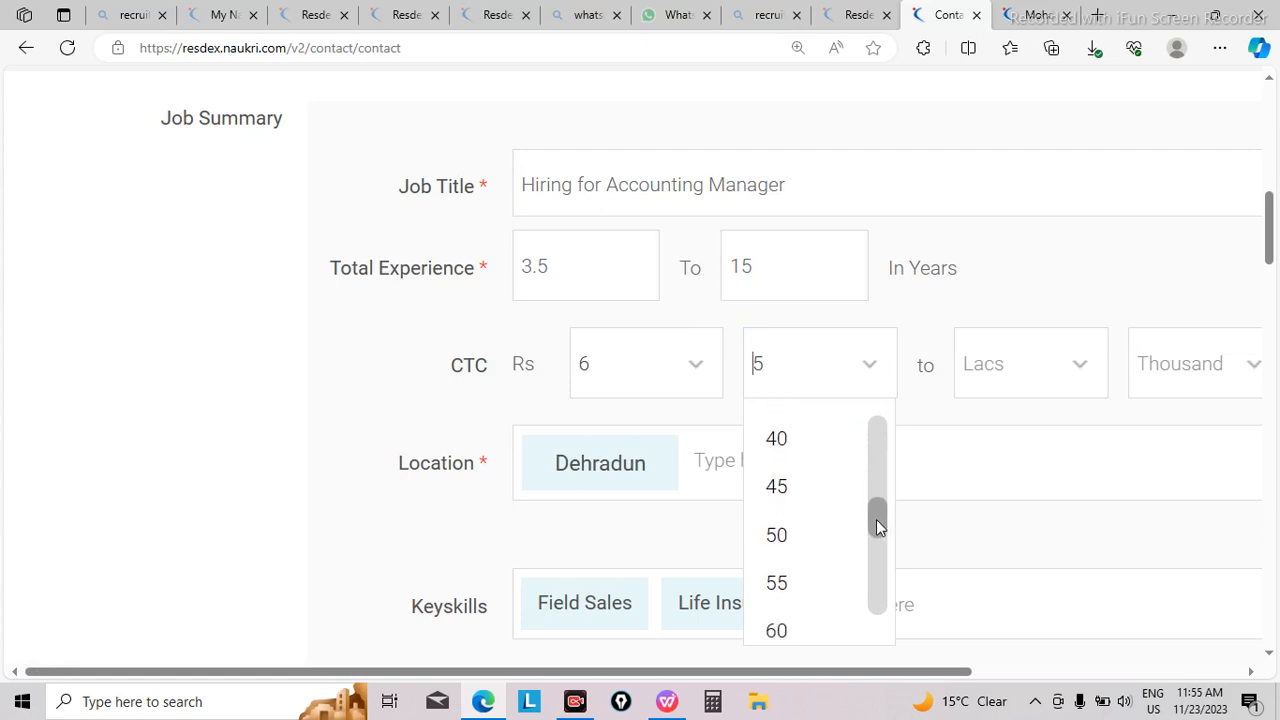
pyautogui.click(820, 536)
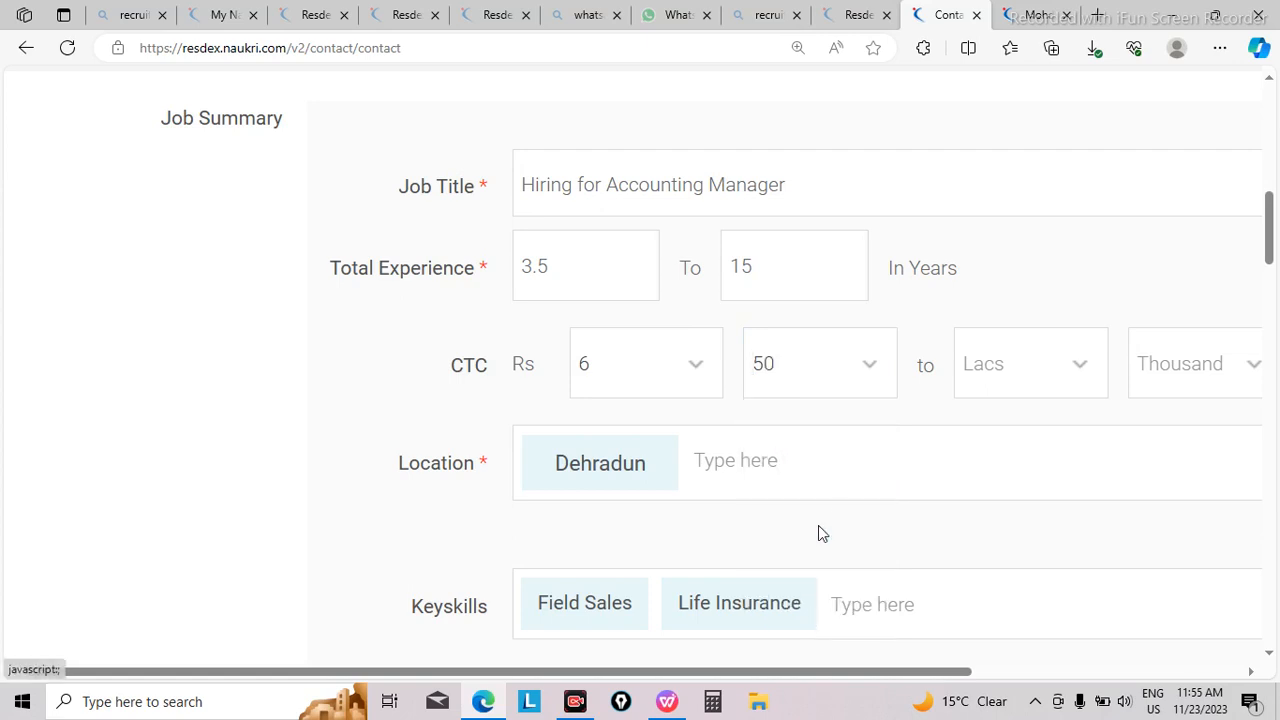
pyautogui.click(1081, 375)
pyautogui.click(1033, 472)
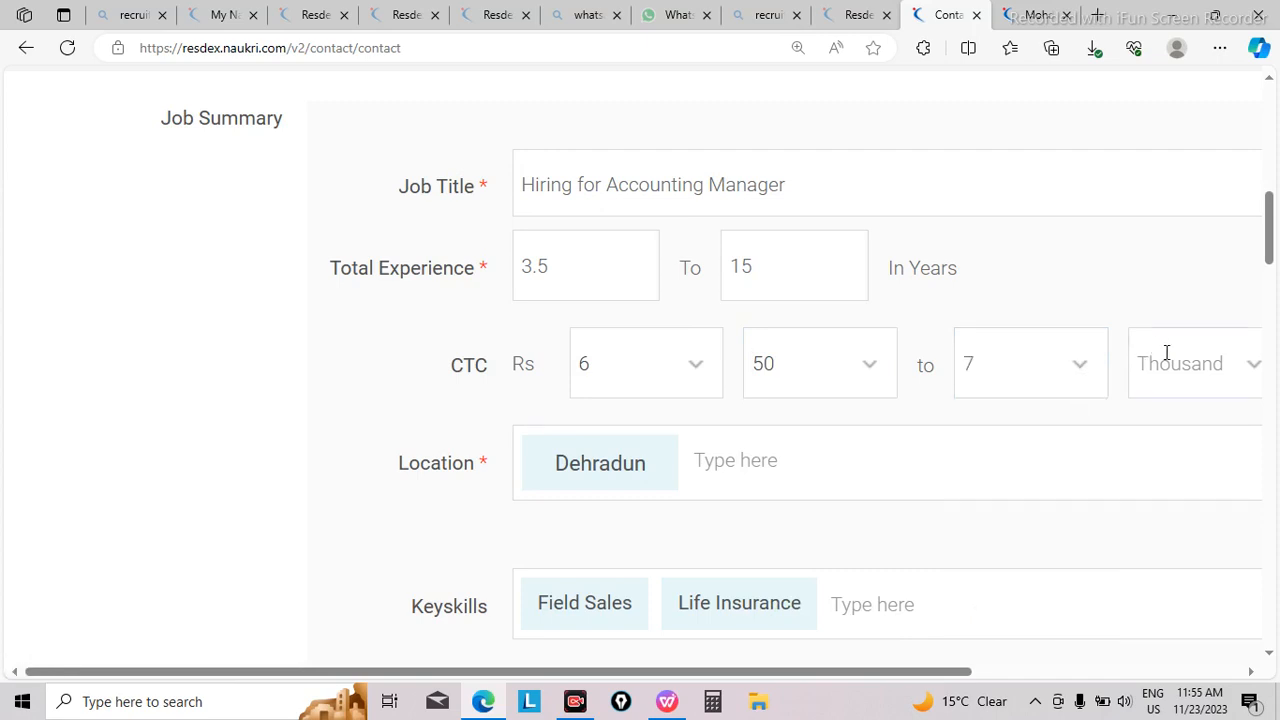
# Step: Replace the job location Dehradun with Noida, Uttar Pradesh
pyautogui.click(703, 461)
pyautogui.click(650, 460)
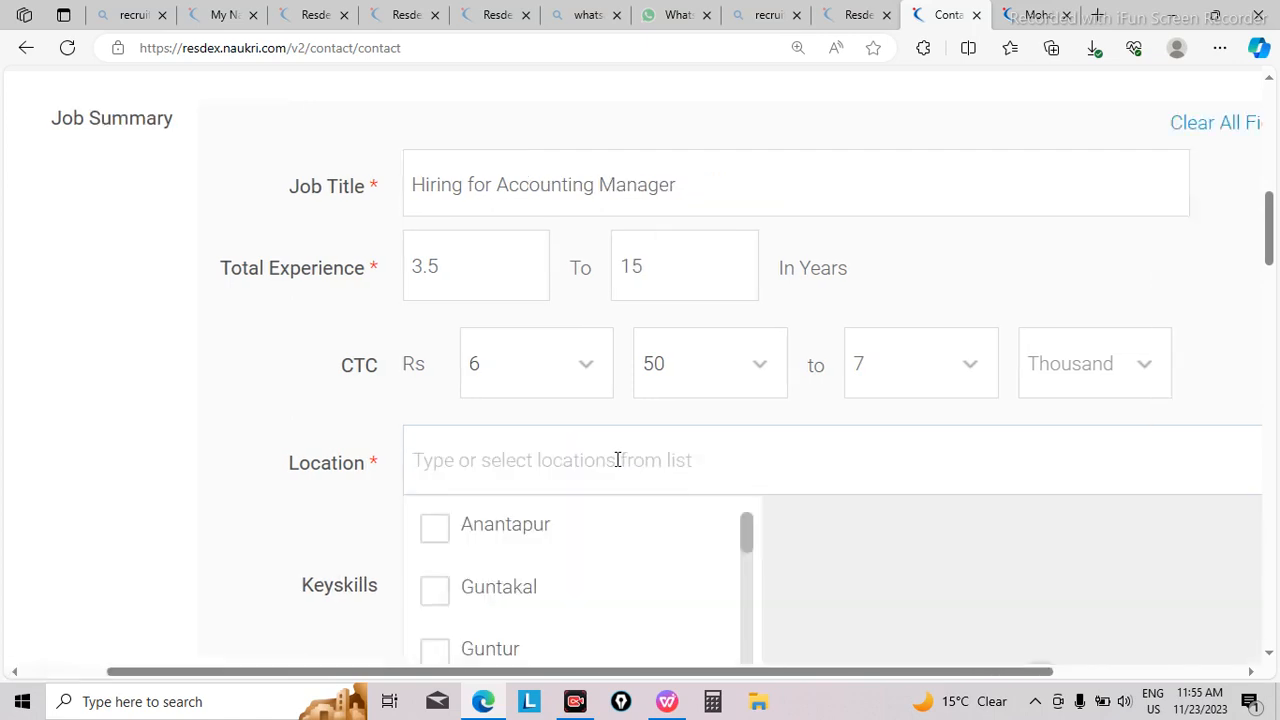
pyautogui.write('Npo')
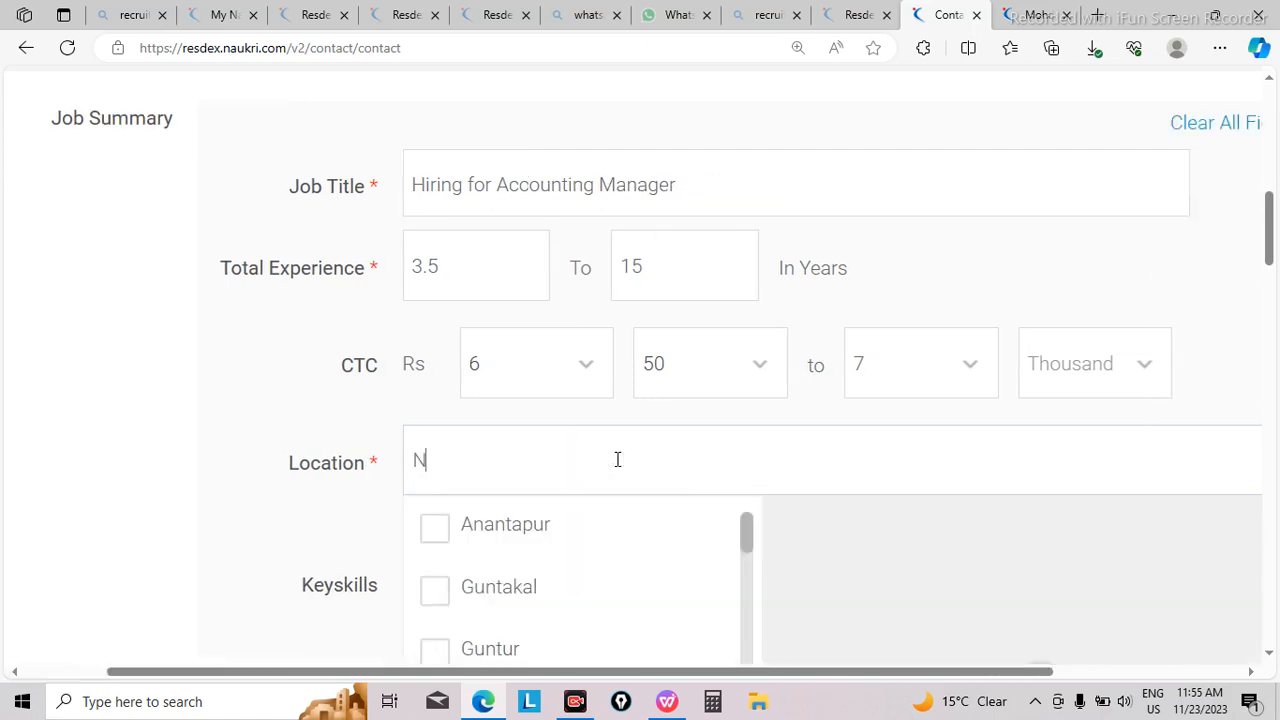
pyautogui.press('BackSpace')
pyautogui.press('BackSpace')
pyautogui.write('oida')
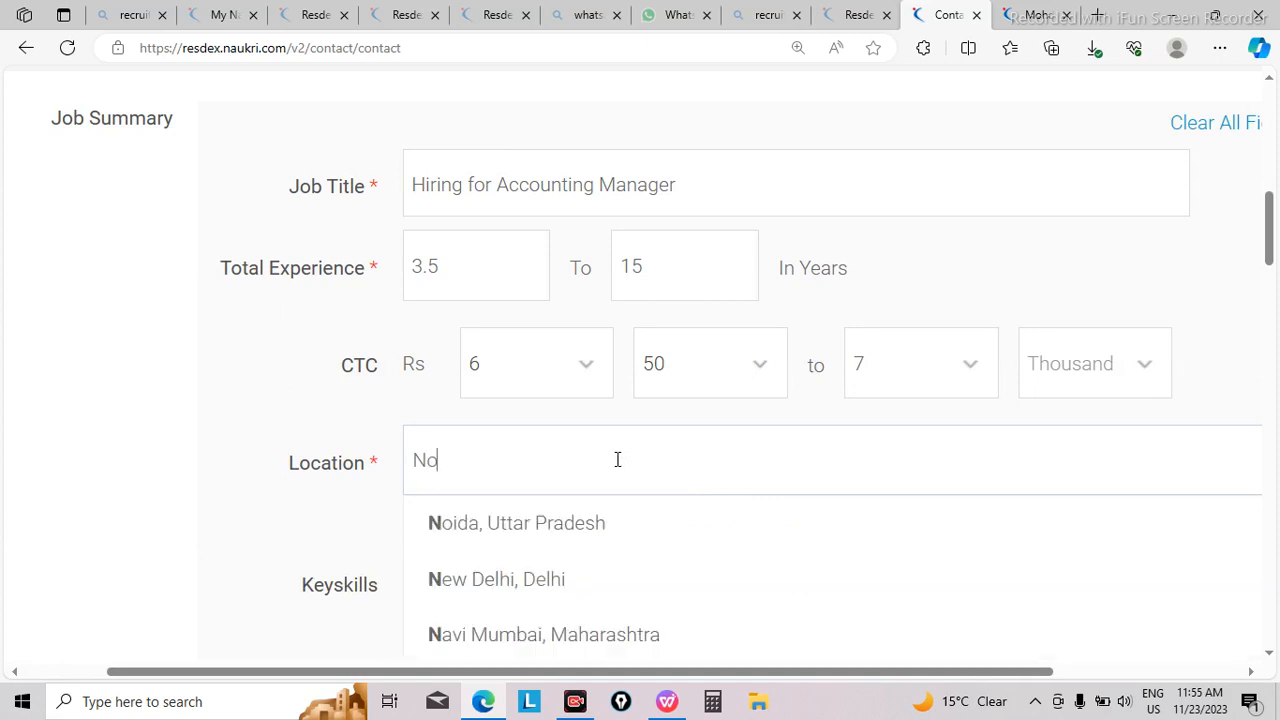
pyautogui.click(500, 530)
pyautogui.click(359, 538)
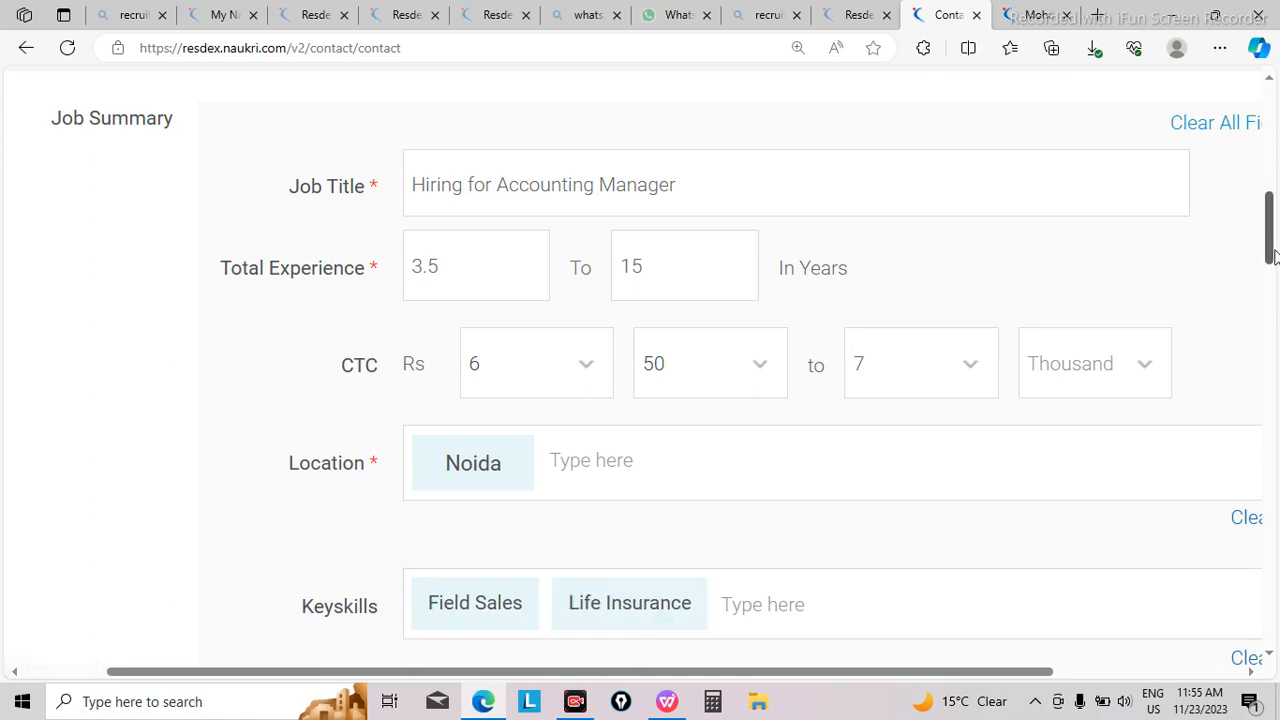
# Step: Remove the Field Sales and Life Insurance keyskills from the job summary
pyautogui.moveTo(1270, 256); pyautogui.dragTo(1270, 294)
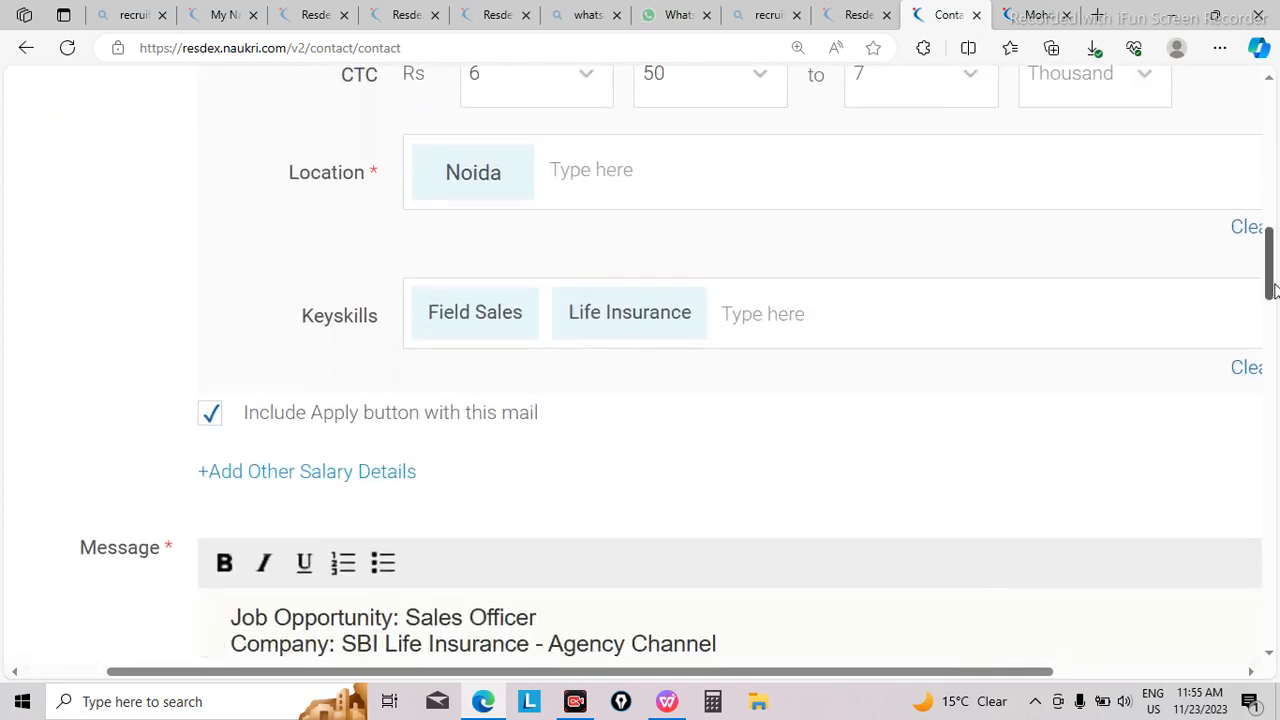
pyautogui.click(509, 330)
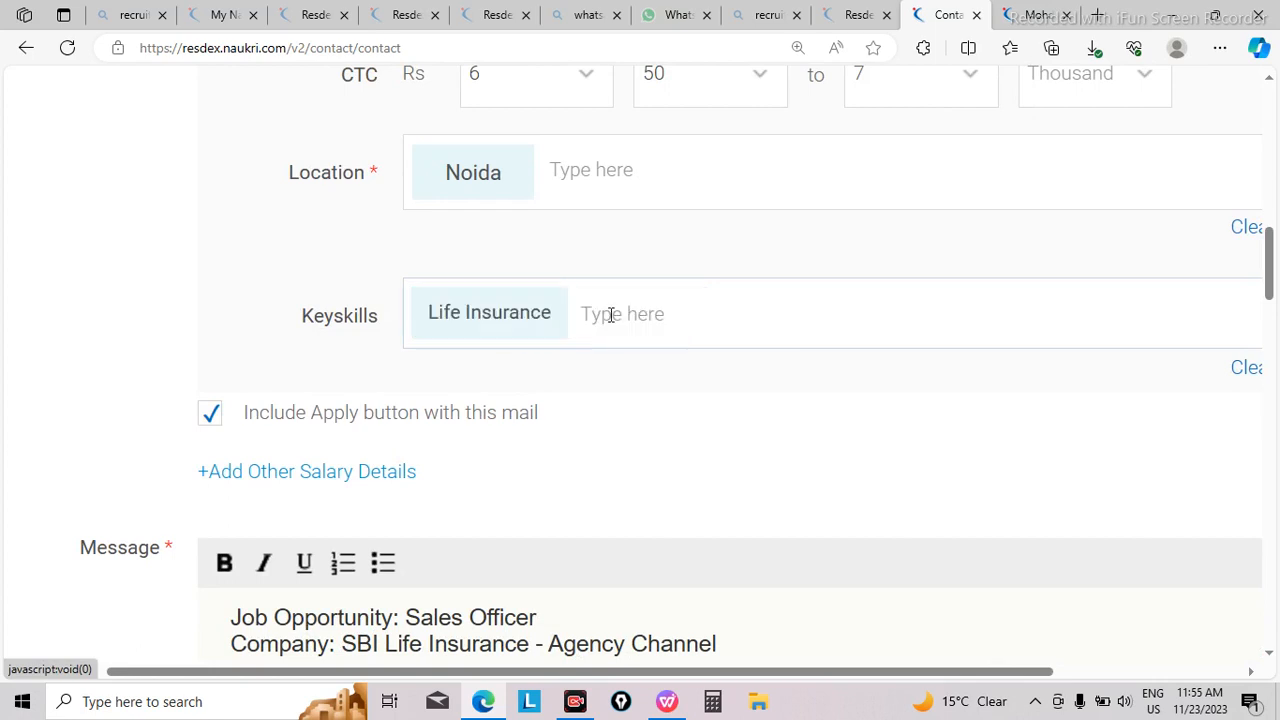
pyautogui.click(540, 318)
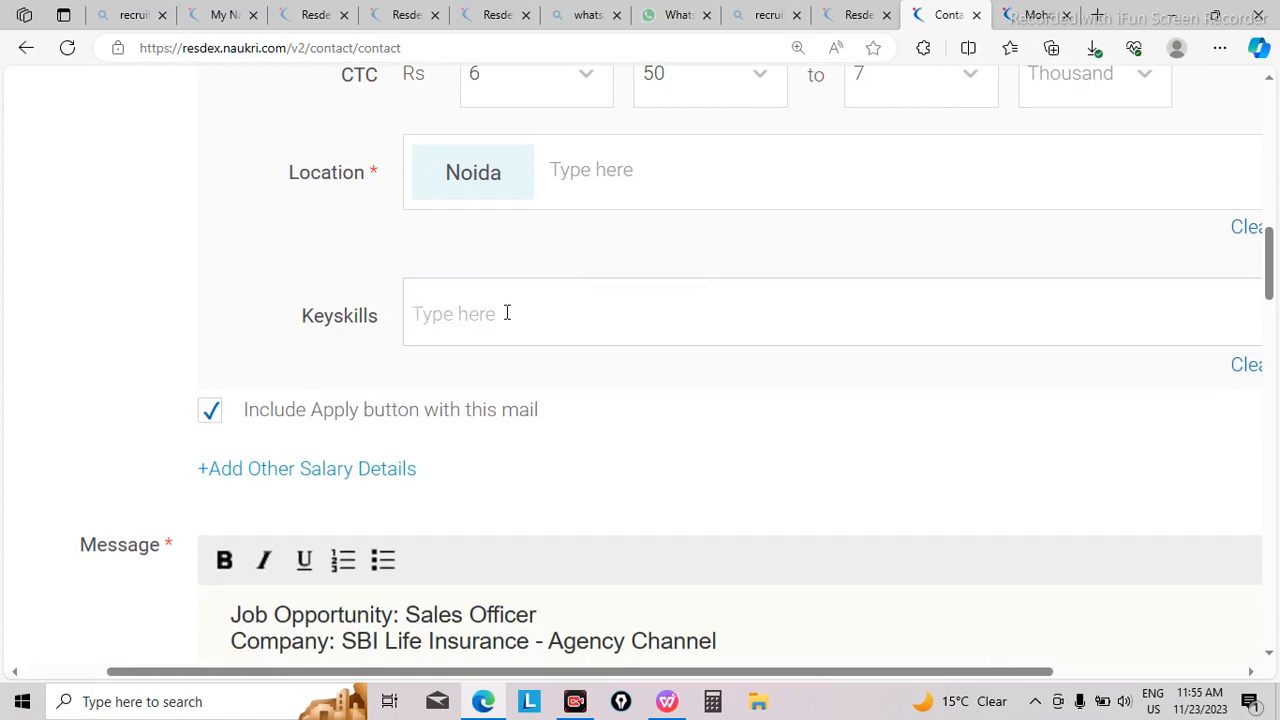
# Step: Add B.Com, Technical Accounting and Reinsurance Accounting as keyskills from the clipboard history
pyautogui.press('super+v')
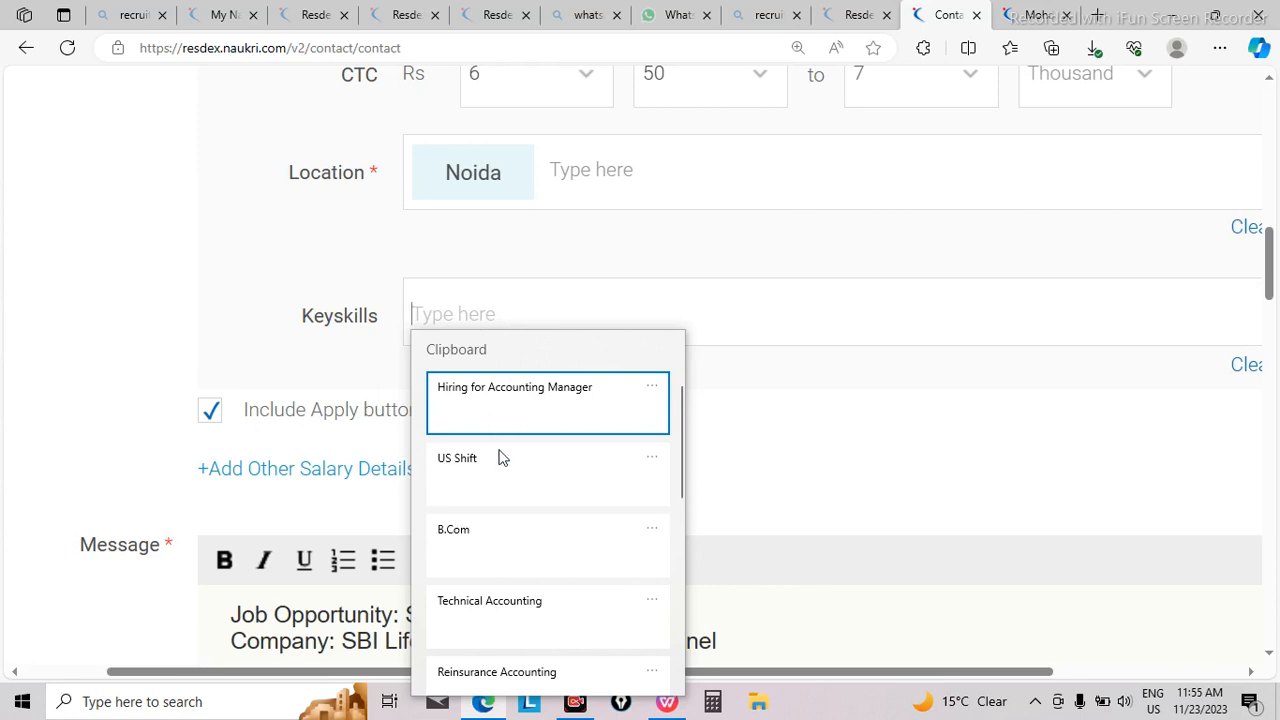
pyautogui.click(517, 558)
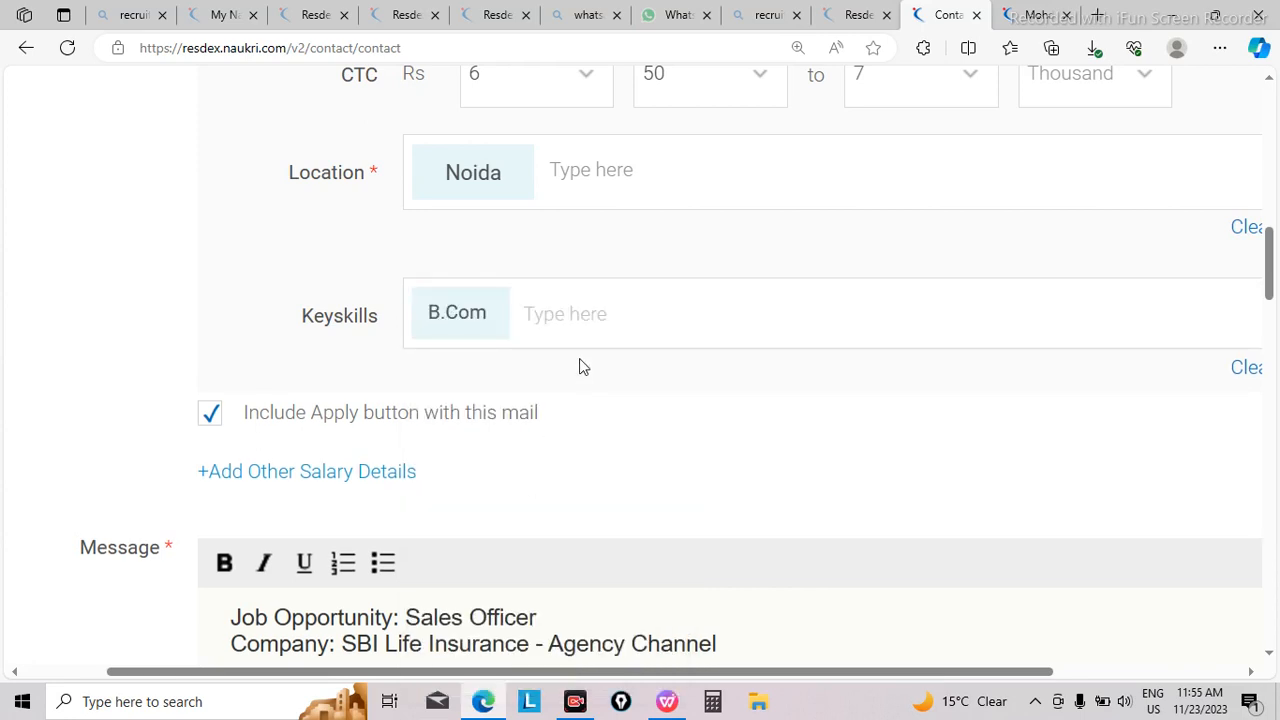
pyautogui.press('super+v')
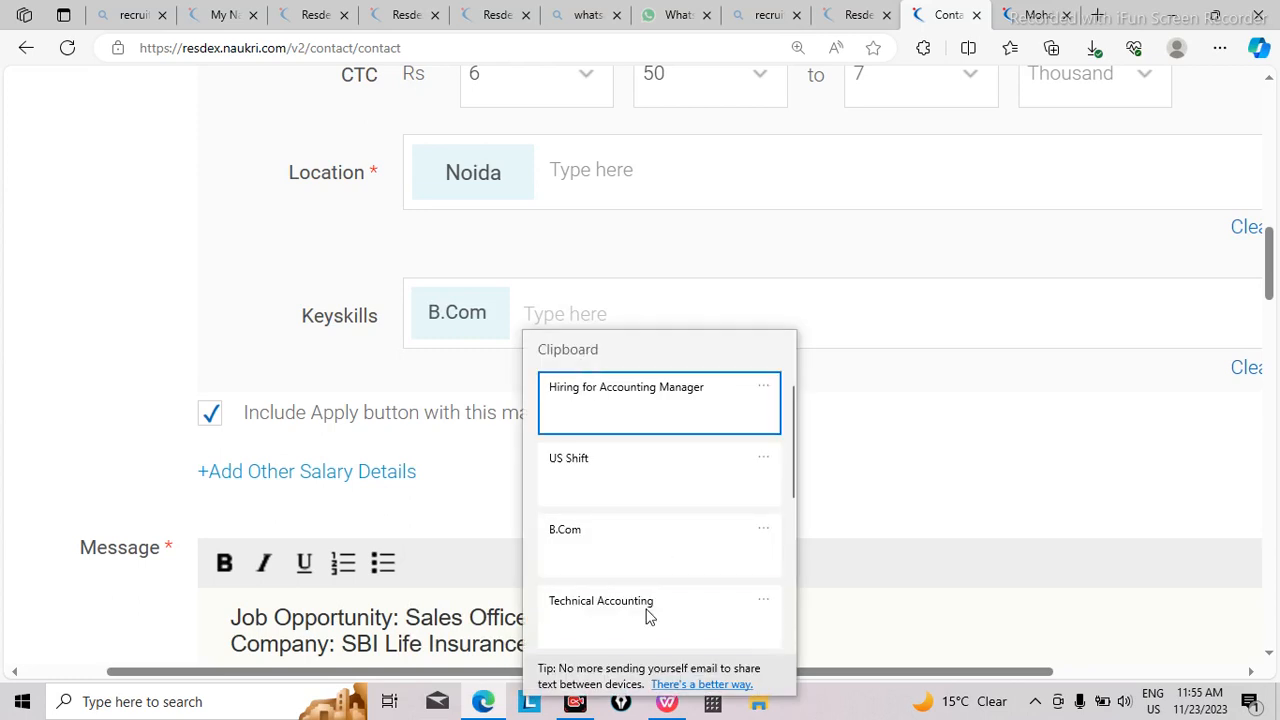
pyautogui.click(646, 612)
pyautogui.press('super+v')
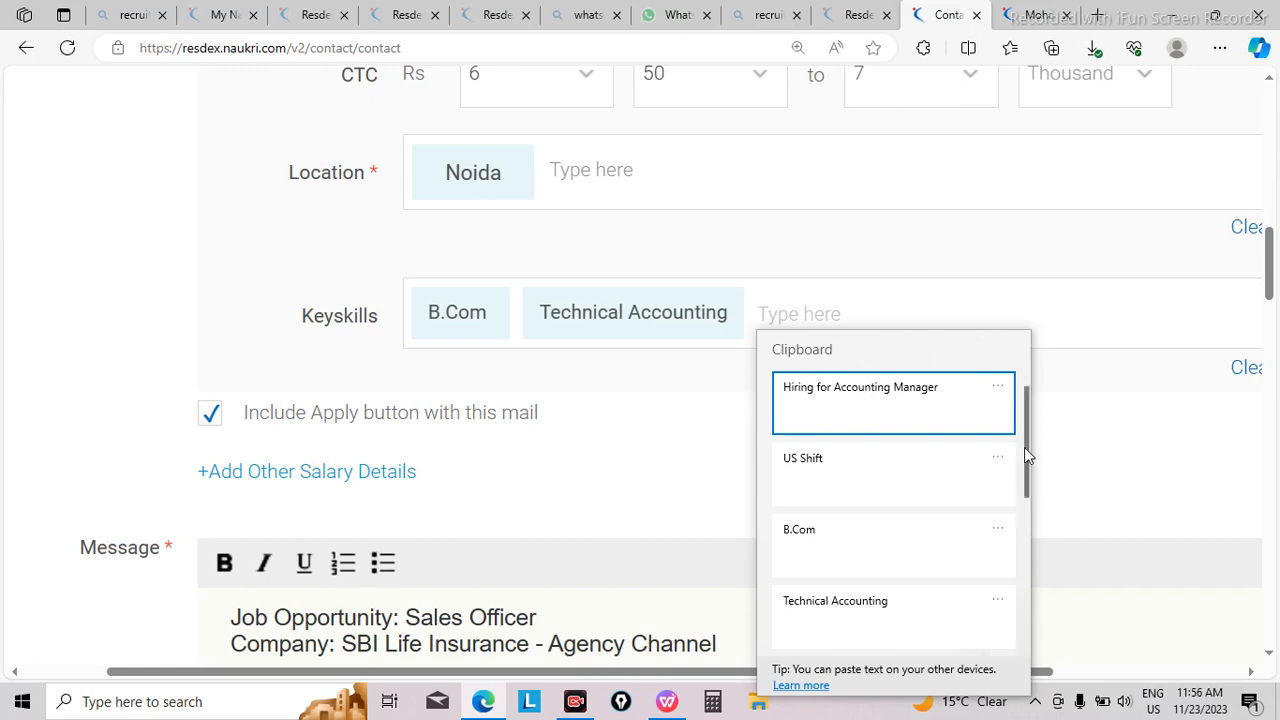
pyautogui.moveTo(1024, 447); pyautogui.dragTo(1028, 510)
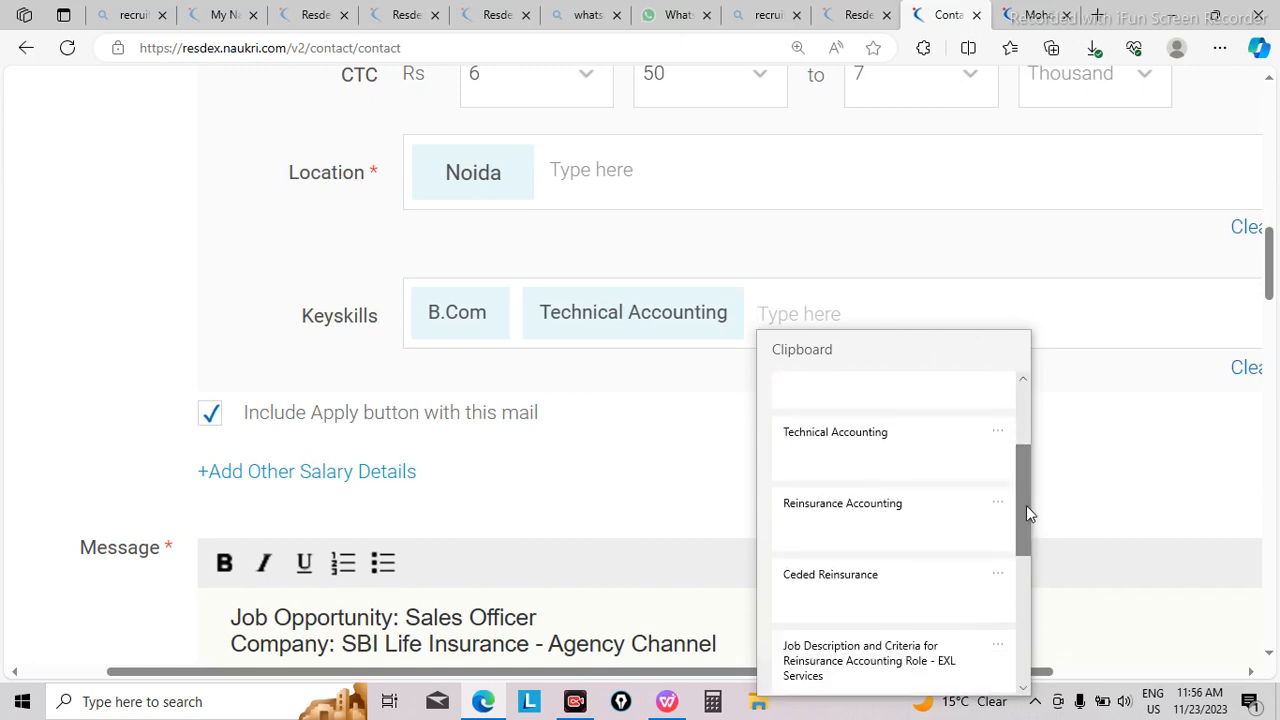
pyautogui.click(828, 518)
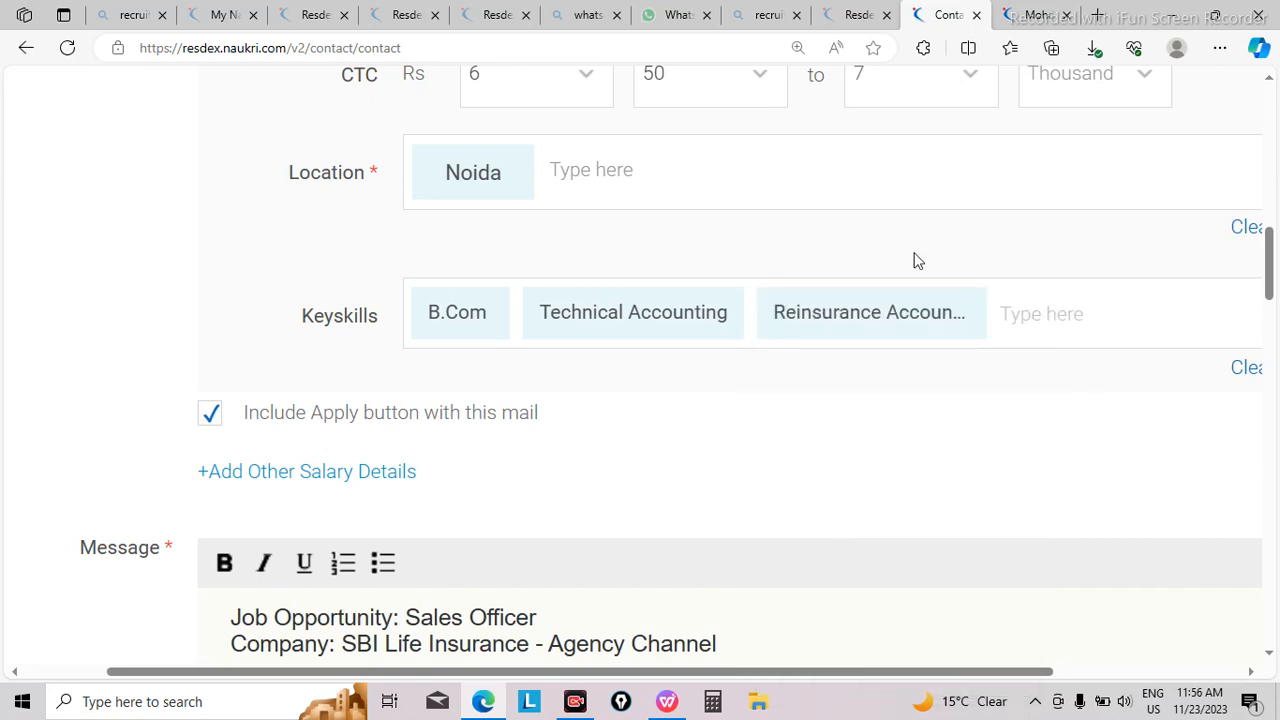
# Step: Add Ceded Reinsurance from the clipboard history and the suggested US Accounting as keyskills
pyautogui.press('super+v')
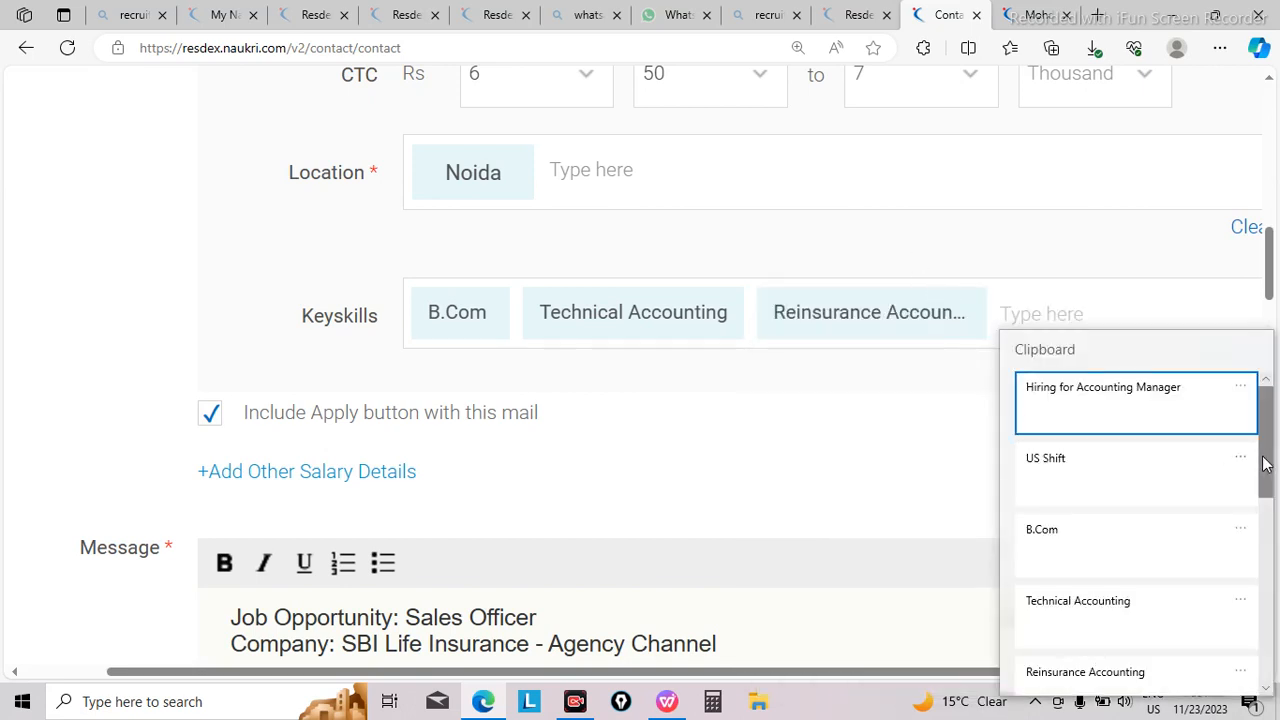
pyautogui.moveTo(1265, 463); pyautogui.dragTo(1265, 529)
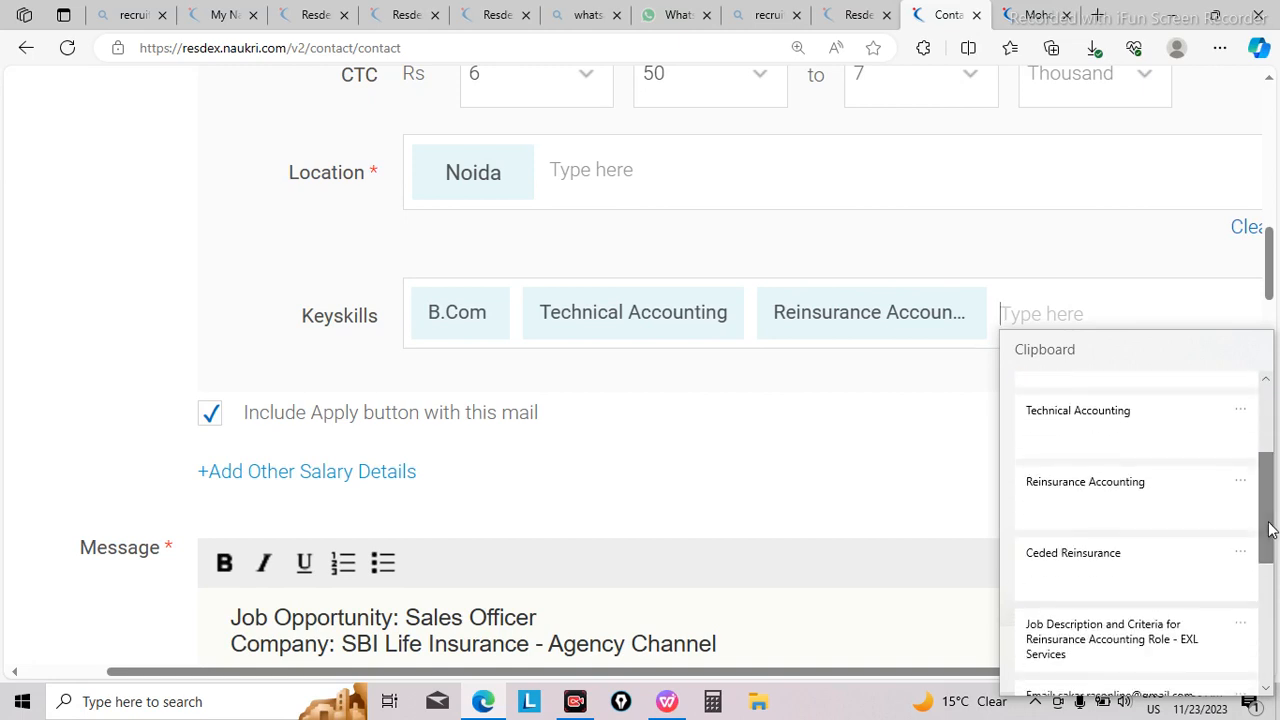
pyautogui.click(1050, 588)
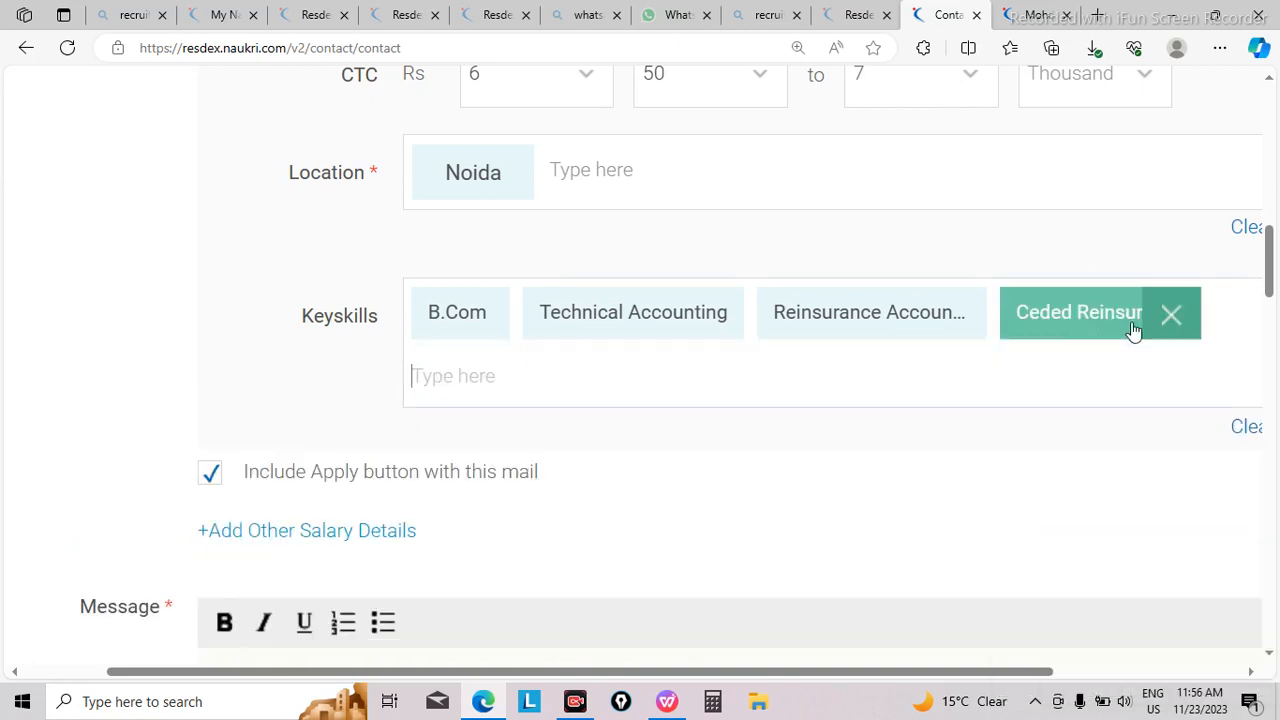
pyautogui.write('us acc')
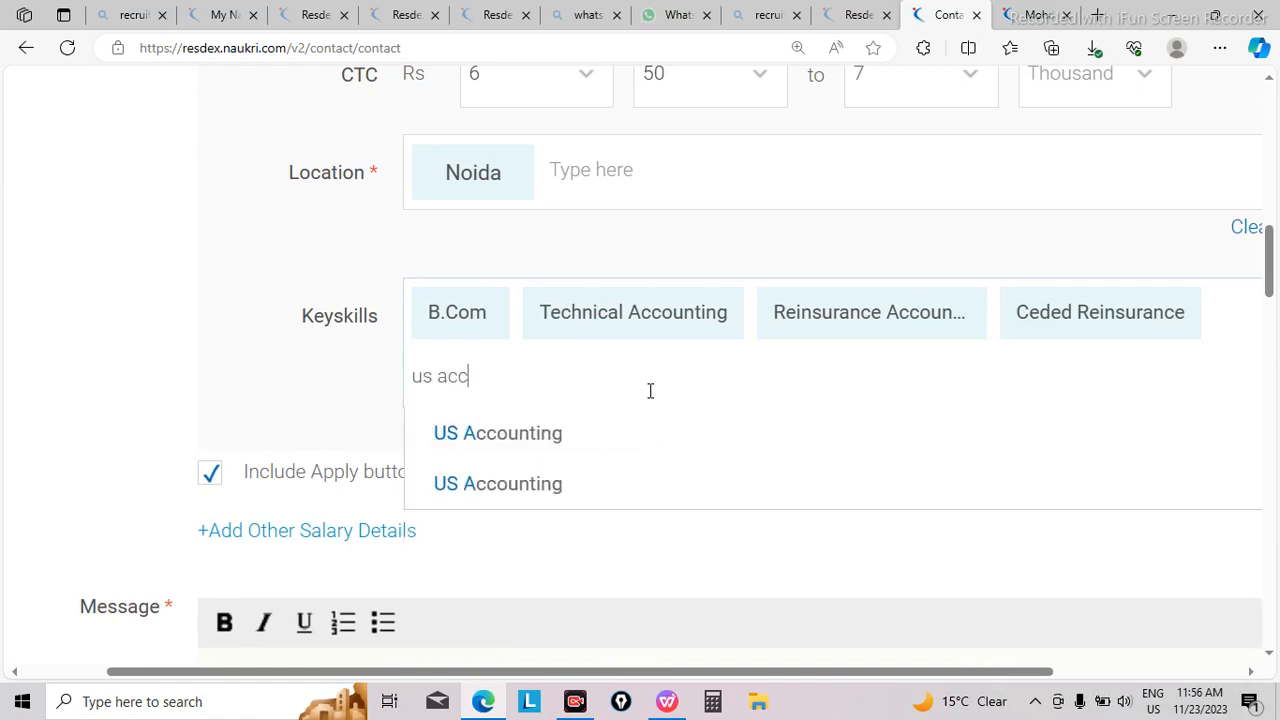
pyautogui.click(601, 433)
# Step: Add the suggested International Accounting as another keyskill in the job summary
pyautogui.write('inter')
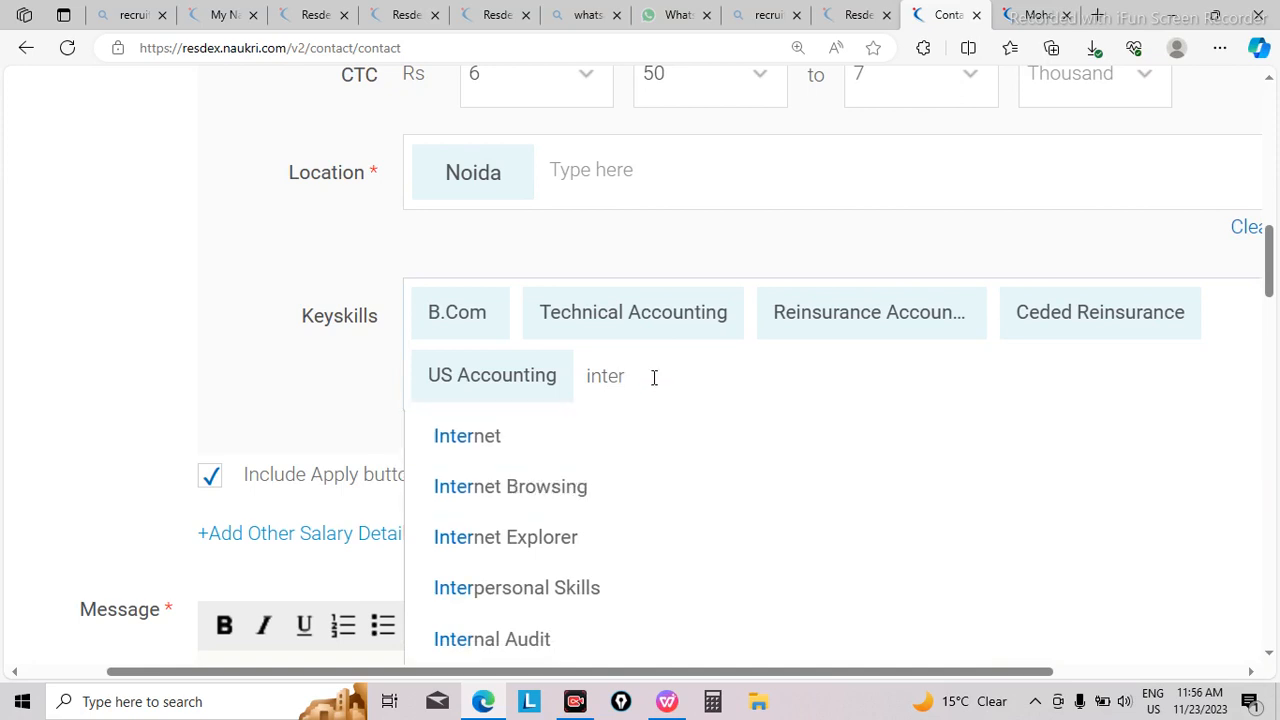
pyautogui.write('nation')
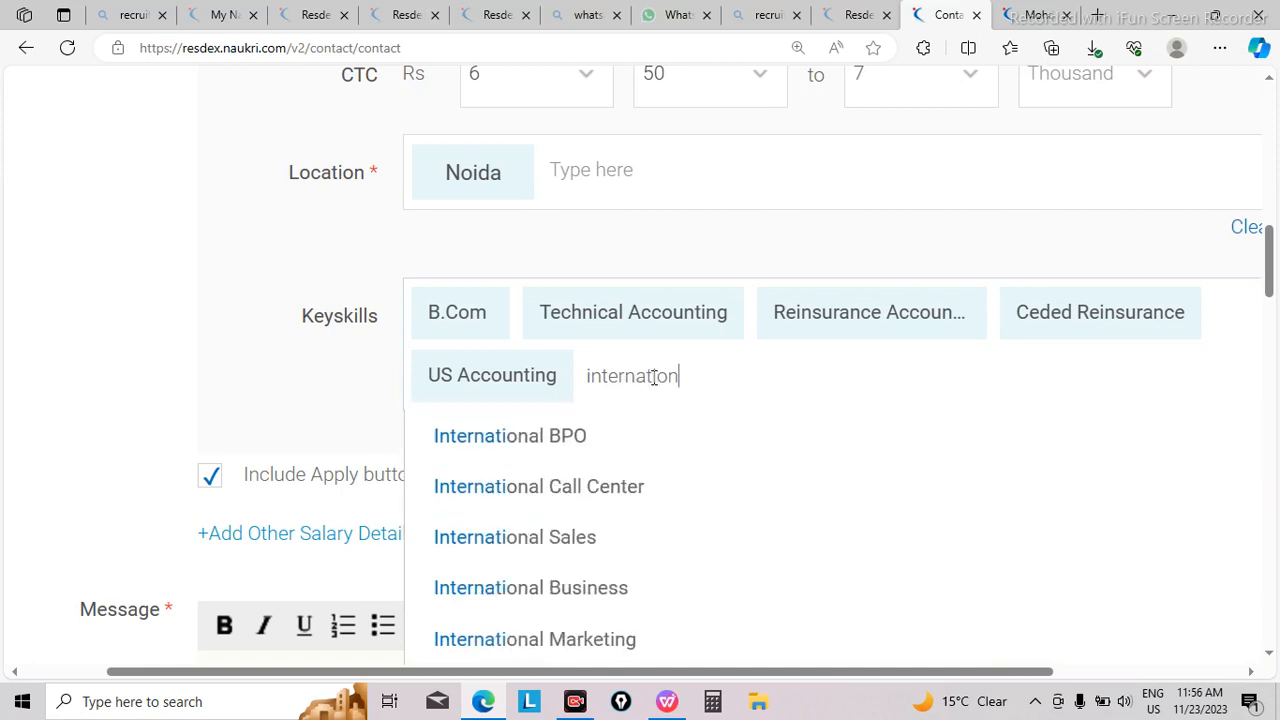
pyautogui.write('al acc')
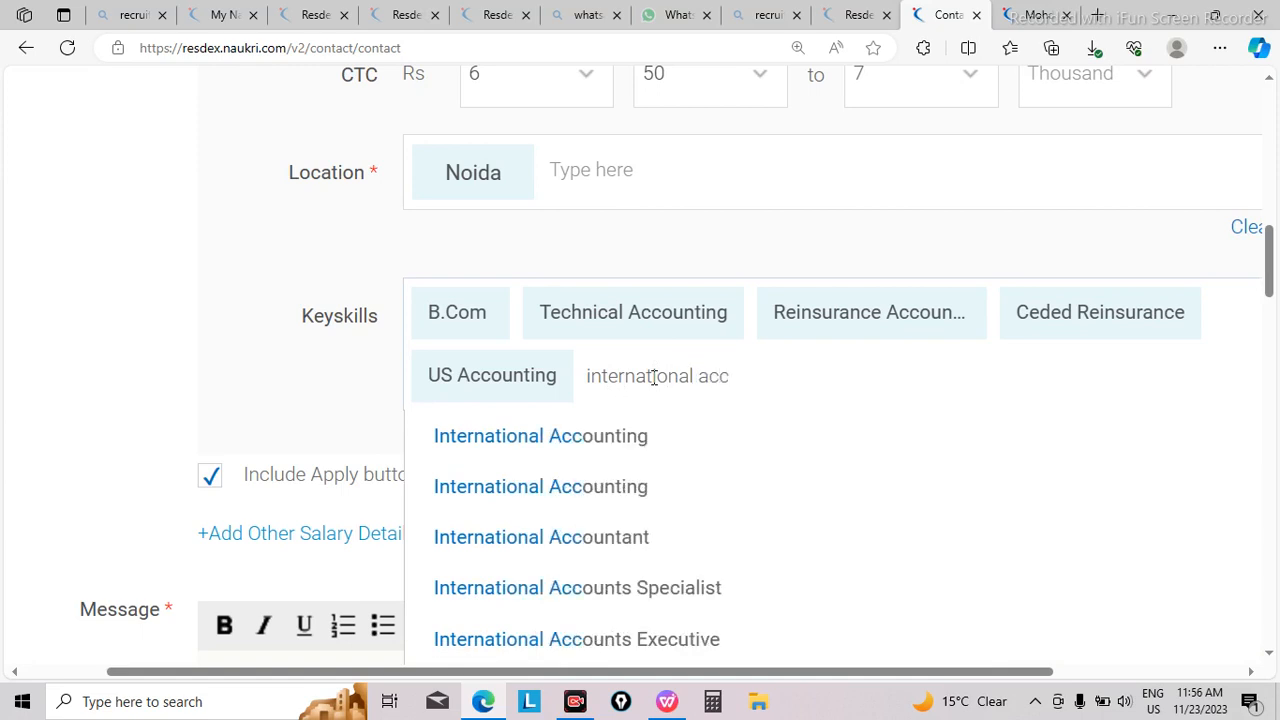
pyautogui.click(703, 436)
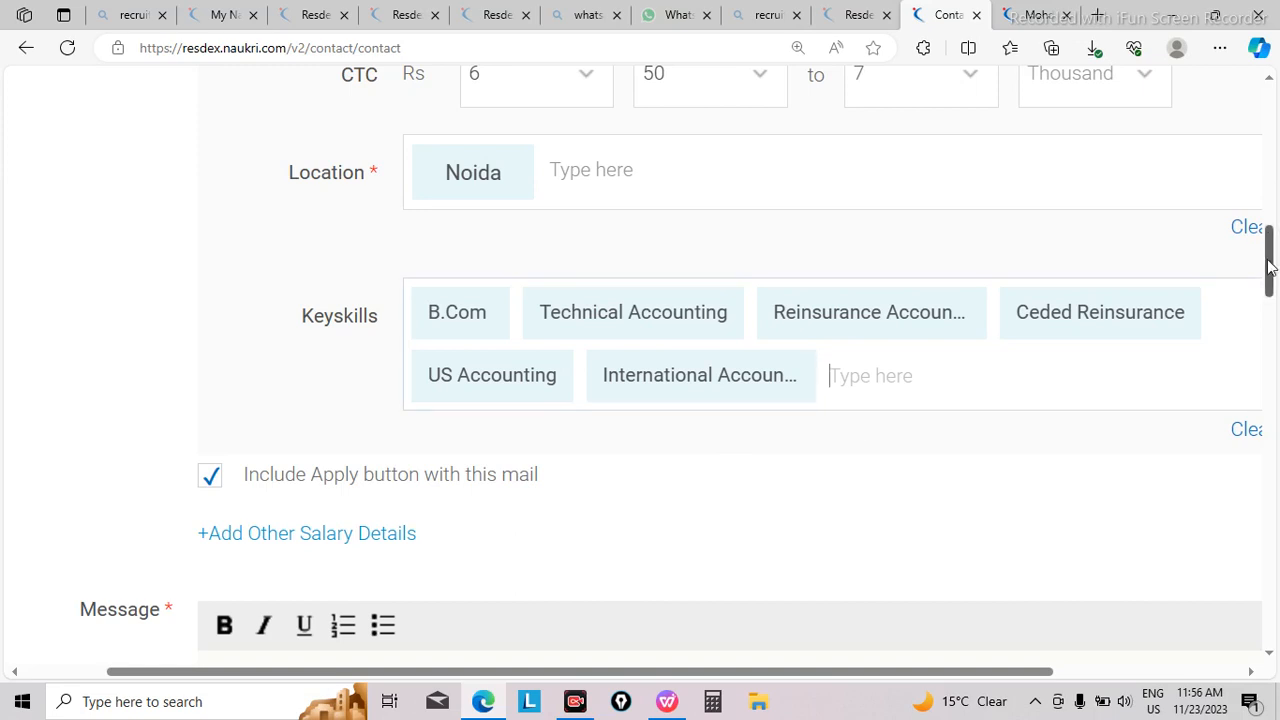
# Step: Delete the entire SBI Life Insurance Sales Officer text from the mail's message body
pyautogui.moveTo(1268, 265); pyautogui.dragTo(1272, 313)
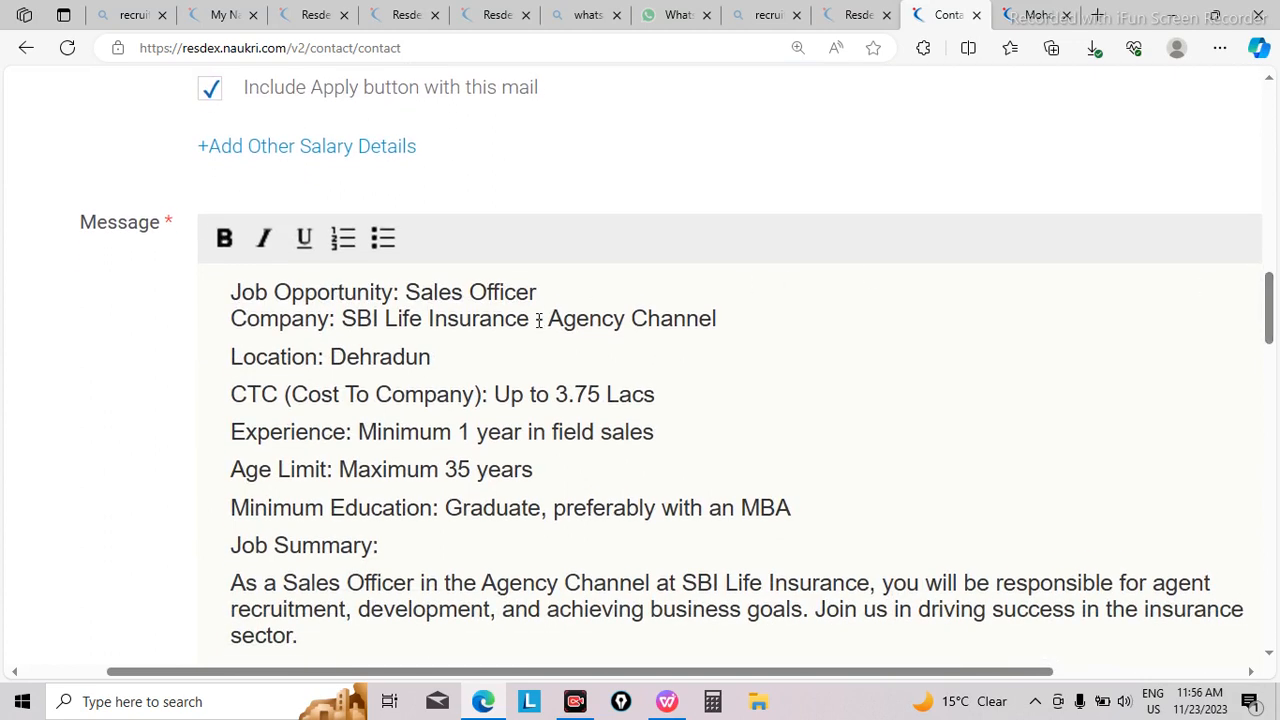
pyautogui.hotkey('ctrl', 'a')
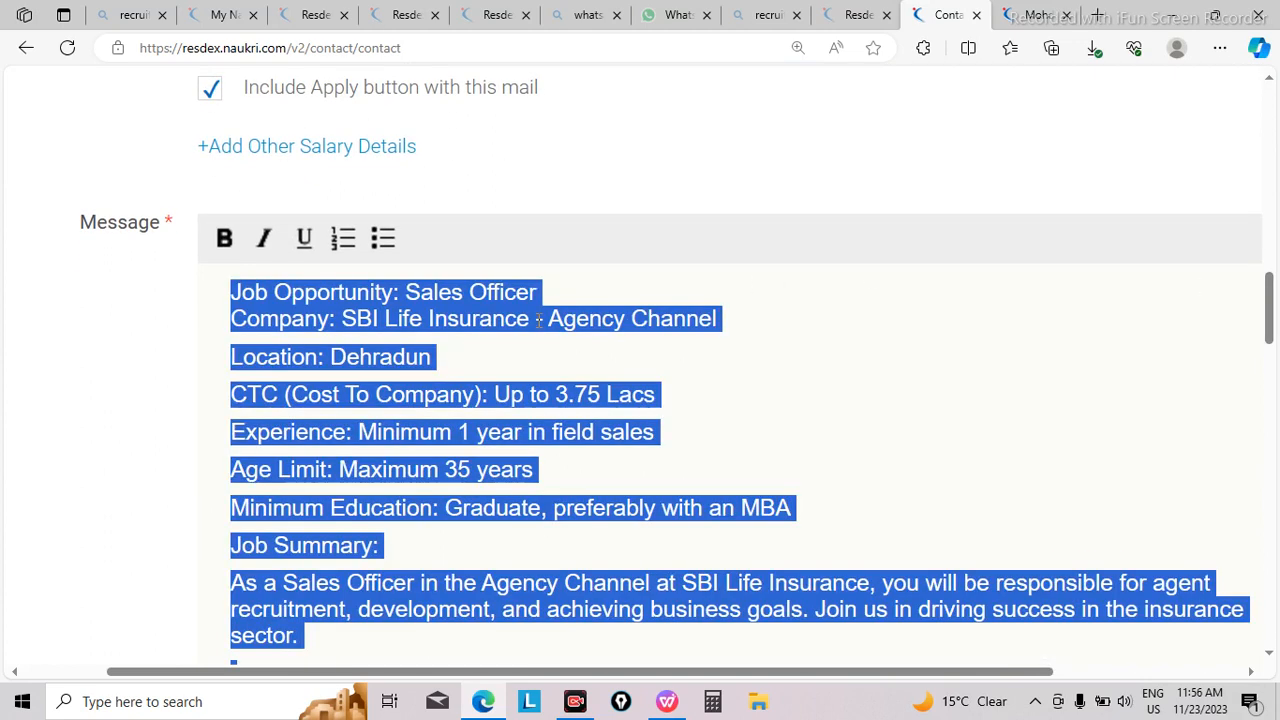
pyautogui.press('BackSpace')
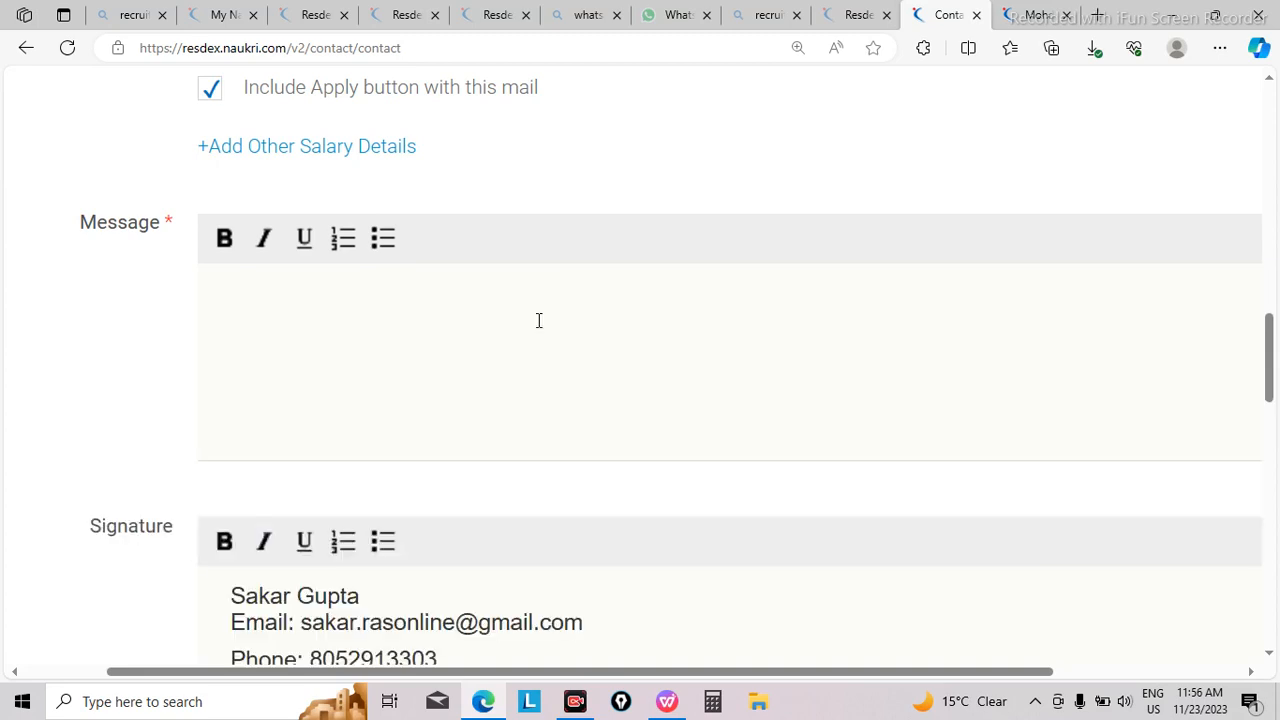
# Step: Copy the whole Reinsurance Accounting job description from the WPS Writer document and paste it into the empty message body in Edge
pyautogui.click(660, 704)
pyautogui.click(358, 273)
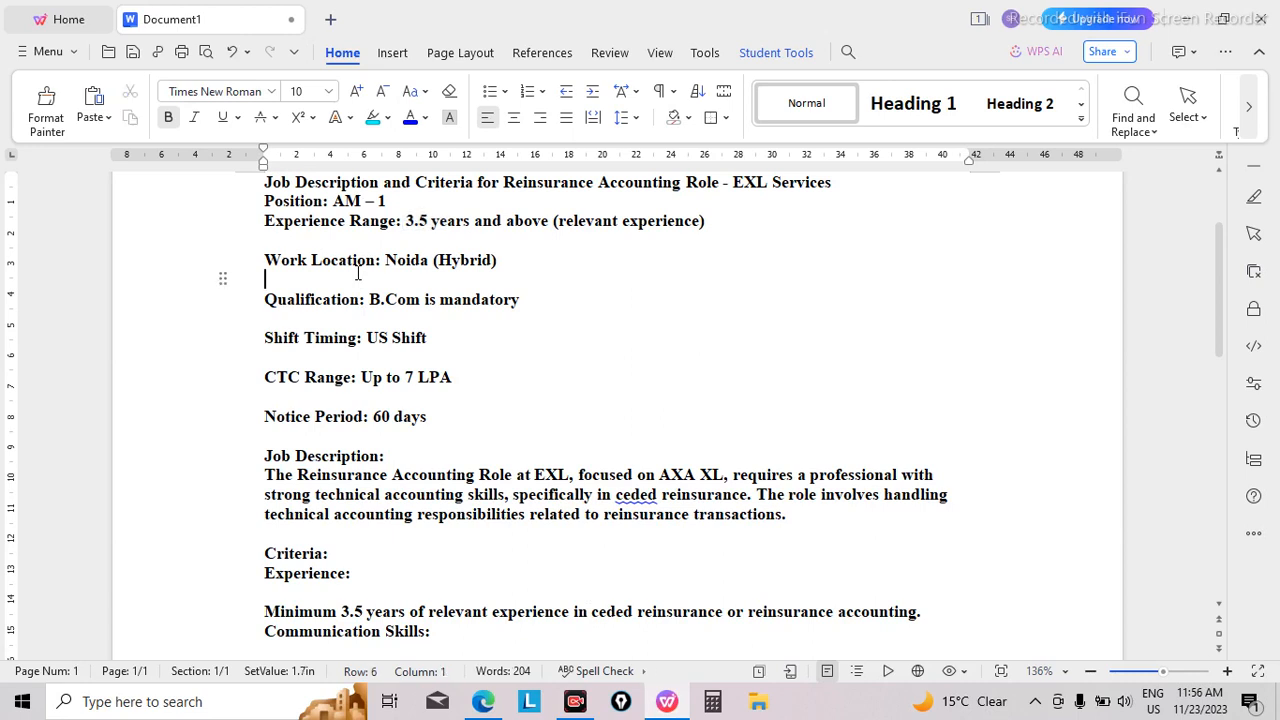
pyautogui.hotkey('ctrl', 'a')
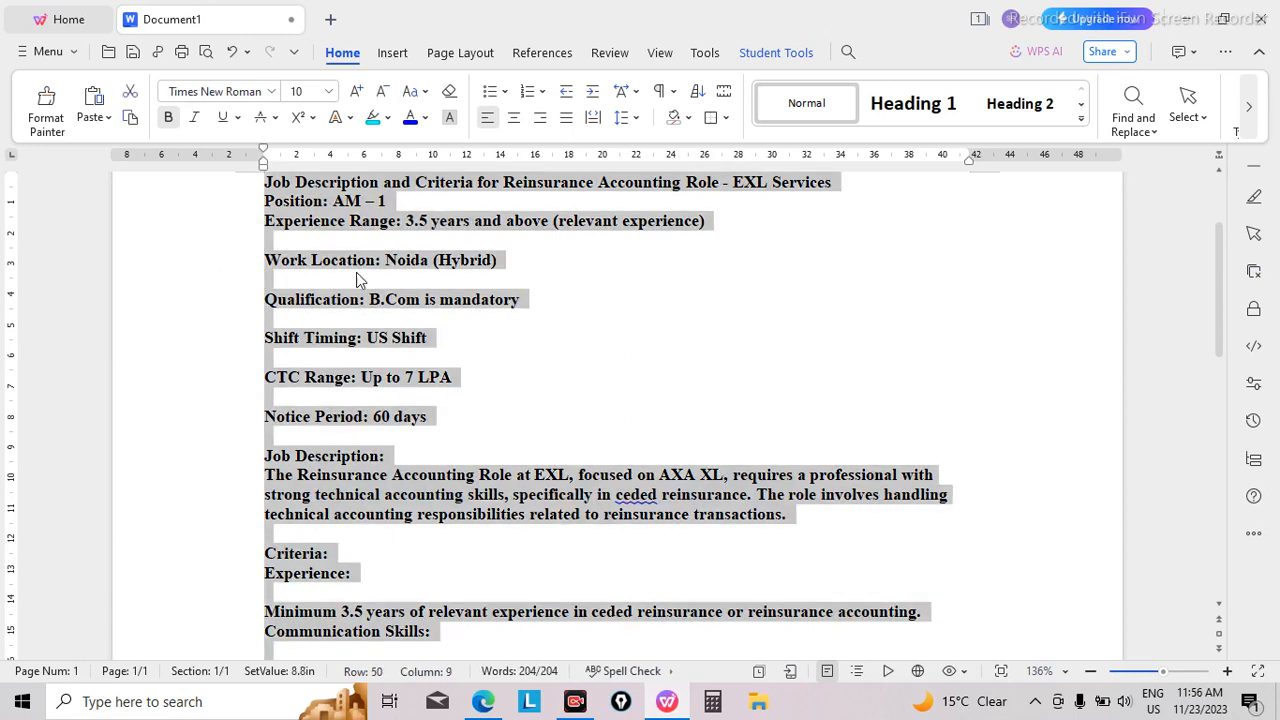
pyautogui.click(483, 703)
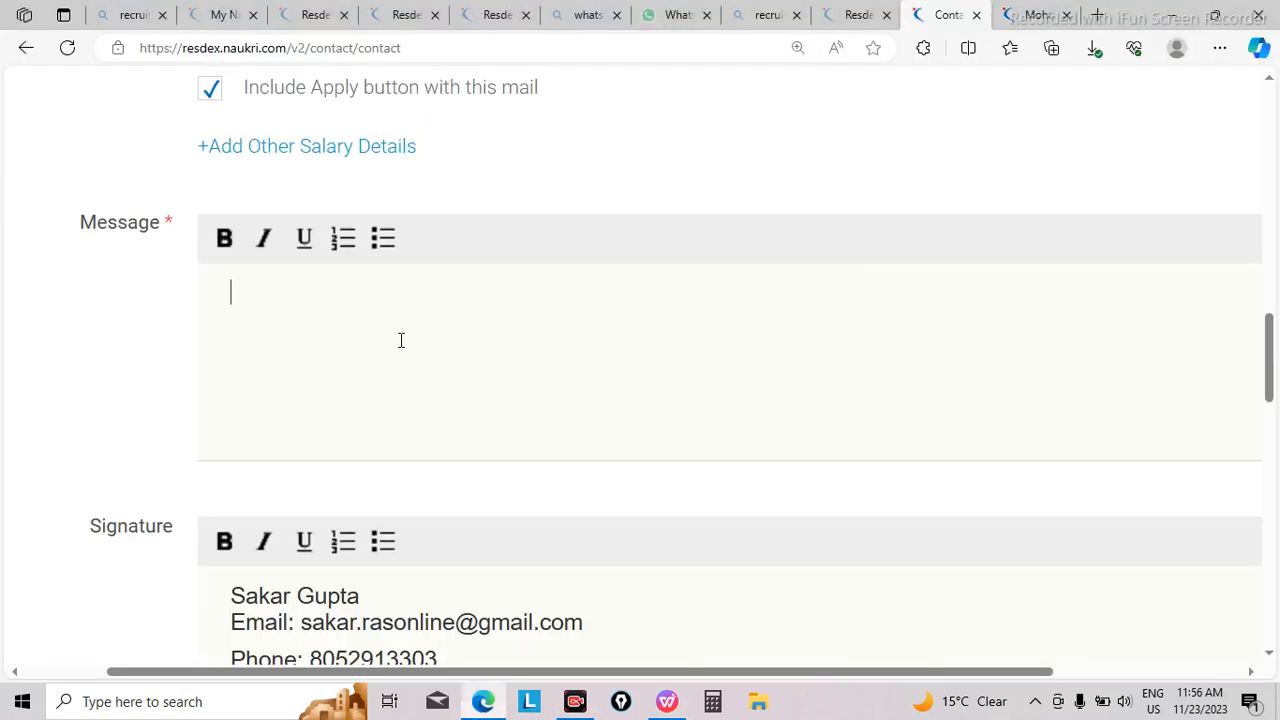
pyautogui.hotkey('ctrl', 'v')
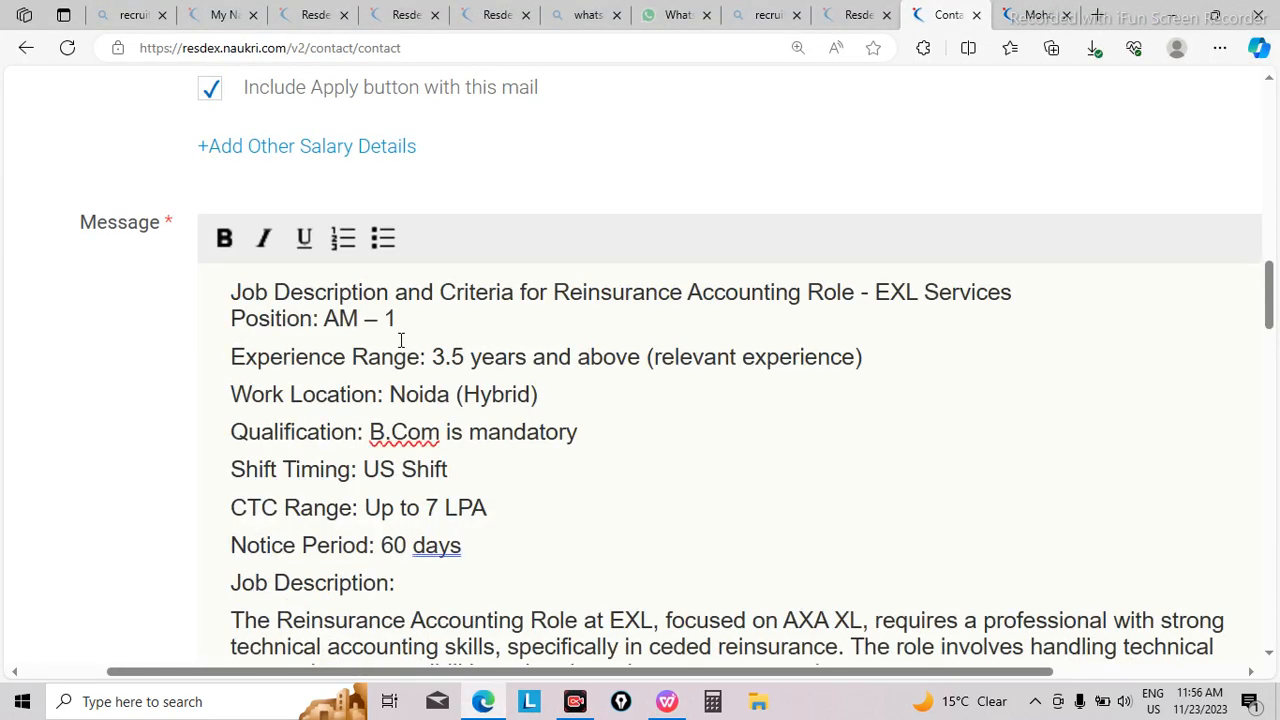
# Step: Make the company name EXL Services bold in the first line of the message
pyautogui.hotkey('ctrl', '-')
pyautogui.hotkey('ctrl', '-')
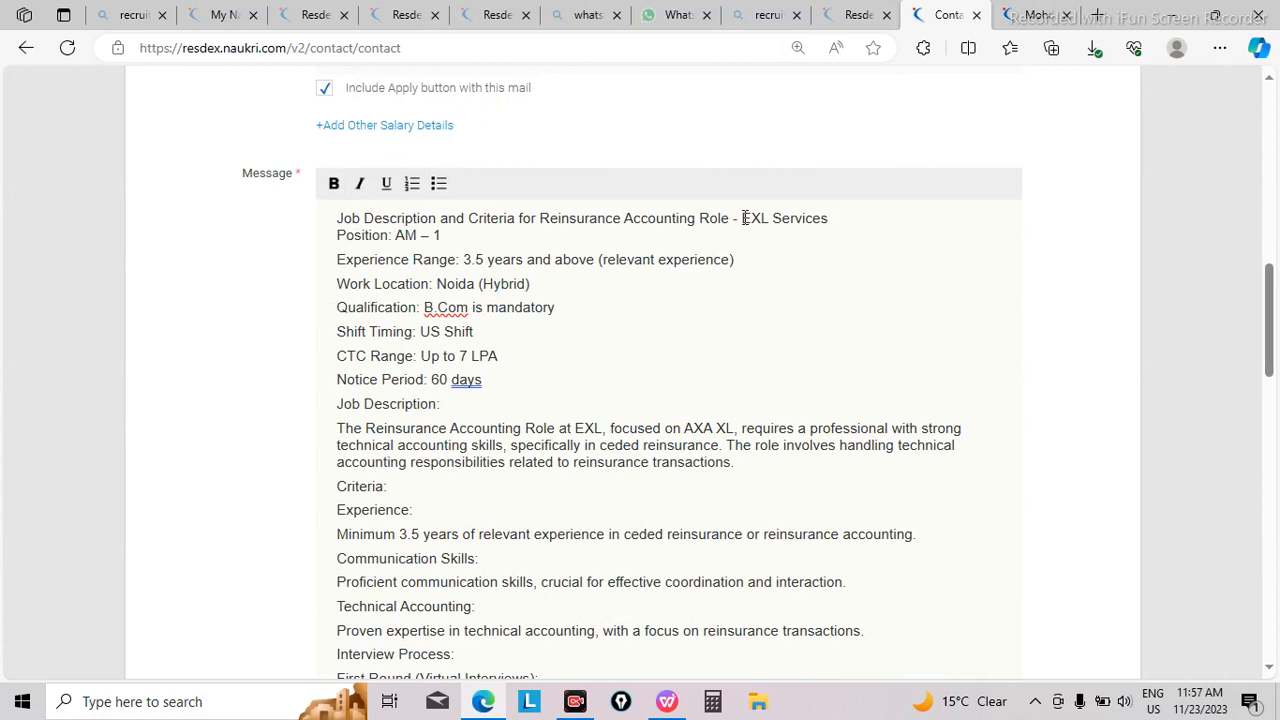
pyautogui.moveTo(743, 218); pyautogui.dragTo(775, 236)
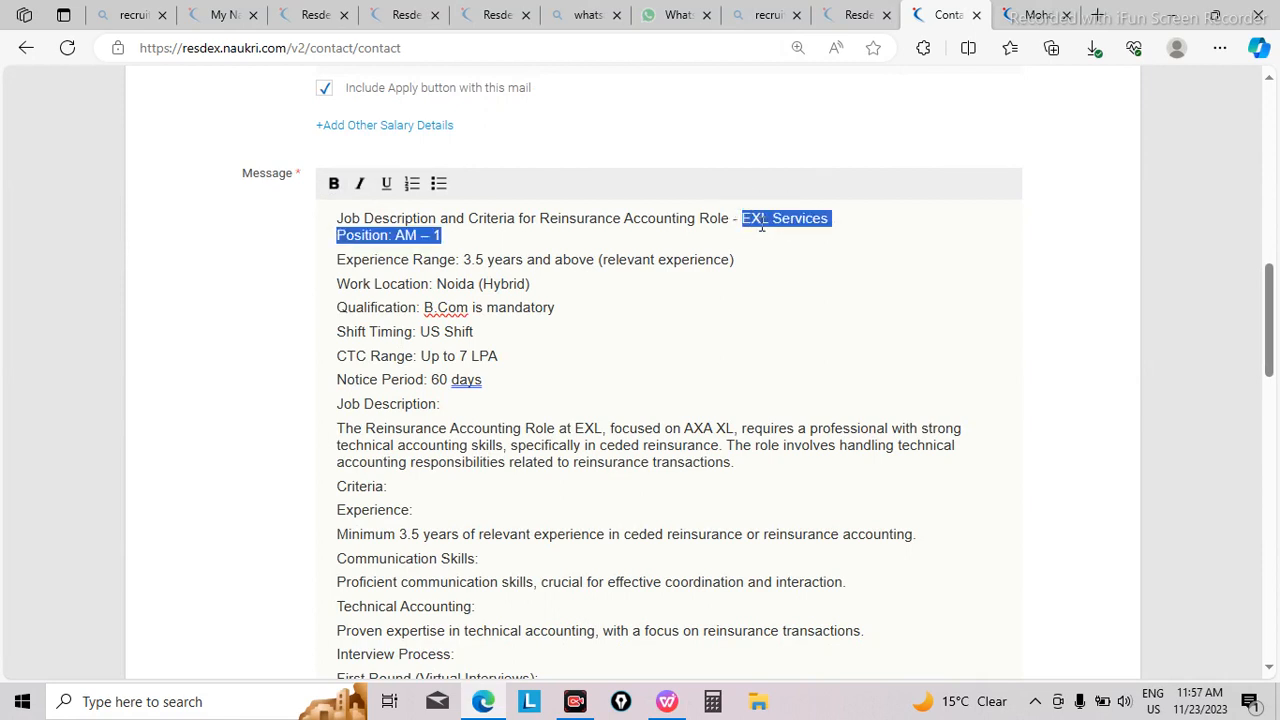
pyautogui.click(743, 218)
pyautogui.moveTo(743, 218); pyautogui.dragTo(836, 216)
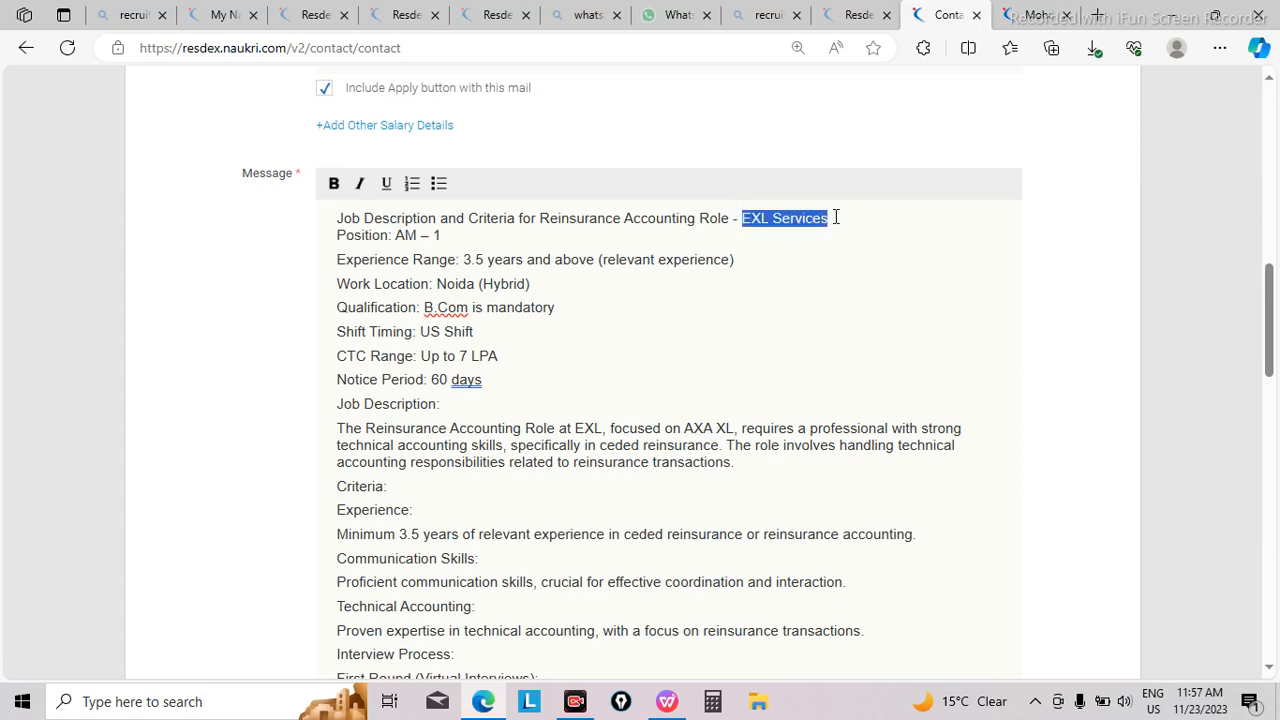
pyautogui.click(334, 186)
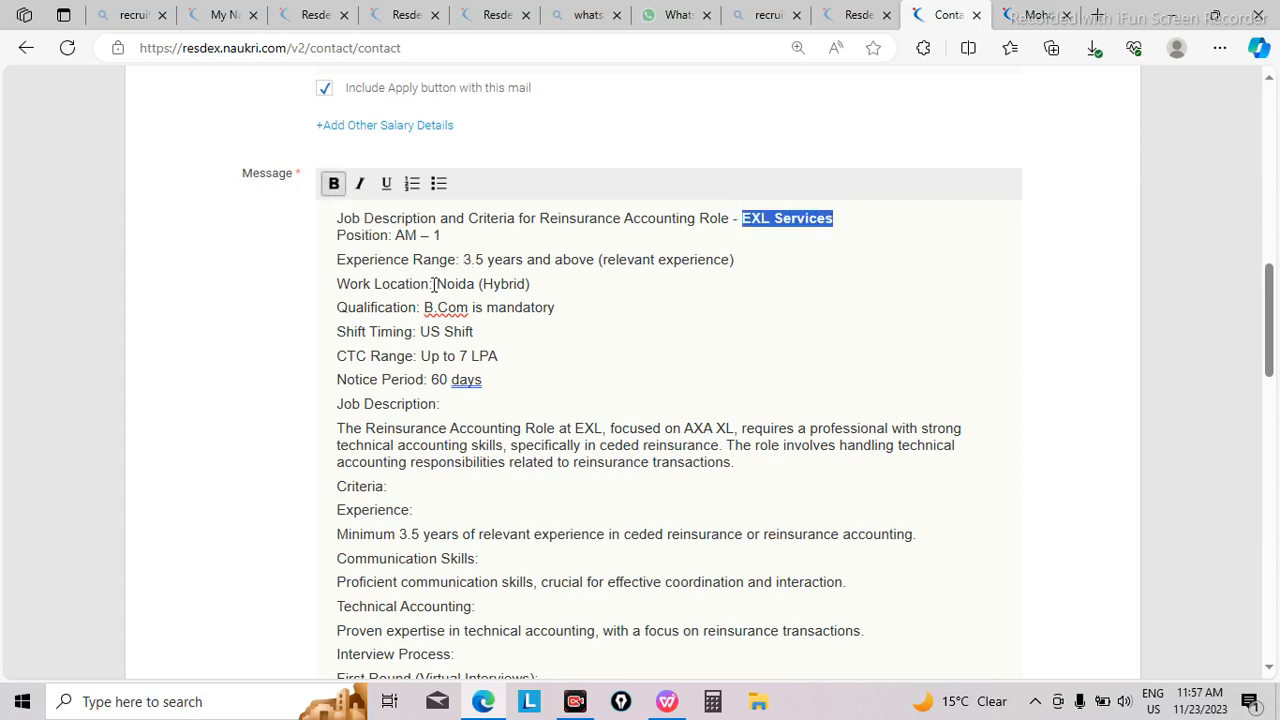
pyautogui.click(569, 284)
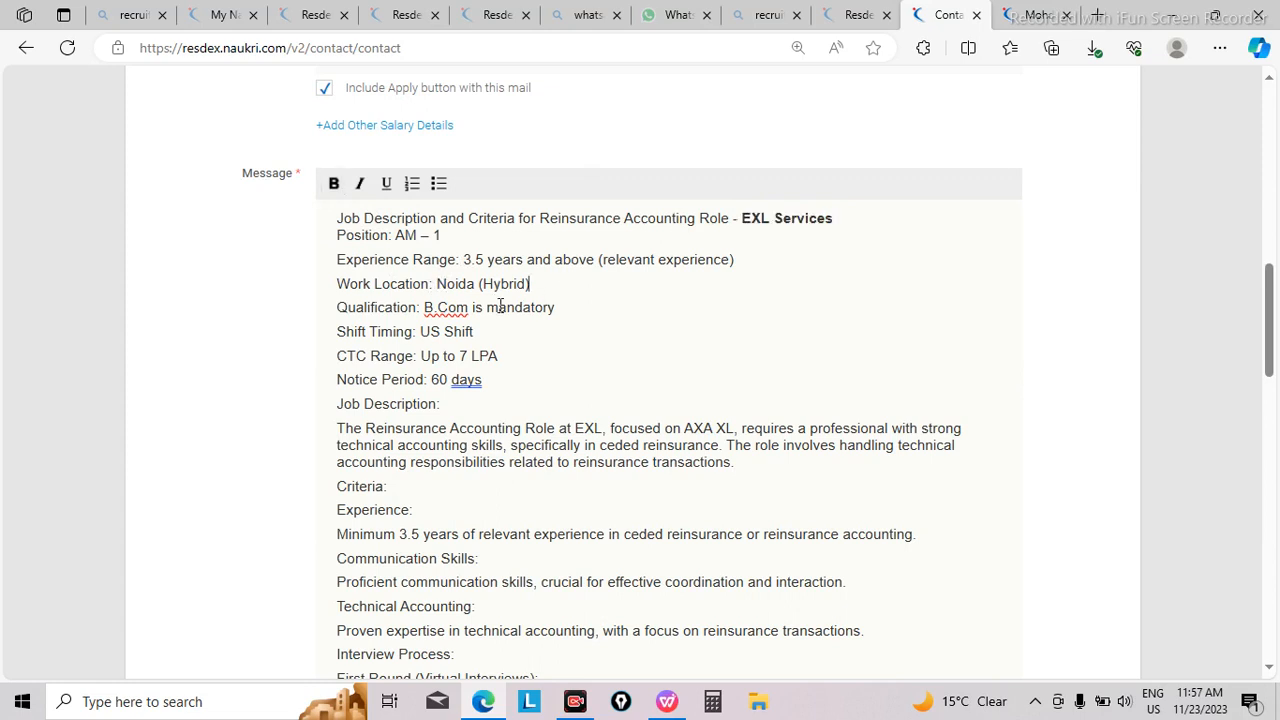
# Step: Bold US Shift in the shift timing line and B.Com in the qualification line
pyautogui.moveTo(419, 333); pyautogui.dragTo(492, 334)
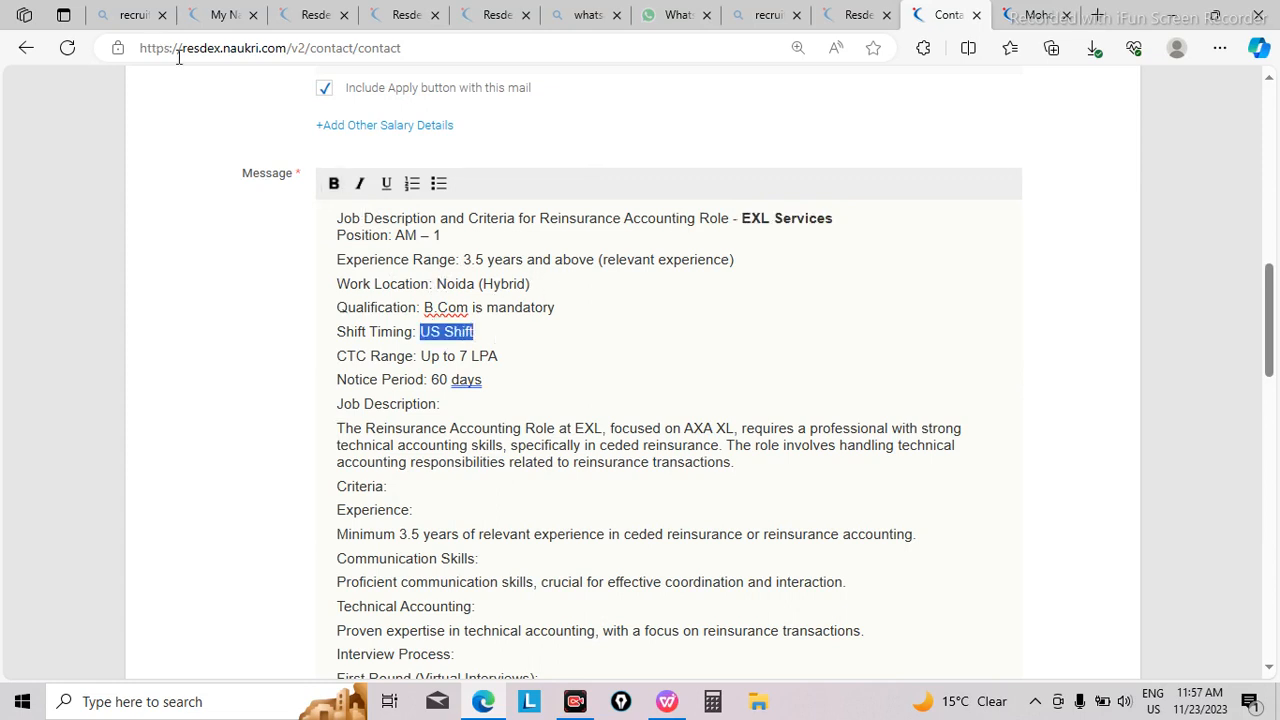
pyautogui.click(333, 190)
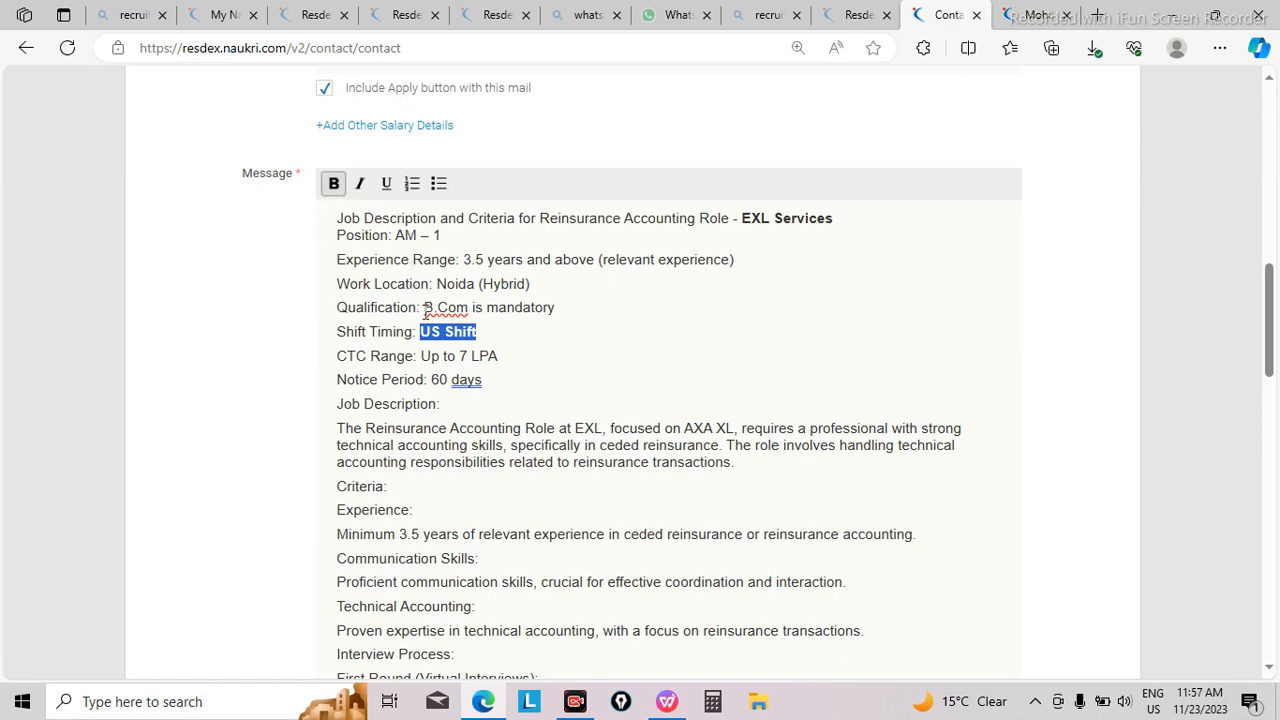
pyautogui.moveTo(424, 309); pyautogui.dragTo(471, 308)
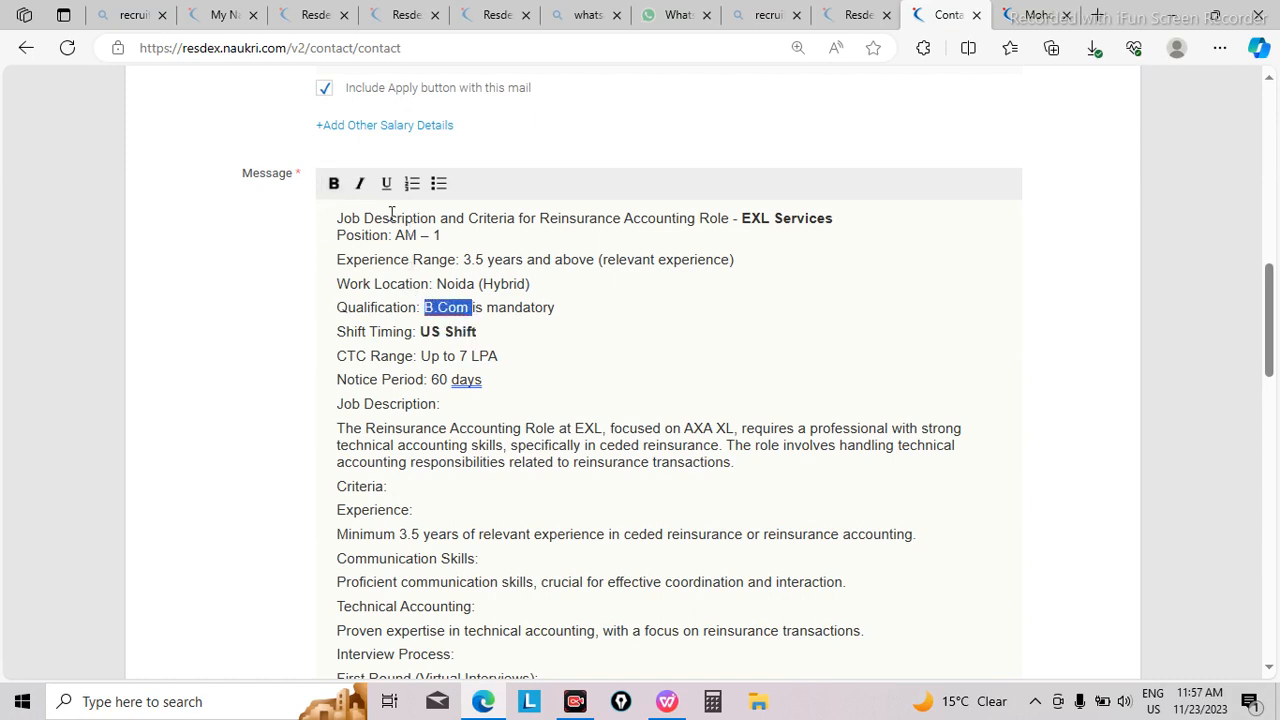
pyautogui.click(333, 190)
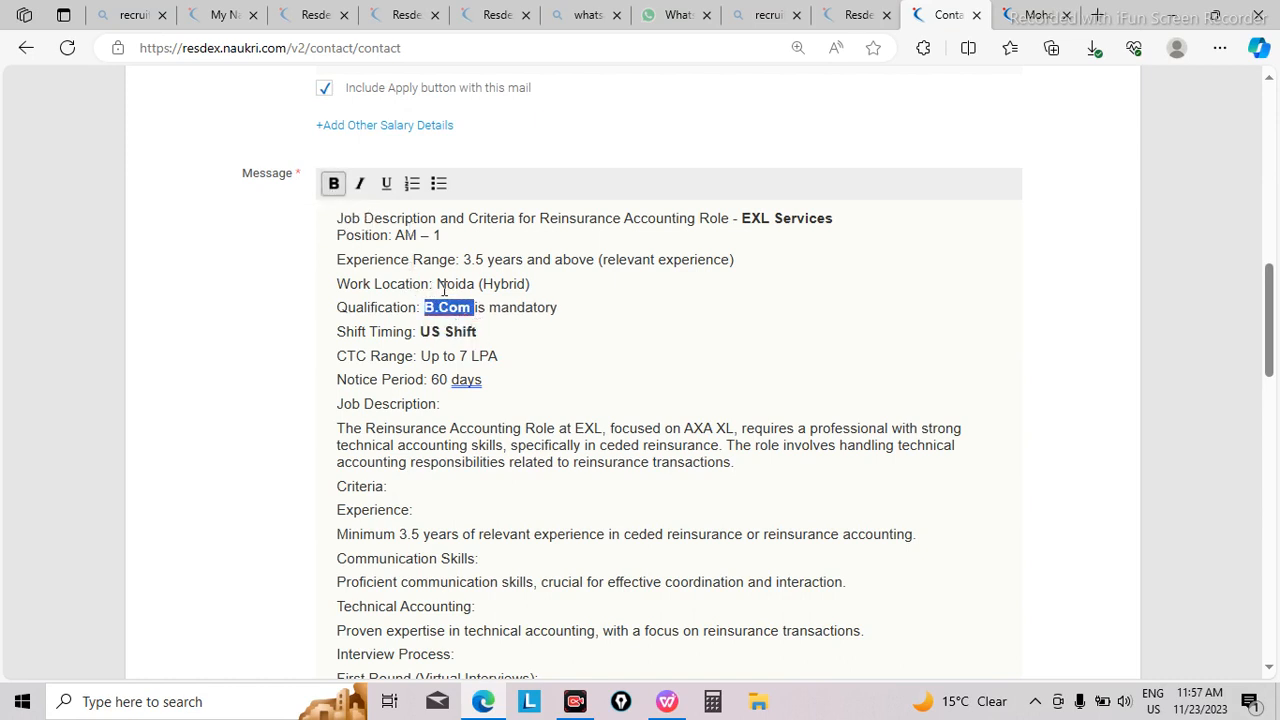
# Step: Bold Noida (Hybrid) in the work location line and "Experience Range: 3.5 year" in the line above
pyautogui.moveTo(437, 285); pyautogui.dragTo(531, 285)
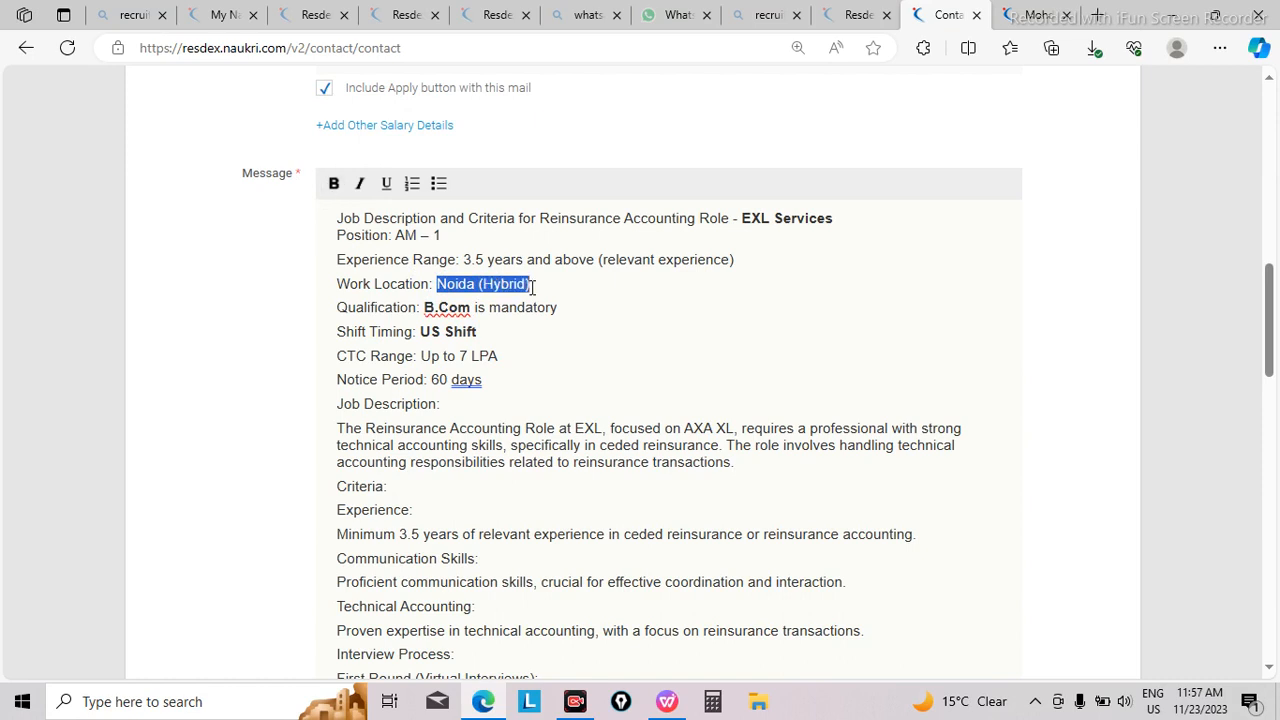
pyautogui.click(332, 185)
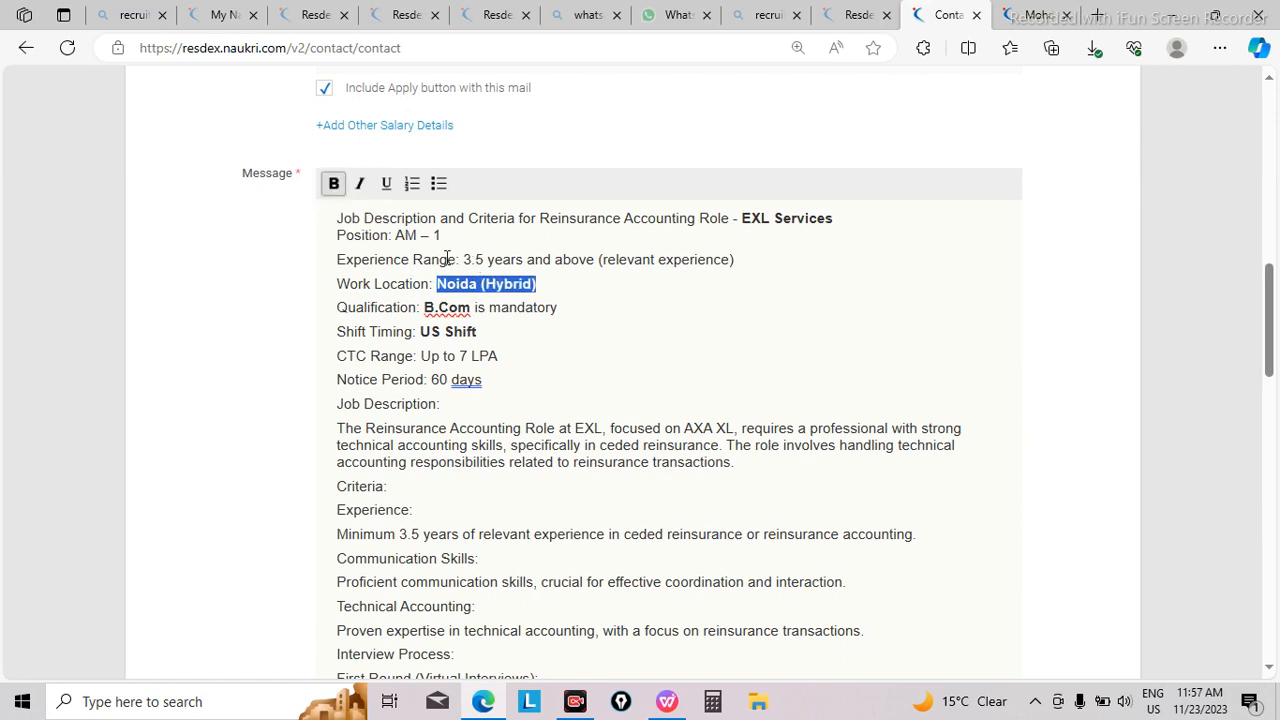
pyautogui.moveTo(338, 258); pyautogui.dragTo(519, 262)
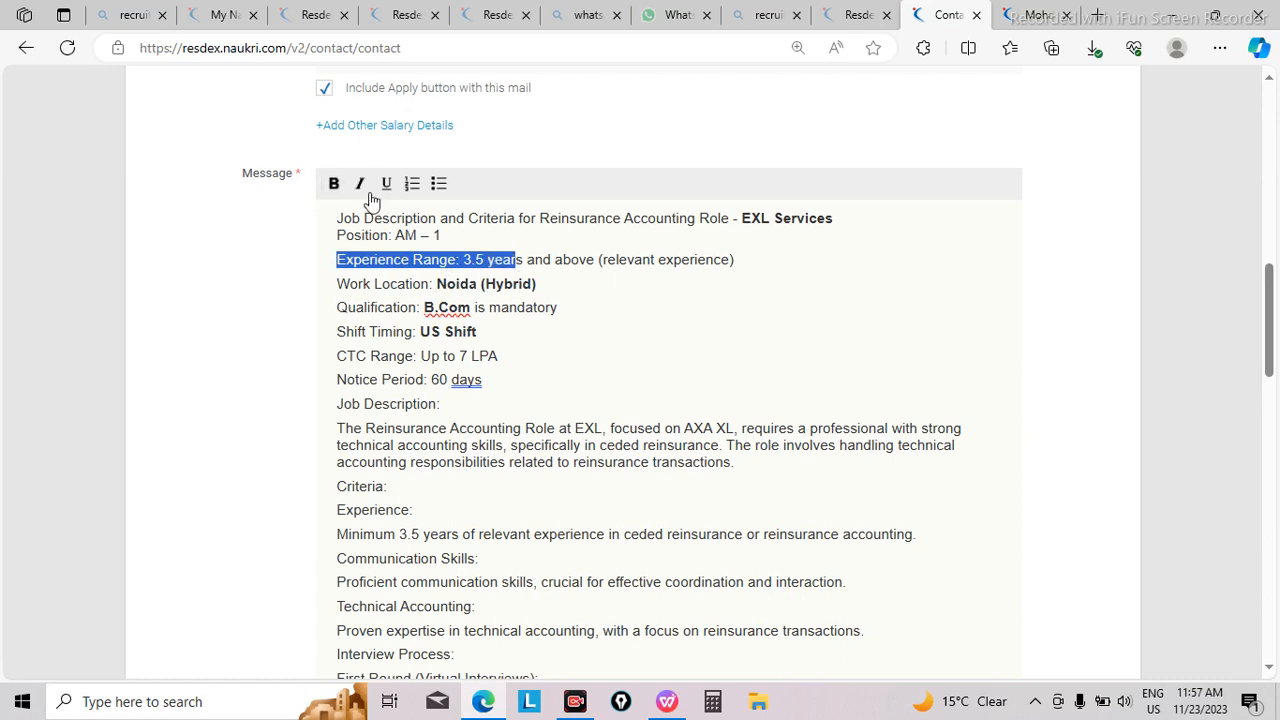
pyautogui.click(329, 193)
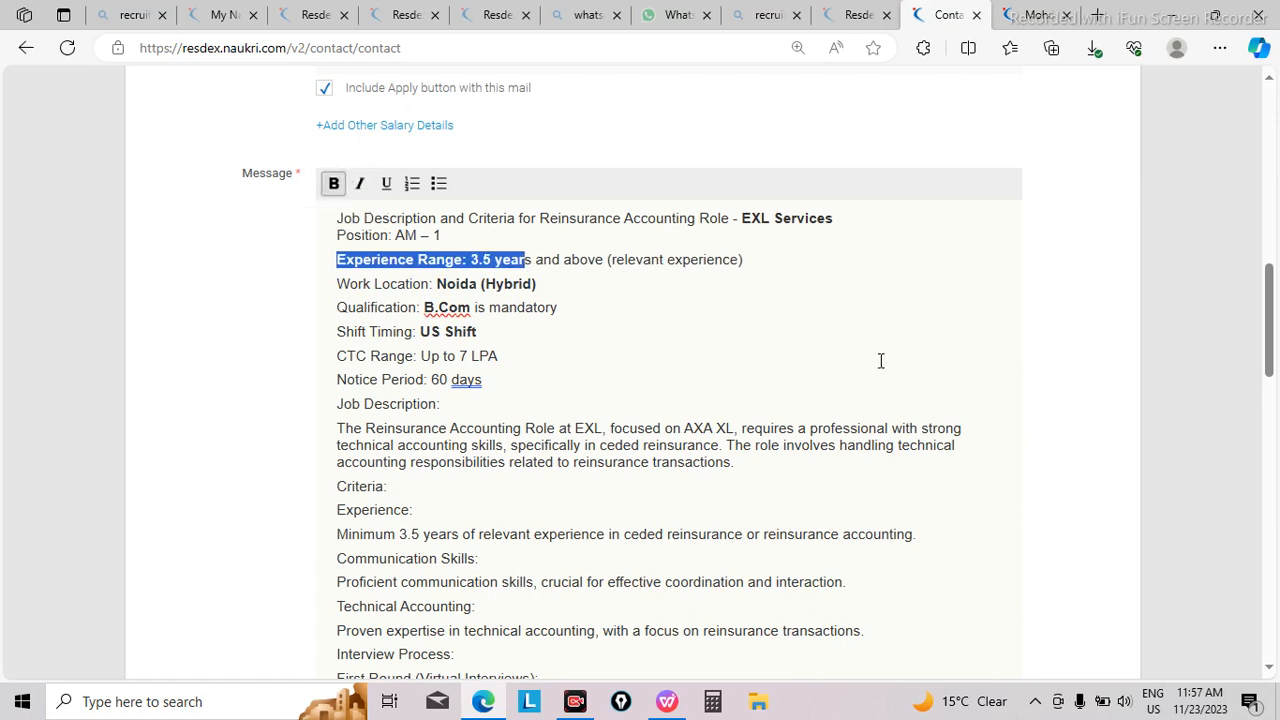
# Step: Bold the whole line "CTC Range: Up to 7 LPA" in the message
pyautogui.scroll(-1, 1268, 345)
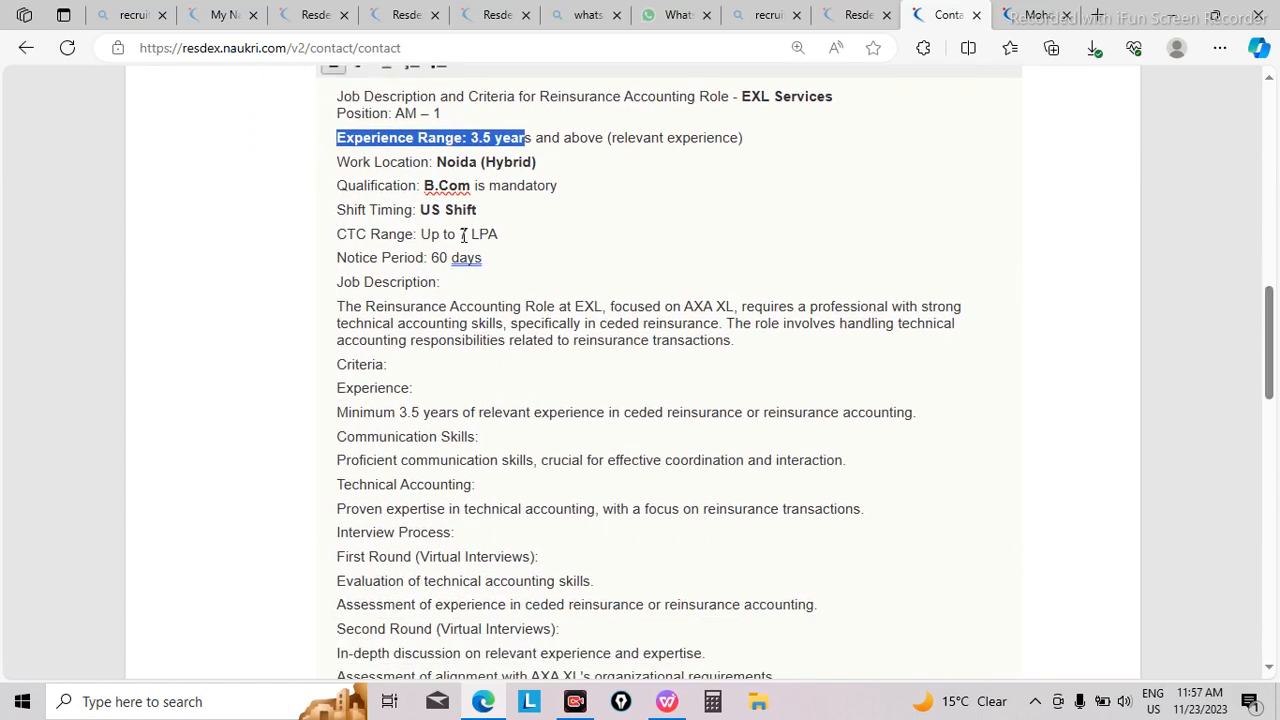
pyautogui.moveTo(338, 233); pyautogui.dragTo(504, 233)
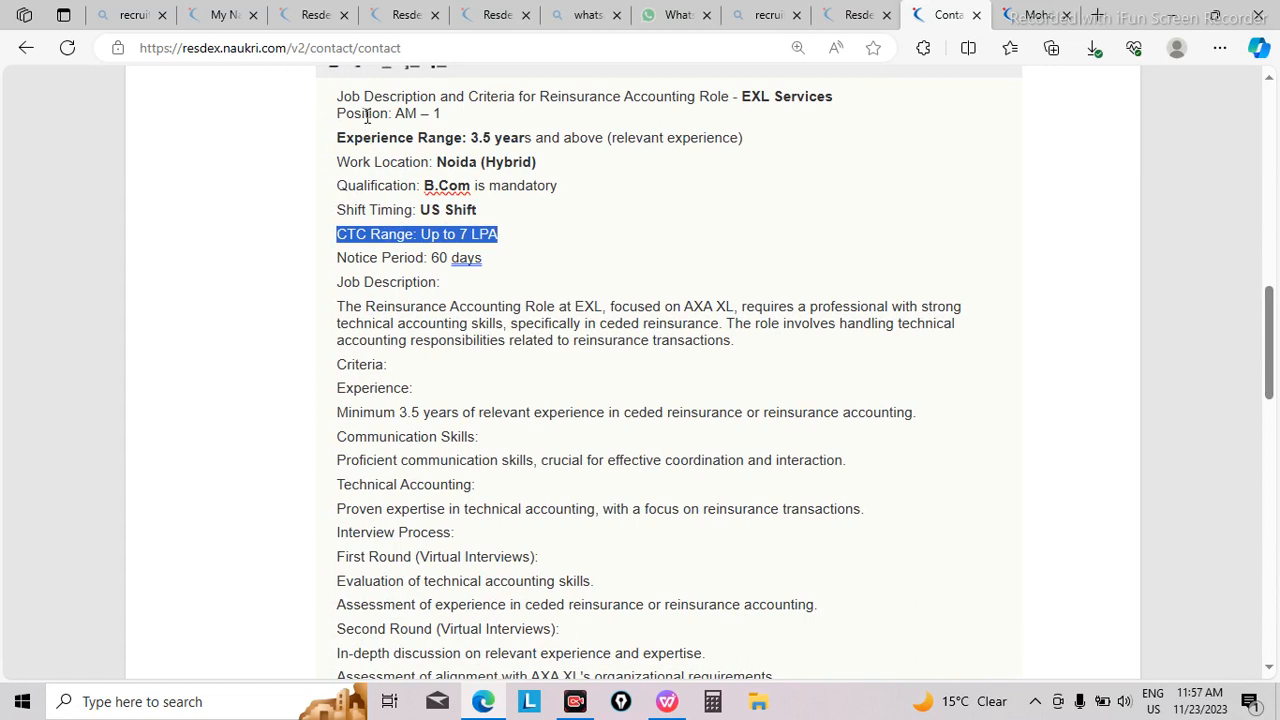
pyautogui.click(333, 73)
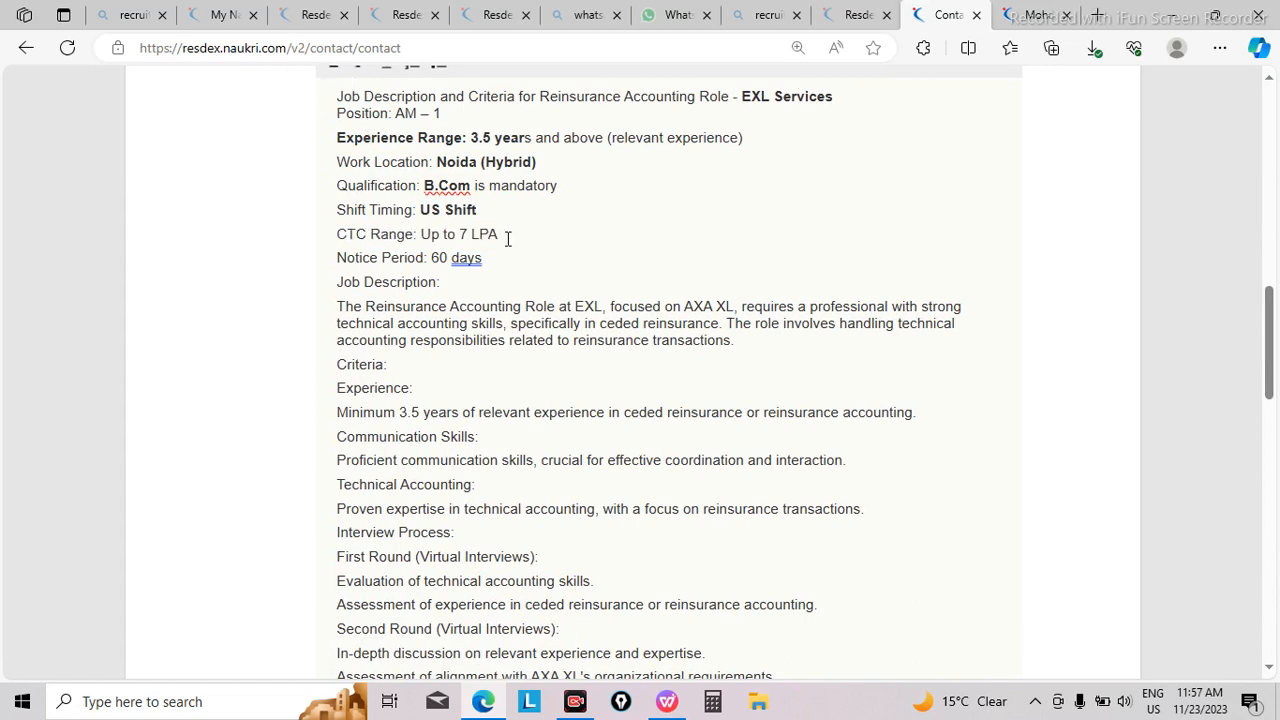
pyautogui.moveTo(506, 238); pyautogui.dragTo(336, 234)
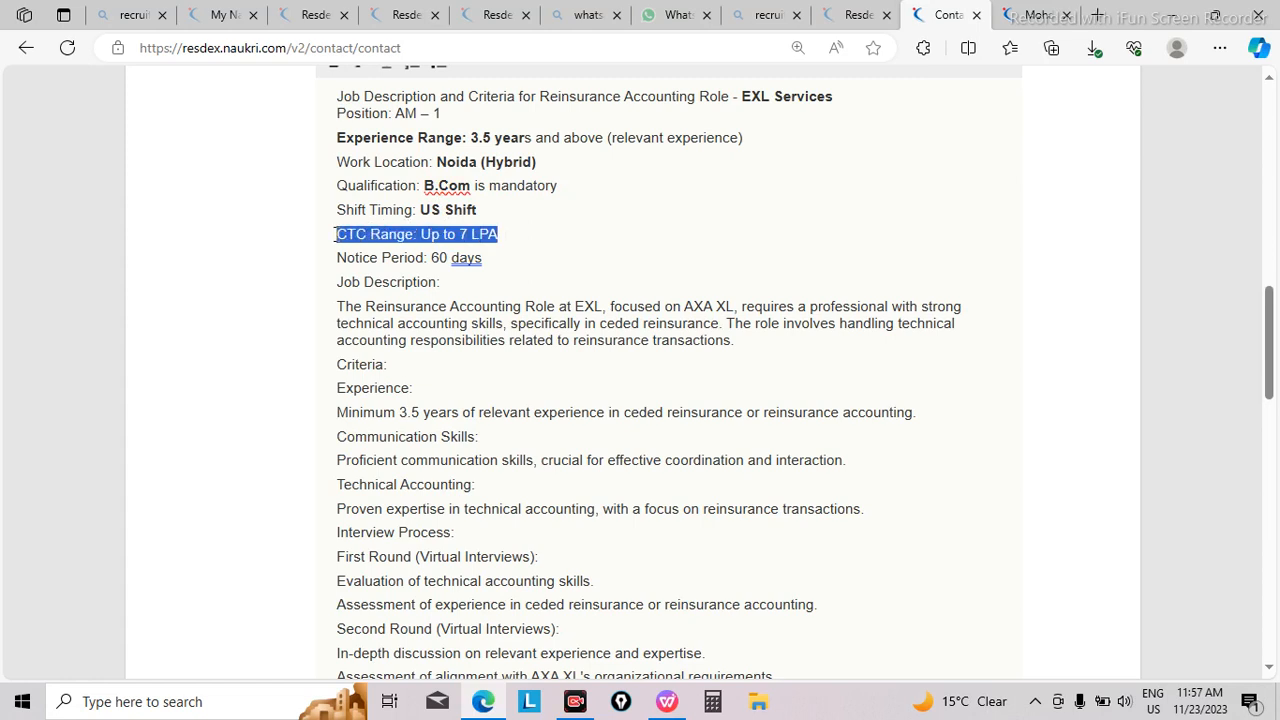
pyautogui.hotkey('ctrl', 'b')
pyautogui.click(435, 334)
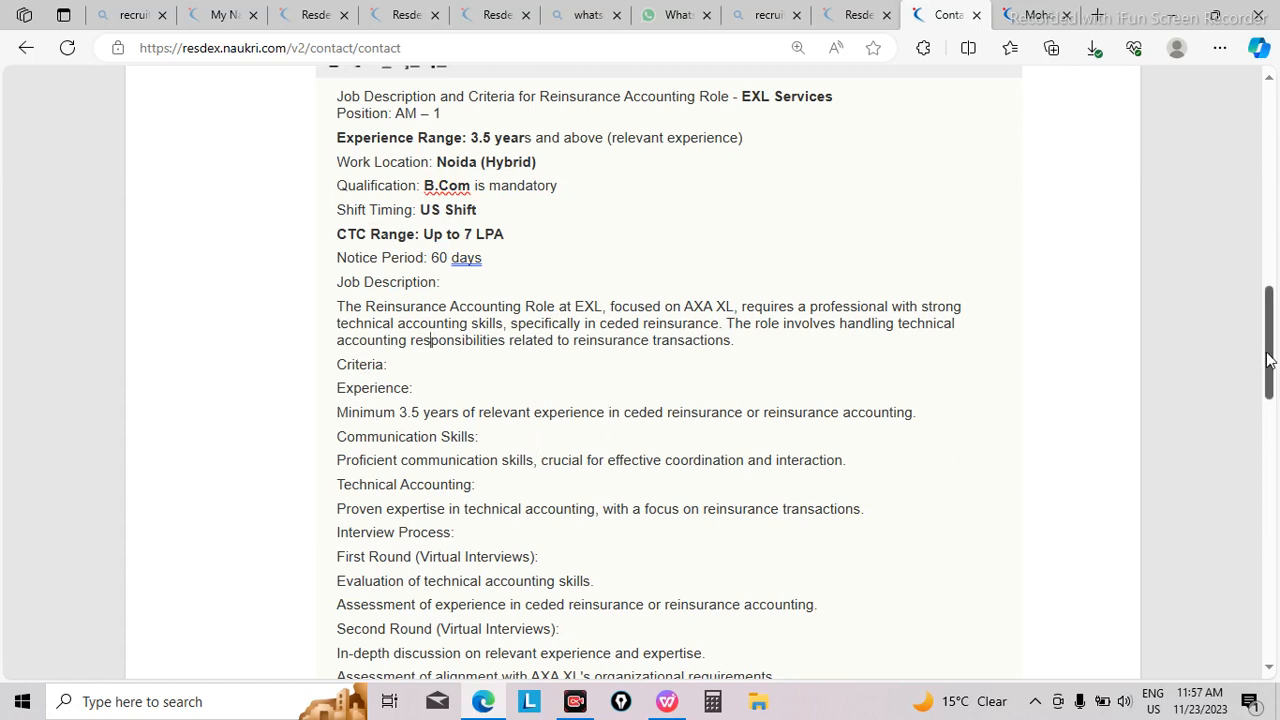
# Step: Bold the "Interview Process:" and "First Round (Virtual Interviews):" headings in the message
pyautogui.moveTo(1268, 360); pyautogui.dragTo(1268, 400)
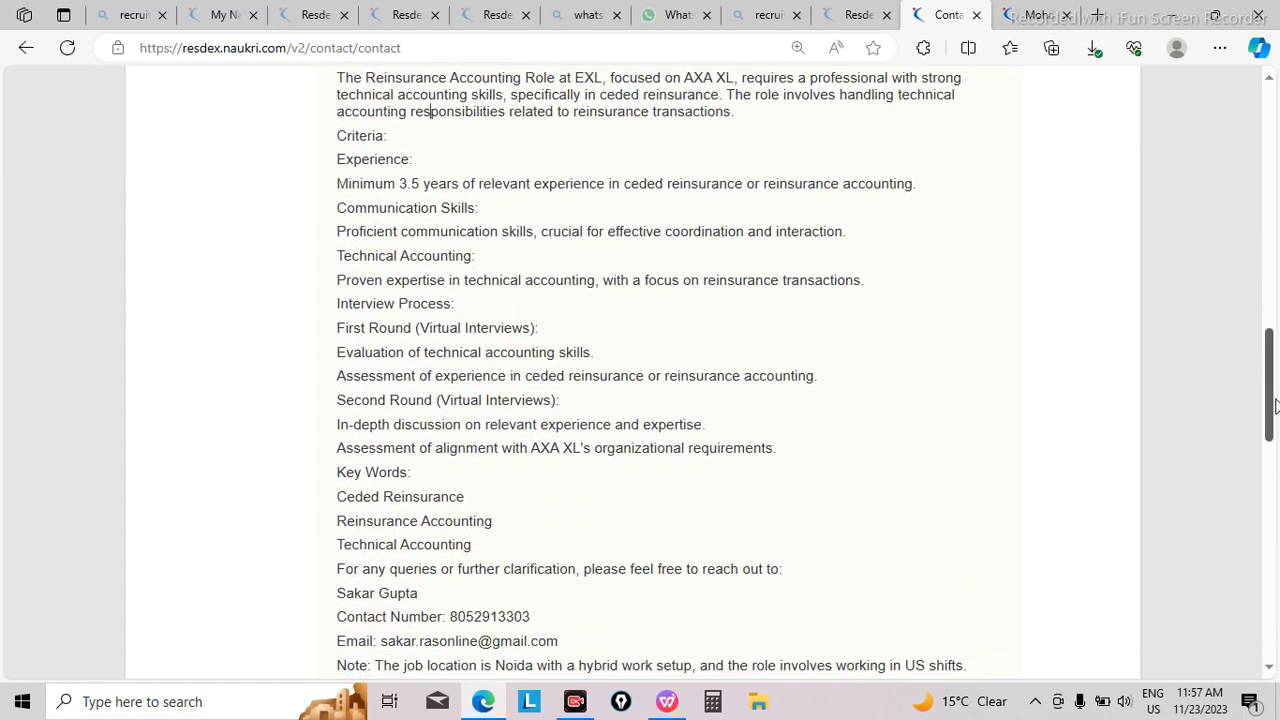
pyautogui.moveTo(337, 301); pyautogui.dragTo(540, 334)
pyautogui.hotkey('ctrl', 'b')
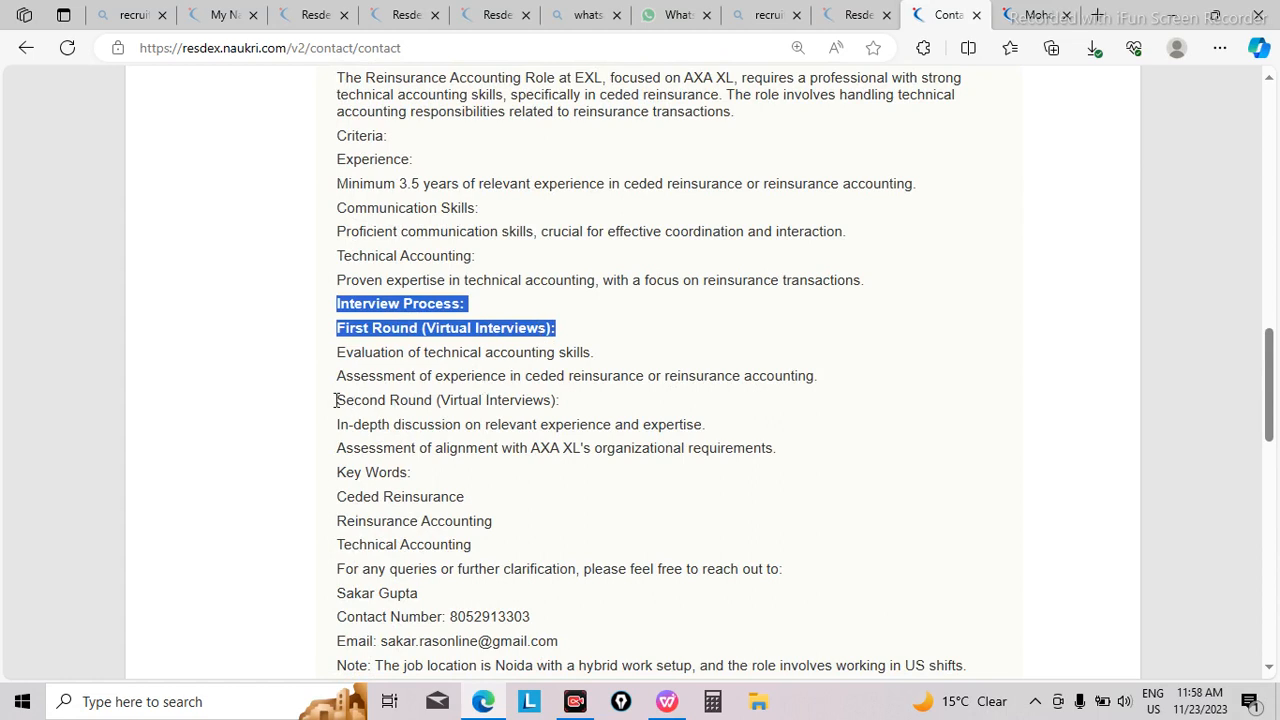
# Step: Bold the "Second Round (Virtual Interviews):" heading and the whole Key Words block through "Technical Accounting" in the message
pyautogui.moveTo(336, 400); pyautogui.dragTo(568, 407)
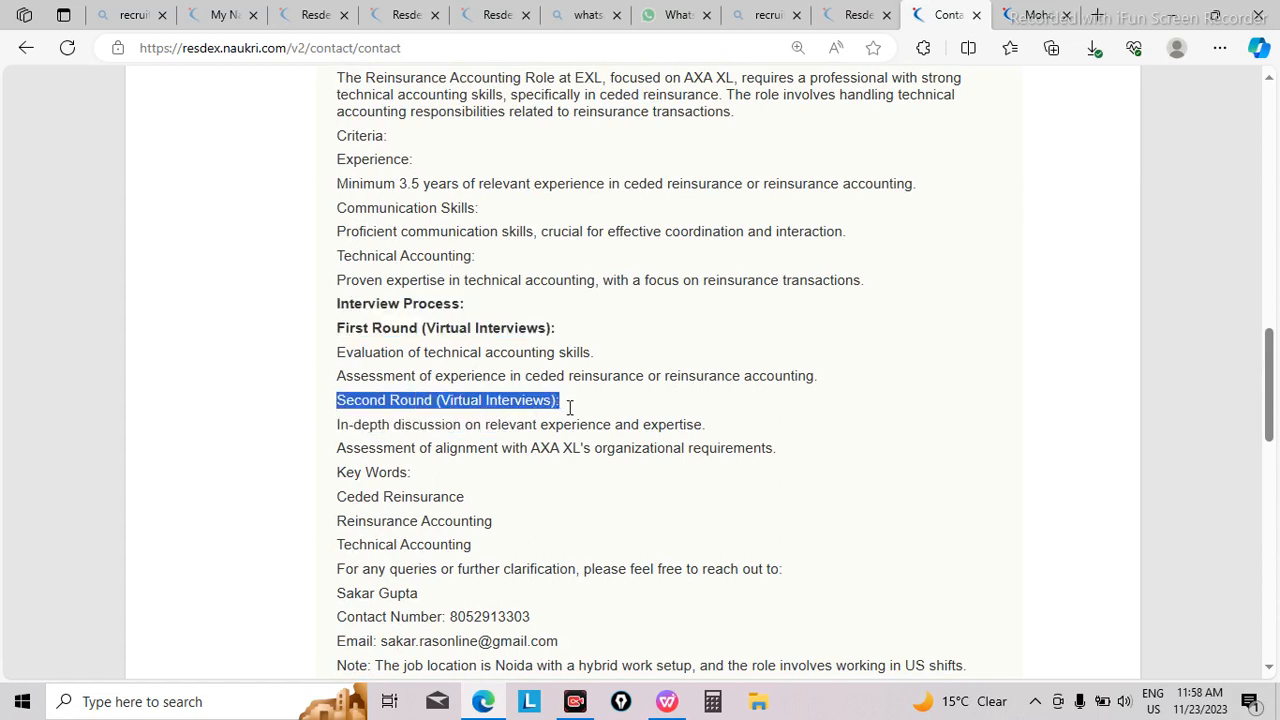
pyautogui.hotkey('ctrl', 'b')
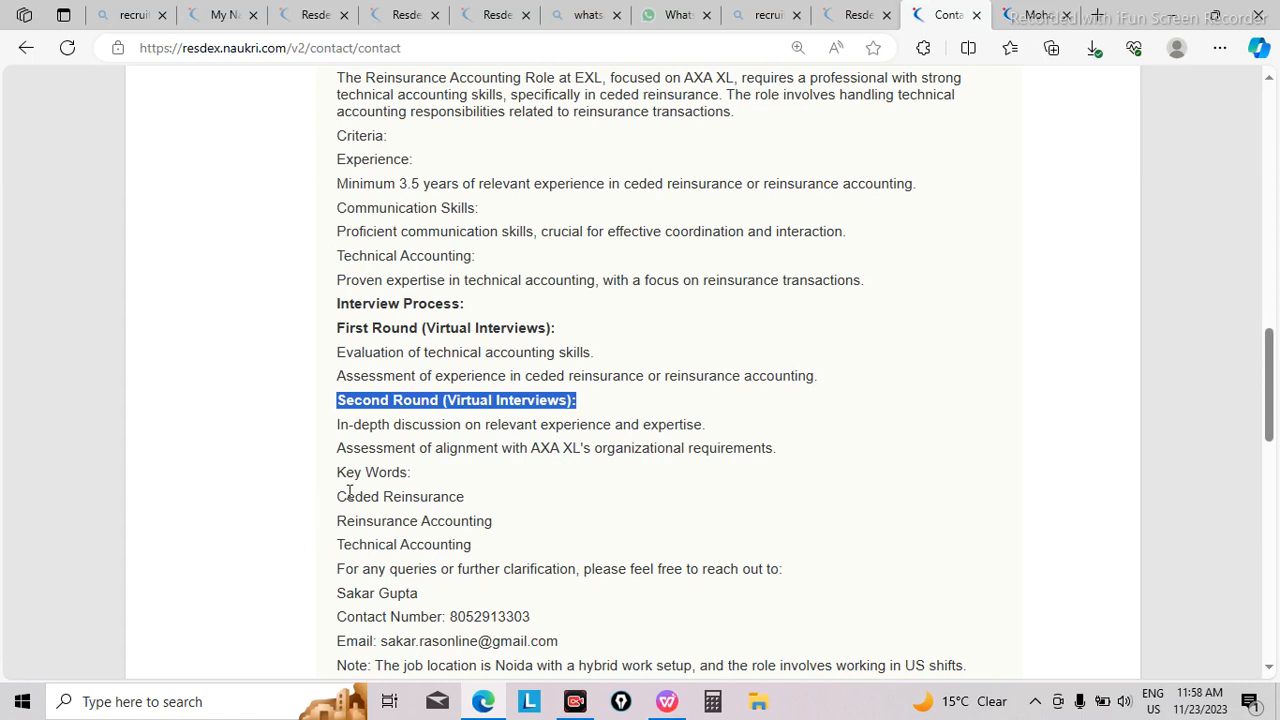
pyautogui.moveTo(339, 476); pyautogui.dragTo(484, 547)
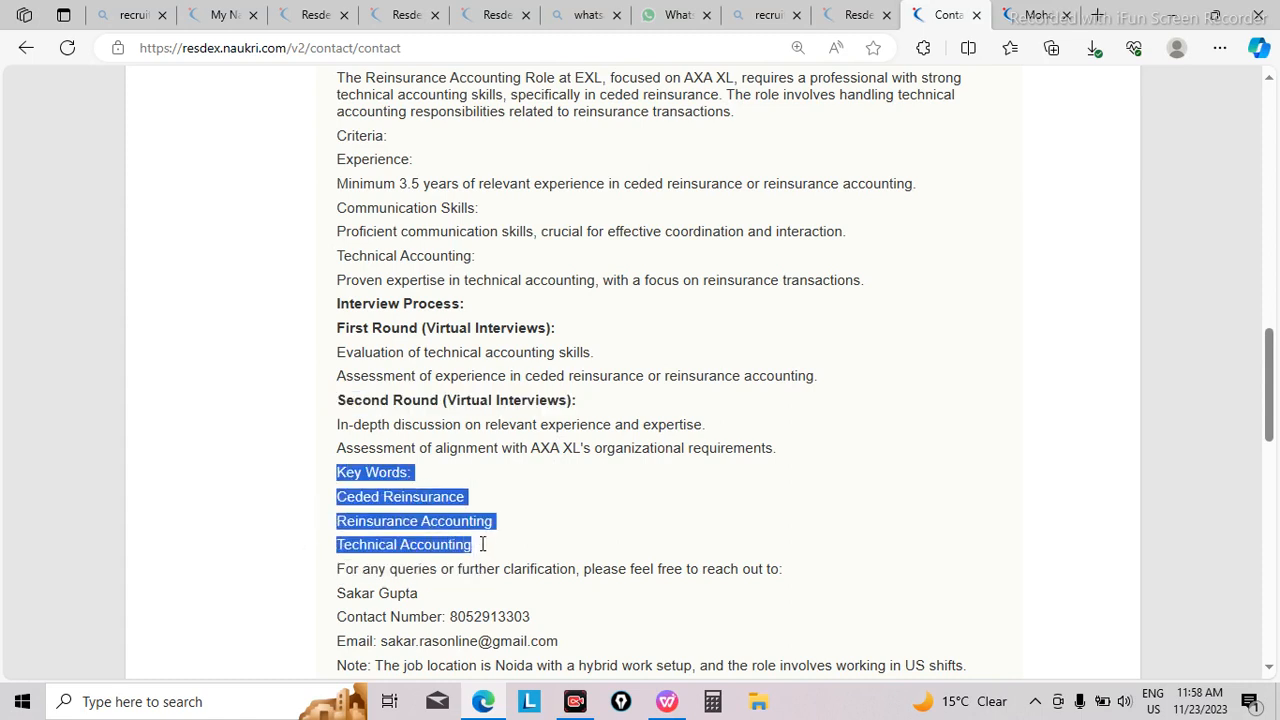
pyautogui.hotkey('ctrl', 'b')
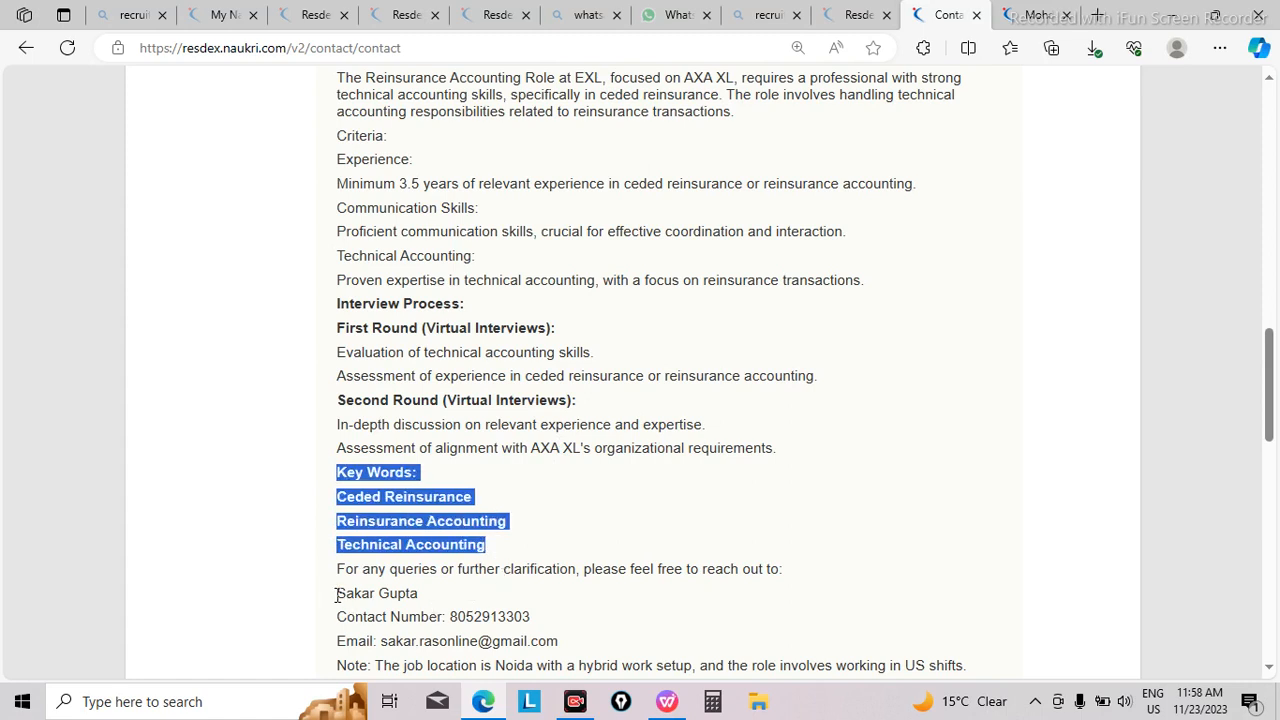
# Step: Bold the contact person's name, contact number and email lines below the queries sentence in the message
pyautogui.moveTo(337, 595); pyautogui.dragTo(566, 638)
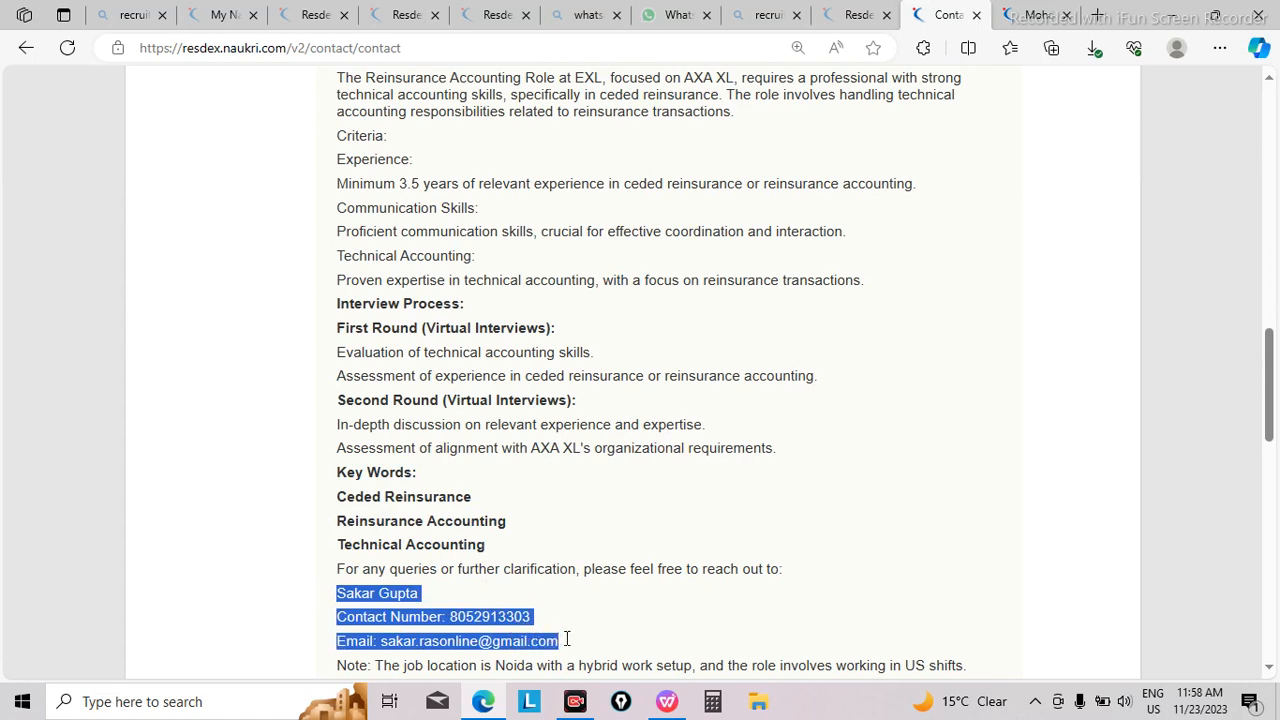
pyautogui.hotkey('ctrl', 'b')
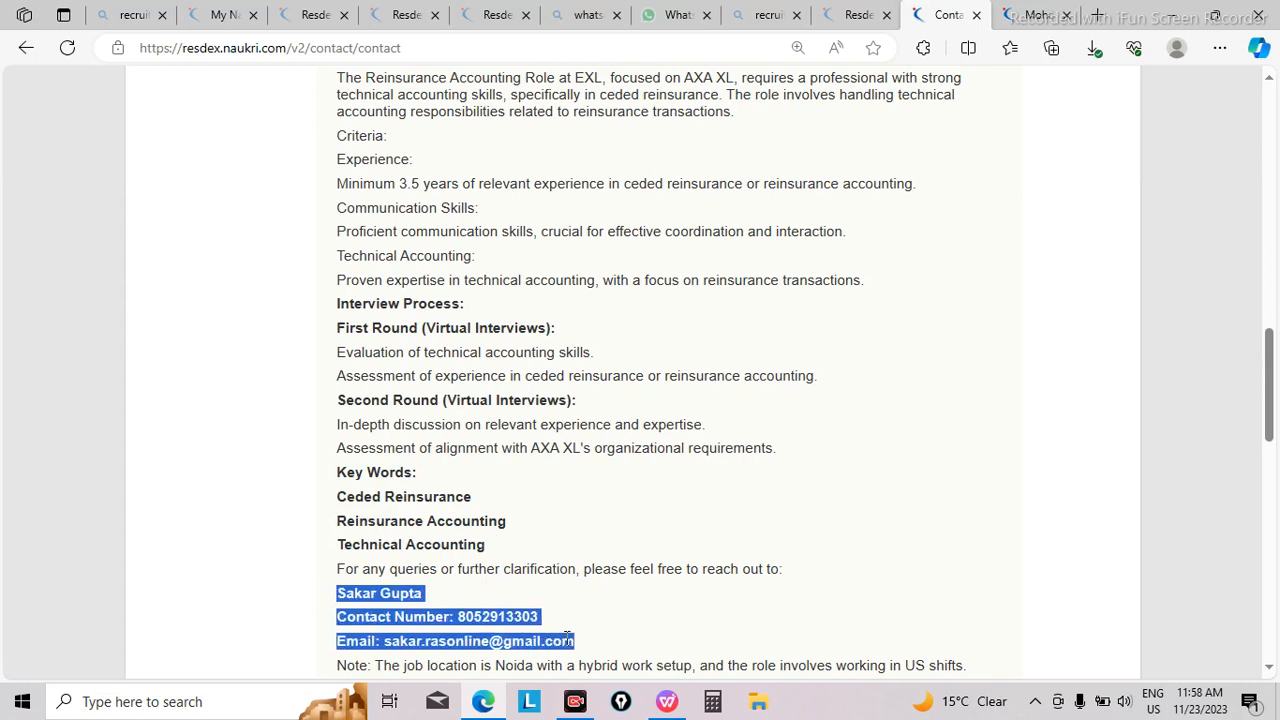
pyautogui.click(732, 646)
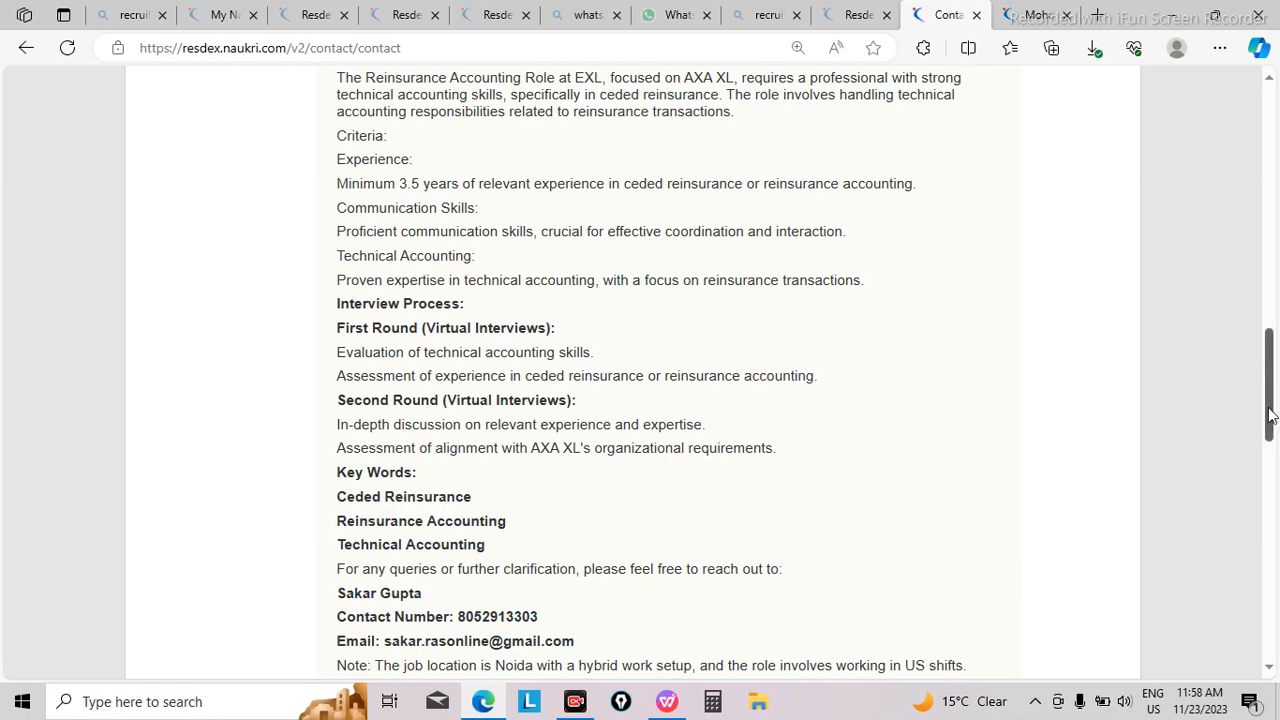
# Step: Set the Total Experience range in the Candidate Filter to 3 to 8 years
pyautogui.moveTo(1270, 415); pyautogui.dragTo(1274, 478)
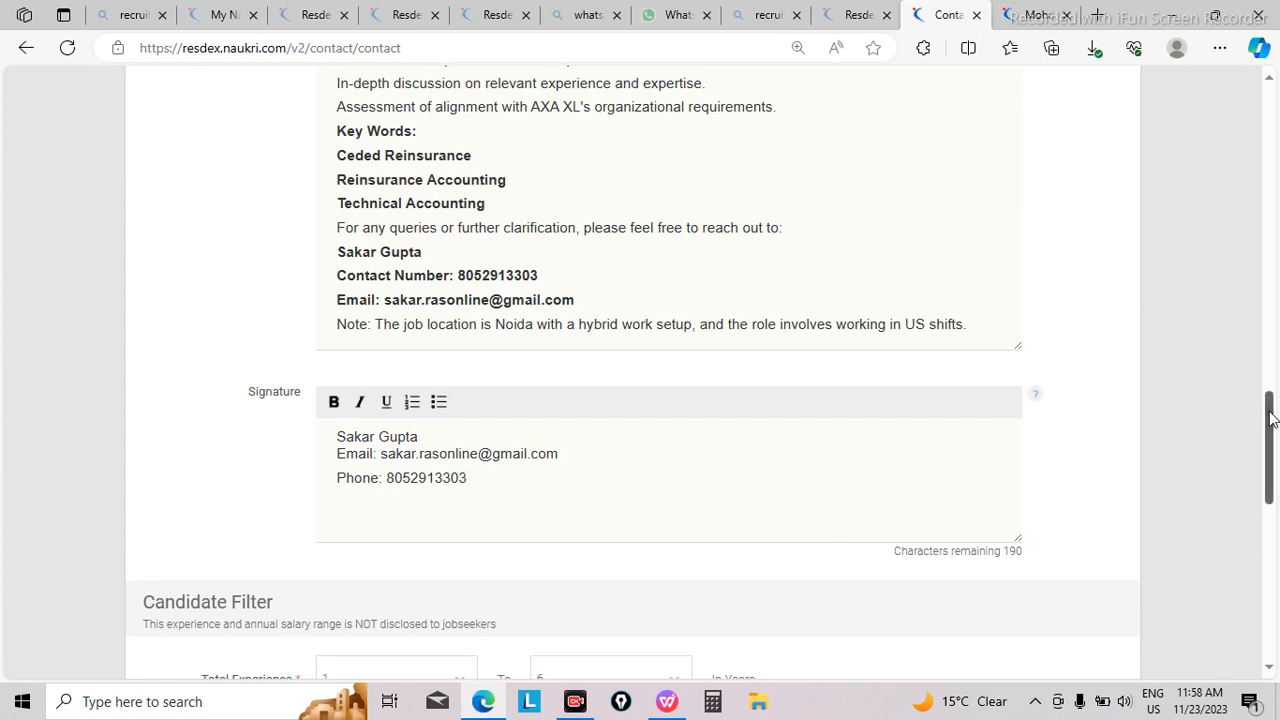
pyautogui.scroll(-5, 1272, 418)
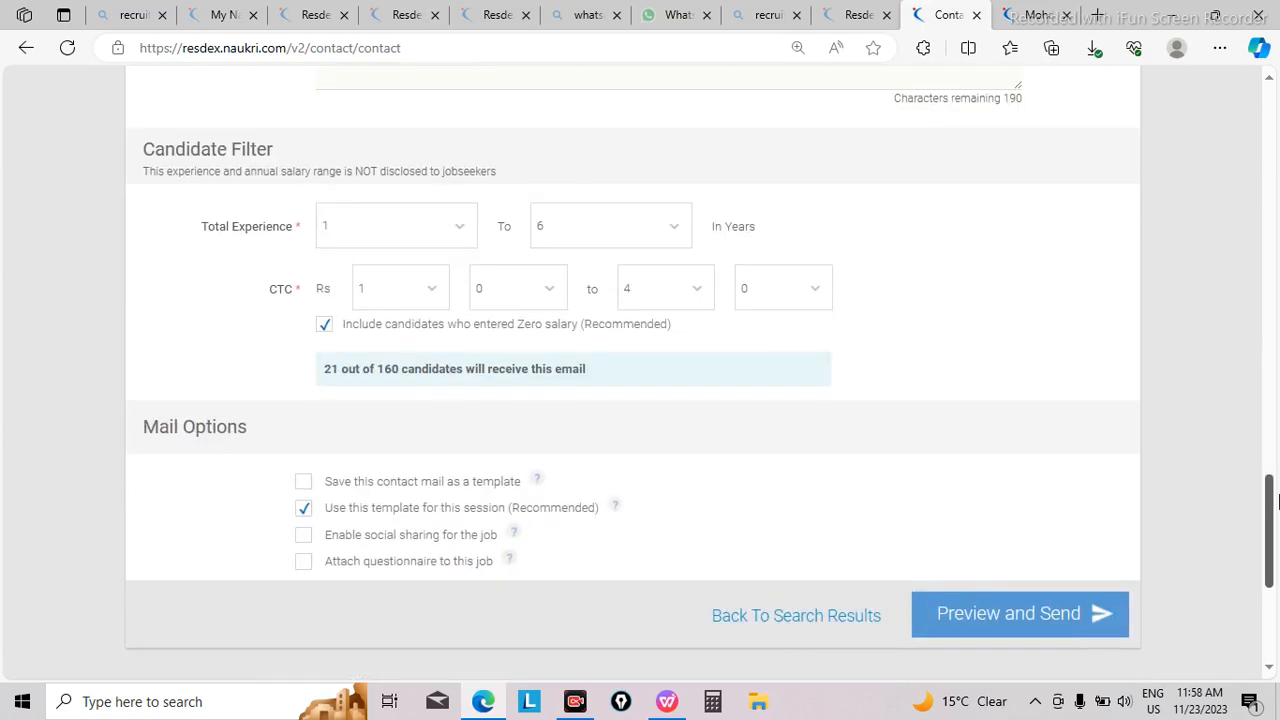
pyautogui.click(455, 225)
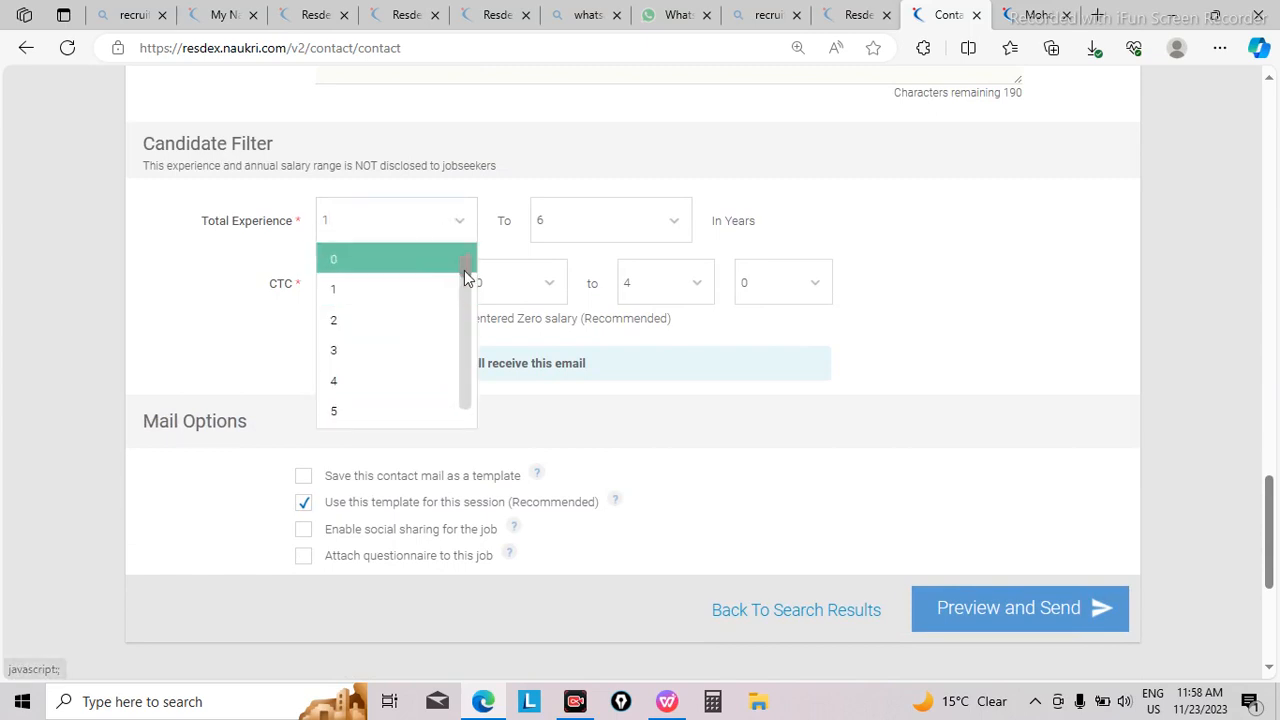
pyautogui.moveTo(463, 270); pyautogui.dragTo(463, 283)
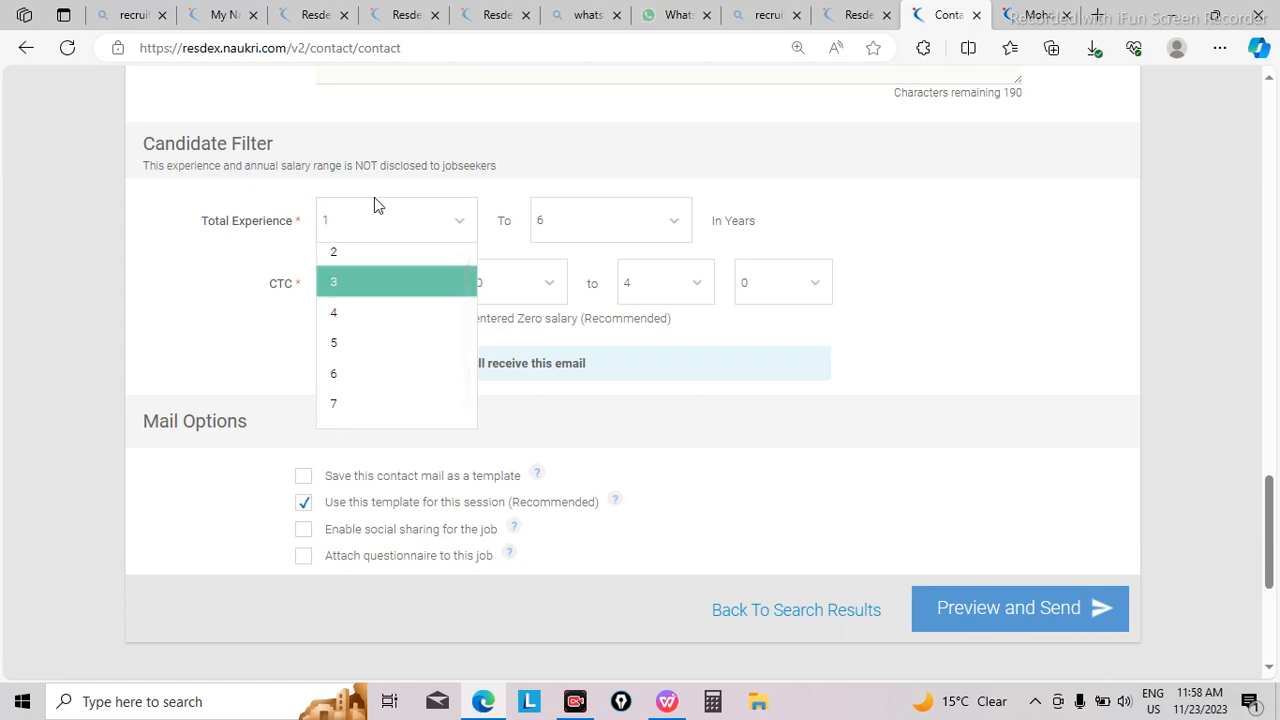
pyautogui.click(380, 283)
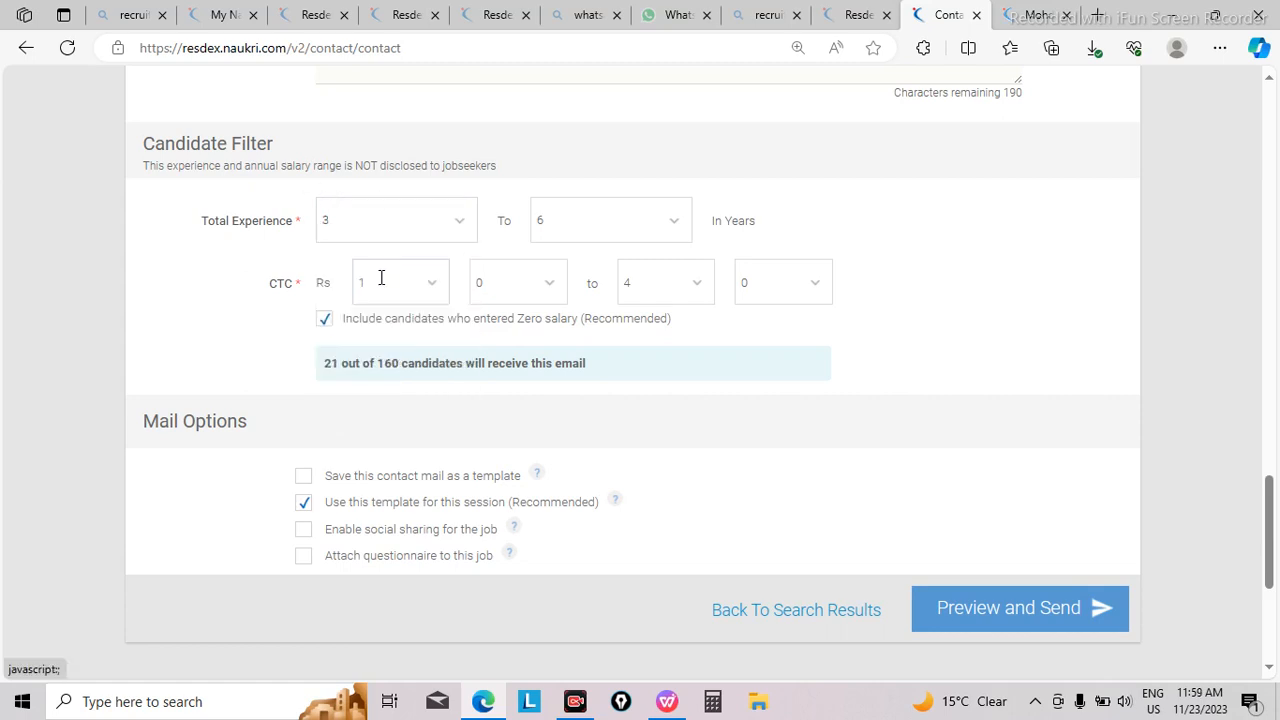
pyautogui.click(675, 231)
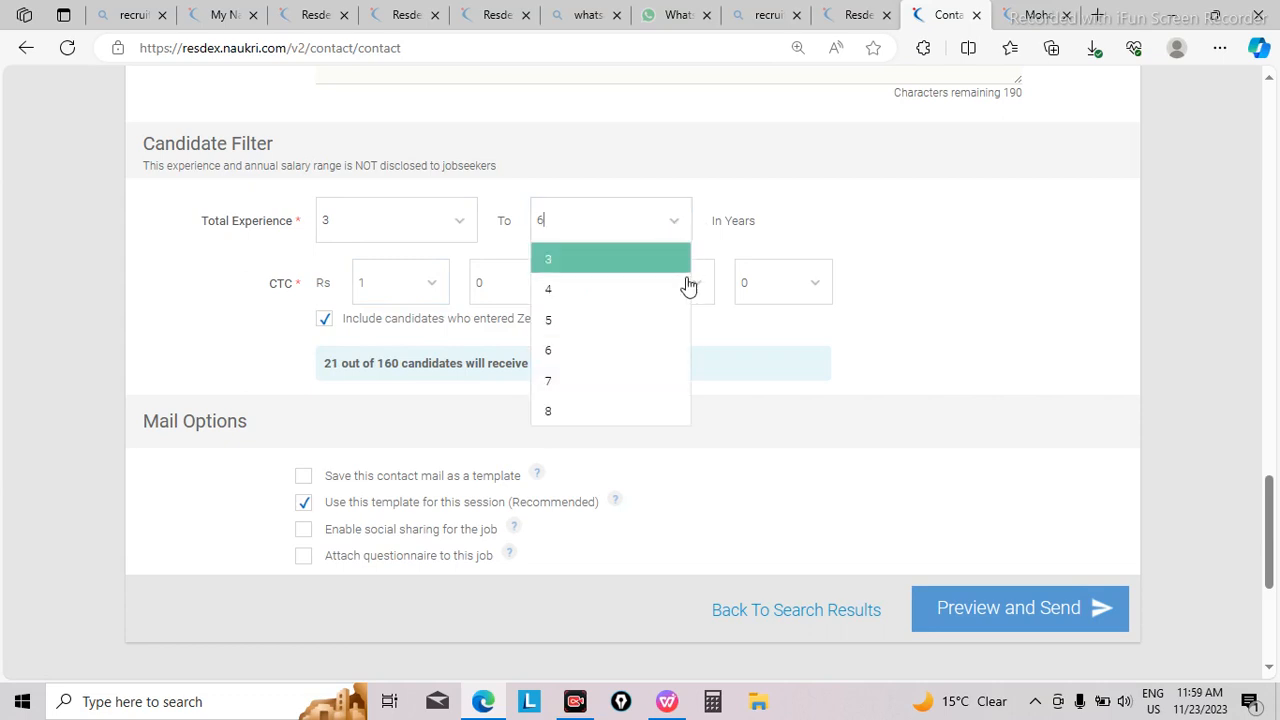
pyautogui.click(600, 412)
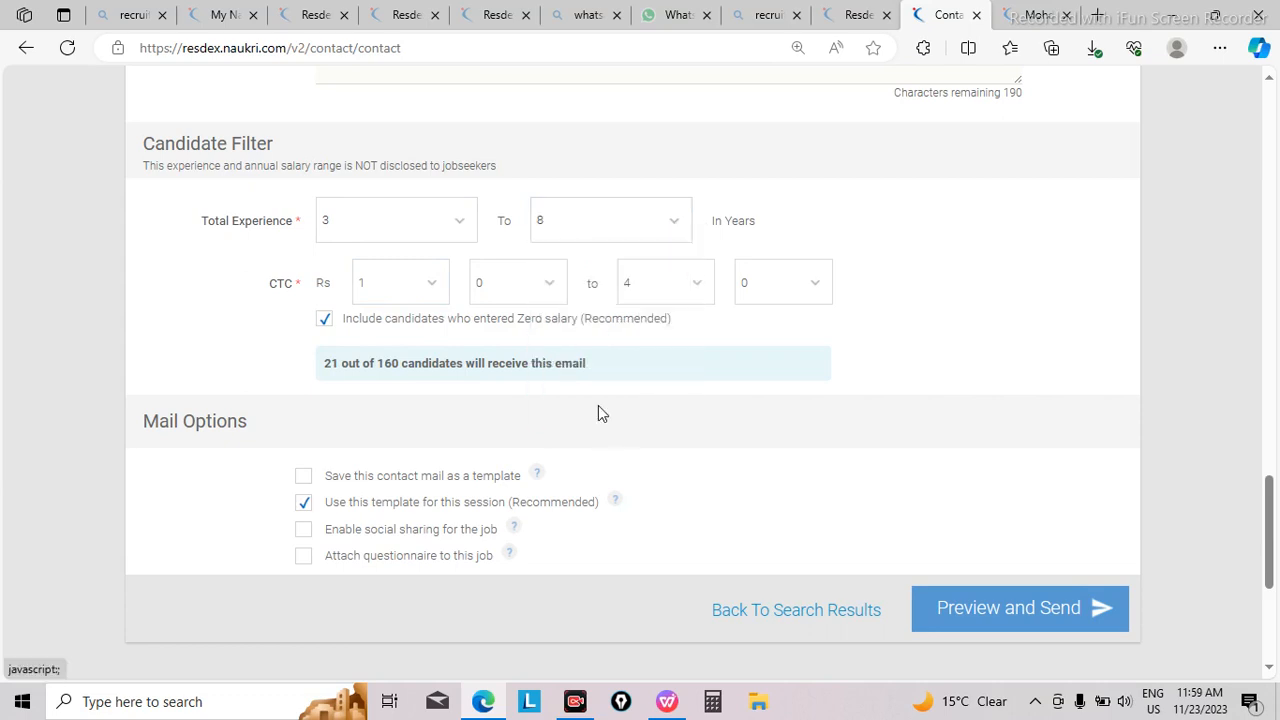
# Step: Set the CTC filter's lacs values to a minimum of 6 and a maximum of 7
pyautogui.click(426, 286)
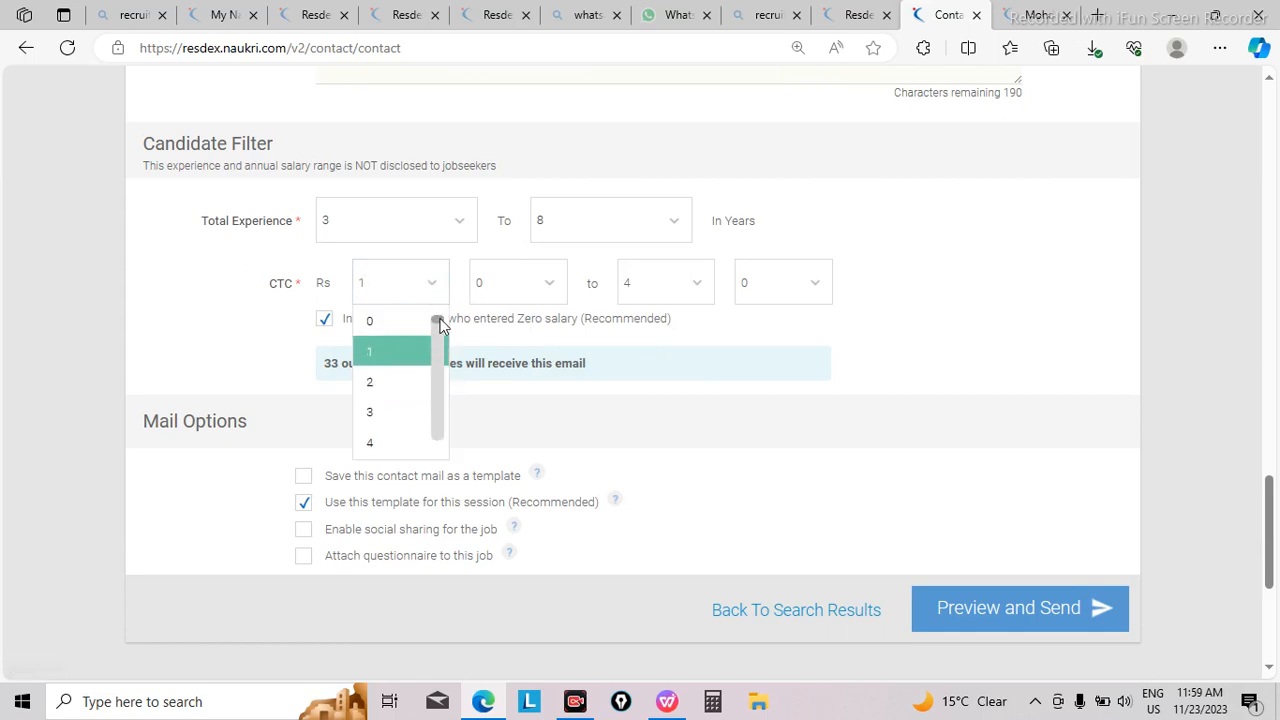
pyautogui.moveTo(437, 321); pyautogui.dragTo(440, 332)
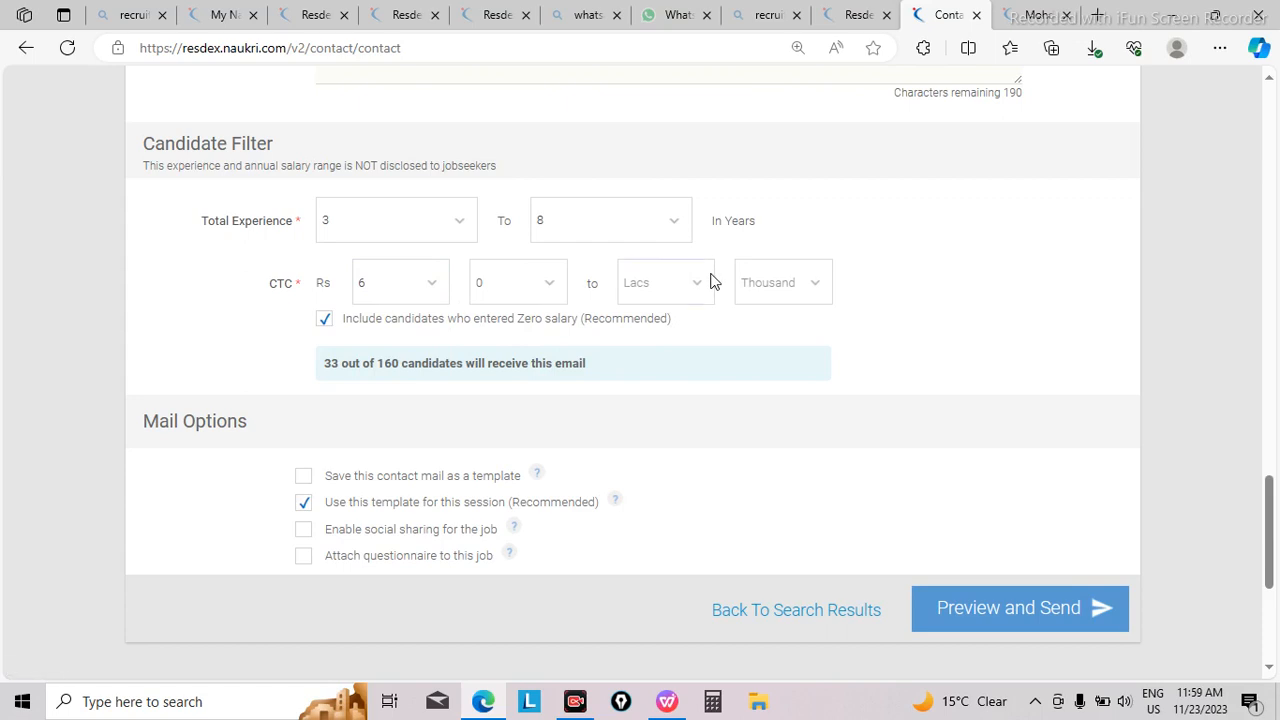
pyautogui.click(700, 284)
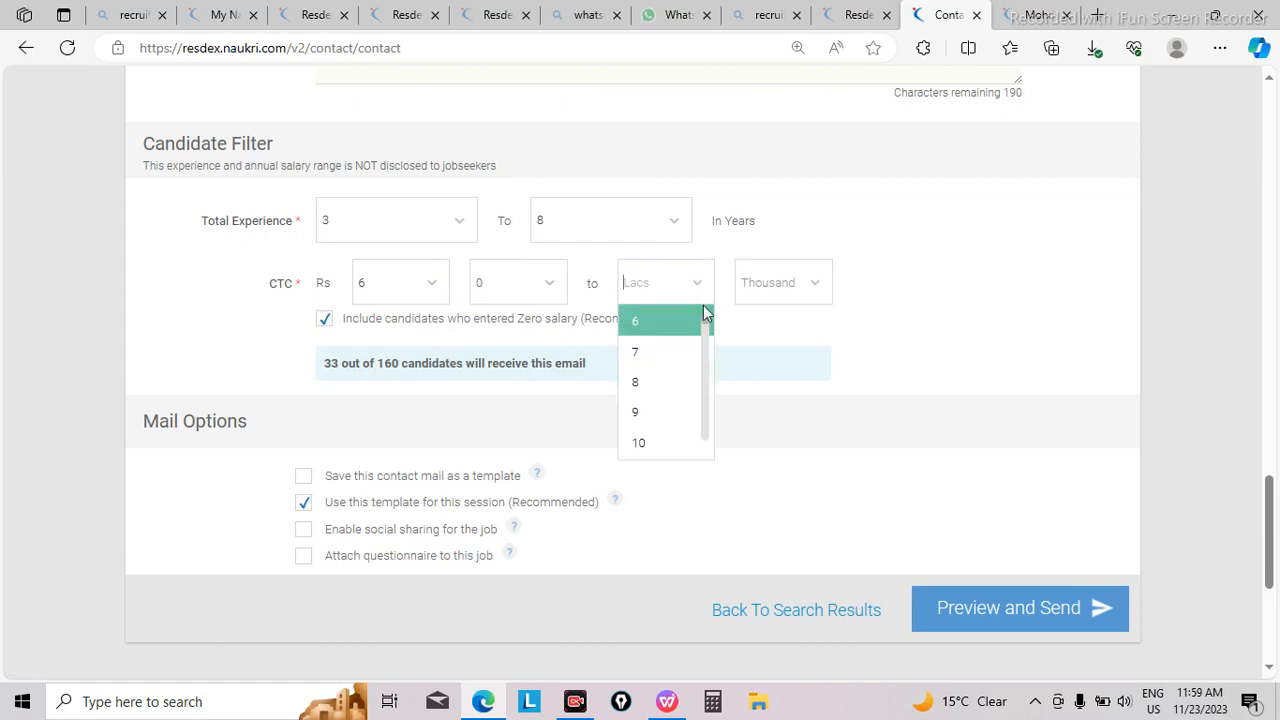
pyautogui.click(668, 360)
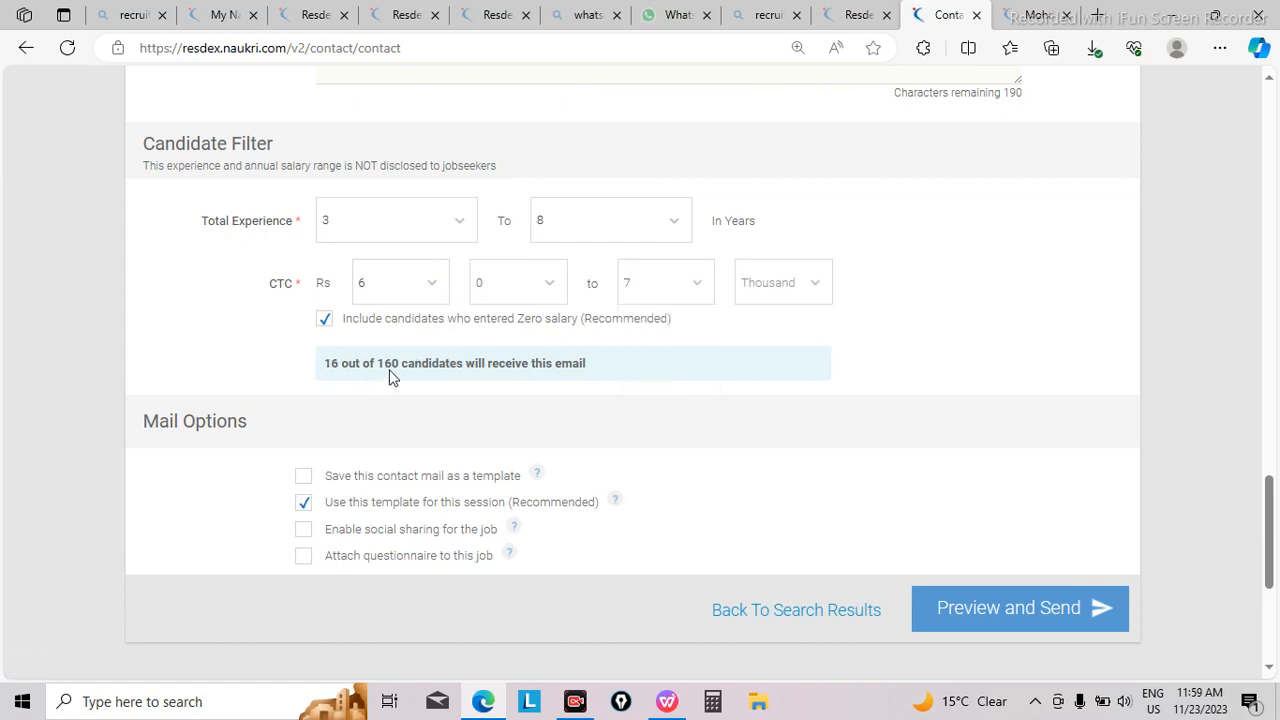
pyautogui.click(435, 290)
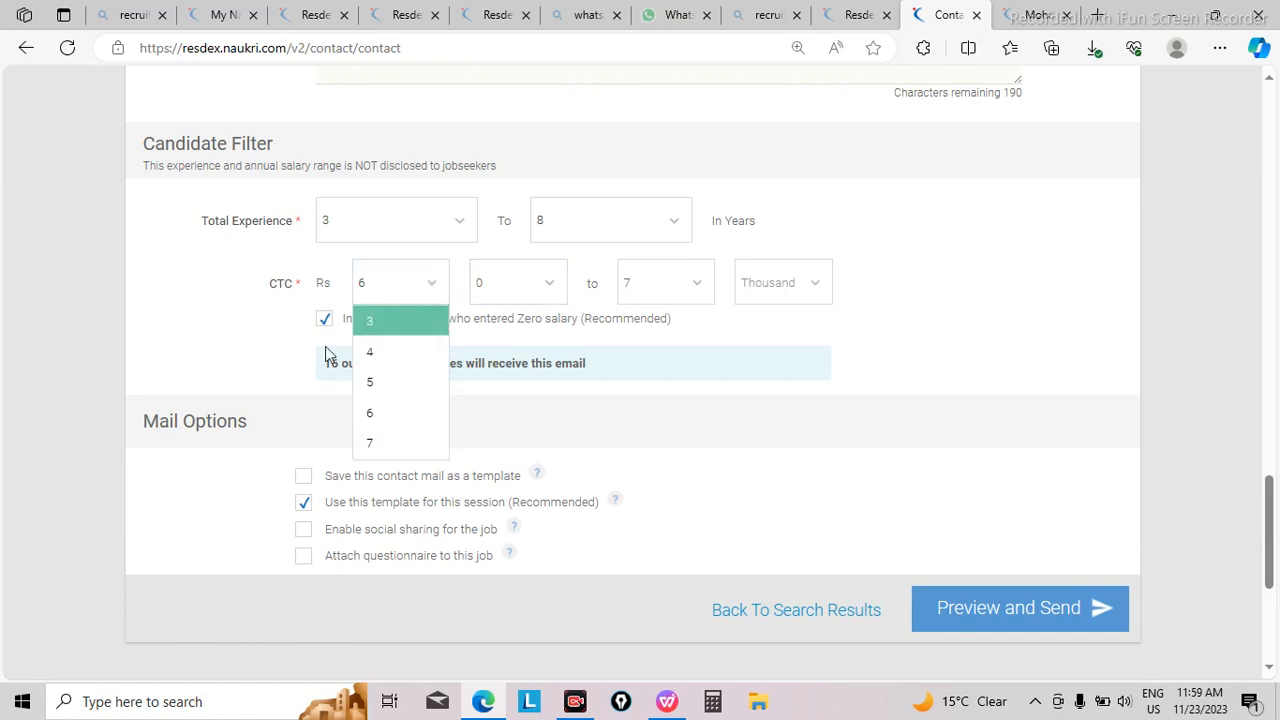
pyautogui.click(278, 337)
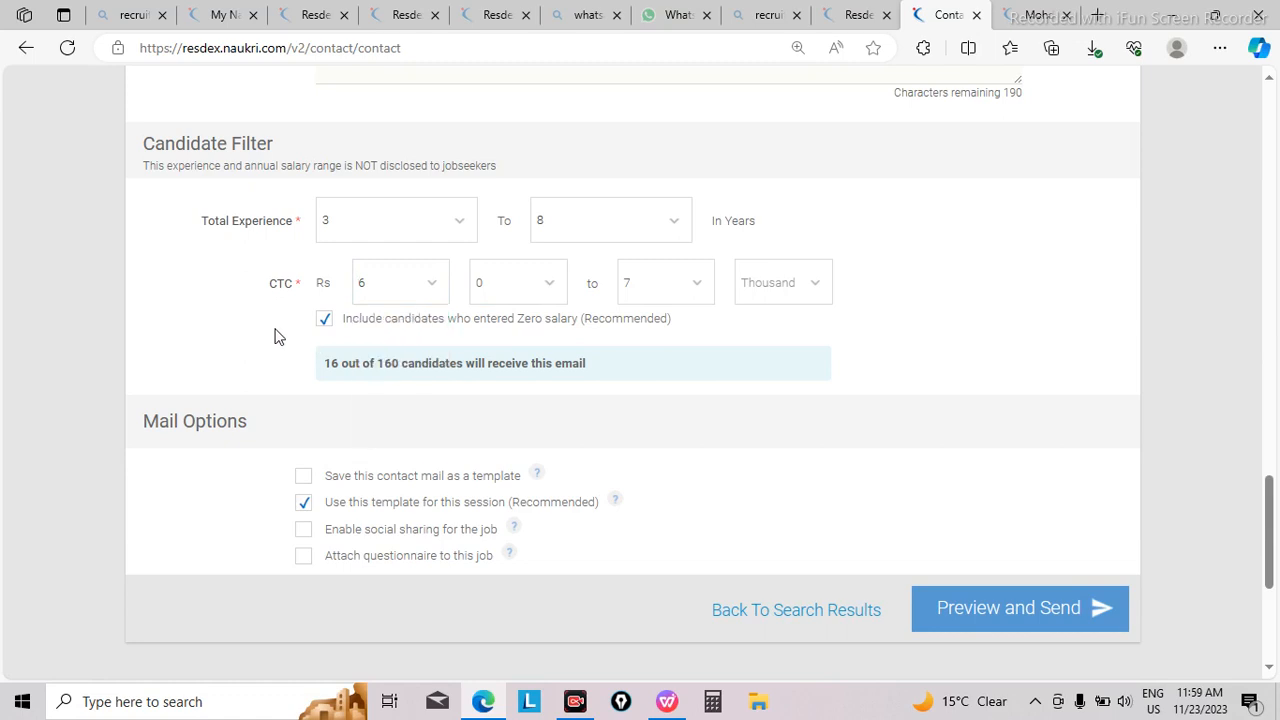
pyautogui.click(463, 228)
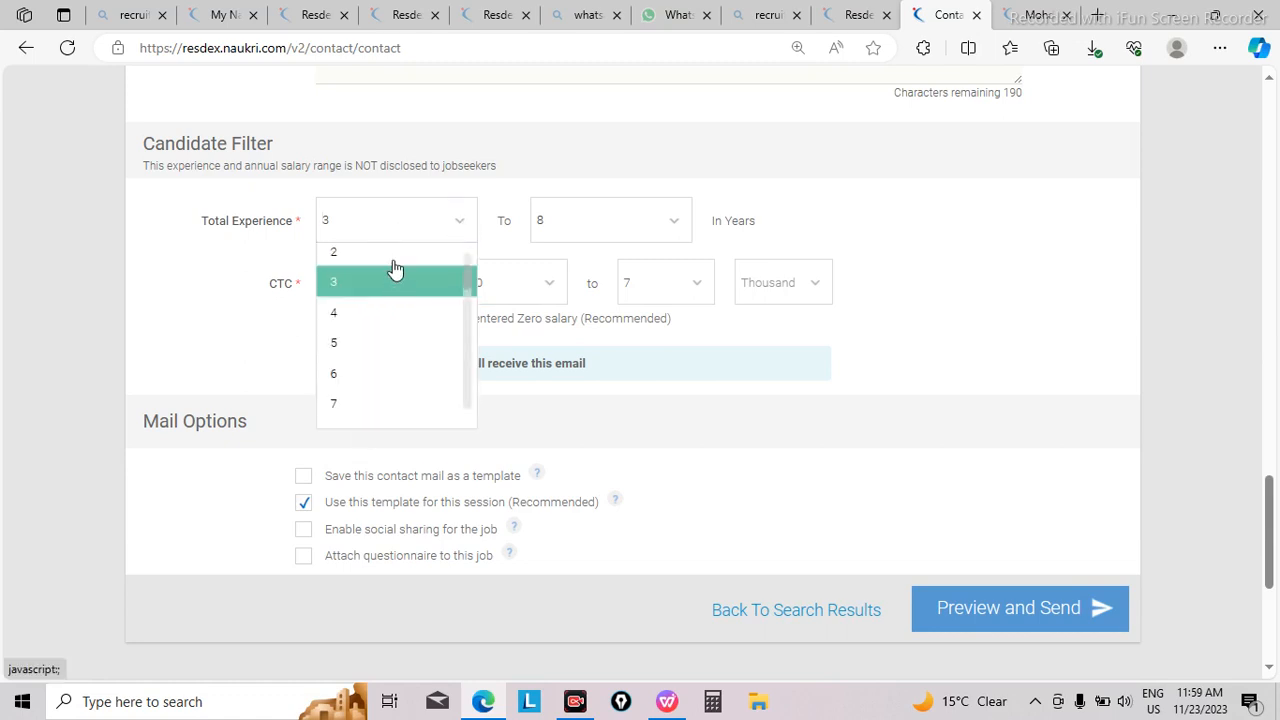
pyautogui.moveTo(465, 283); pyautogui.dragTo(463, 262)
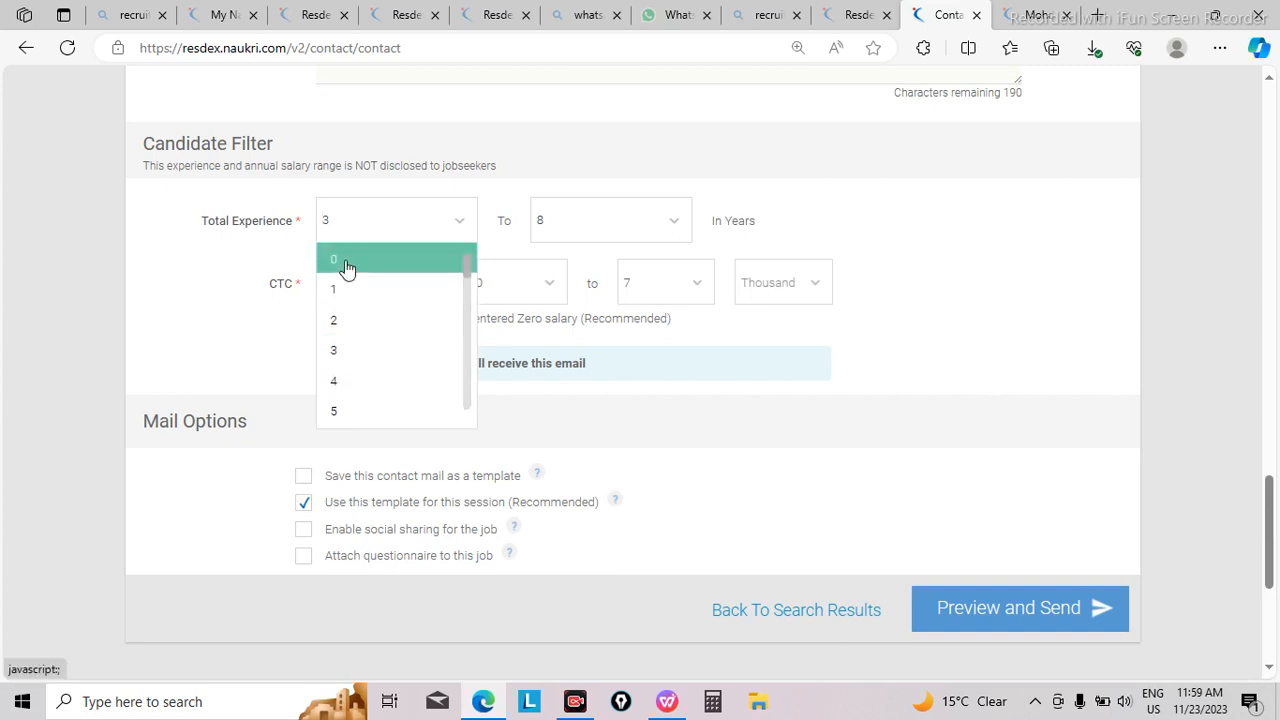
pyautogui.click(681, 231)
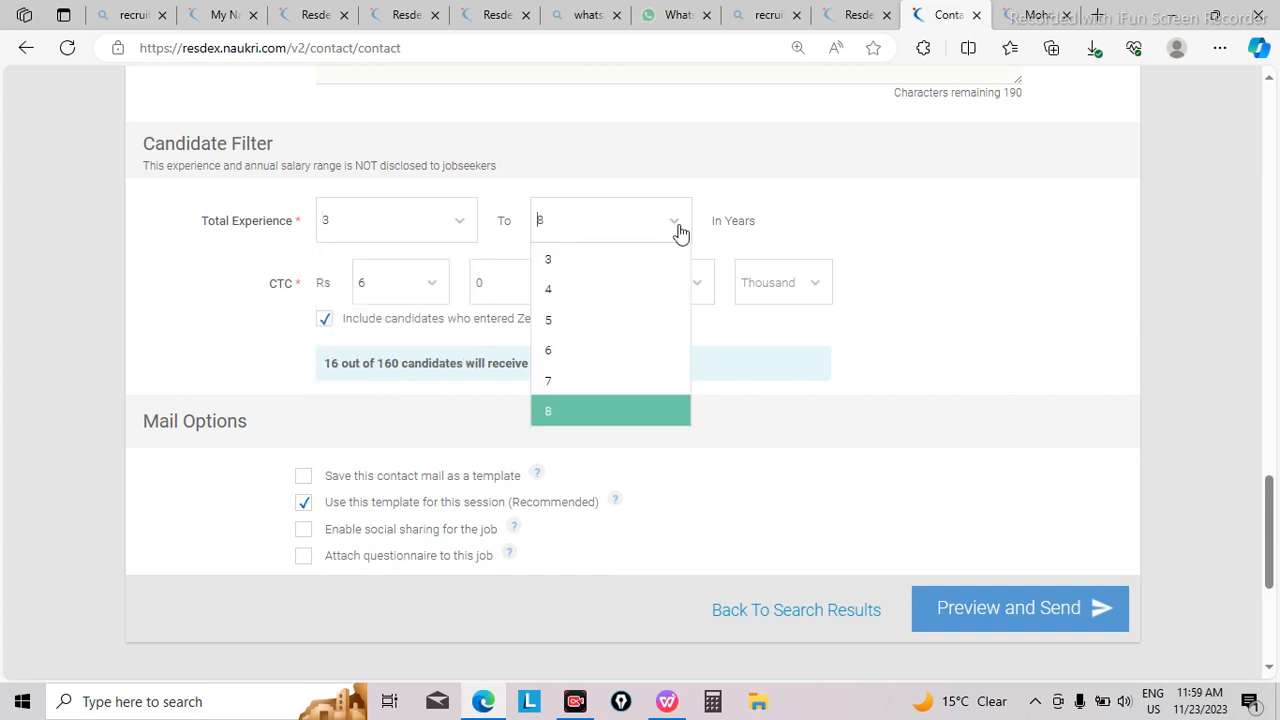
pyautogui.click(457, 224)
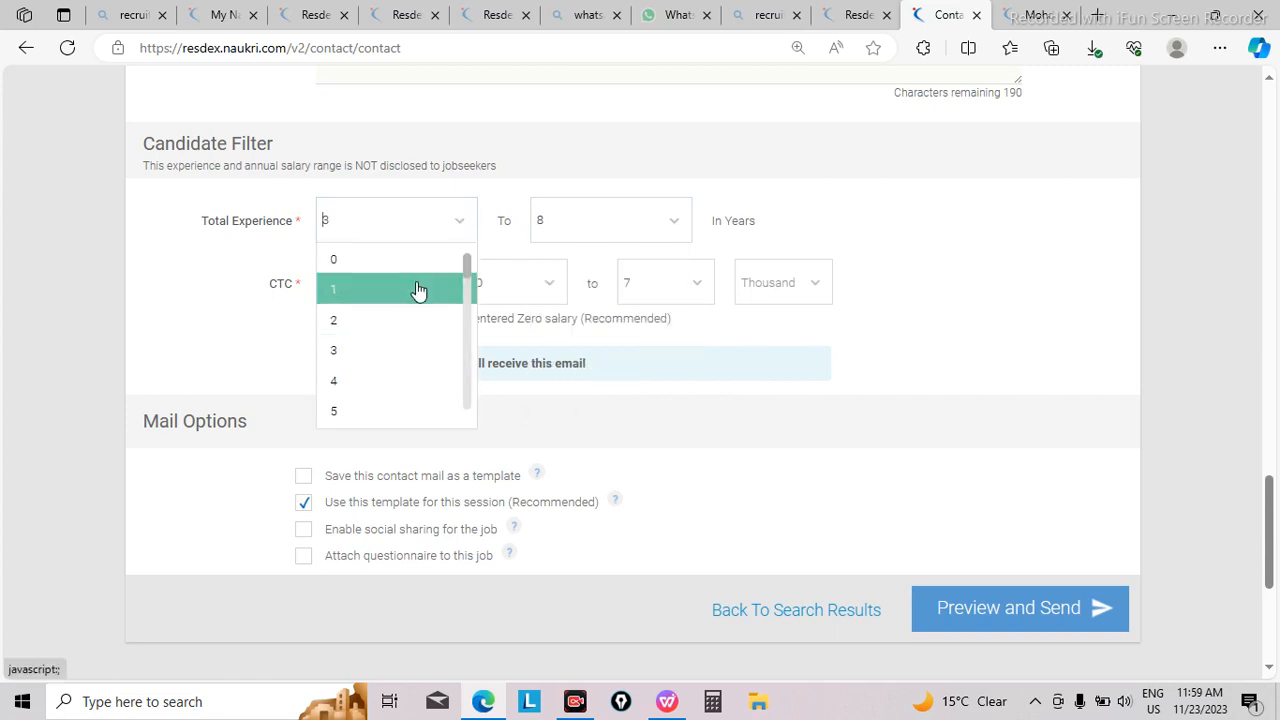
pyautogui.click(401, 350)
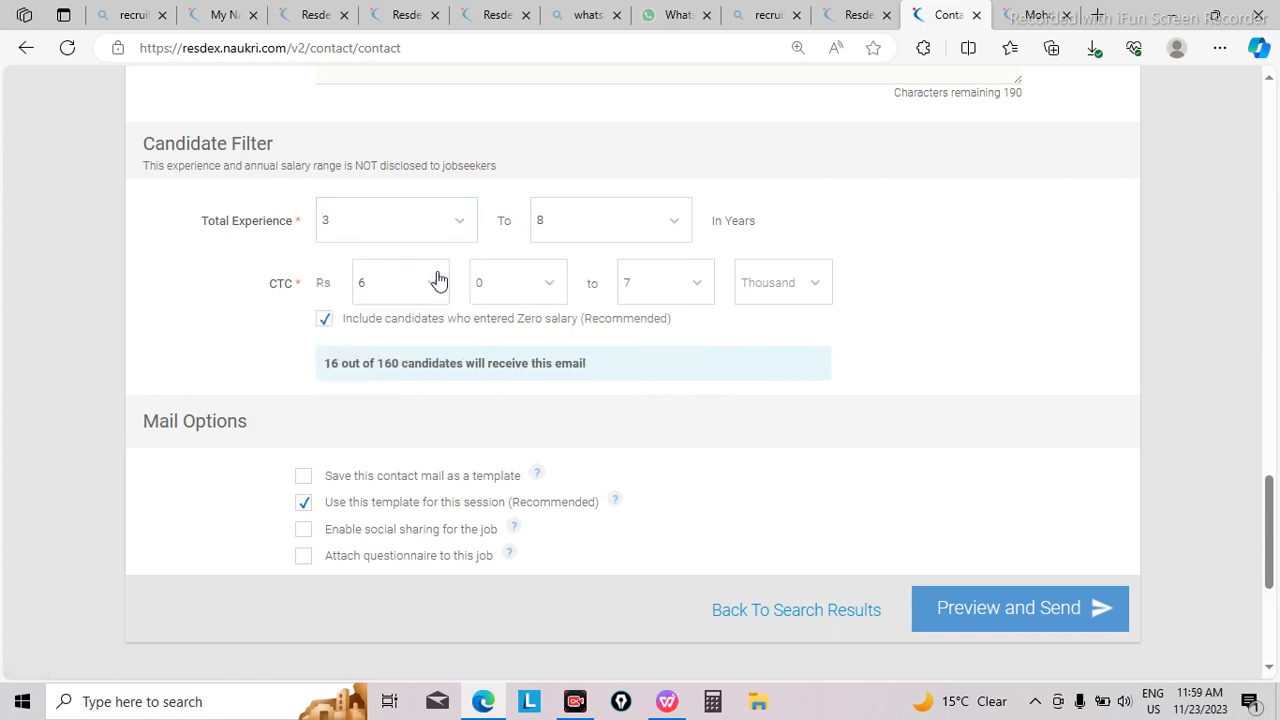
# Step: Set the minimum Total Experience in the Candidate Filter to 4 years
pyautogui.click(459, 216)
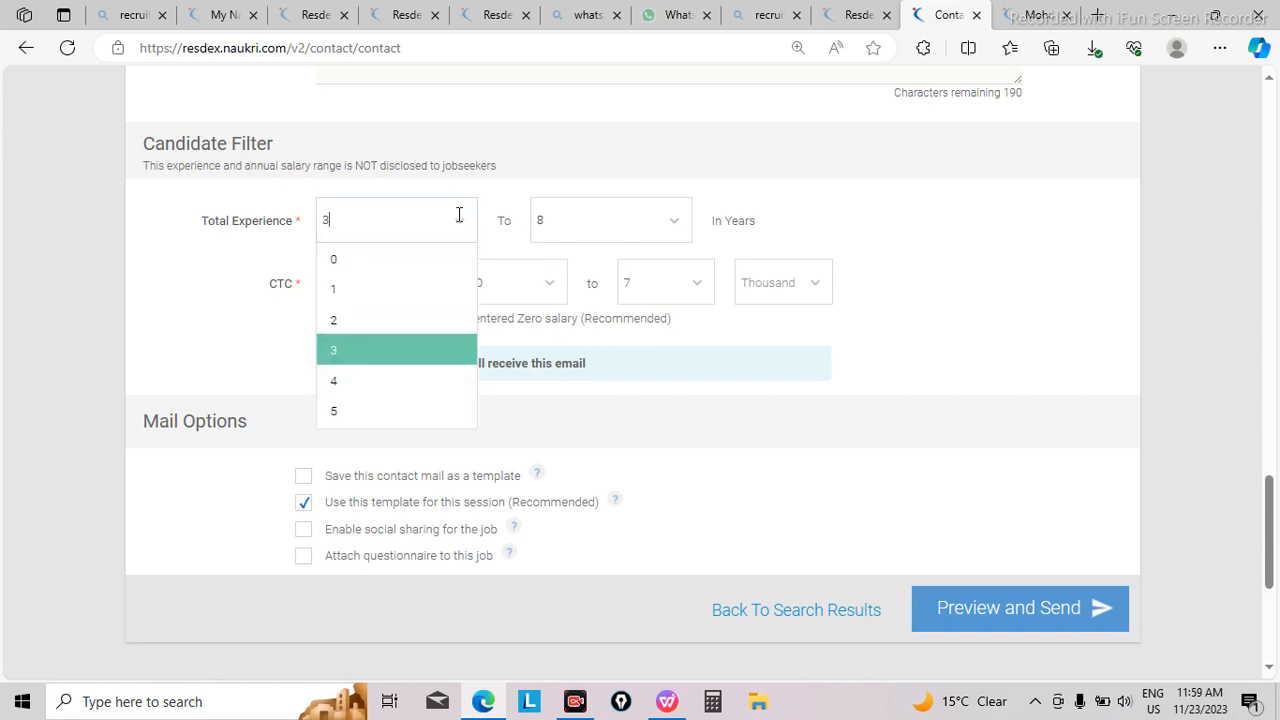
pyautogui.click(383, 383)
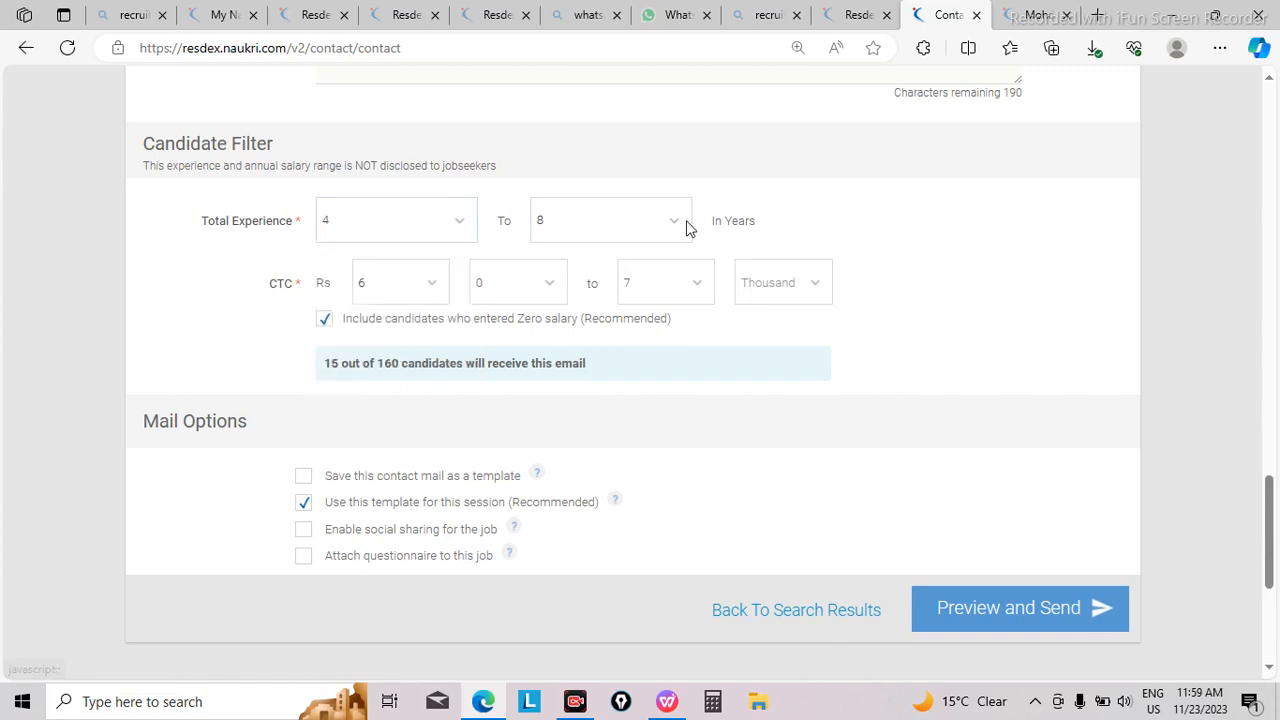
# Step: Try to set the maximum Total Experience in the Candidate Filter to 15 years
pyautogui.click(607, 216)
pyautogui.press('BackSpace')
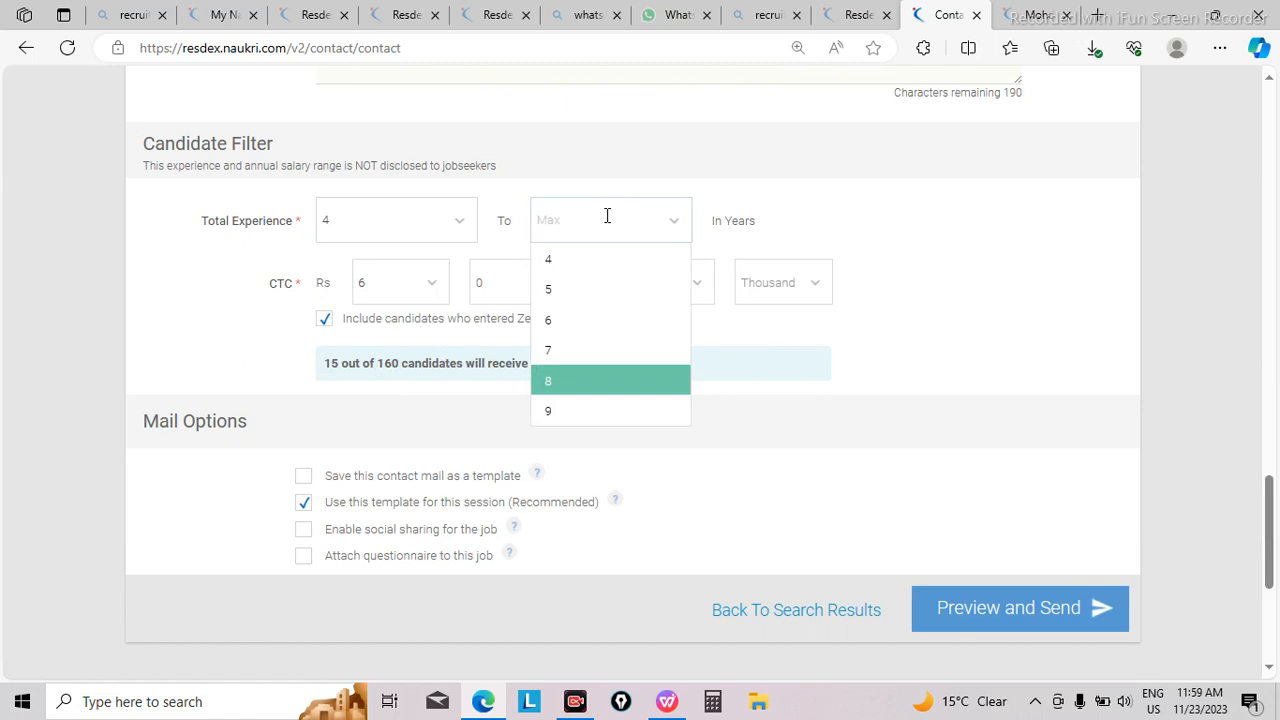
pyautogui.write('15')
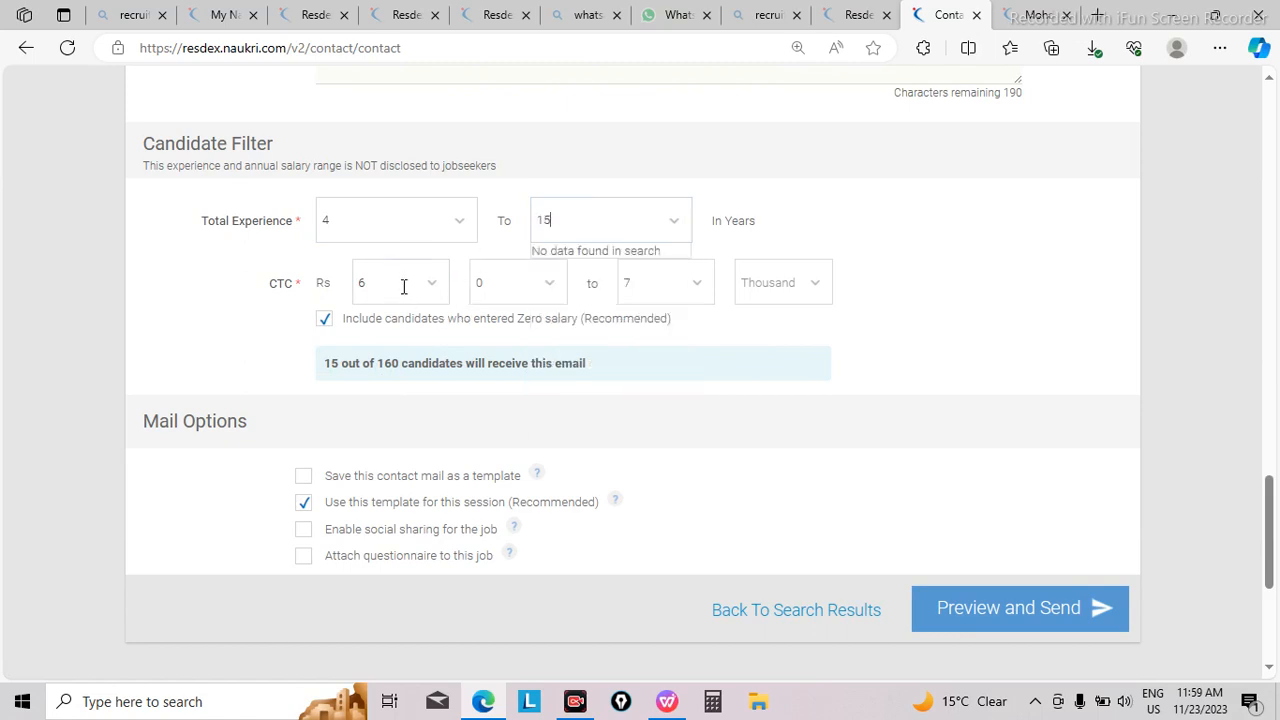
# Step: Set the thousands part of the minimum CTC in the Candidate Filter to 50
pyautogui.click(404, 287)
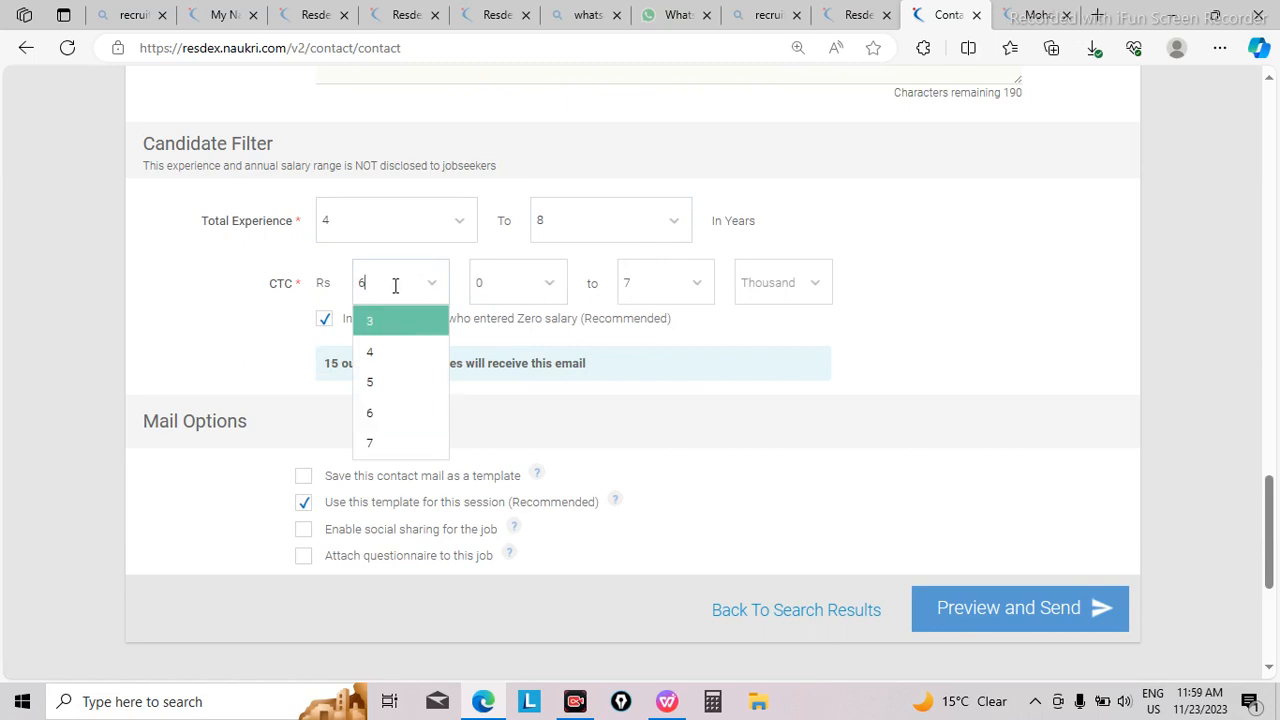
pyautogui.click(504, 284)
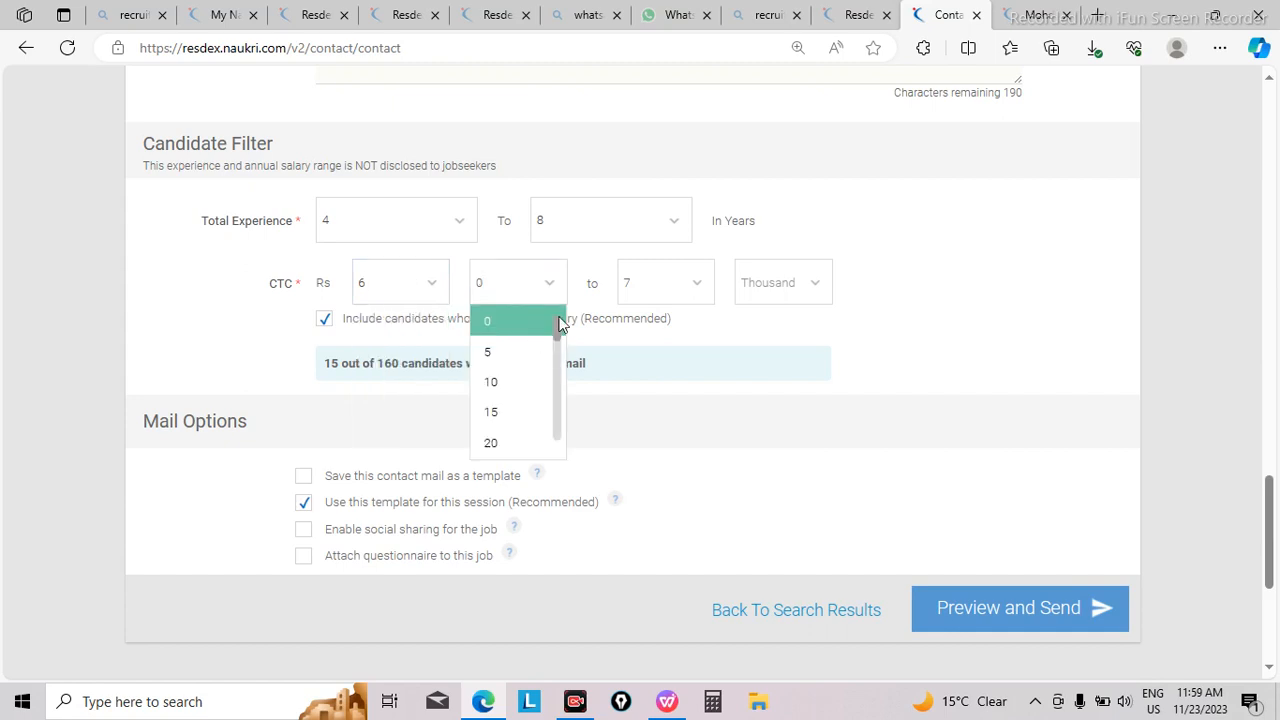
pyautogui.moveTo(555, 326); pyautogui.dragTo(555, 380)
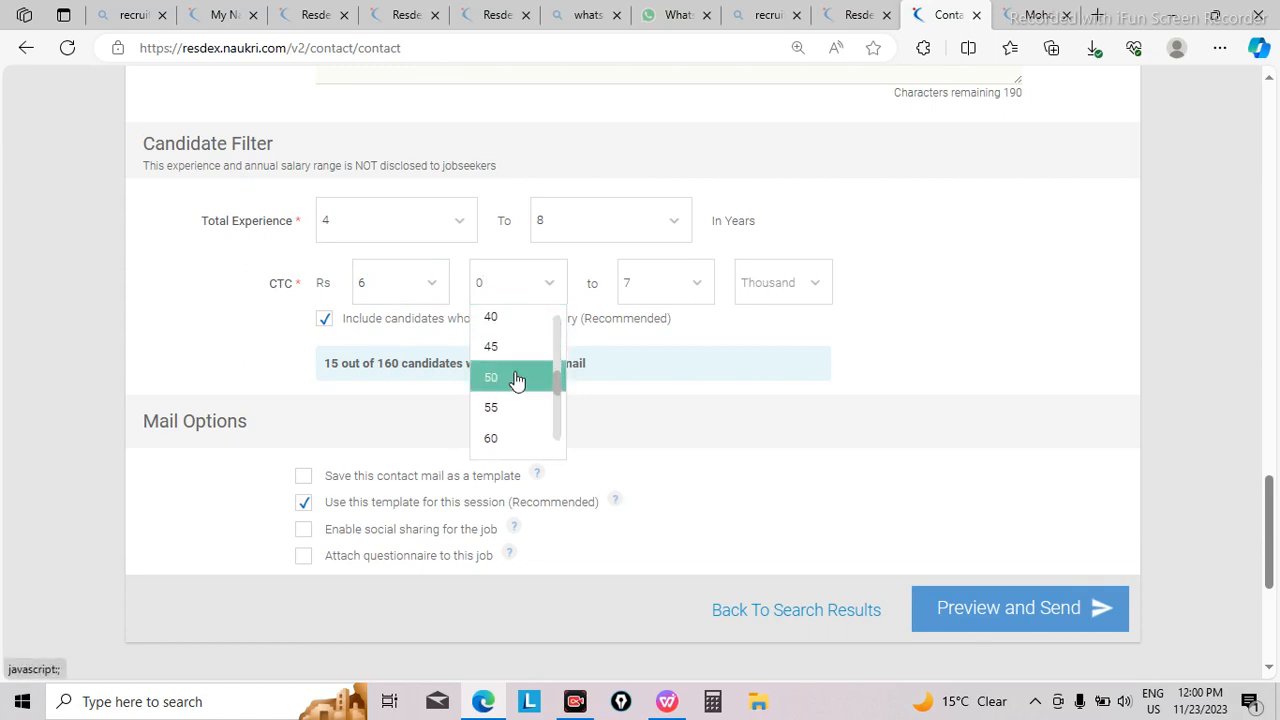
pyautogui.click(517, 377)
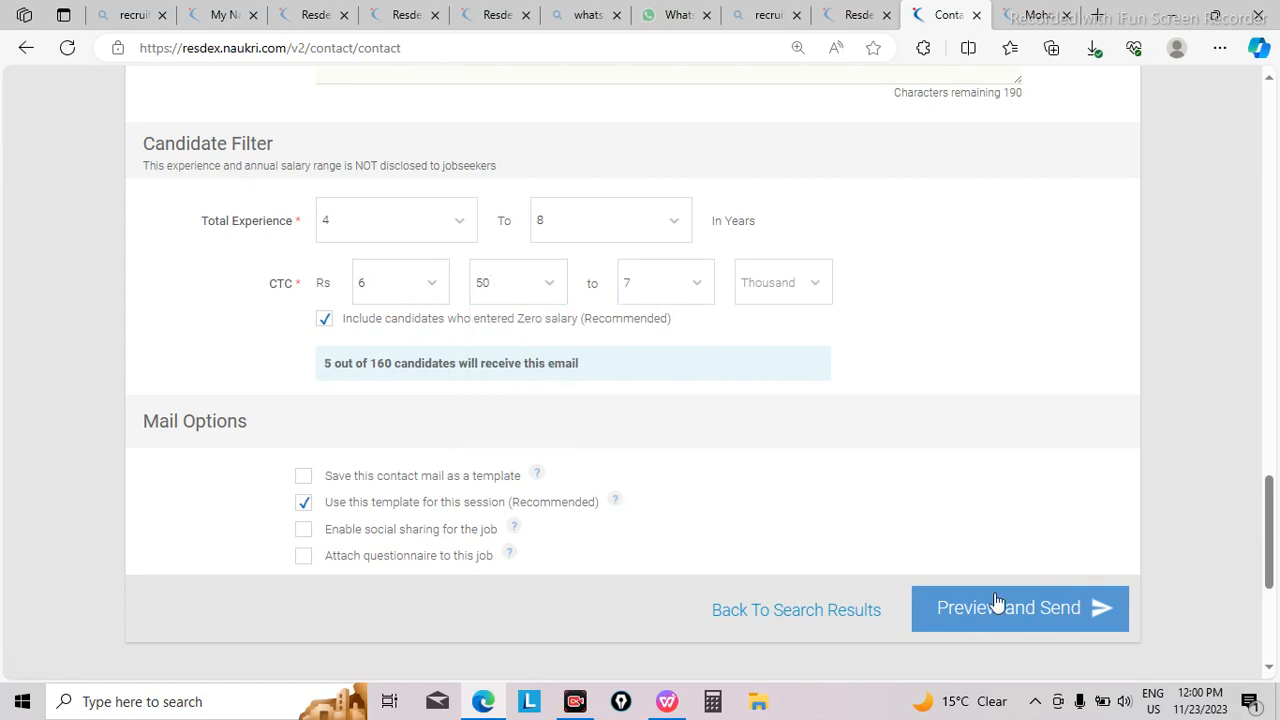
# Step: Set the CTC lacs values in the Candidate Filter to a minimum of 3 and a maximum of 6
pyautogui.click(1040, 629)
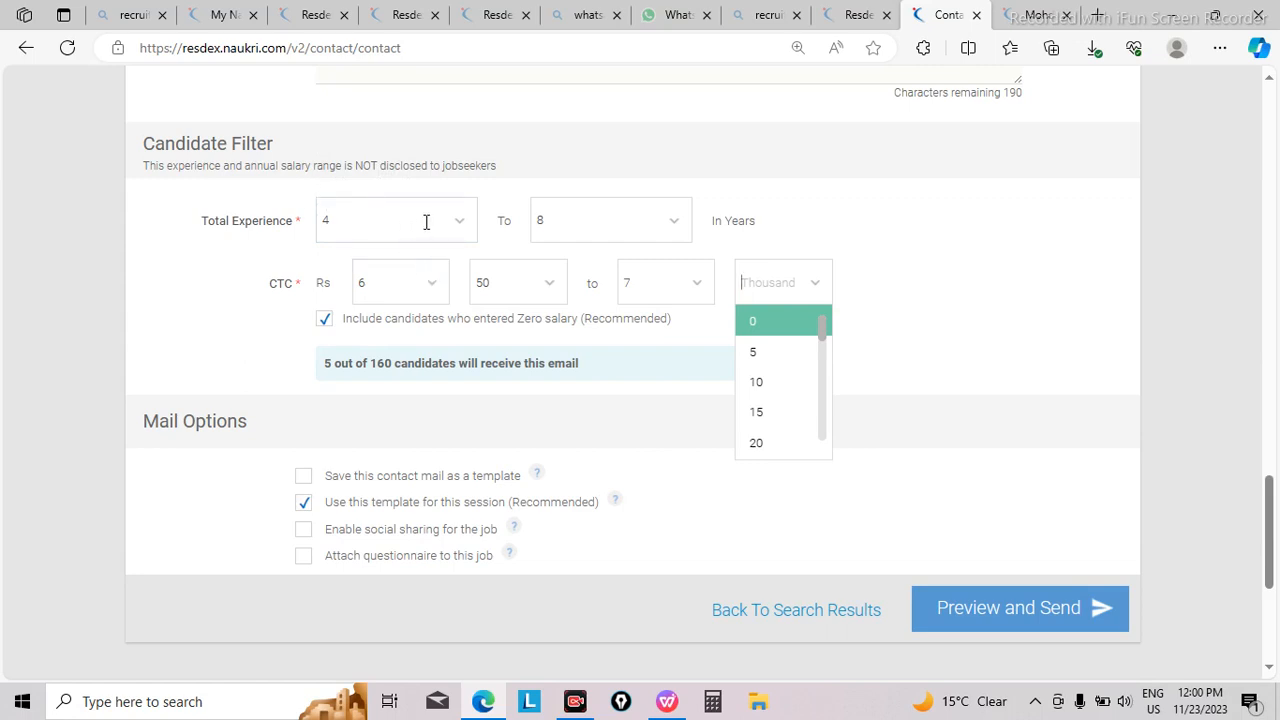
pyautogui.click(436, 289)
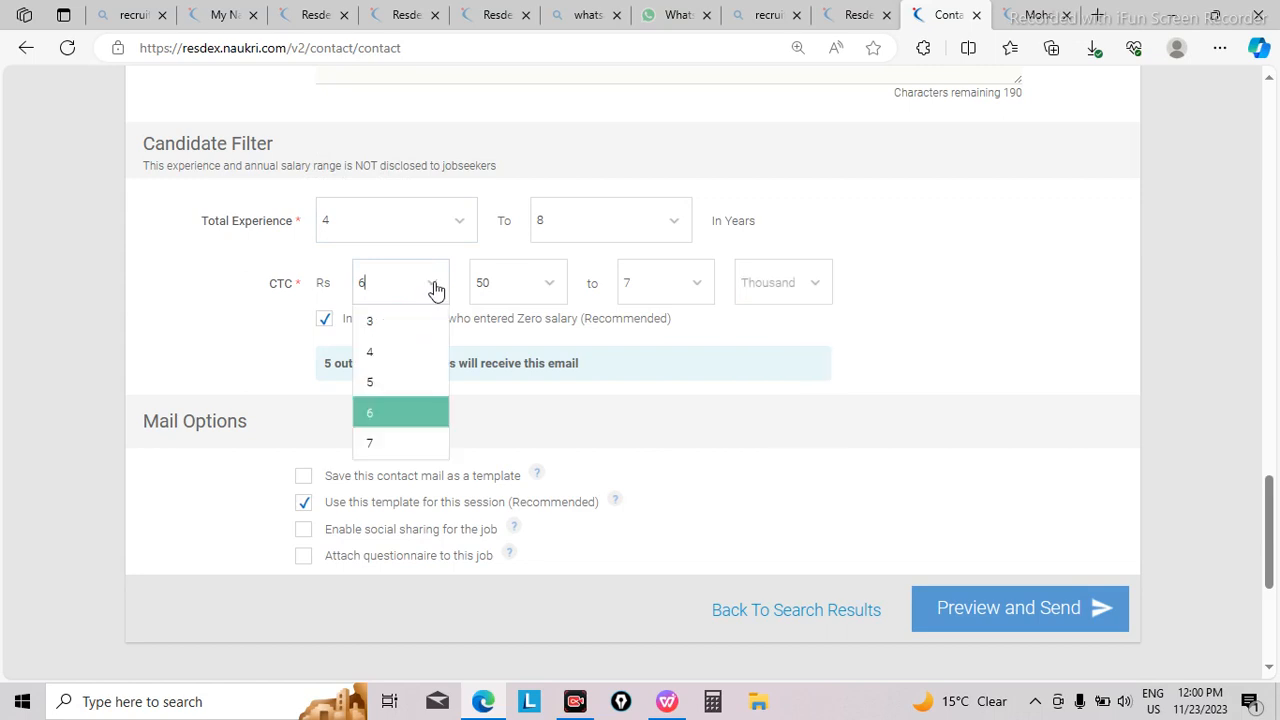
pyautogui.click(388, 333)
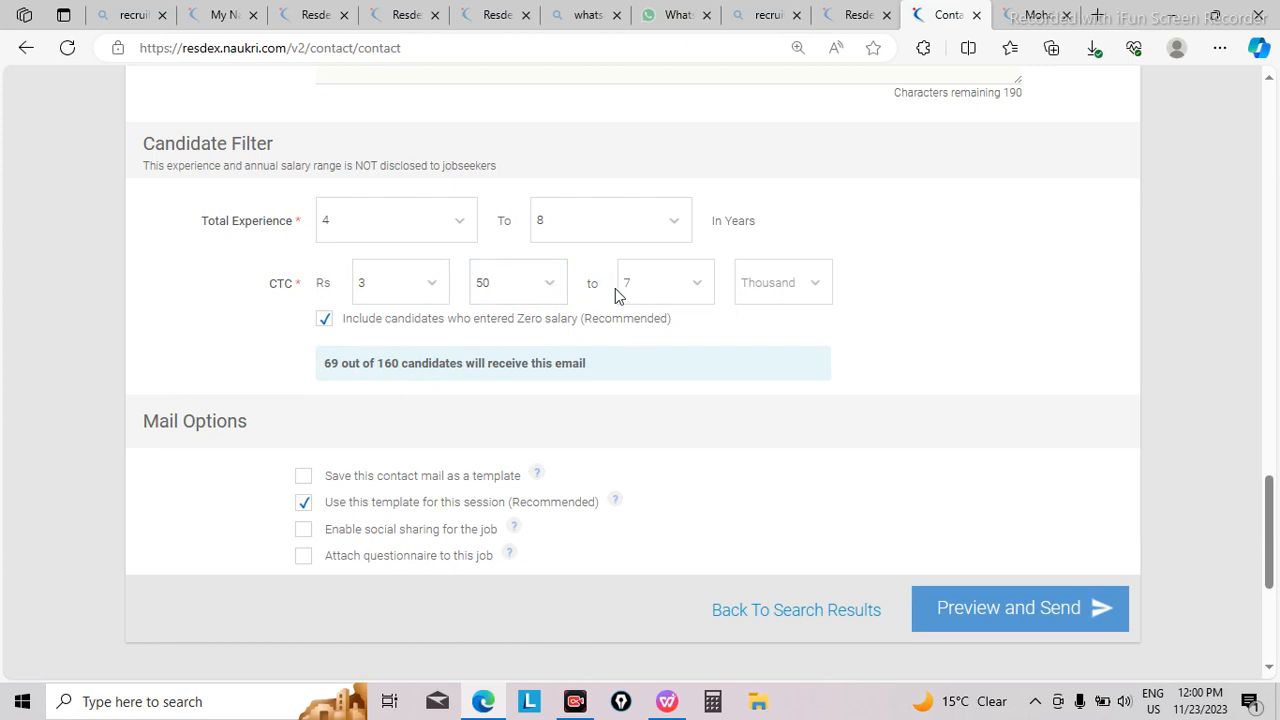
pyautogui.click(700, 286)
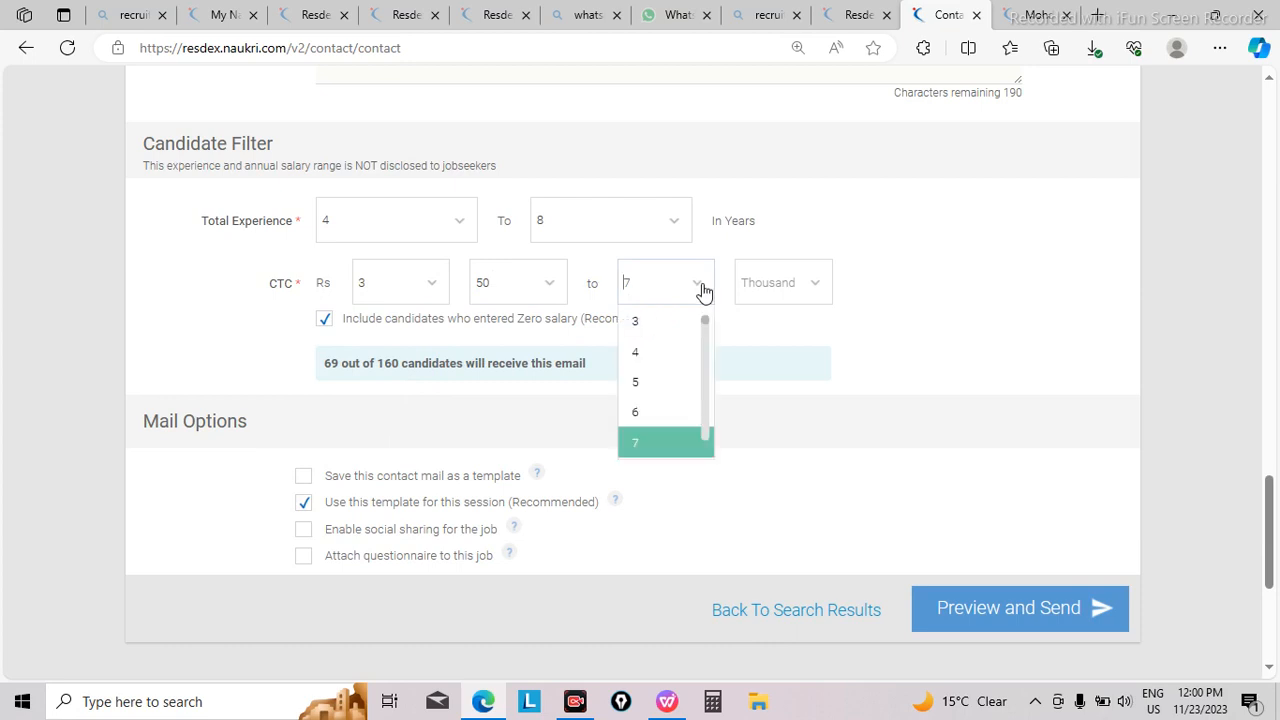
pyautogui.click(668, 412)
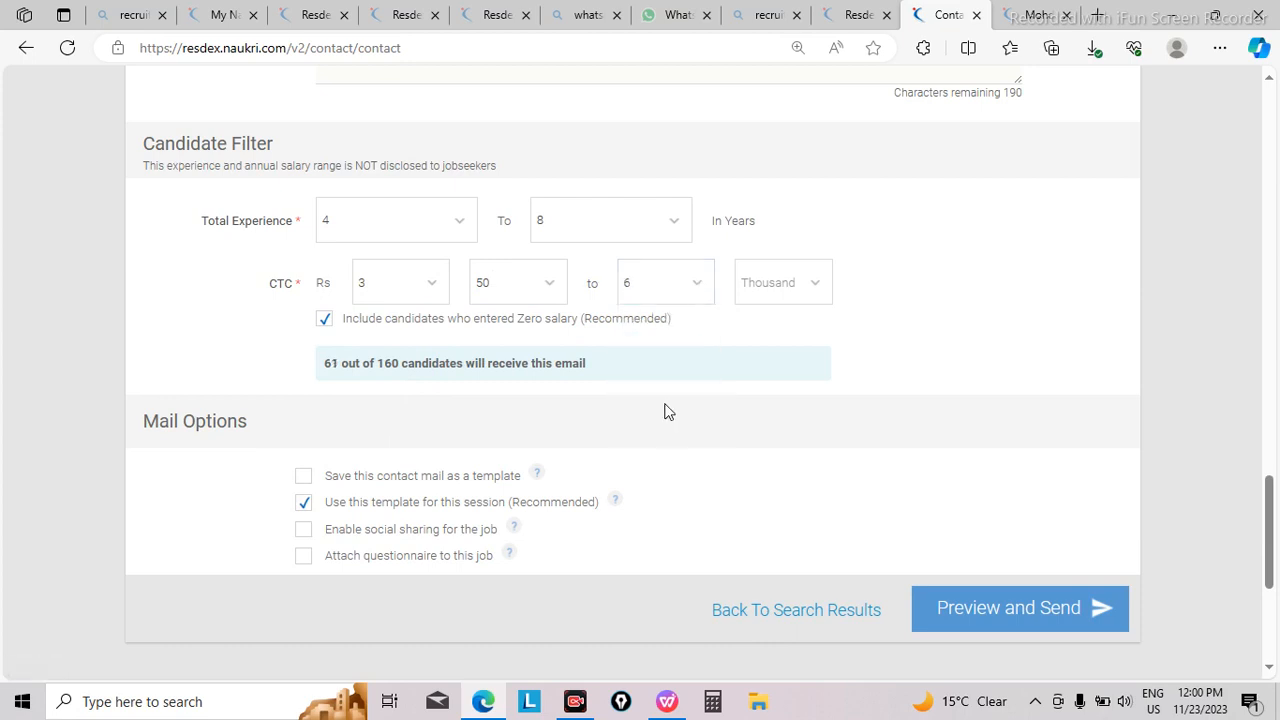
# Step: Set the thousands part of the minimum CTC in the Candidate Filter to 0
pyautogui.click(438, 294)
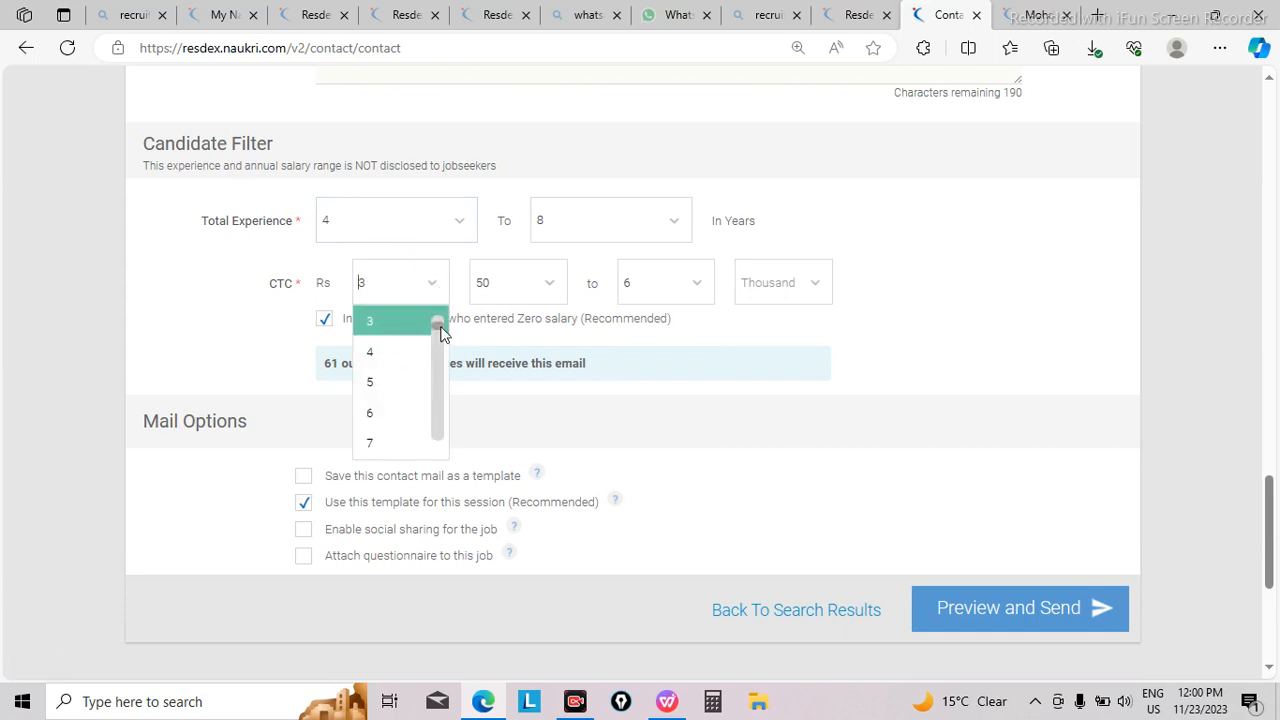
pyautogui.click(549, 289)
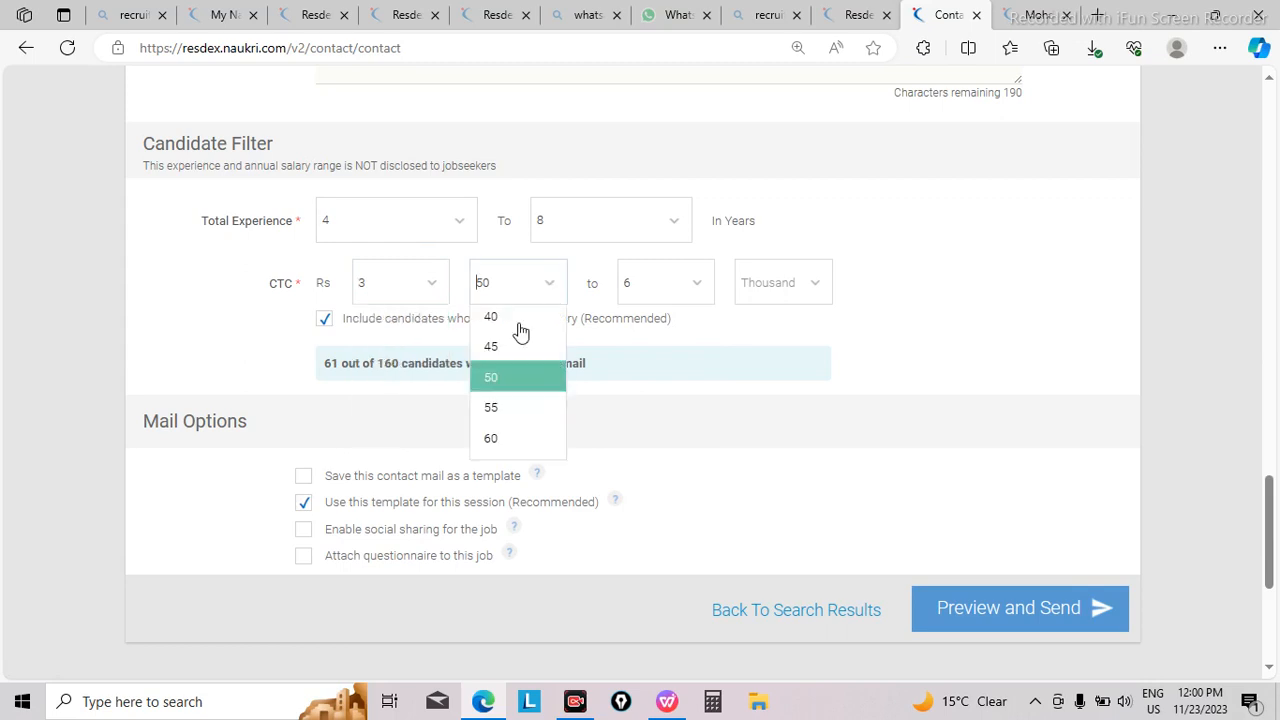
pyautogui.moveTo(557, 386); pyautogui.dragTo(553, 325)
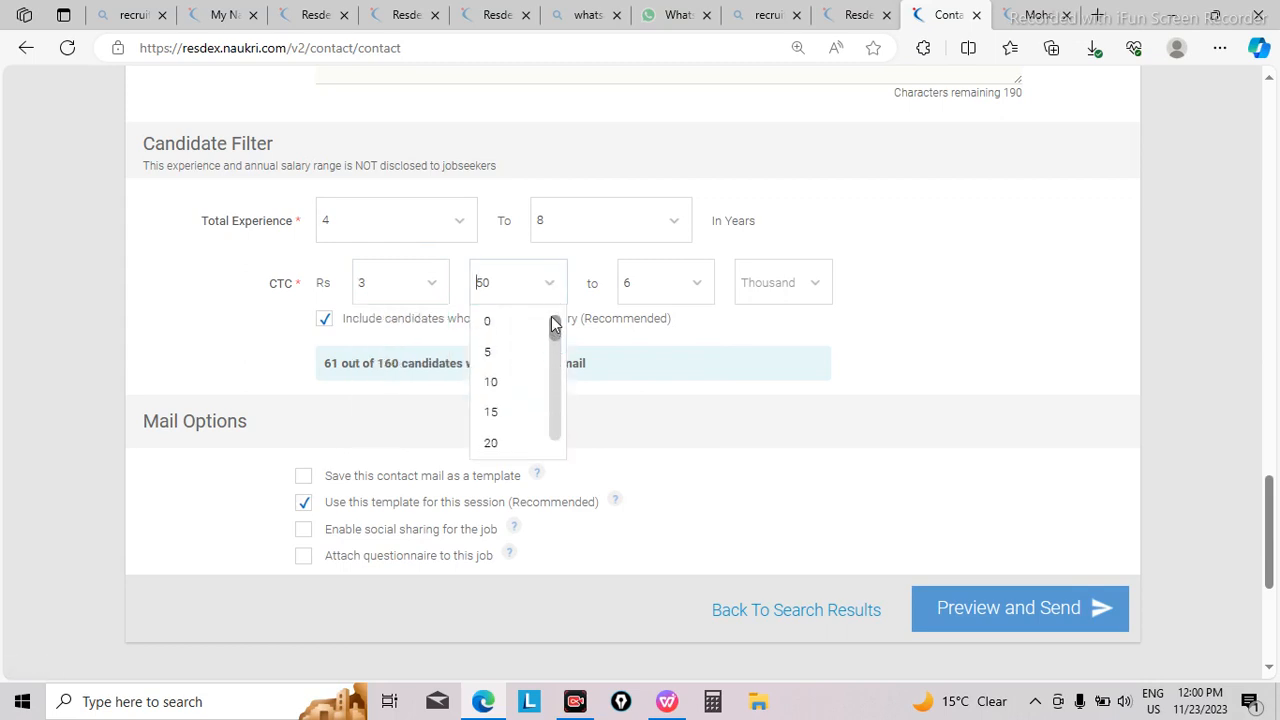
pyautogui.click(521, 320)
pyautogui.click(556, 290)
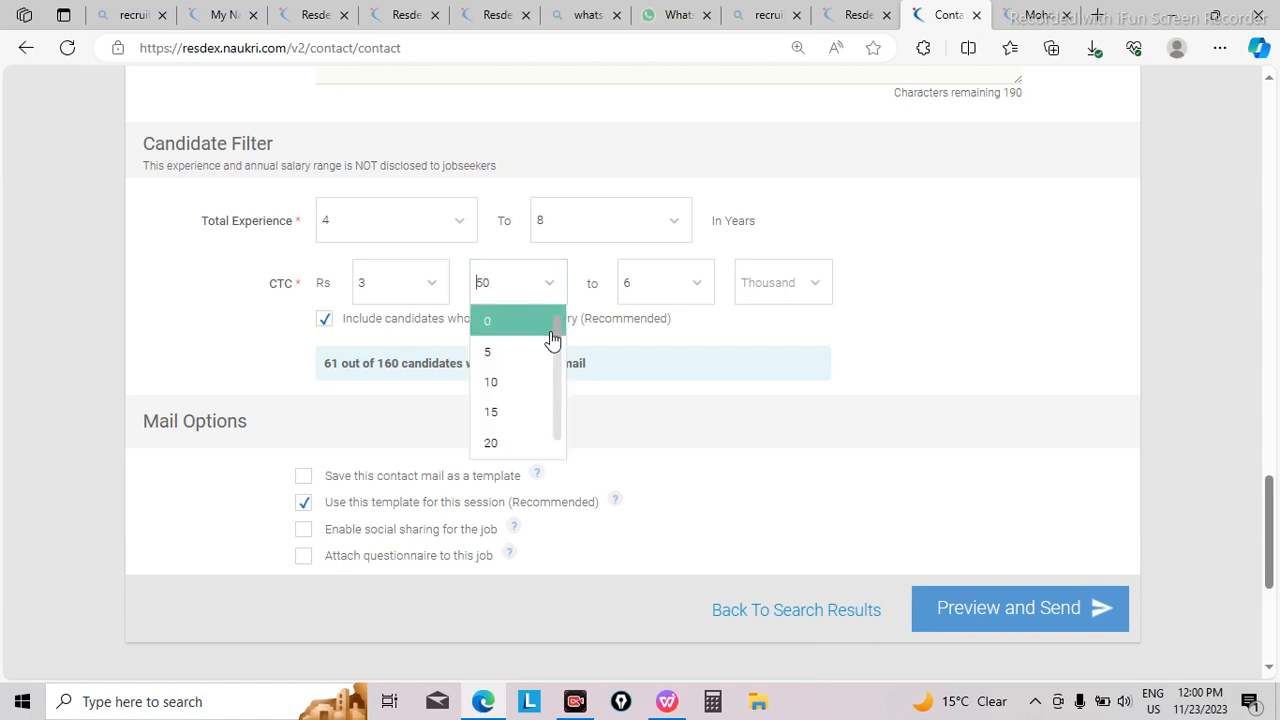
pyautogui.click(518, 330)
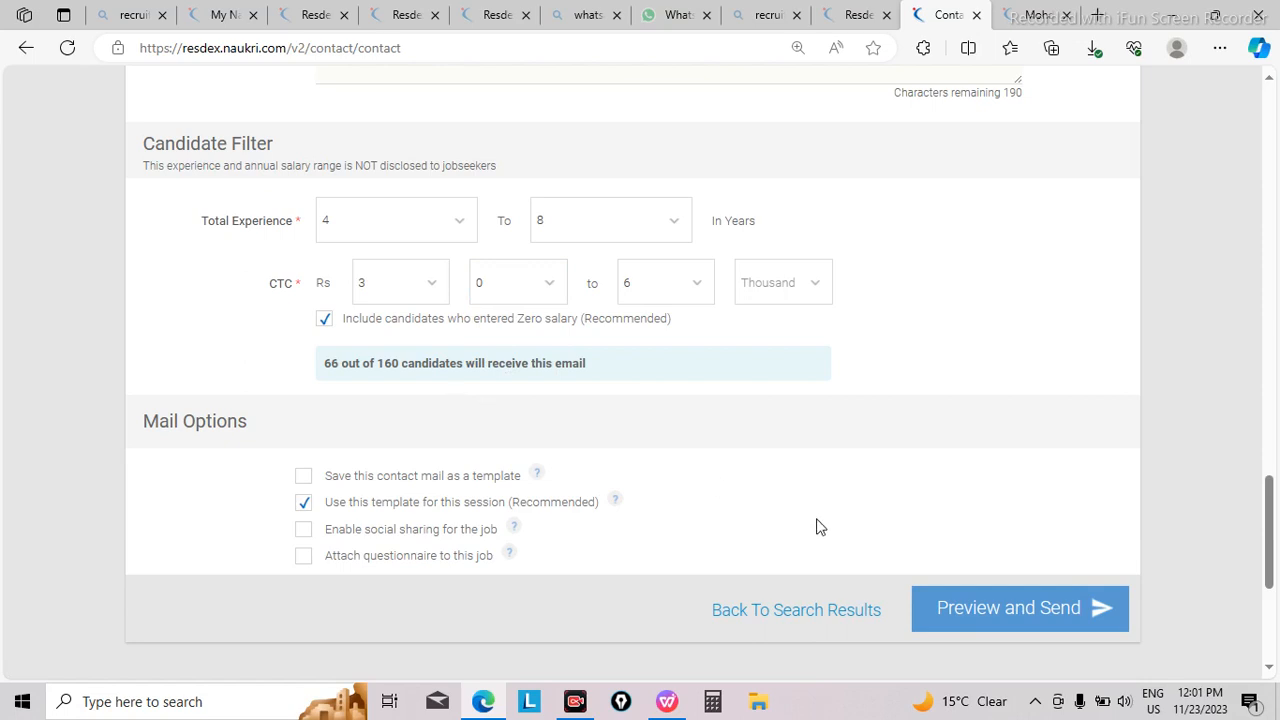
# Step: Preview the Accounting Manager job email through to its applied filter results and send it to the filtered candidates
pyautogui.click(998, 612)
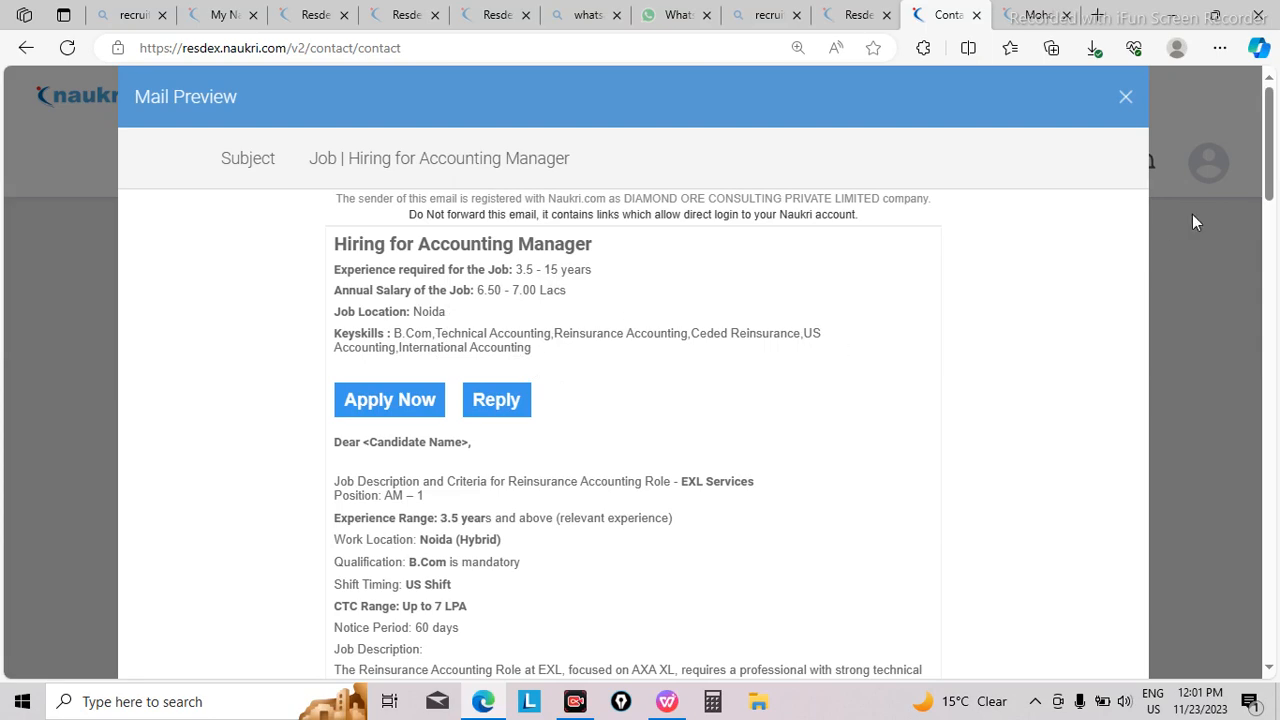
pyautogui.moveTo(1268, 152); pyautogui.dragTo(1276, 444)
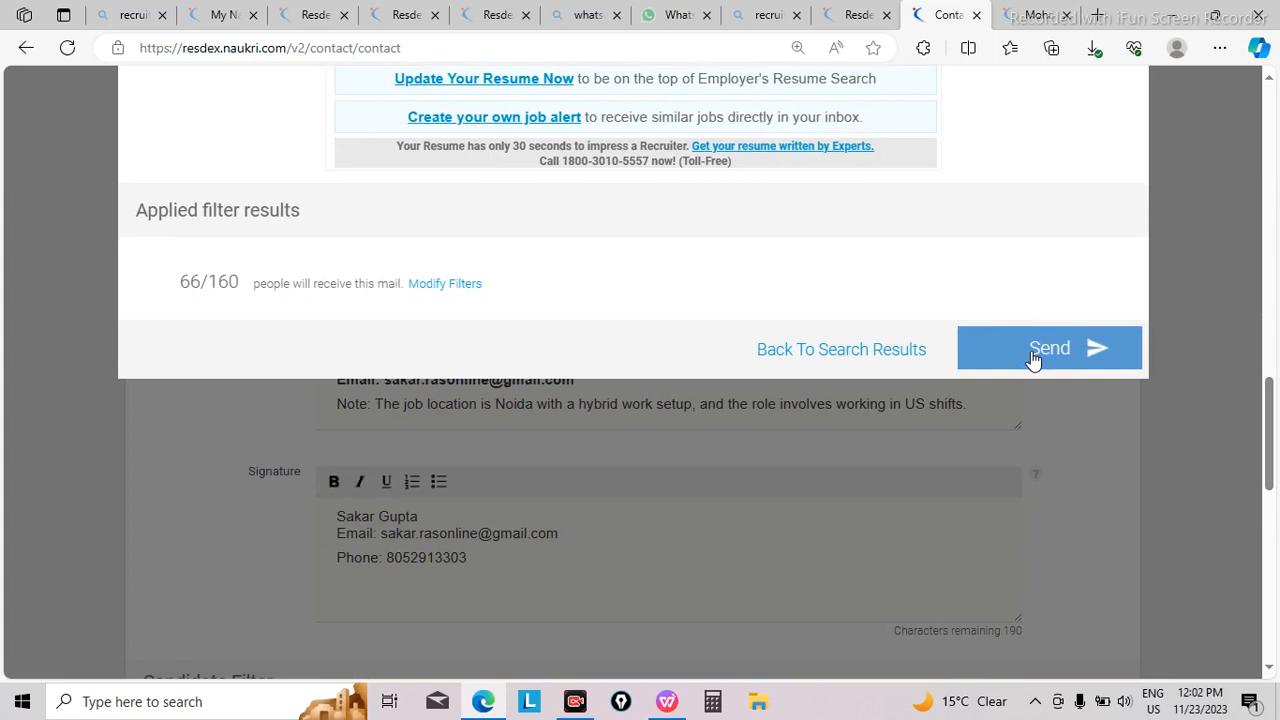
pyautogui.click(1034, 356)
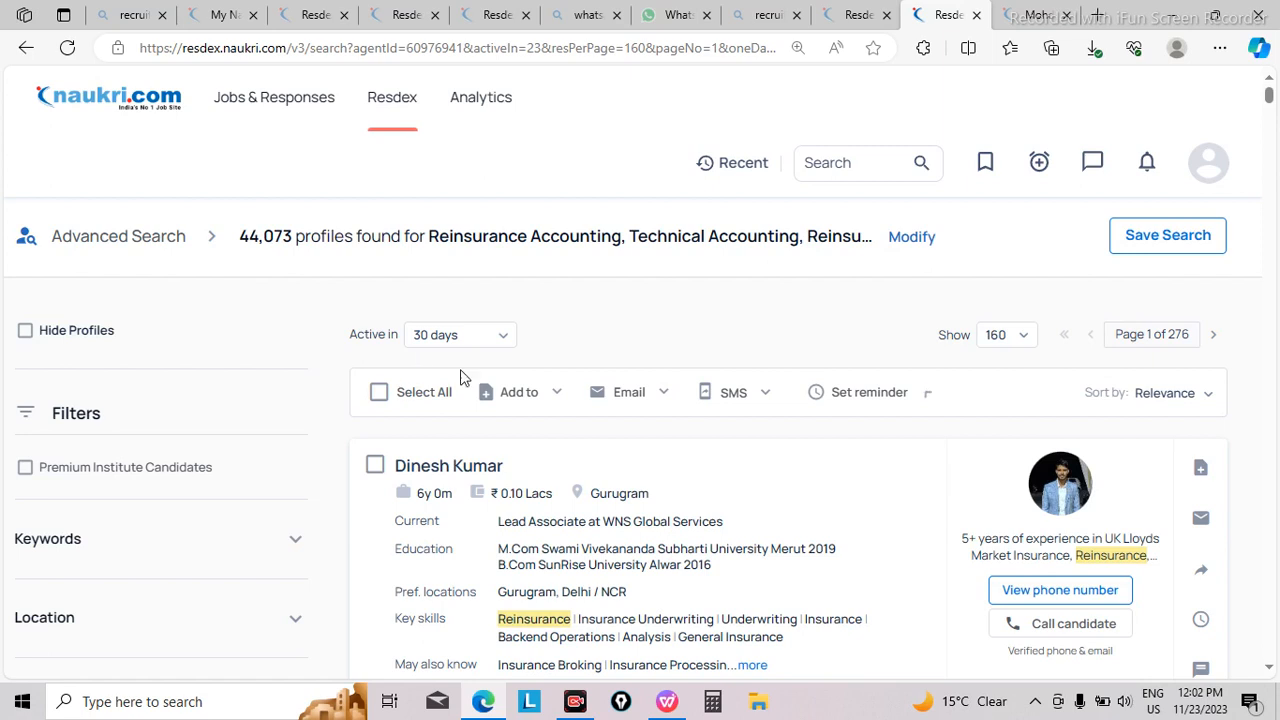
# Step: Modify the candidate search by adding the keyword AXA and run the search again
pyautogui.moveTo(223, 258)
pyautogui.click(910, 247)
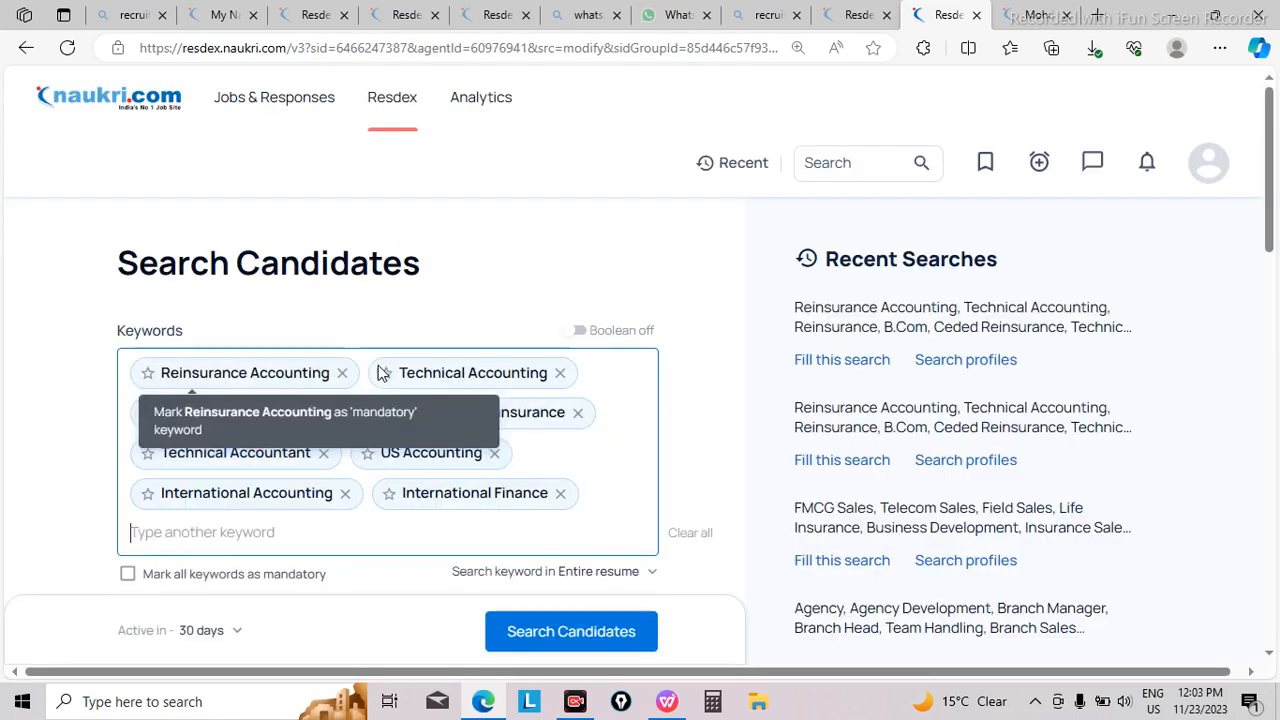
pyautogui.click(245, 533)
pyautogui.write('AXA')
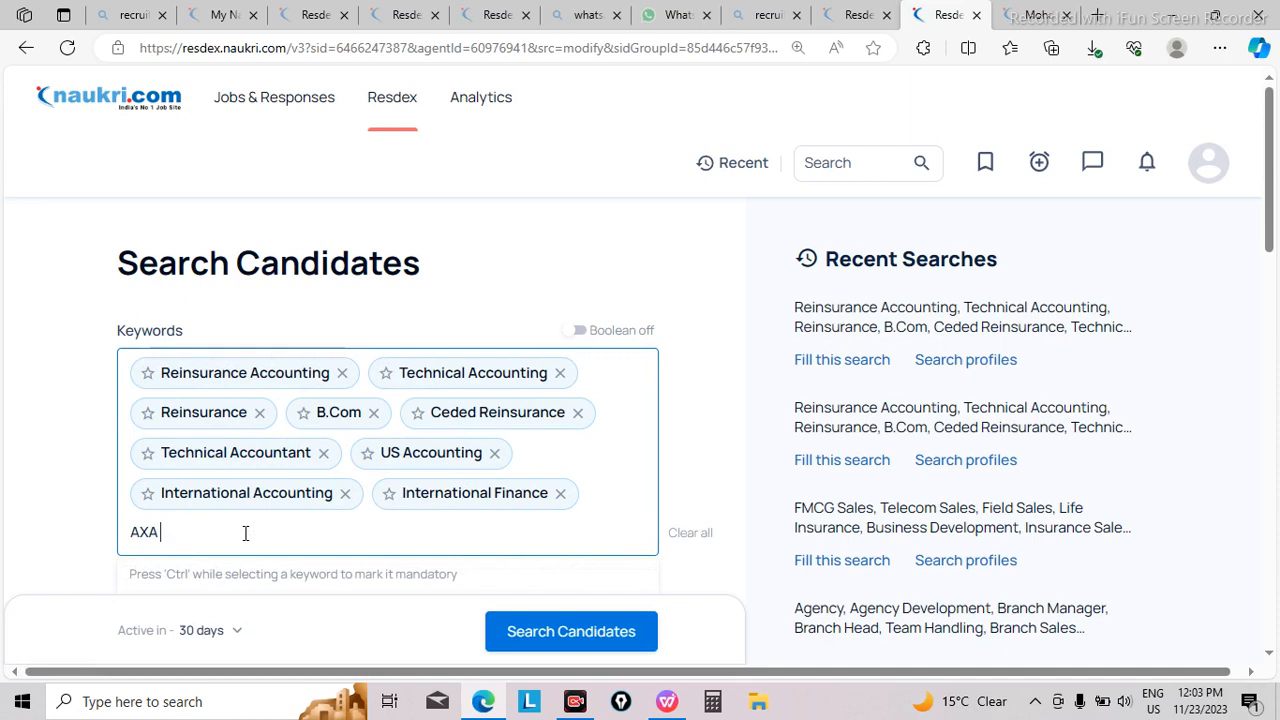
pyautogui.write(' E')
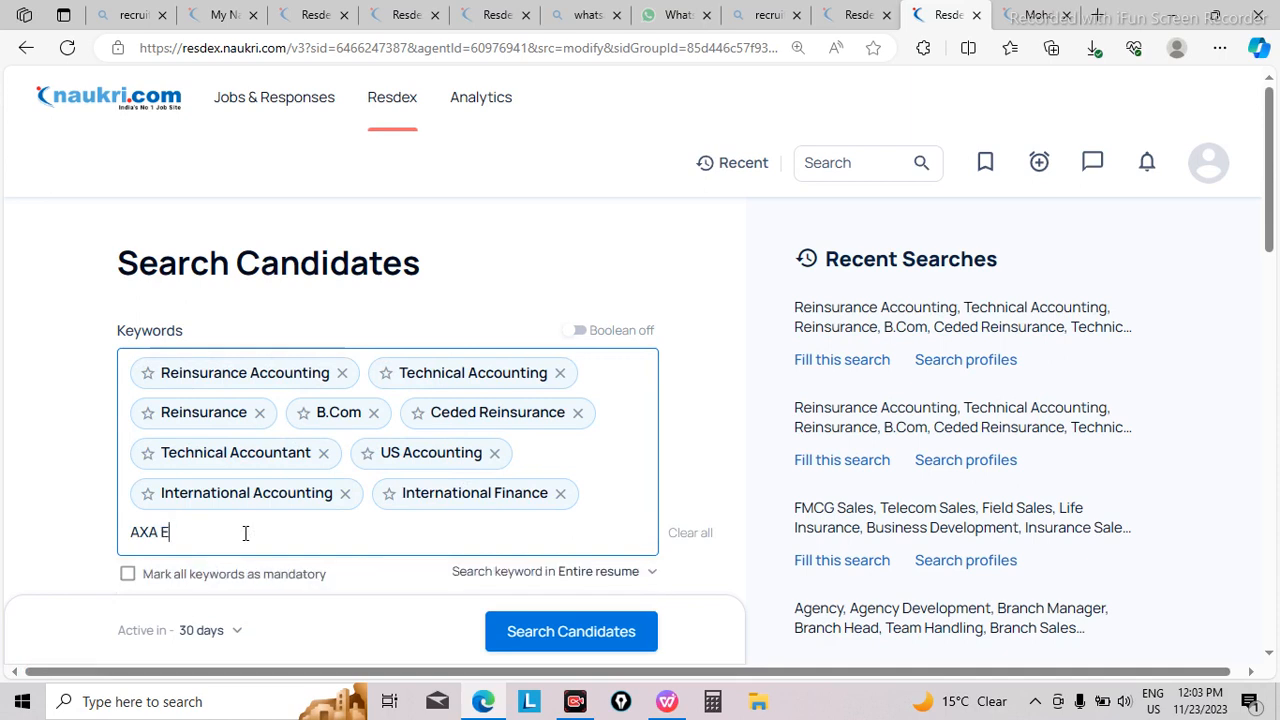
pyautogui.press('BackSpace')
pyautogui.press('BackSpace')
pyautogui.press('Return')
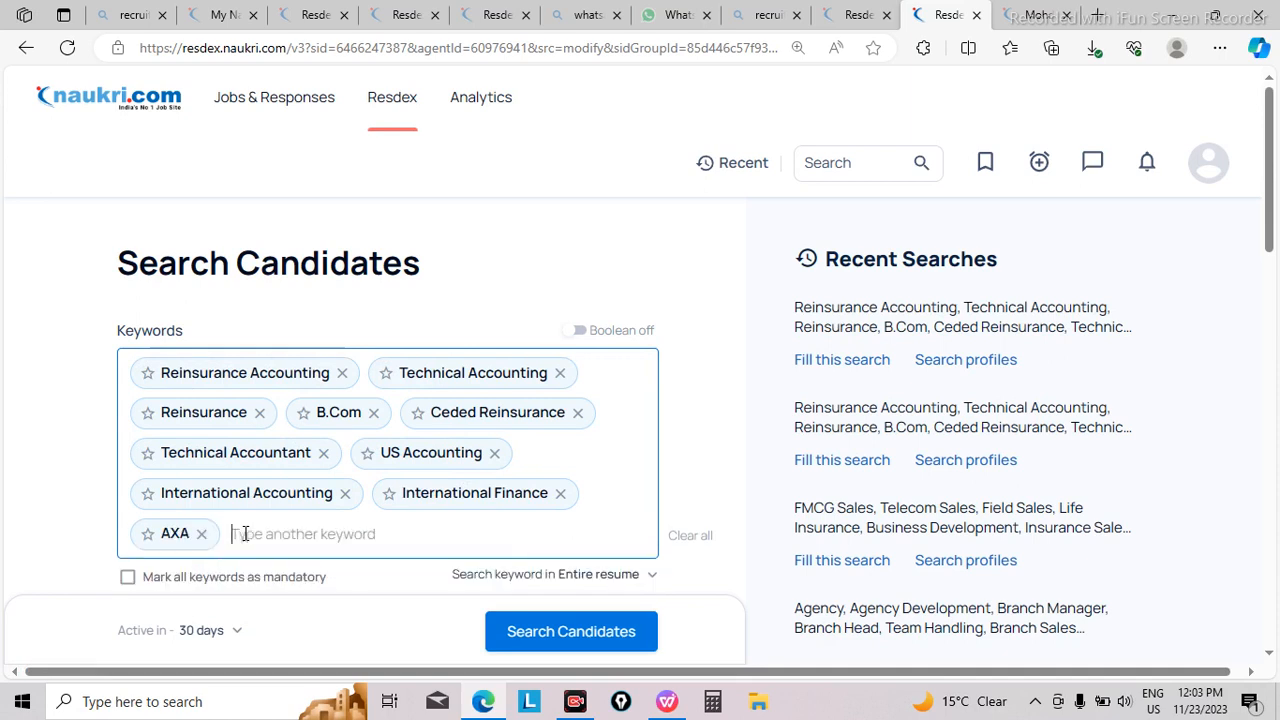
pyautogui.click(591, 640)
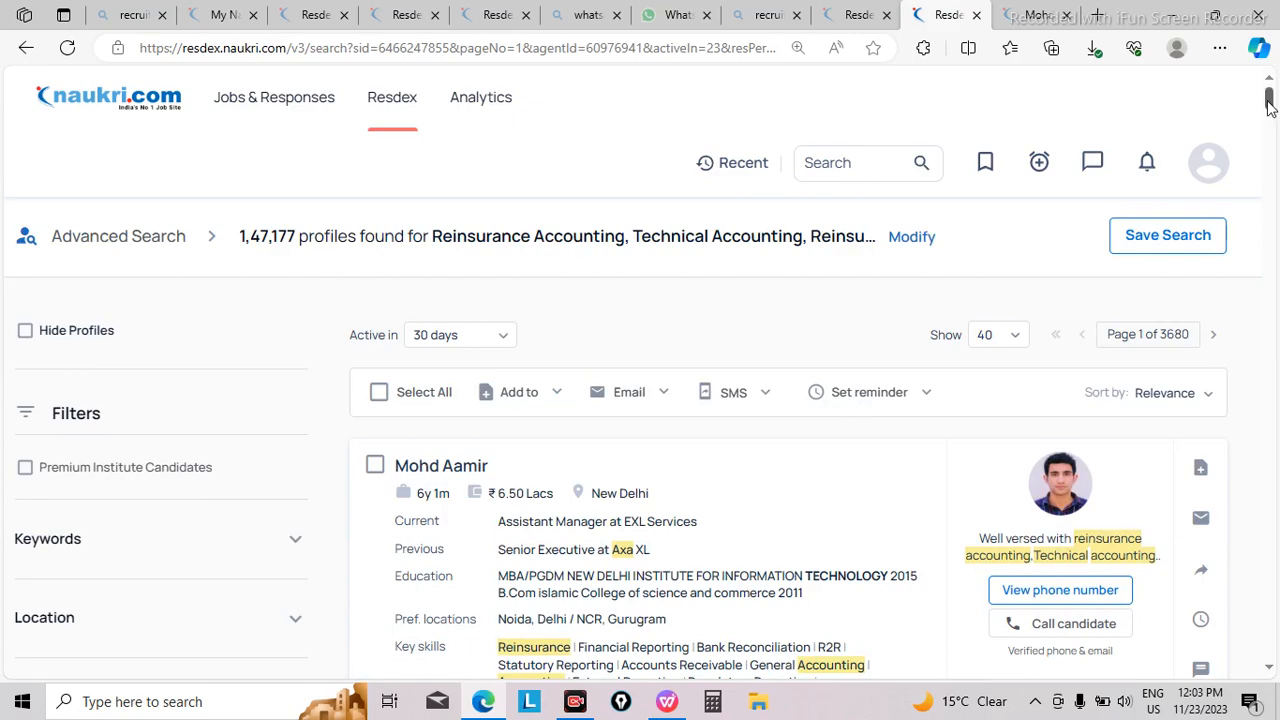
# Step: Select all candidates on the first page of the AXA search results
pyautogui.moveTo(1268, 103)
pyautogui.mouseDown()
pyautogui.moveTo(1268, 142)
pyautogui.moveTo(1272, 103)
pyautogui.mouseUp()
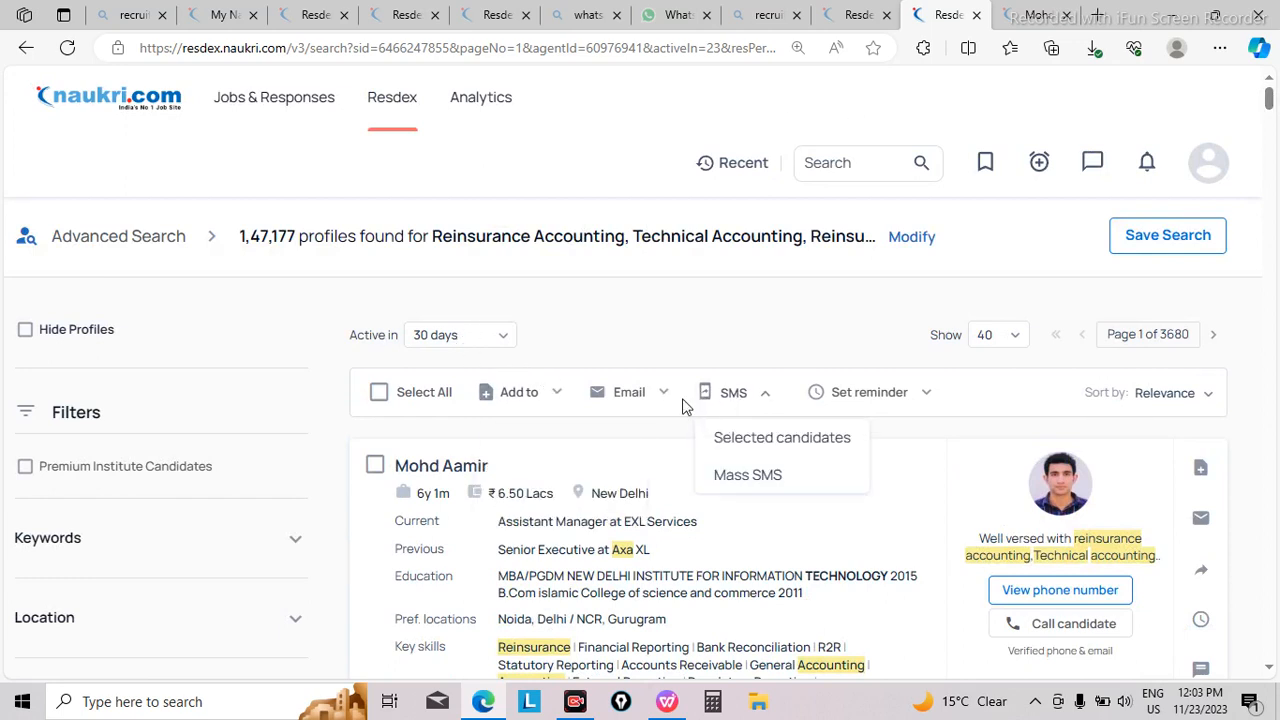
pyautogui.moveTo(552, 400)
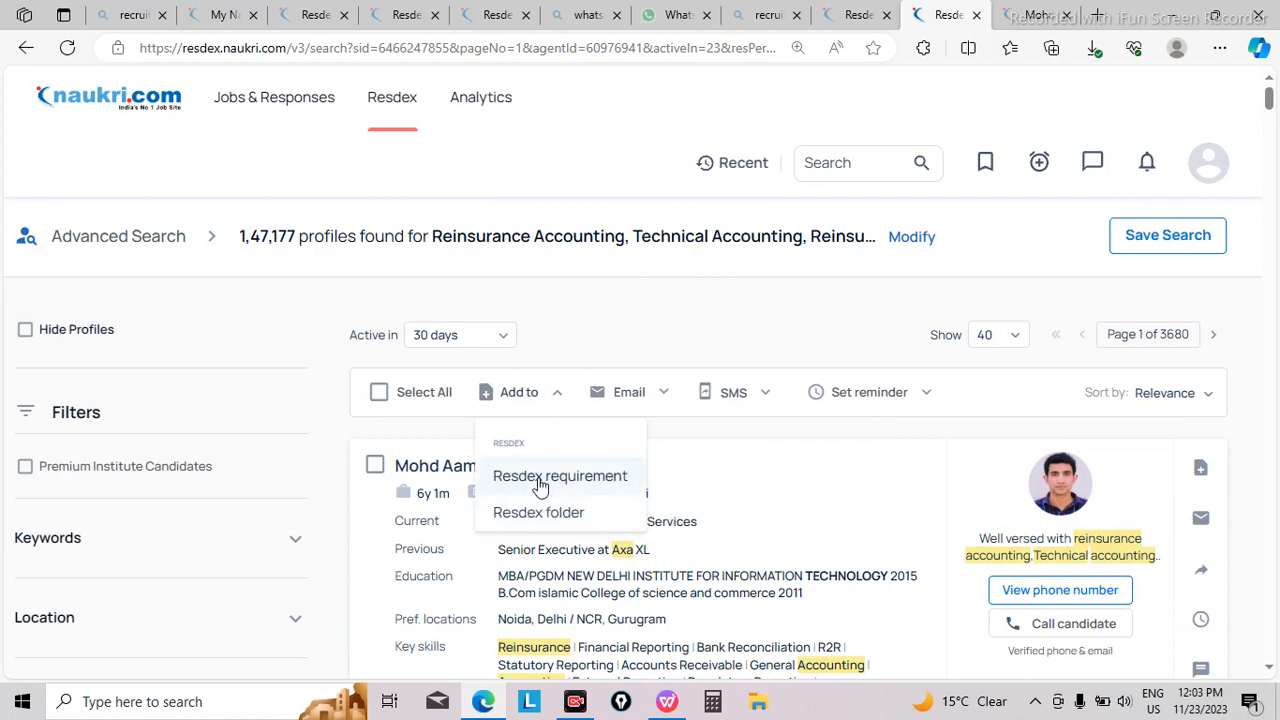
pyautogui.moveTo(762, 403)
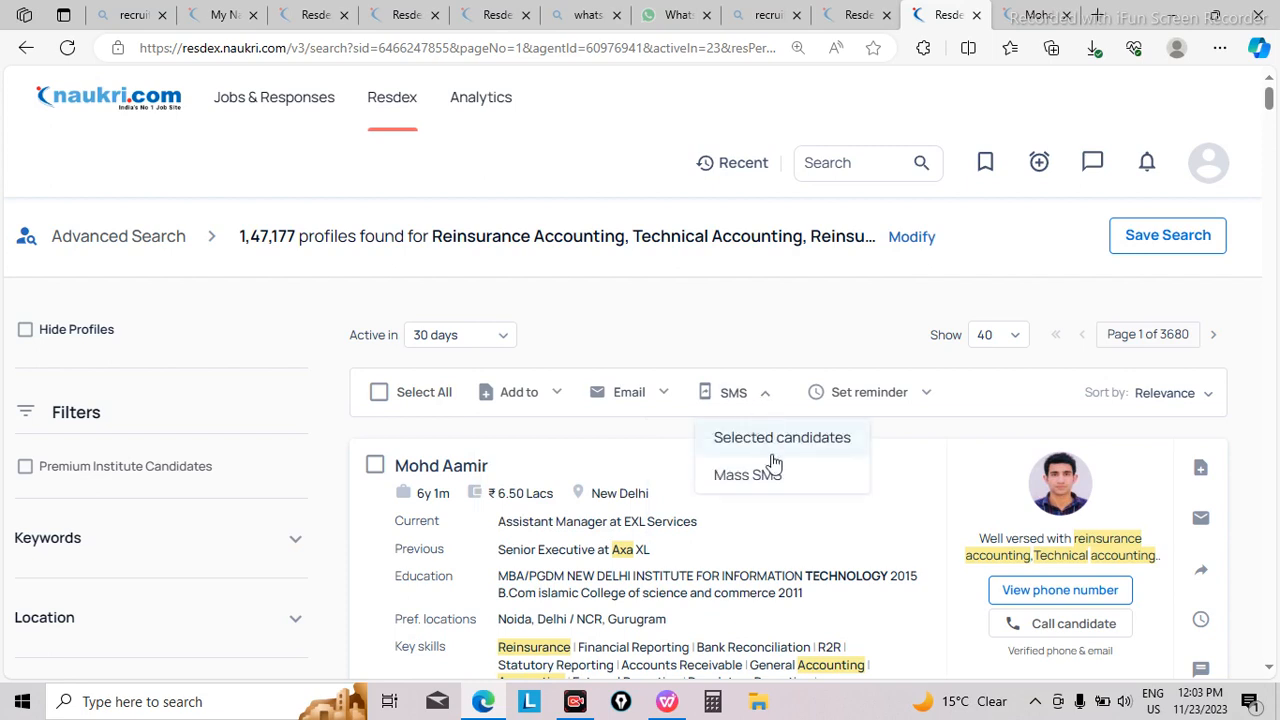
pyautogui.click(379, 393)
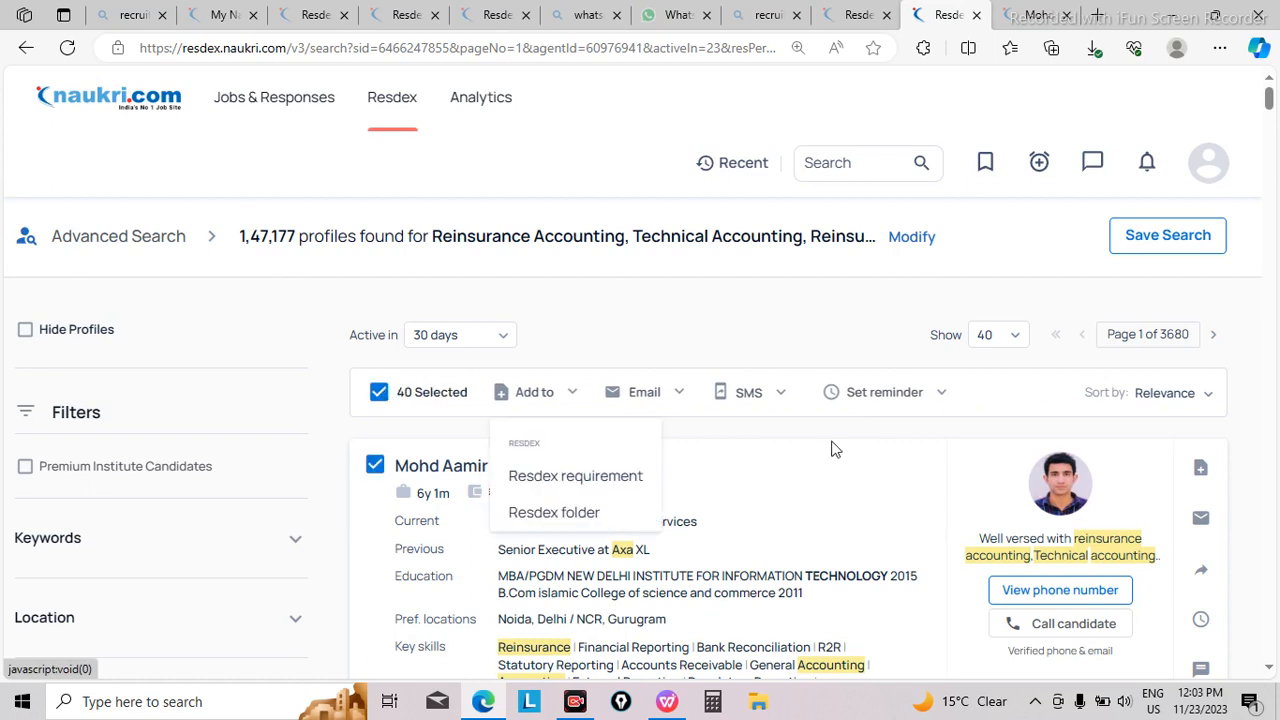
pyautogui.moveTo(779, 402)
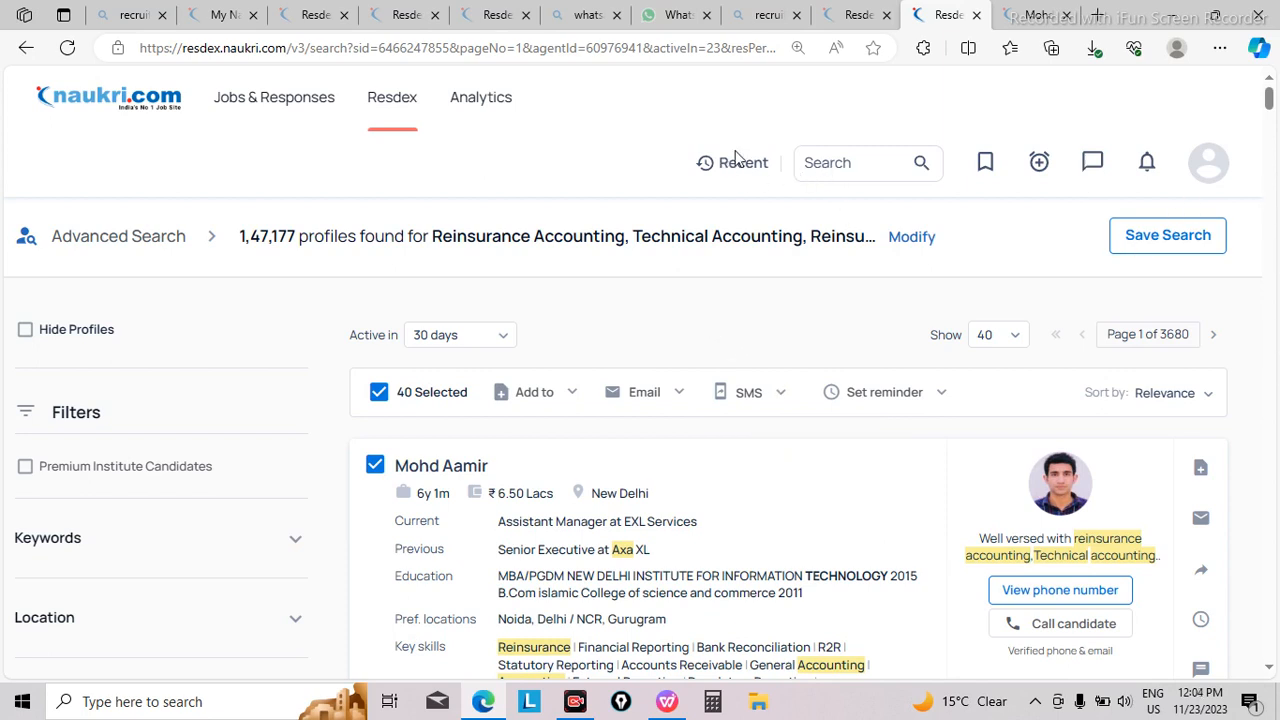
pyautogui.moveTo(446, 101)
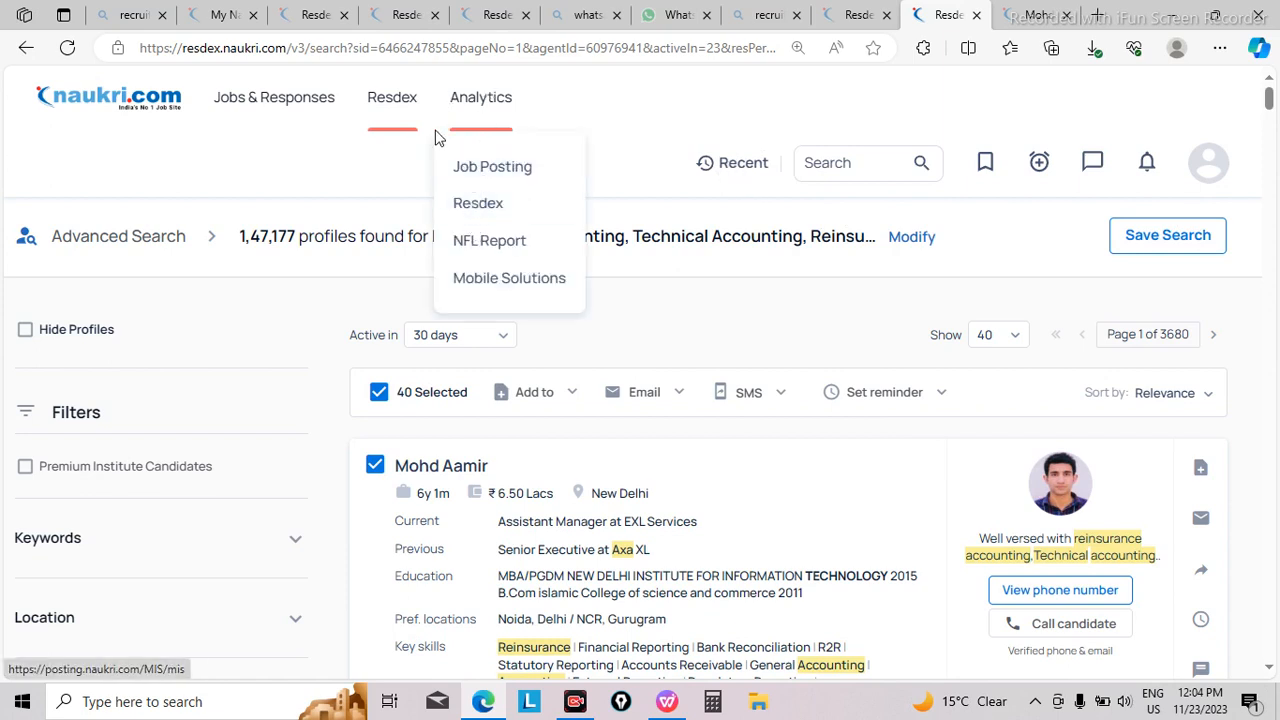
pyautogui.moveTo(271, 76)
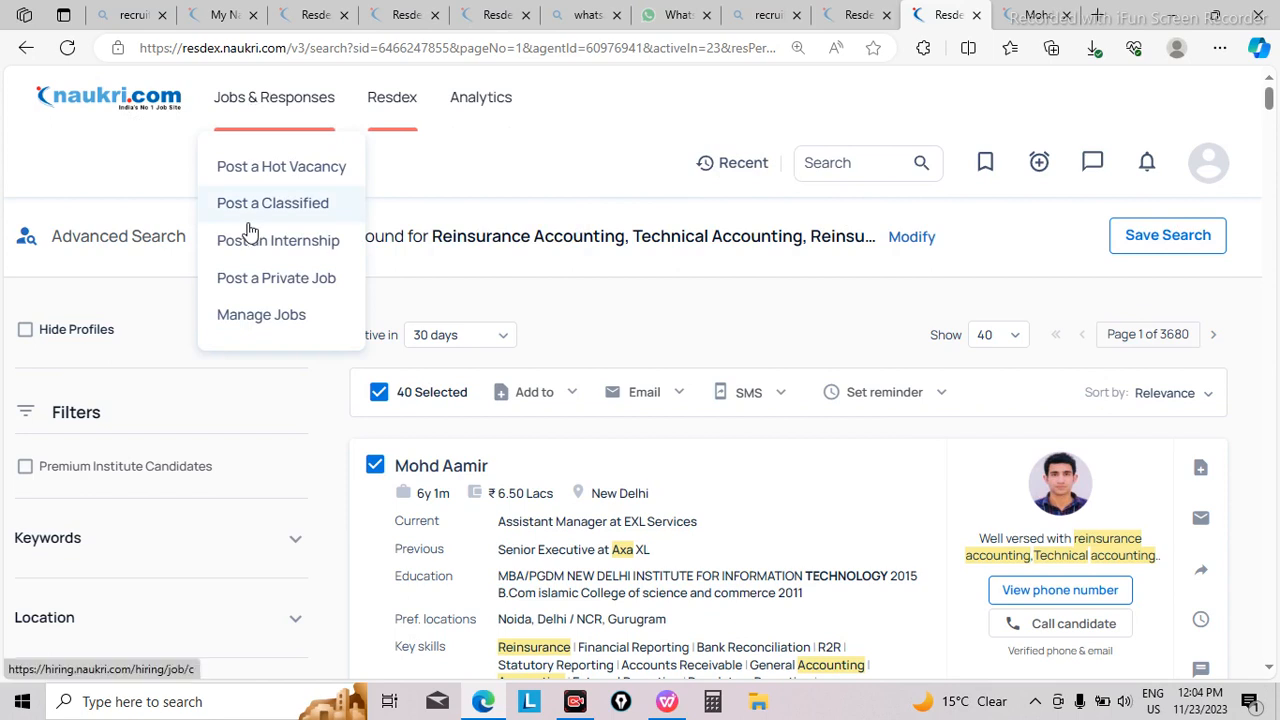
pyautogui.moveTo(491, 91)
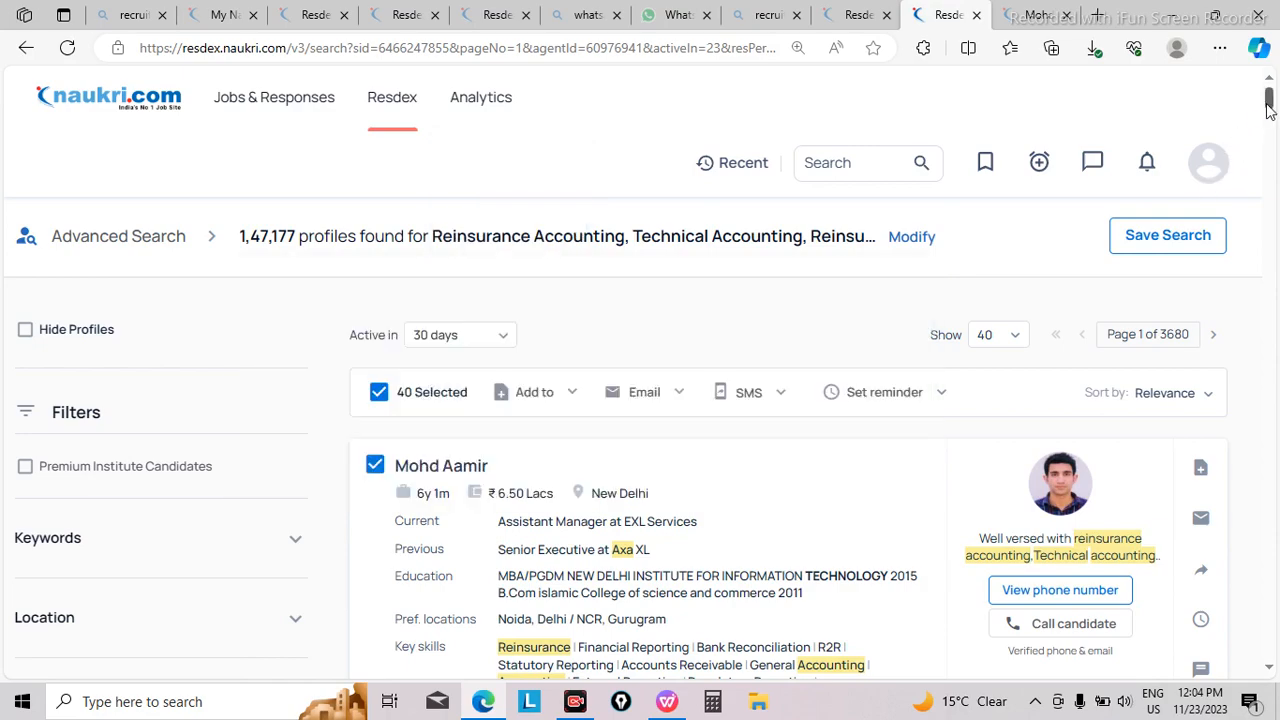
pyautogui.moveTo(1268, 103); pyautogui.dragTo(1271, 286)
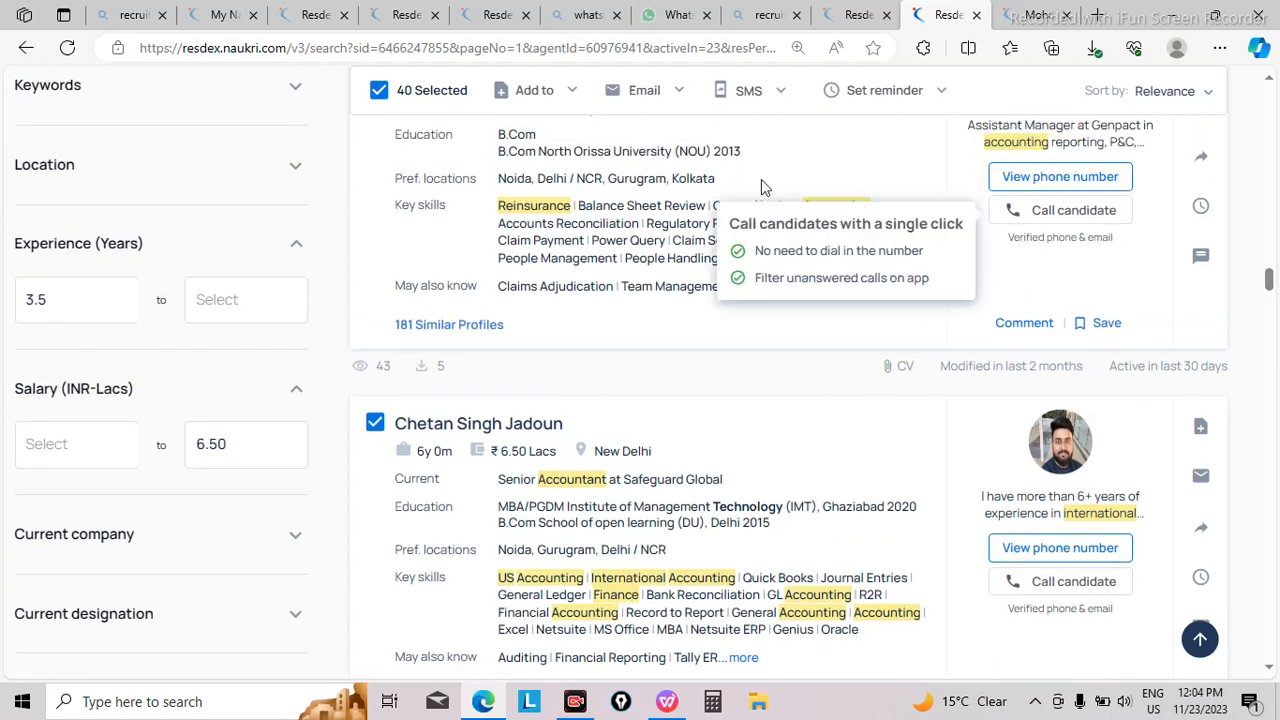
# Step: Open google.com in a new browser tab
pyautogui.click(1096, 22)
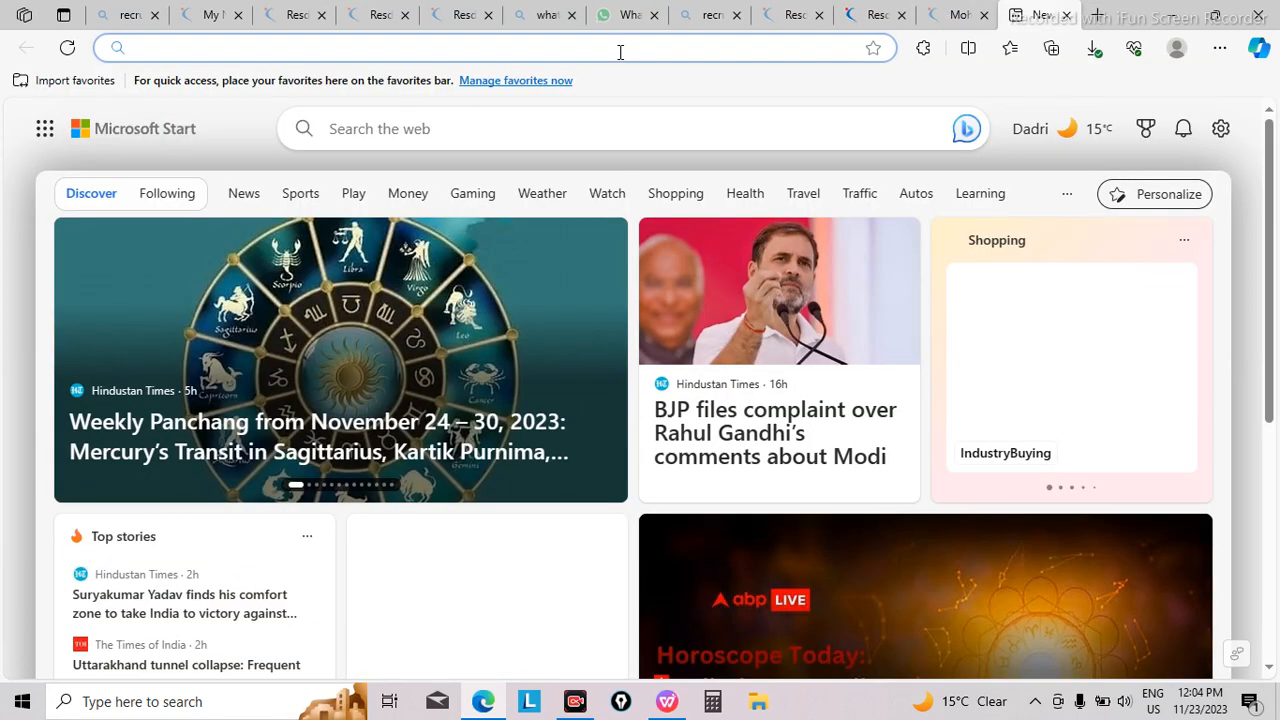
pyautogui.click(620, 52)
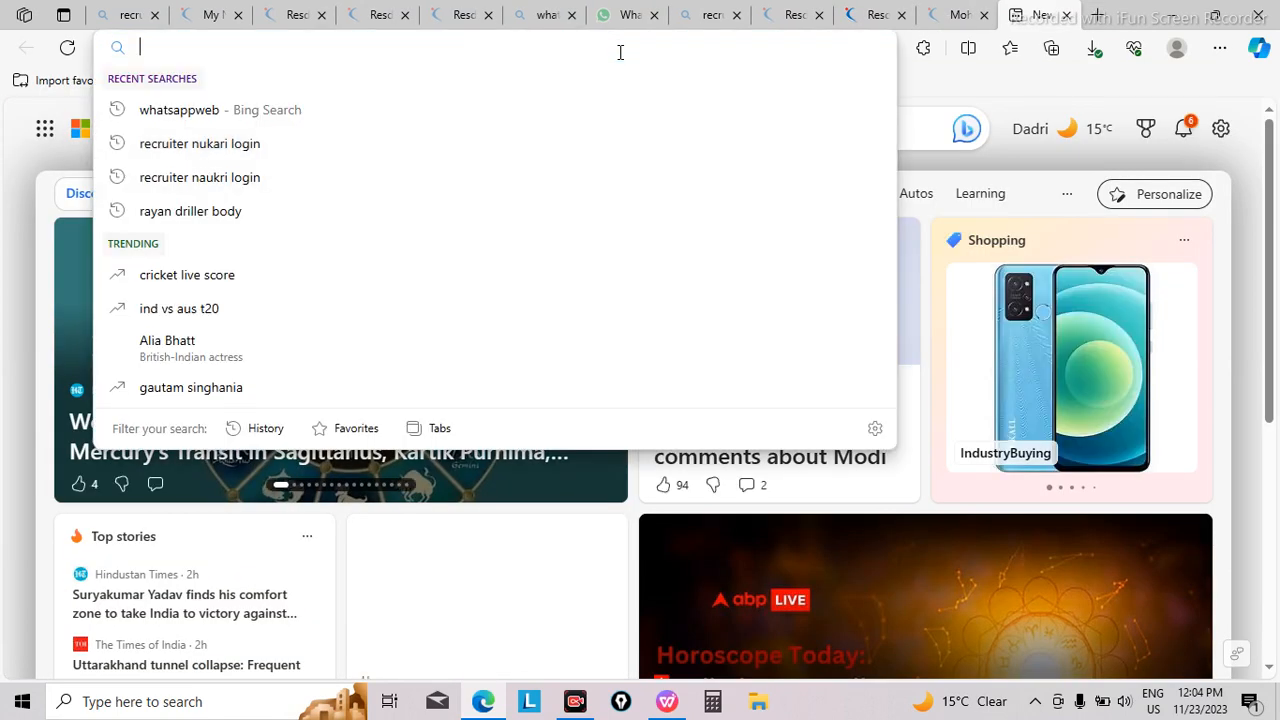
pyautogui.write('google.c')
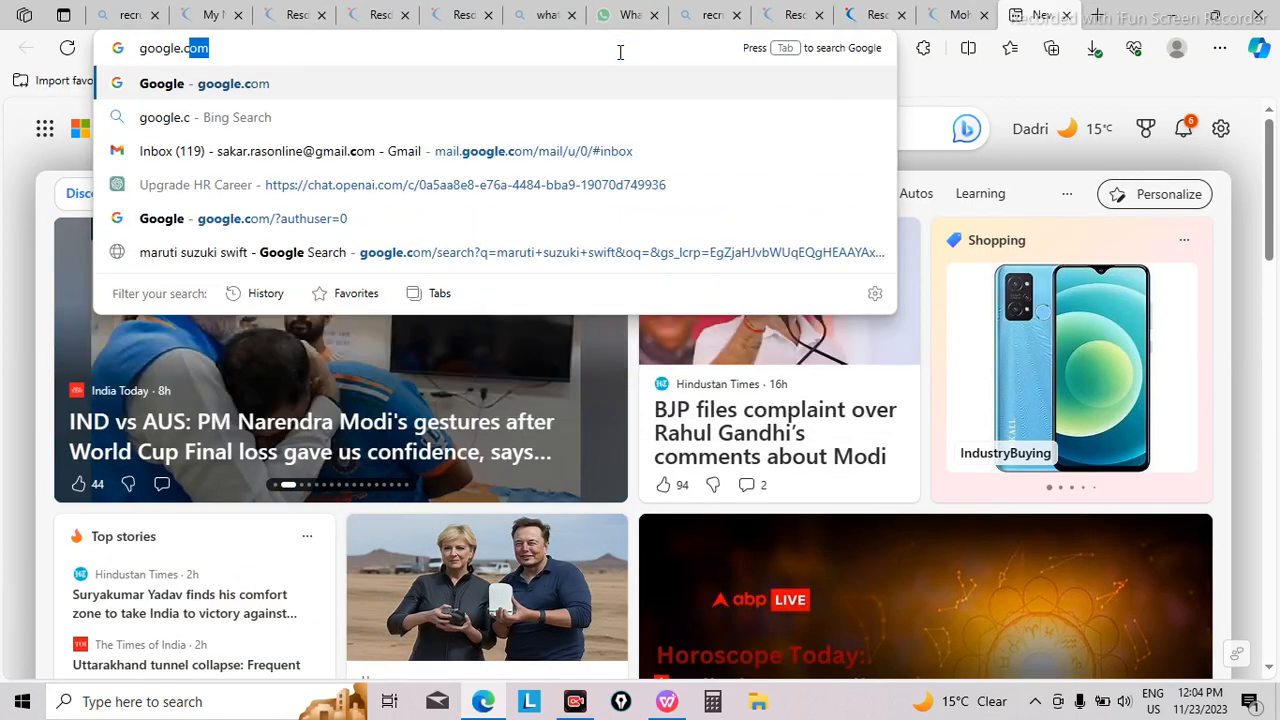
pyautogui.write('om')
pyautogui.press('Return')
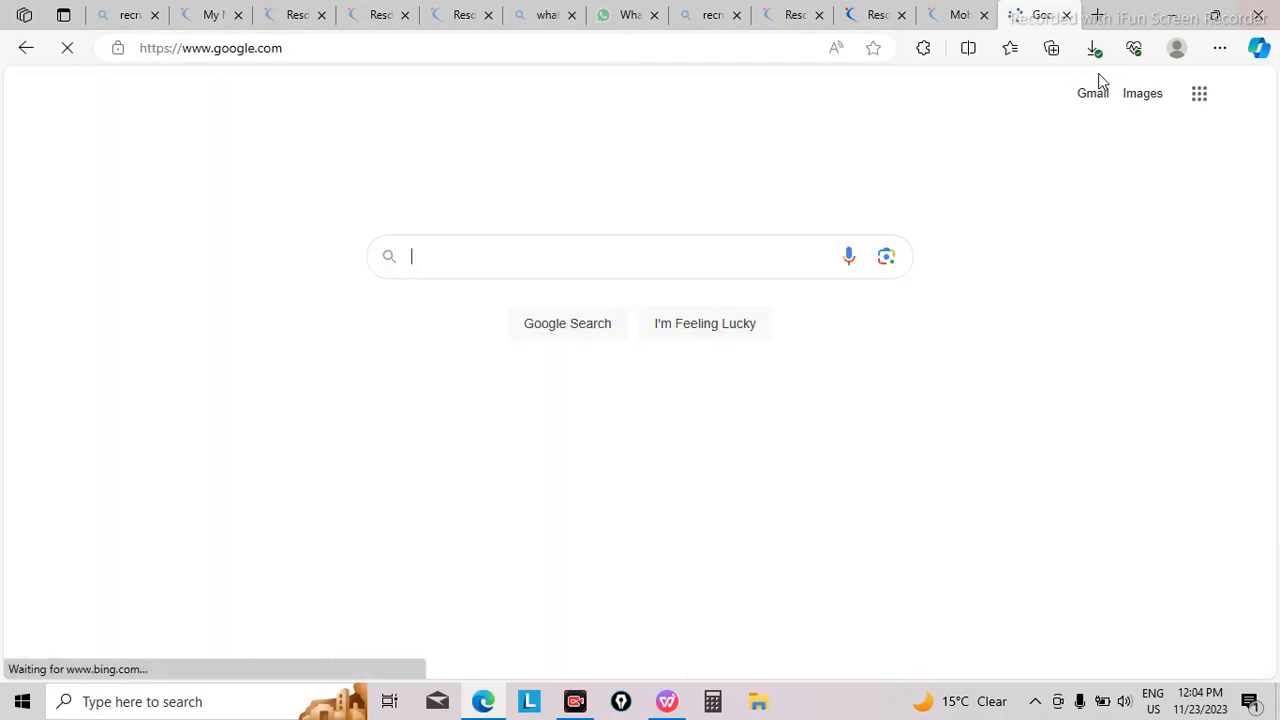
# Step: Open Gmail, review the candidate's reply to the Urgent Hiring for Accounting Manager email down to its attachment, and return to the inbox
pyautogui.click(1203, 95)
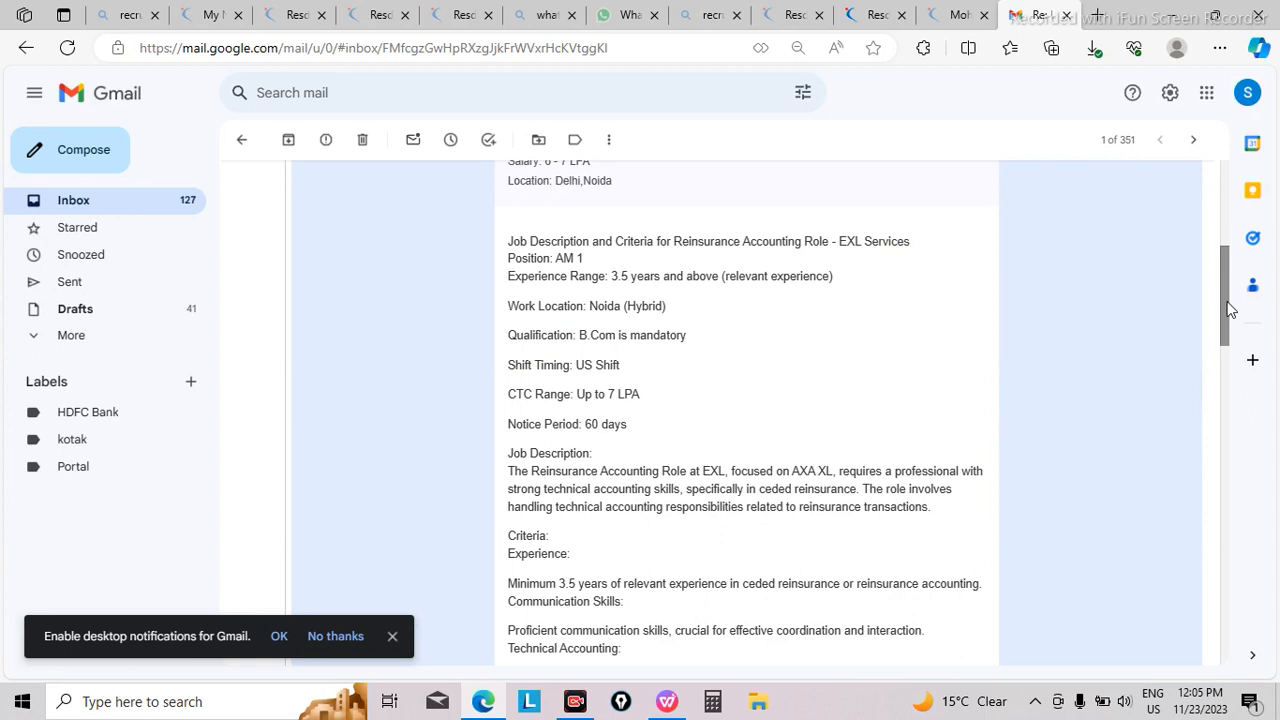
pyautogui.moveTo(1228, 308); pyautogui.dragTo(1157, 630)
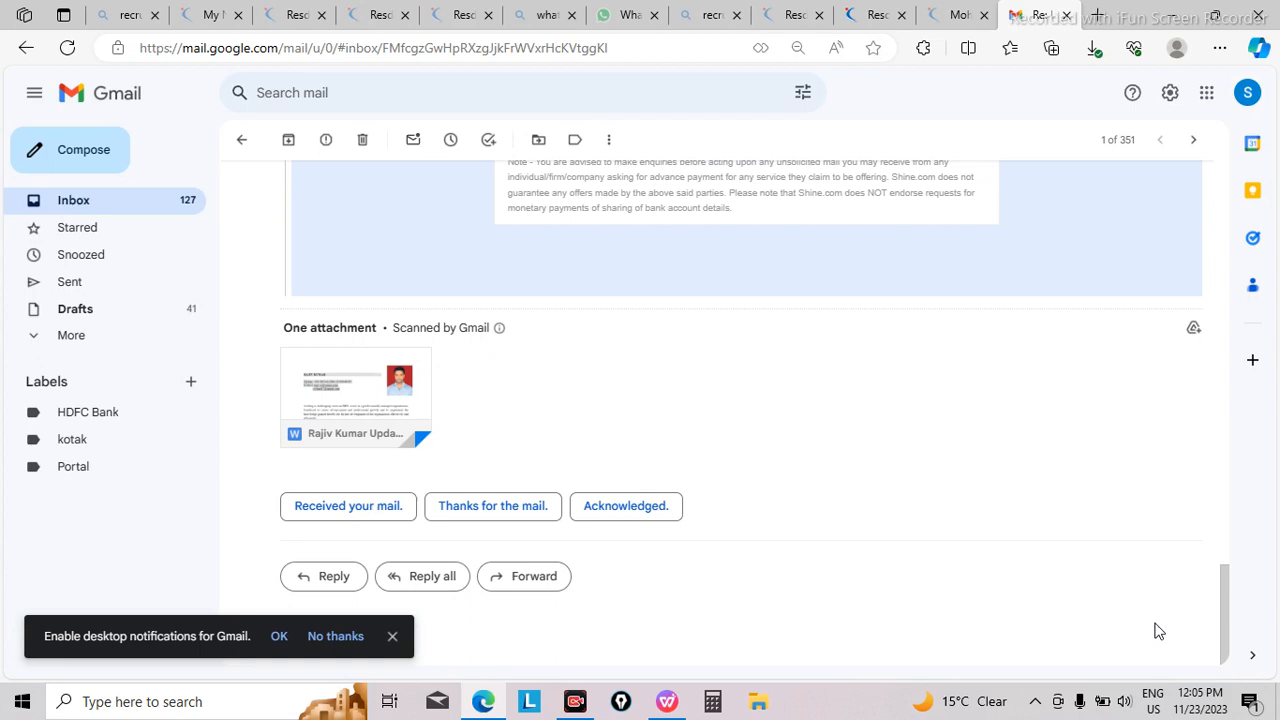
pyautogui.hotkey('alt', 'Left')
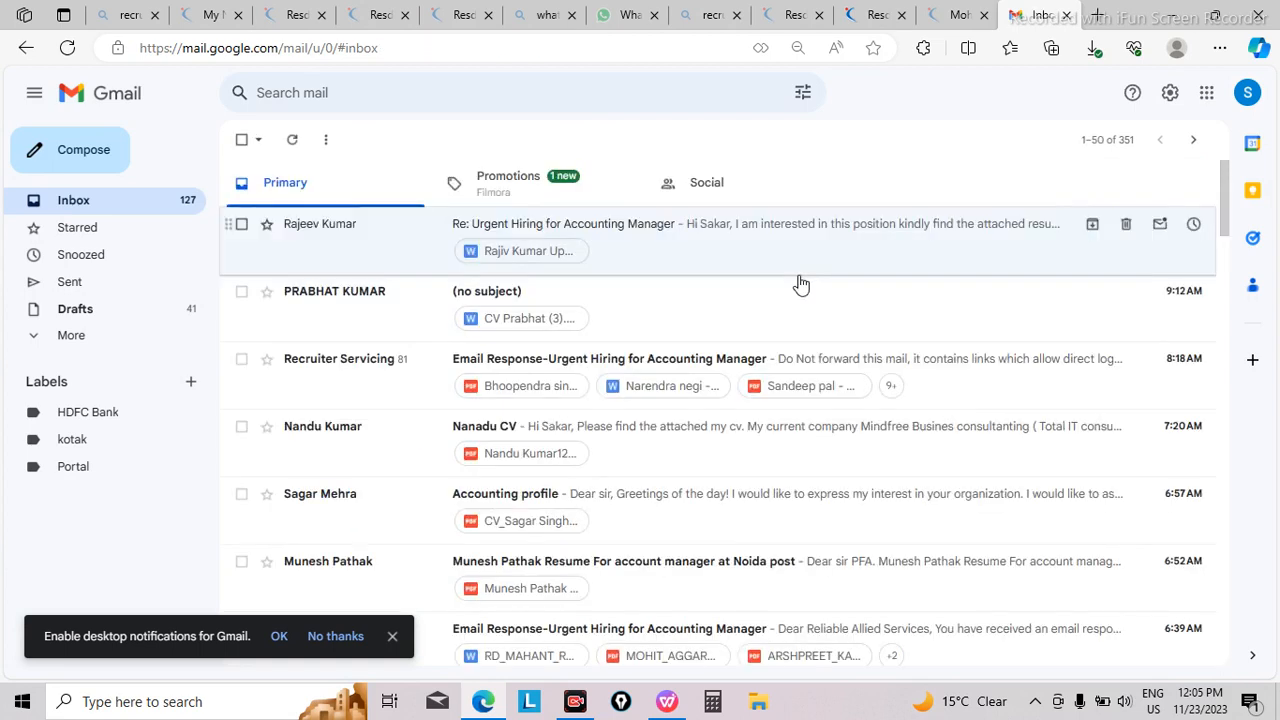